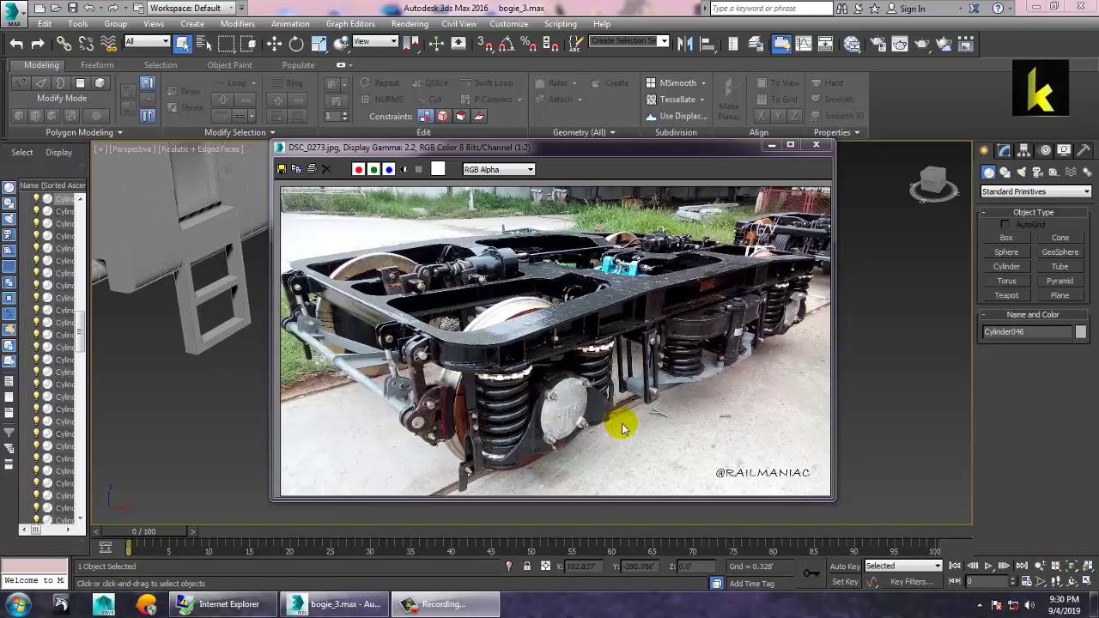
Move the reference photo window aside to uncover the bogie model and bring its wheels into view
drag(534, 144, 199, 123)
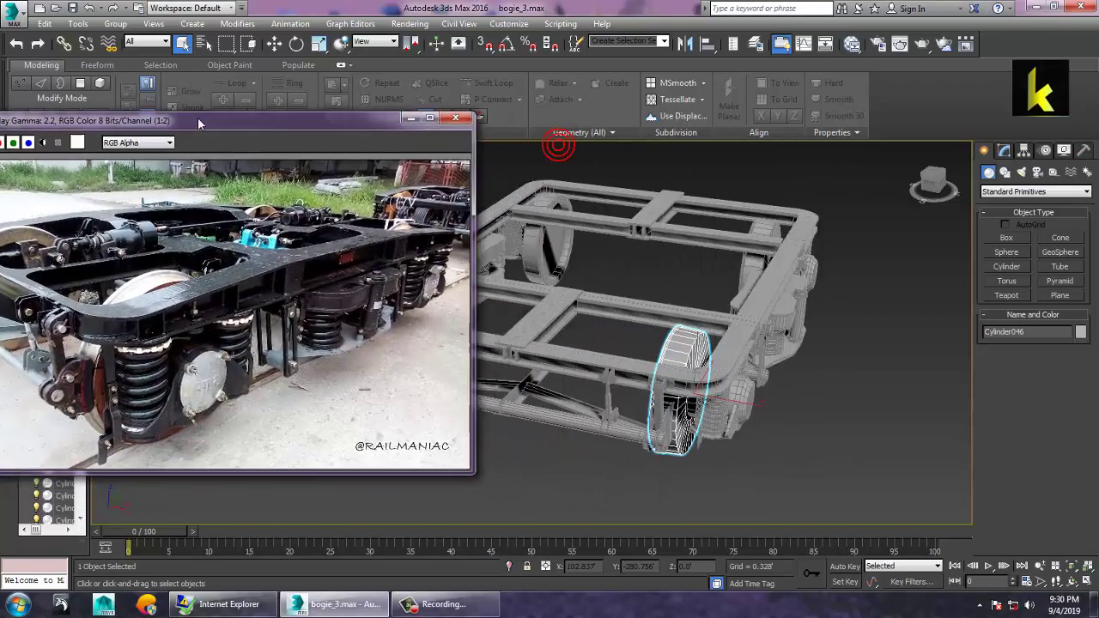
alt+middle_drag(765, 381, 761, 454)
alt+middle_drag(775, 344, 618, 330)
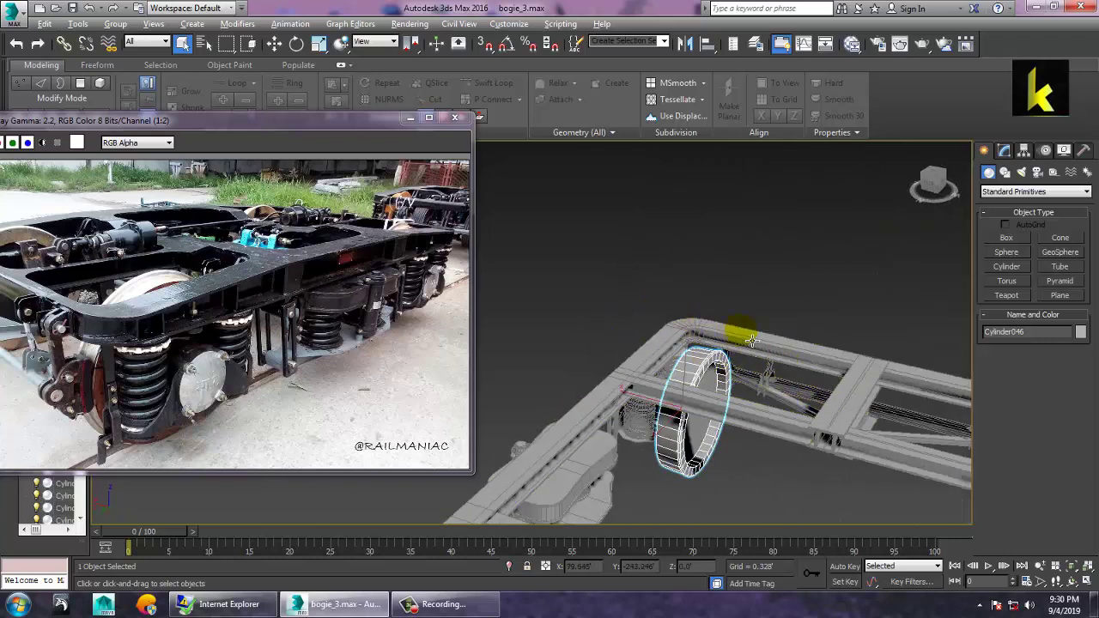
alt+middle_drag(751, 341, 644, 420)
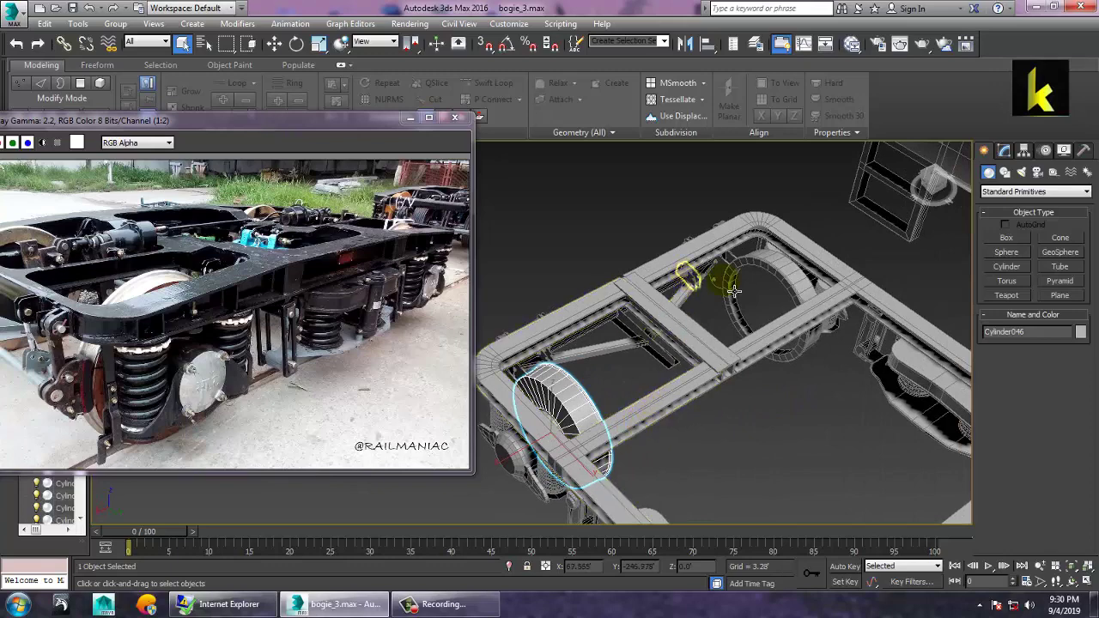
Attach the opposite wheel of the first wheel pair to the wheel inside the frame as one editable poly
click(778, 297)
ctrl+click(575, 403)
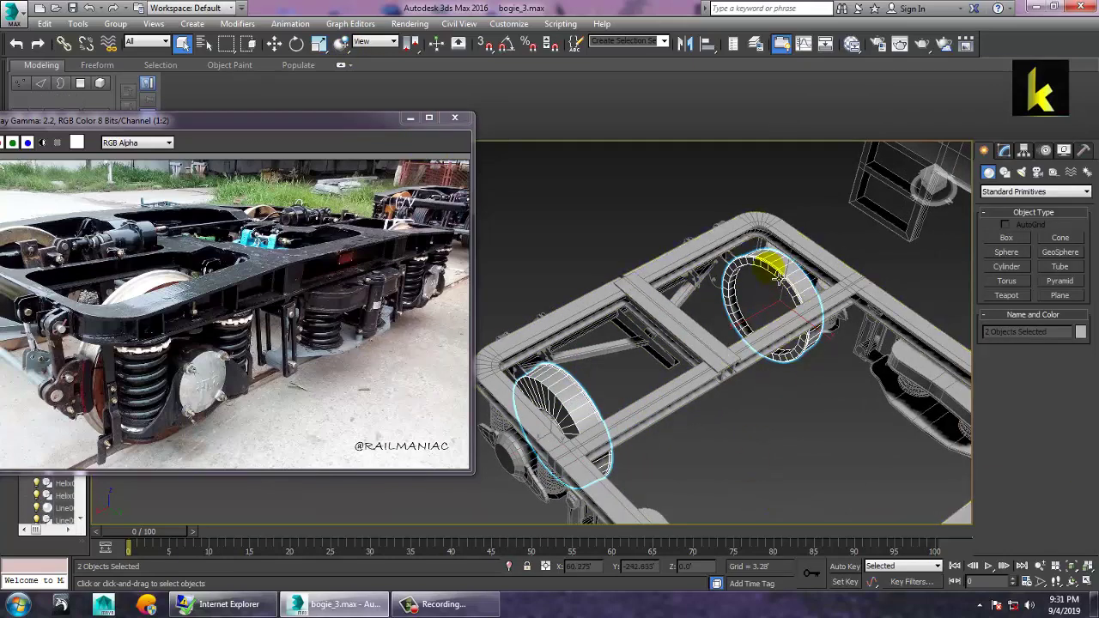
click(769, 265)
click(1005, 152)
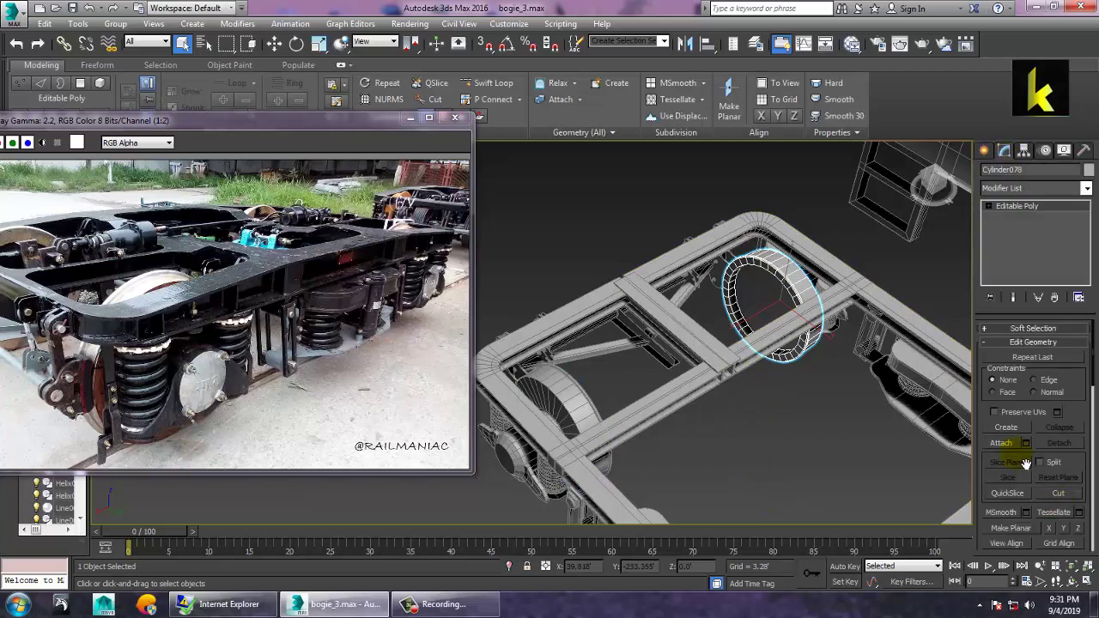
click(1001, 444)
click(573, 405)
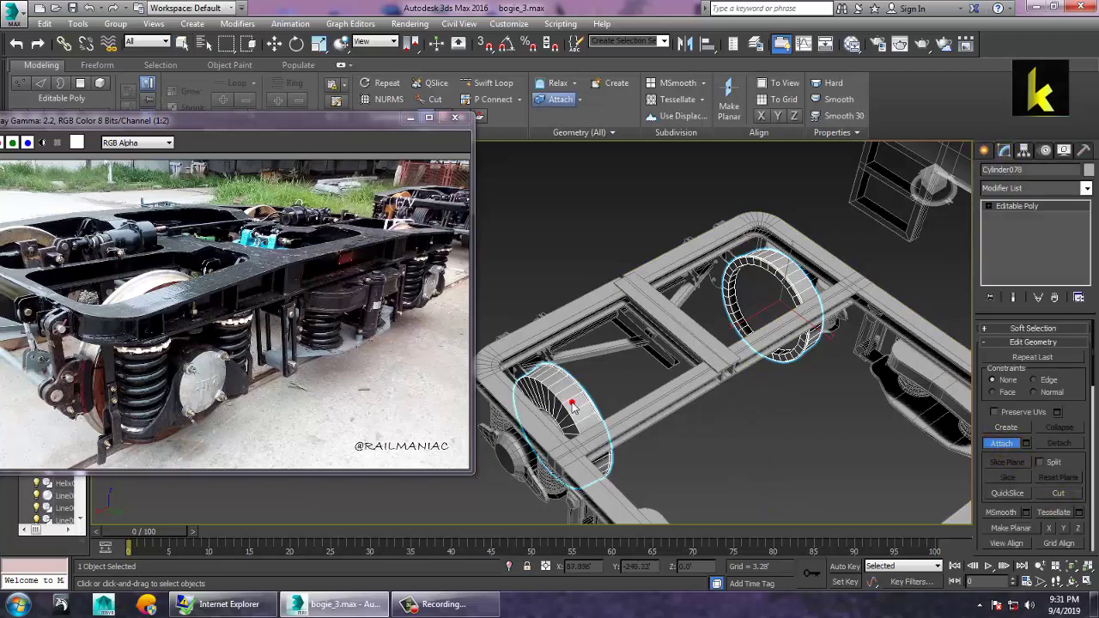
right_click(653, 432)
Inset the facing inner polygons of the first wheel pair and bridge them to form an axle
key(4)
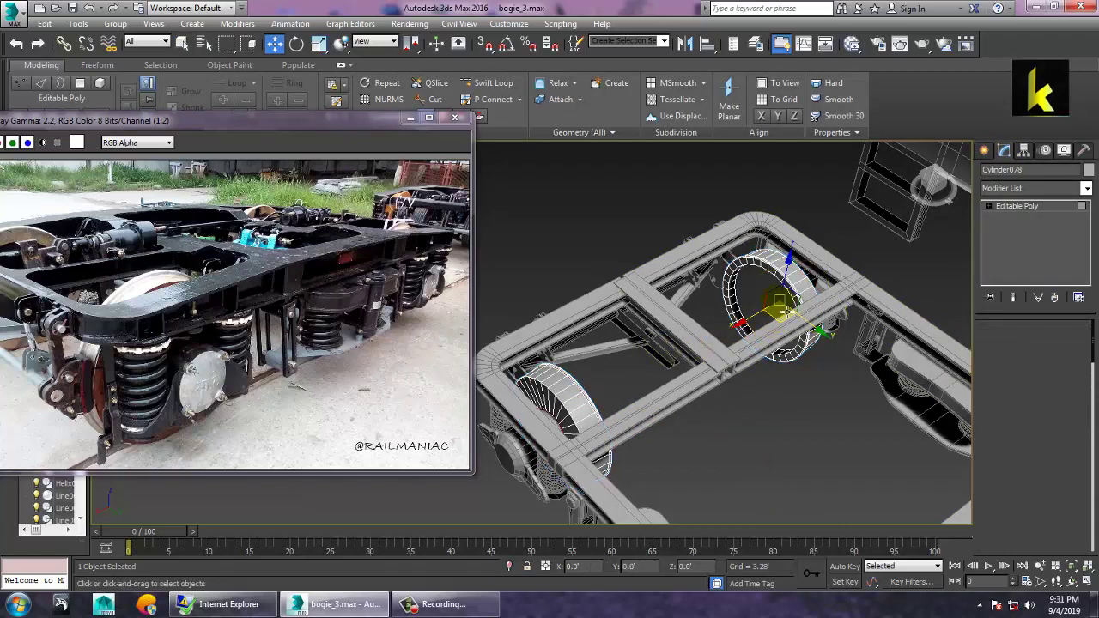
alt+middle_drag(549, 296, 571, 283)
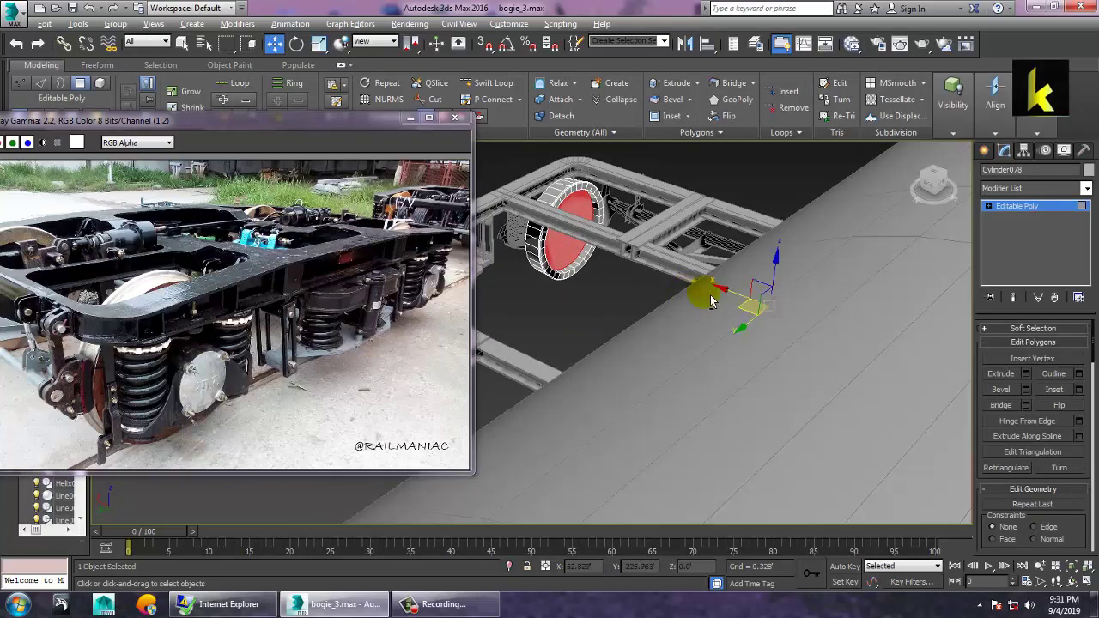
alt+middle_drag(703, 293, 906, 337)
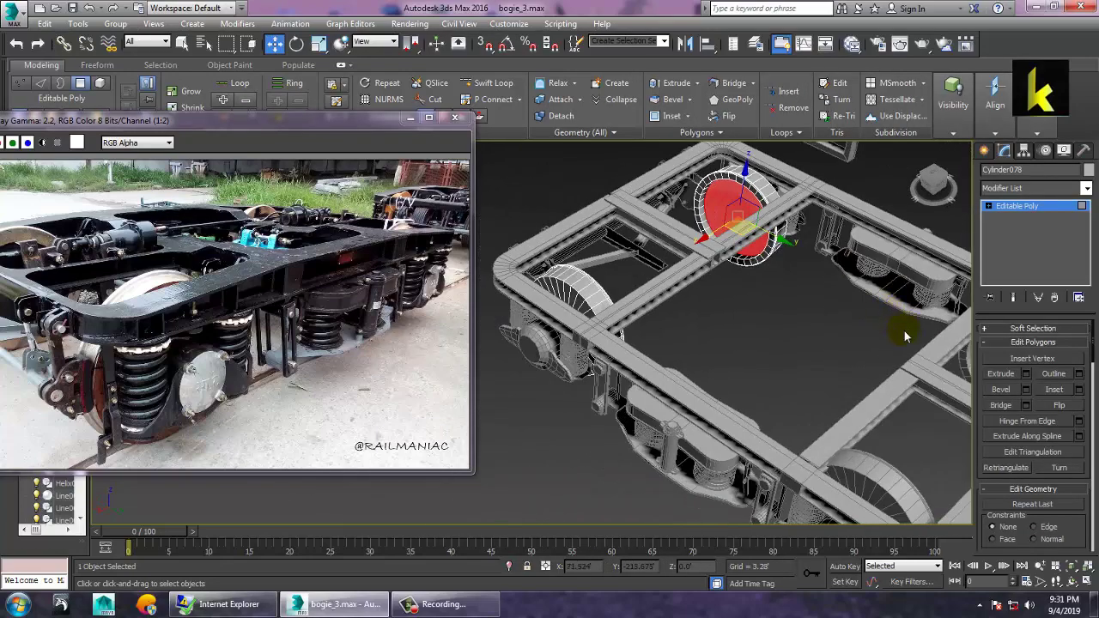
click(1081, 390)
click(537, 381)
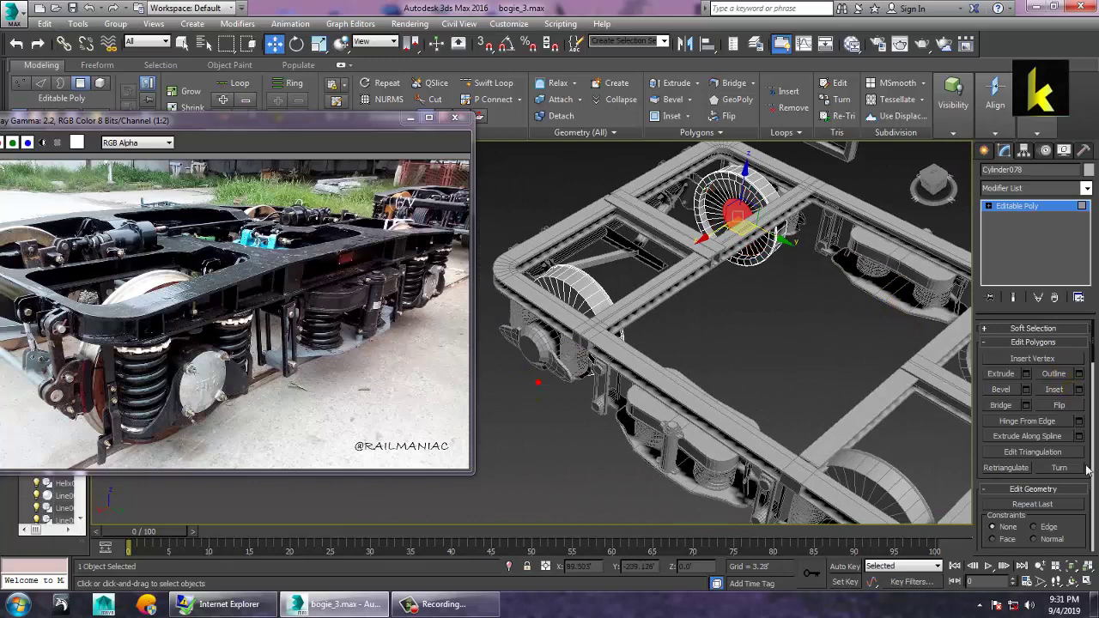
click(1001, 407)
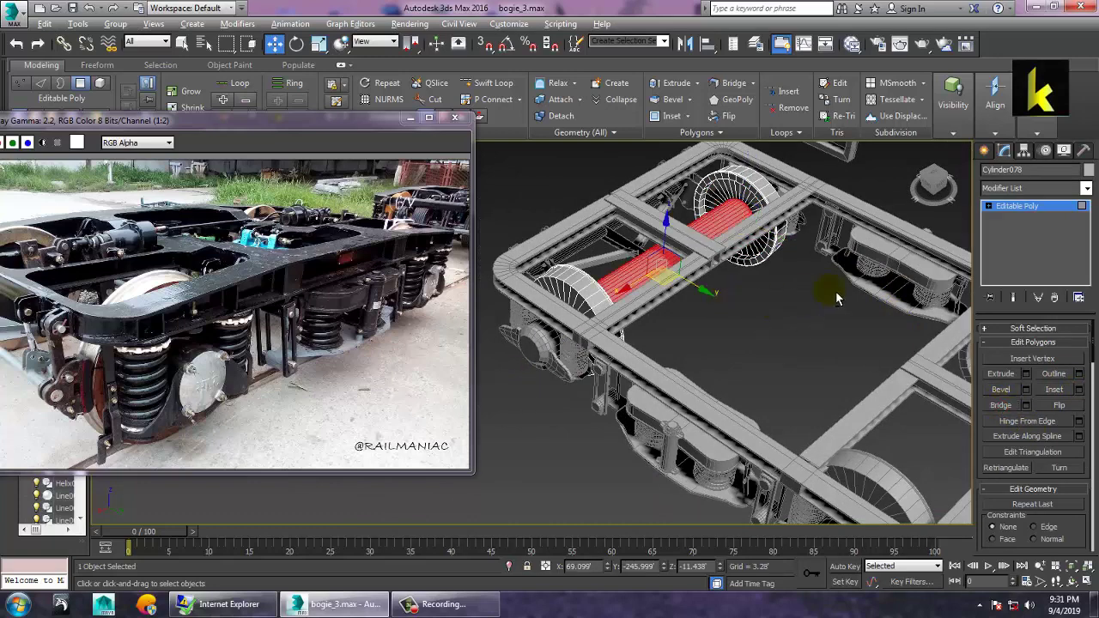
alt+middle_drag(837, 298, 841, 340)
click(1022, 209)
Attach the two wheels at the other end of the bogie into one editable poly
click(810, 458)
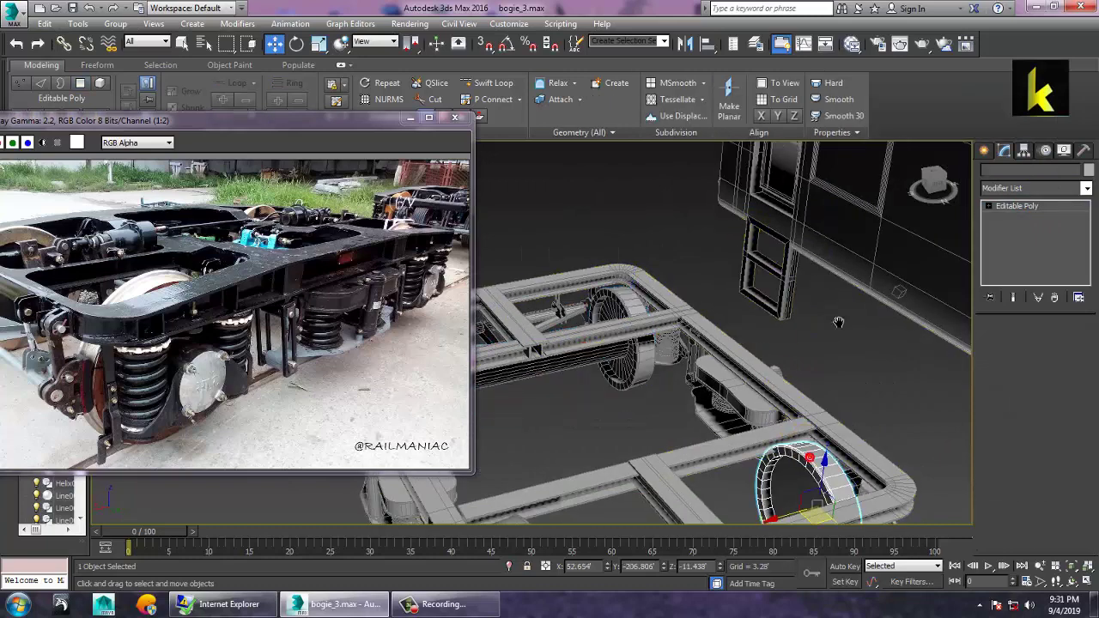
scroll(839, 322, down, 8)
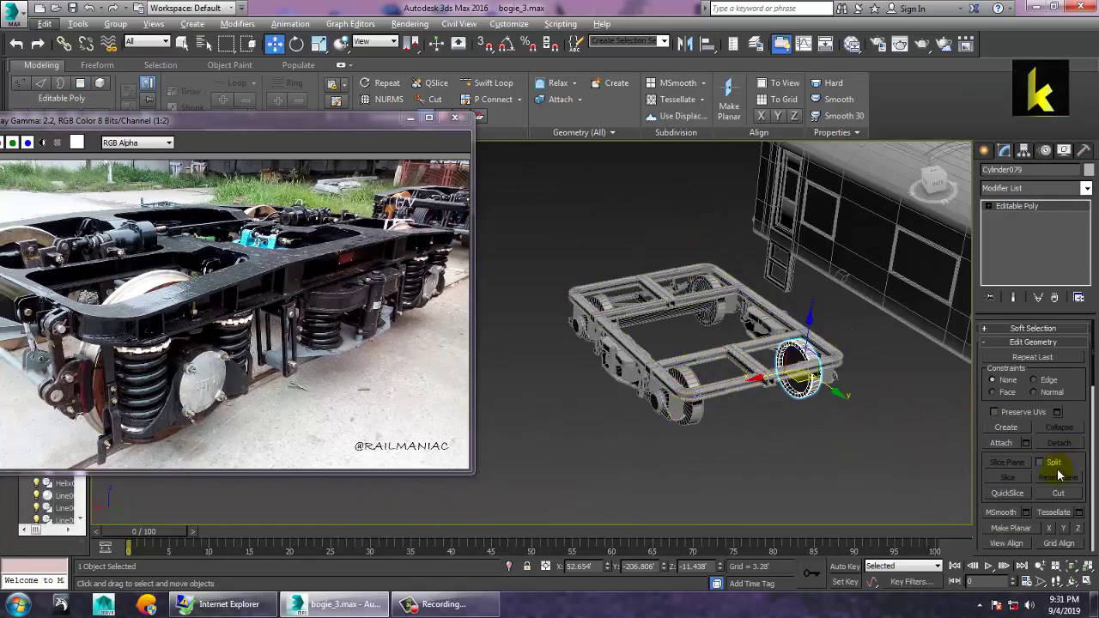
click(1002, 443)
click(683, 393)
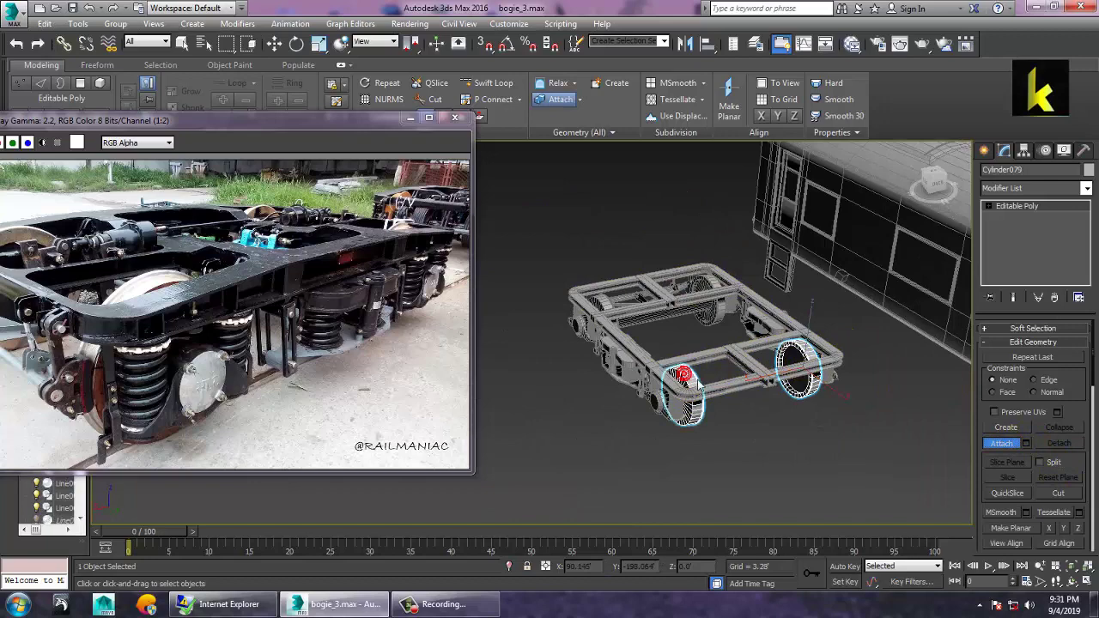
right_click(890, 386)
Inset the facing inner polygons of the second wheel pair by 2.993 and bridge them into an axle
key(4)
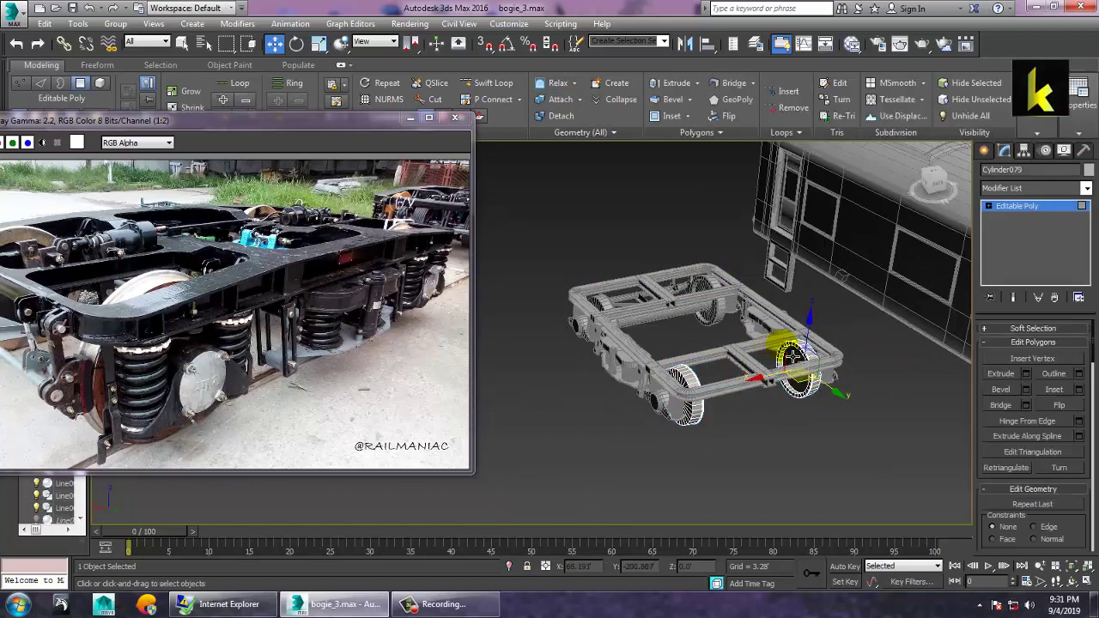
click(801, 360)
alt+middle_drag(793, 365, 685, 368)
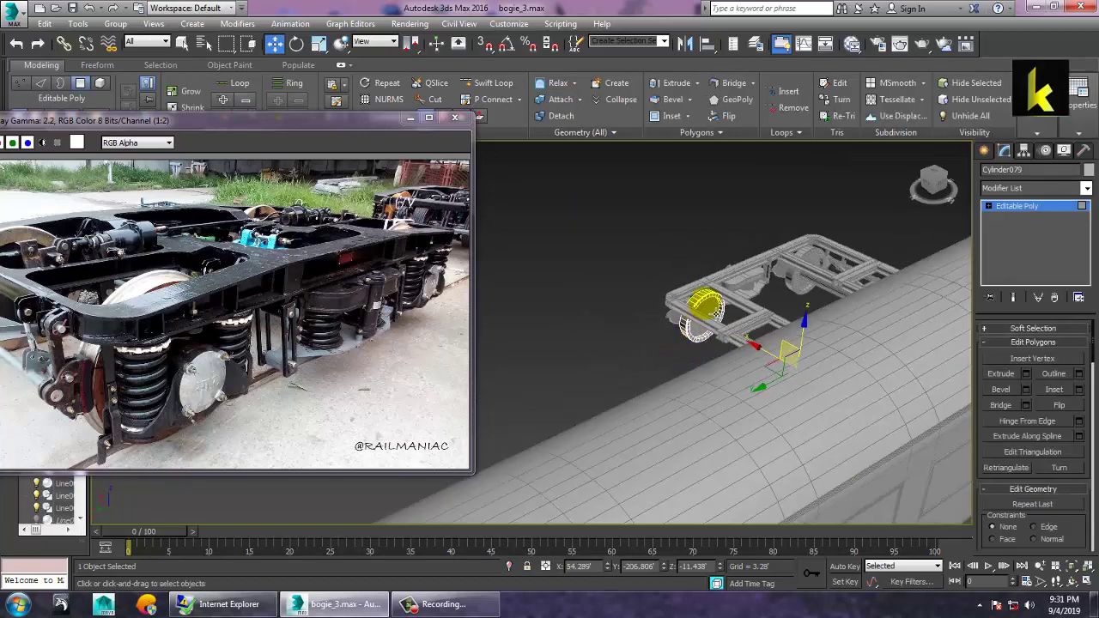
ctrl+click(720, 312)
click(1078, 389)
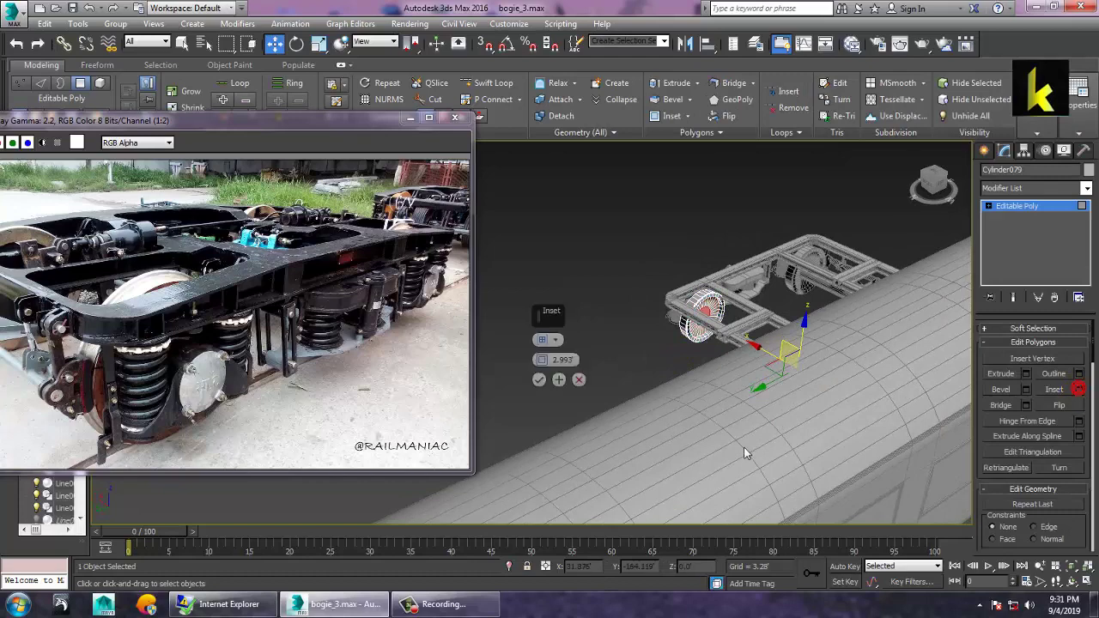
click(539, 379)
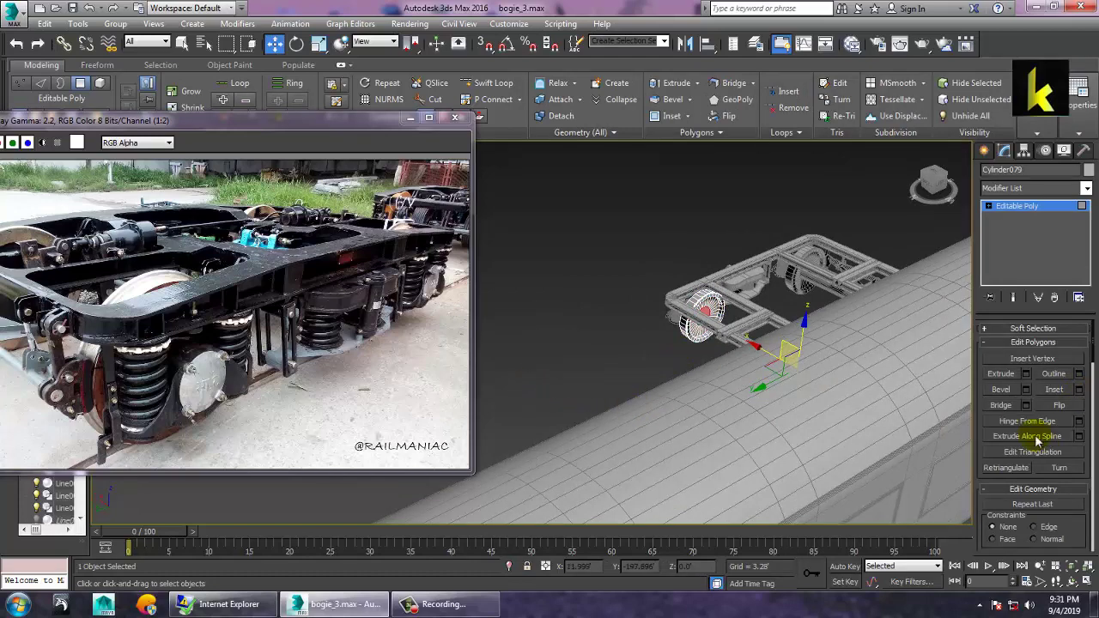
click(1003, 405)
Create an AutoGrid cylinder about 1.386' in radius and 2.807' high on the frame's cross beam junction
alt+middle_drag(621, 268, 941, 277)
middle_drag(652, 363, 847, 372)
scroll(794, 378, up, 3)
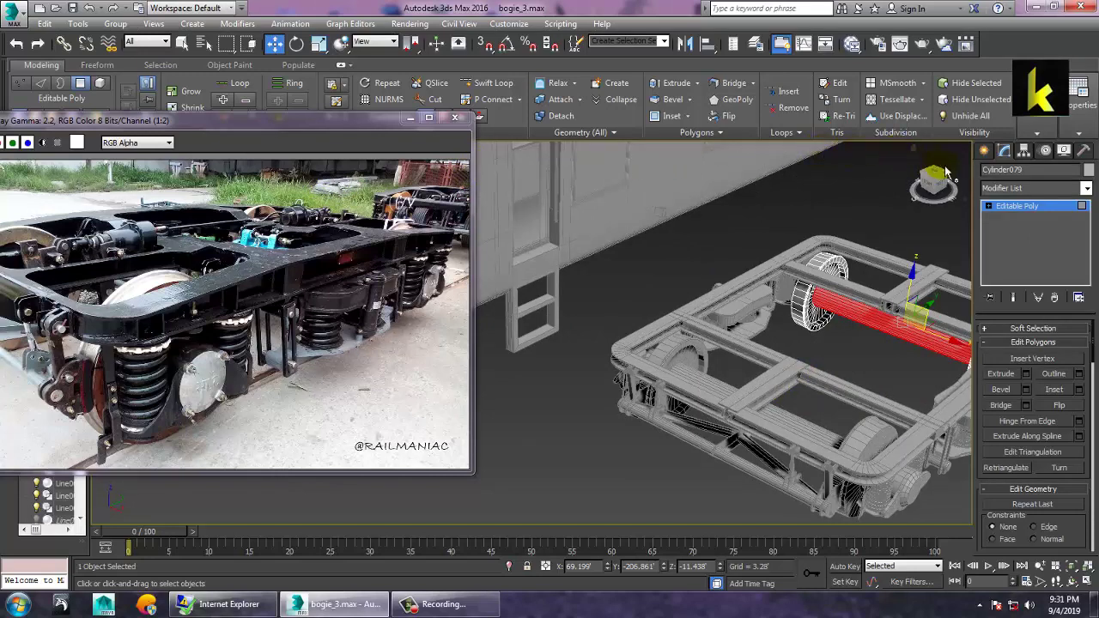
click(986, 151)
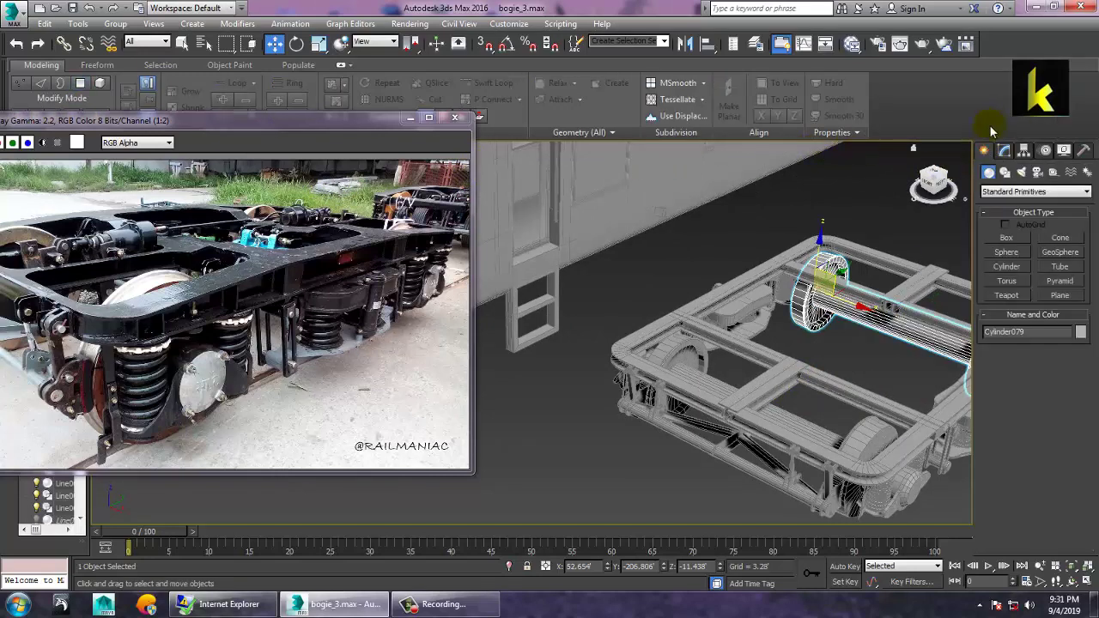
click(1007, 267)
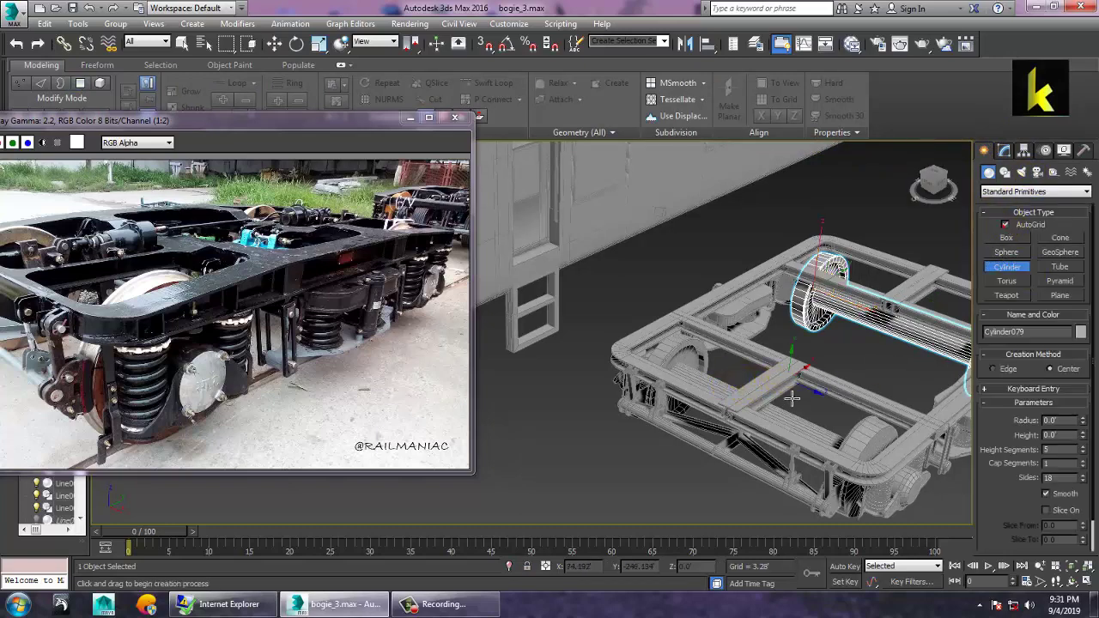
drag(799, 378, 792, 367)
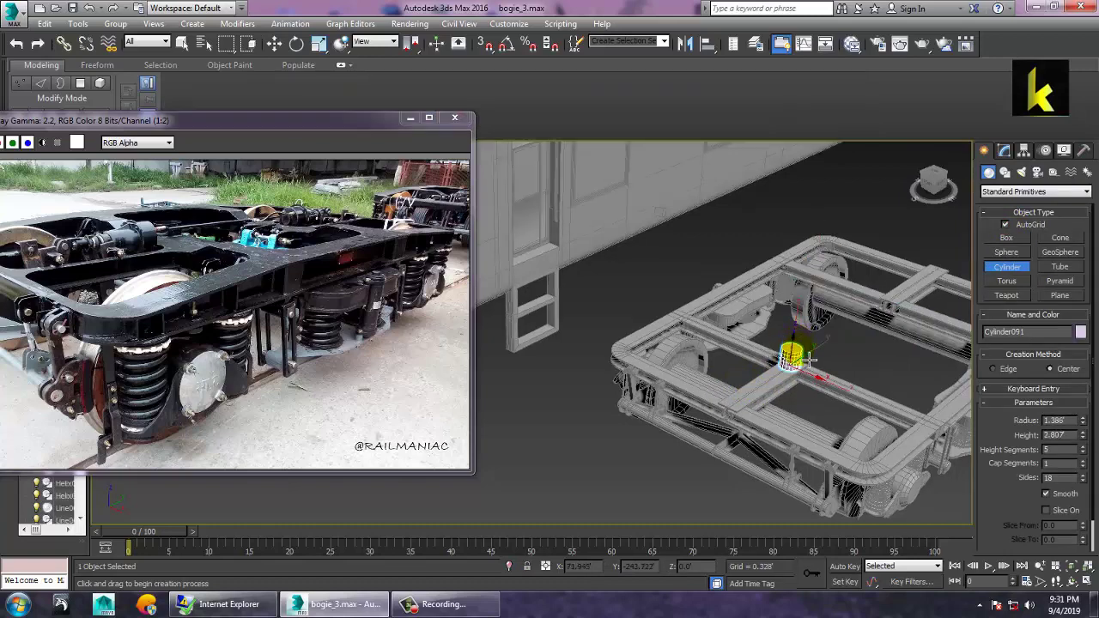
click(811, 365)
Turn on angle snap and rotate the new cylinder so it lies horizontally along the cross beam
key(w)
key(e)
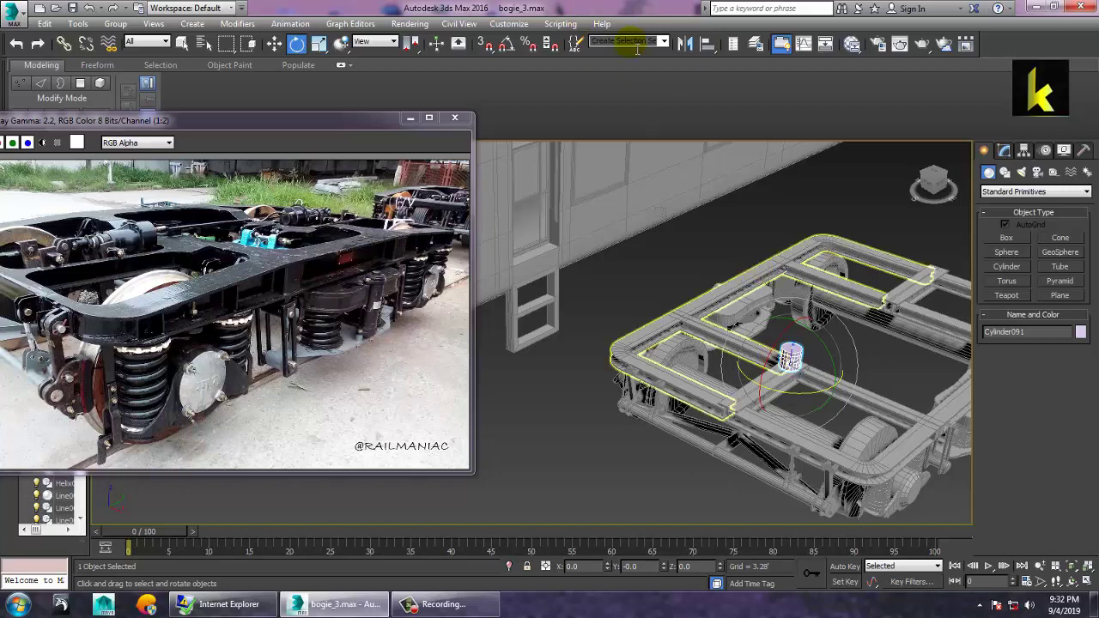
click(507, 45)
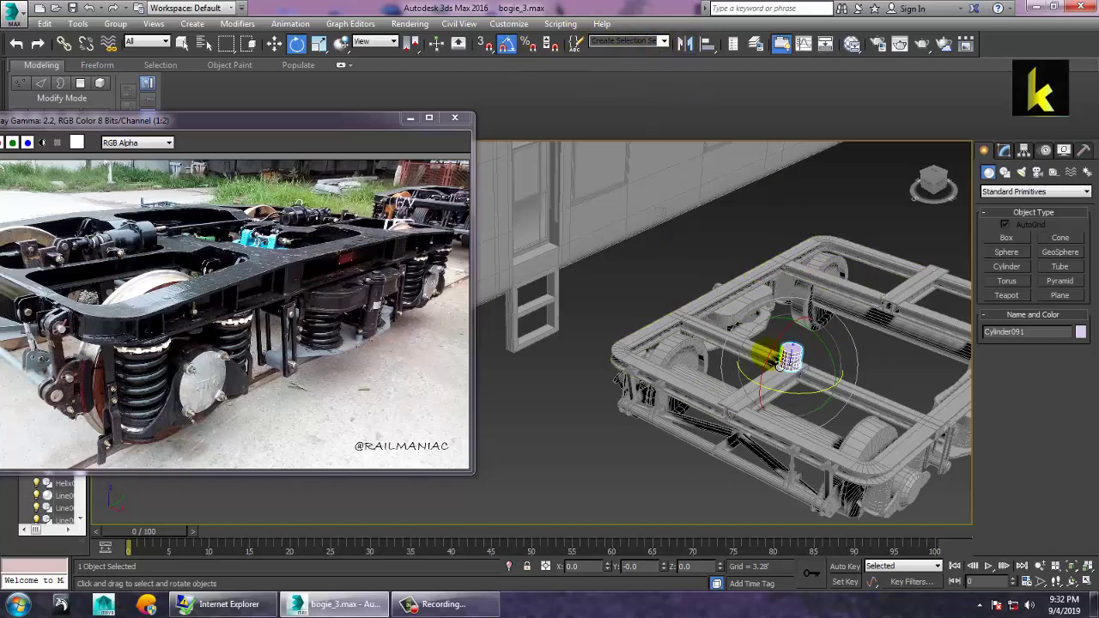
drag(779, 363, 805, 334)
key(w)
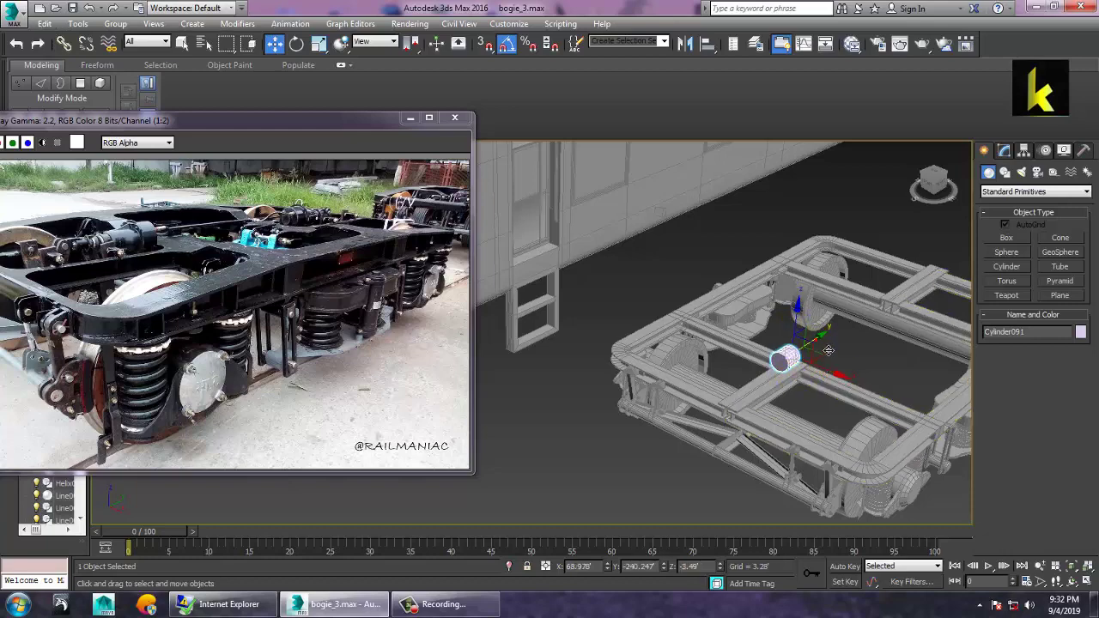
Set the cylinder's height segments to 1 and its radius to about 1.553'
scroll(822, 345, up, 10)
scroll(780, 365, down, 1)
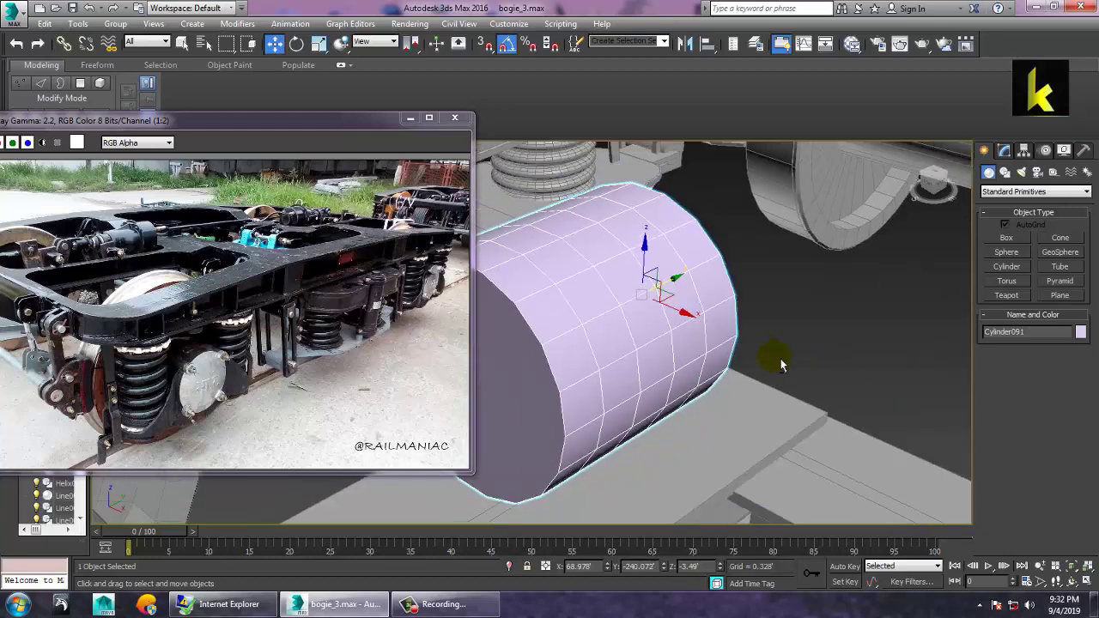
alt+middle_drag(780, 361, 745, 362)
click(1004, 151)
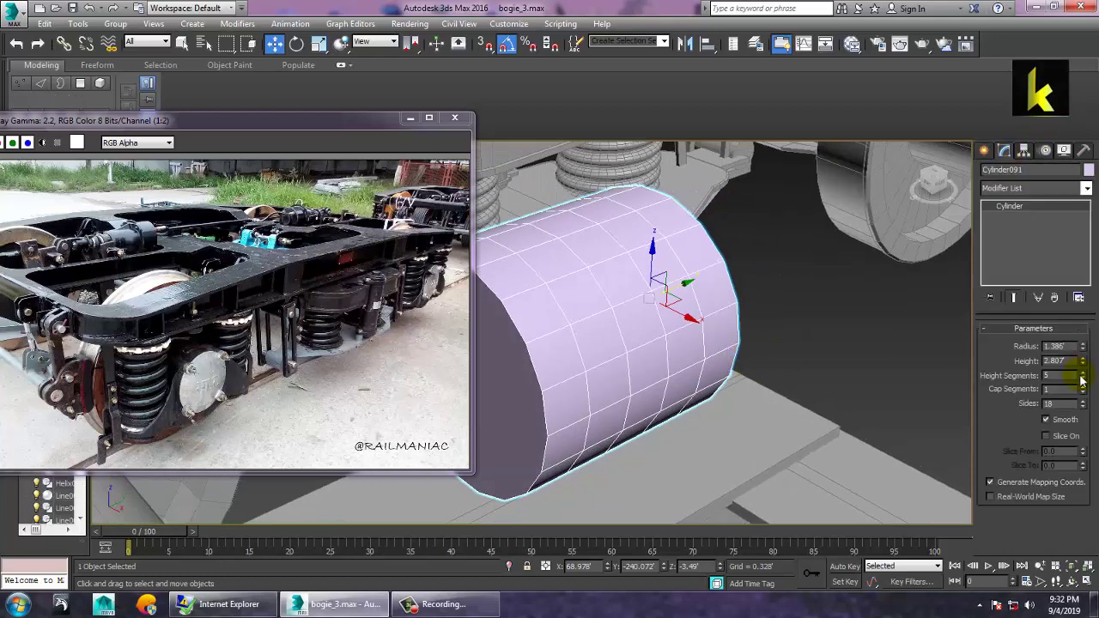
drag(1081, 380, 1090, 393)
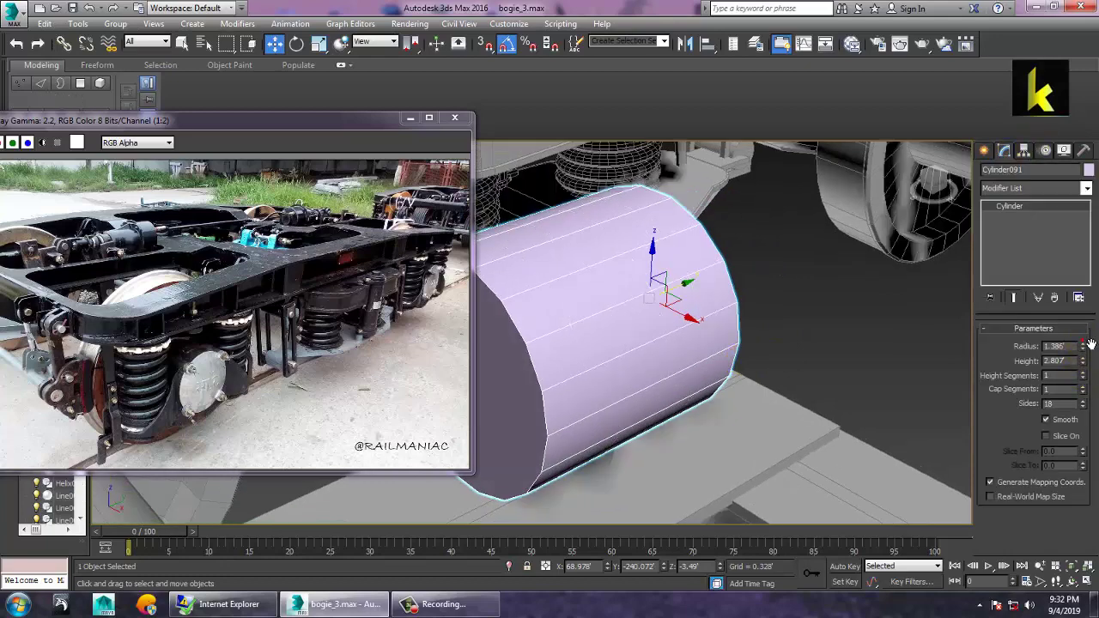
drag(1084, 352, 1084, 338)
Scale the cylinder shorter along its length and move it along the beam to Y about -238.977'
alt+middle_drag(743, 356, 667, 349)
scroll(750, 345, down, 4)
scroll(667, 348, down, 4)
key(r)
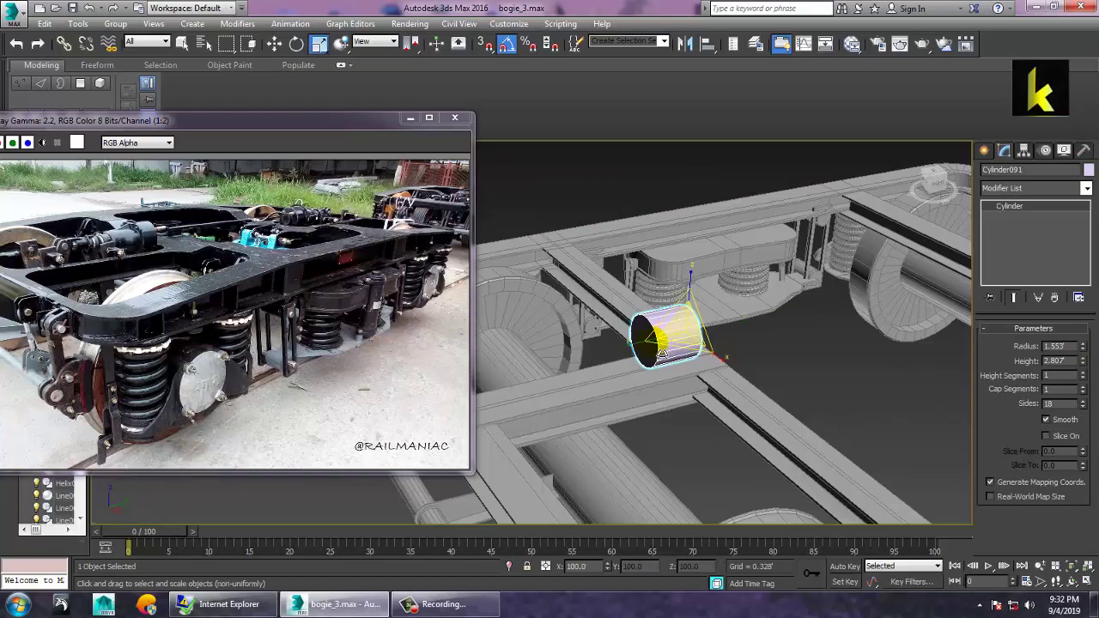
drag(642, 356, 661, 356)
key(w)
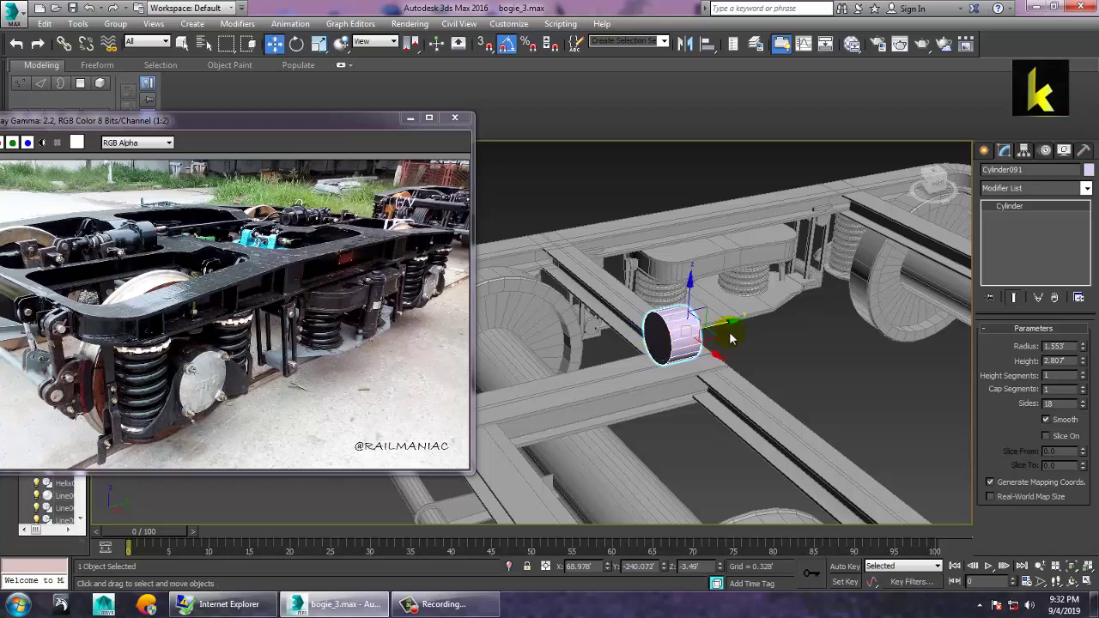
drag(733, 335, 750, 334)
Reduce the cylinder's radius to about 1.289' and lower it onto the beam at Z about -4.042'
alt+middle_drag(711, 347, 762, 341)
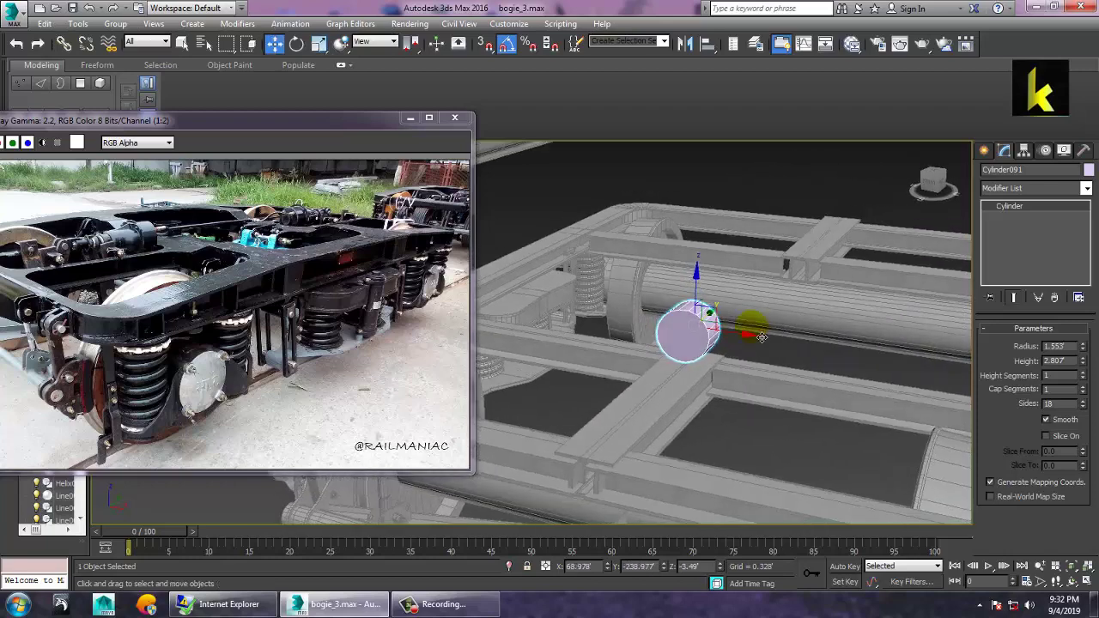
key(r)
drag(1084, 348, 1093, 369)
key(w)
drag(707, 299, 709, 309)
alt+middle_drag(780, 333, 745, 340)
scroll(730, 341, down, 2)
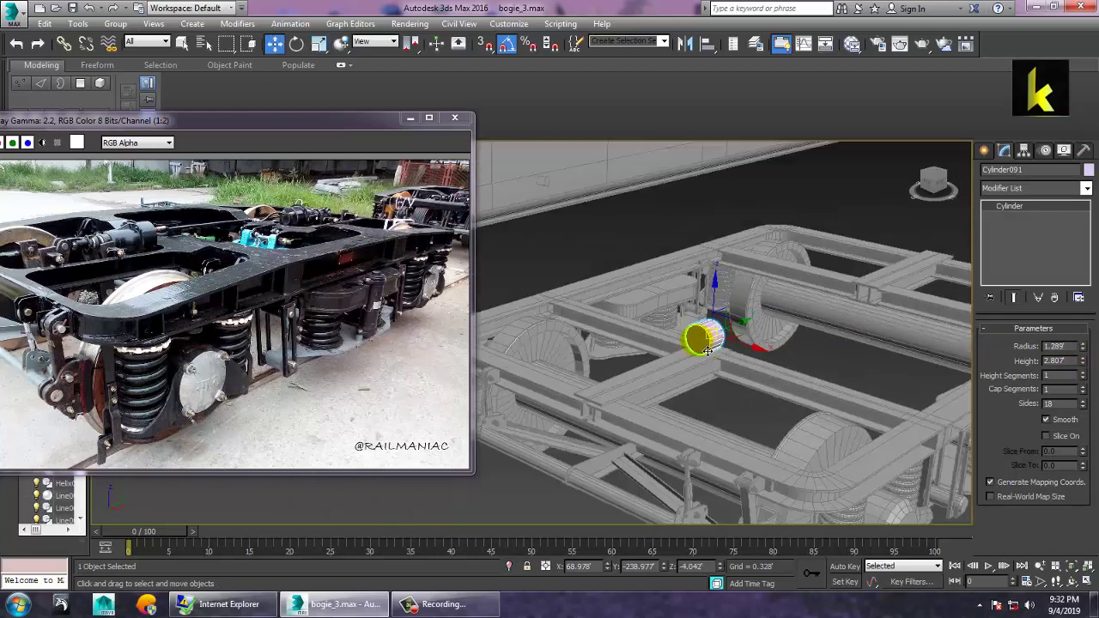
Convert the cylinder on the cross beam to an Editable Poly
scroll(706, 344, up, 4)
right_click(709, 333)
mouse_move(761, 468)
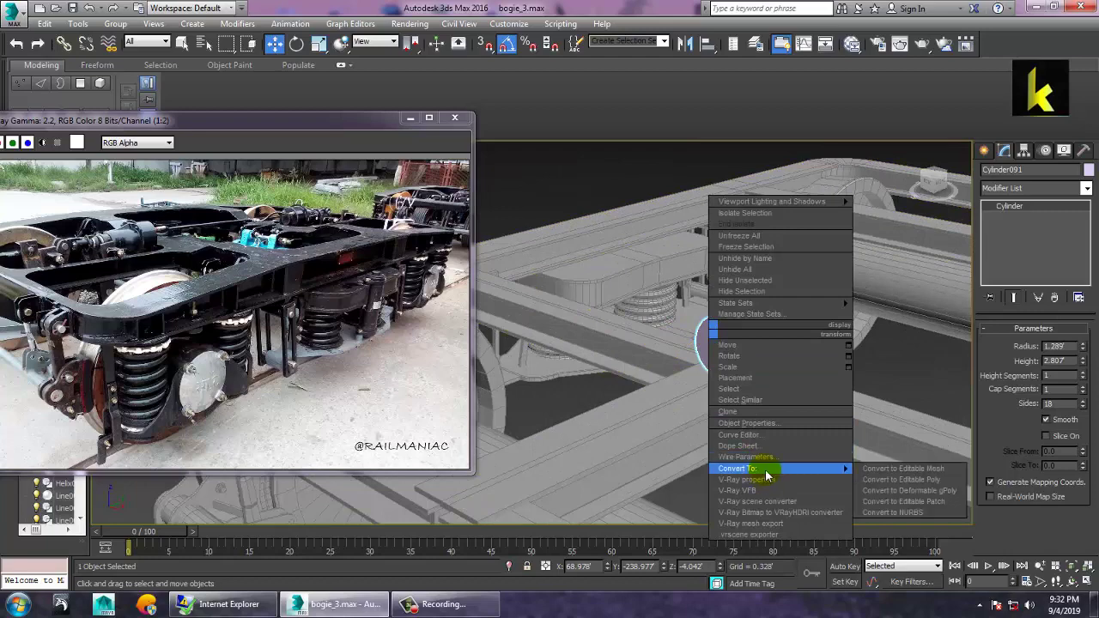
click(934, 487)
Select the polygon at the cylinder's near end and inset it by 0.033'
key(4)
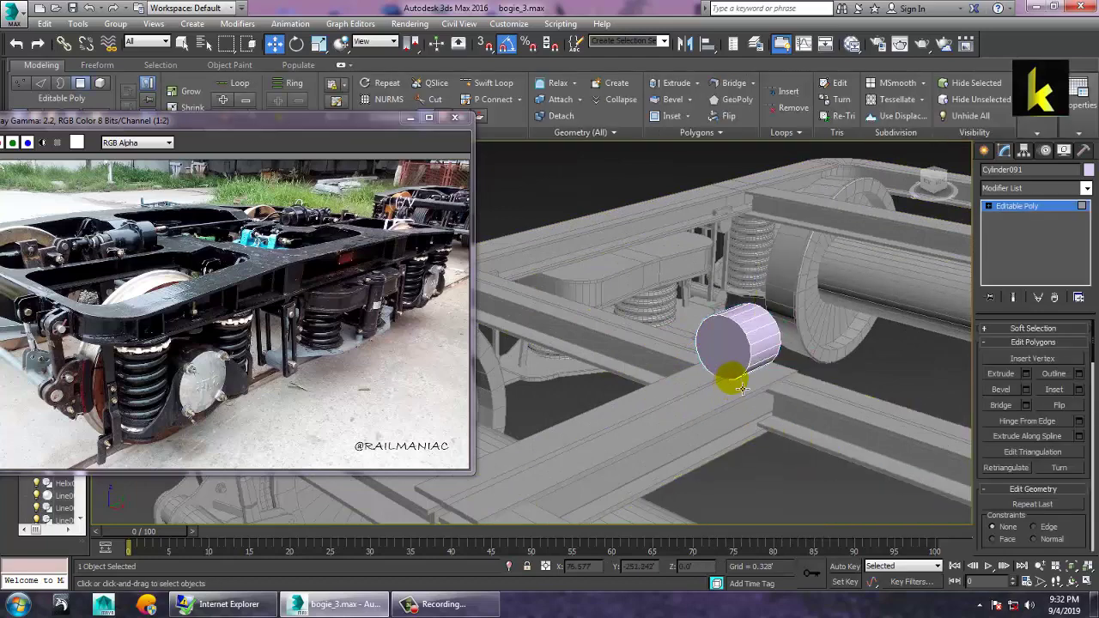
click(723, 346)
click(1078, 389)
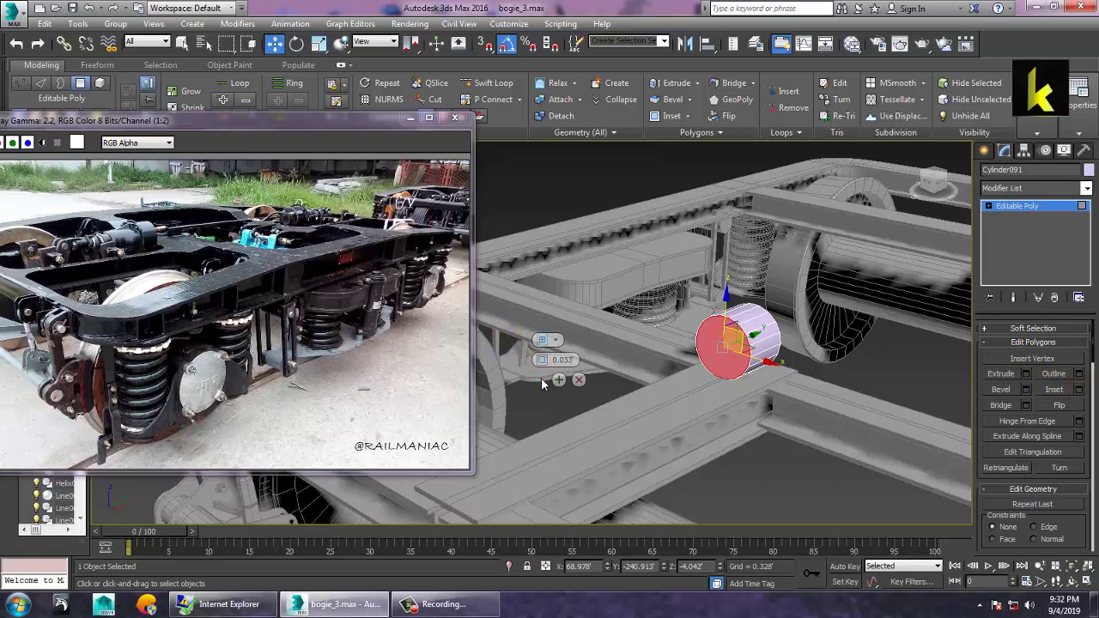
click(541, 379)
Bevel the cylinder's end face outward with a height of 4.91' and an outline of -0.16' to form a taper
click(1026, 389)
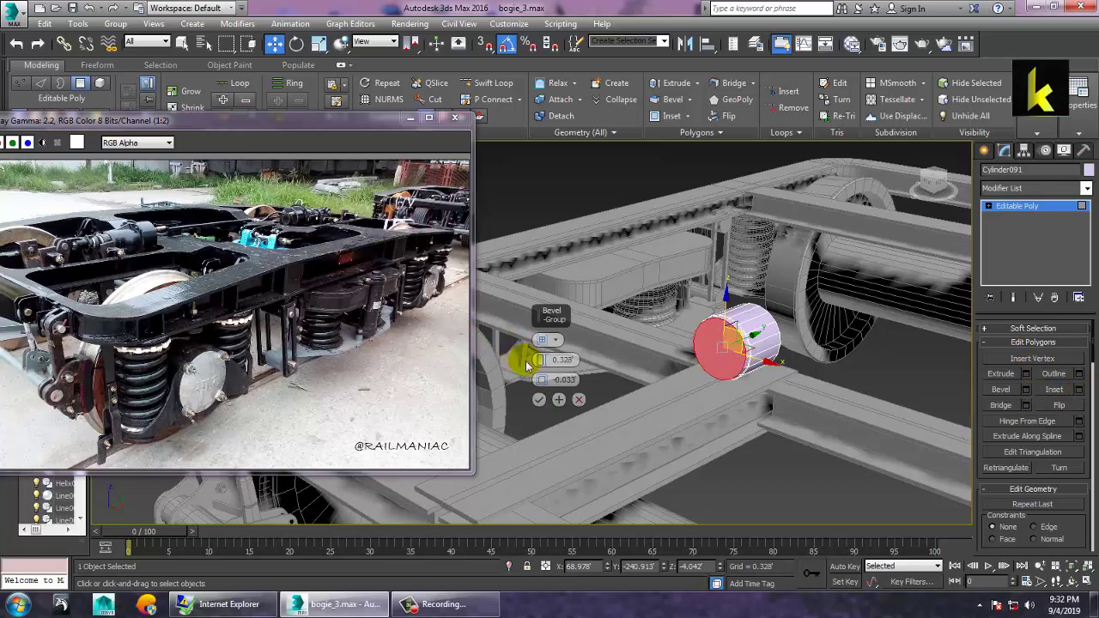
drag(536, 361, 558, 269)
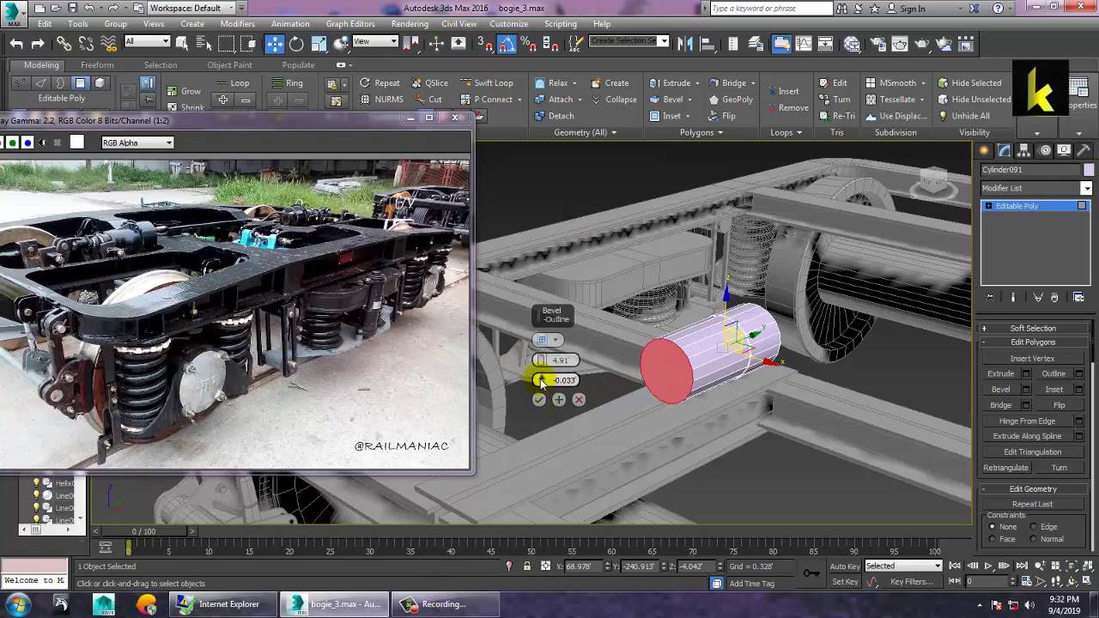
drag(541, 380, 546, 421)
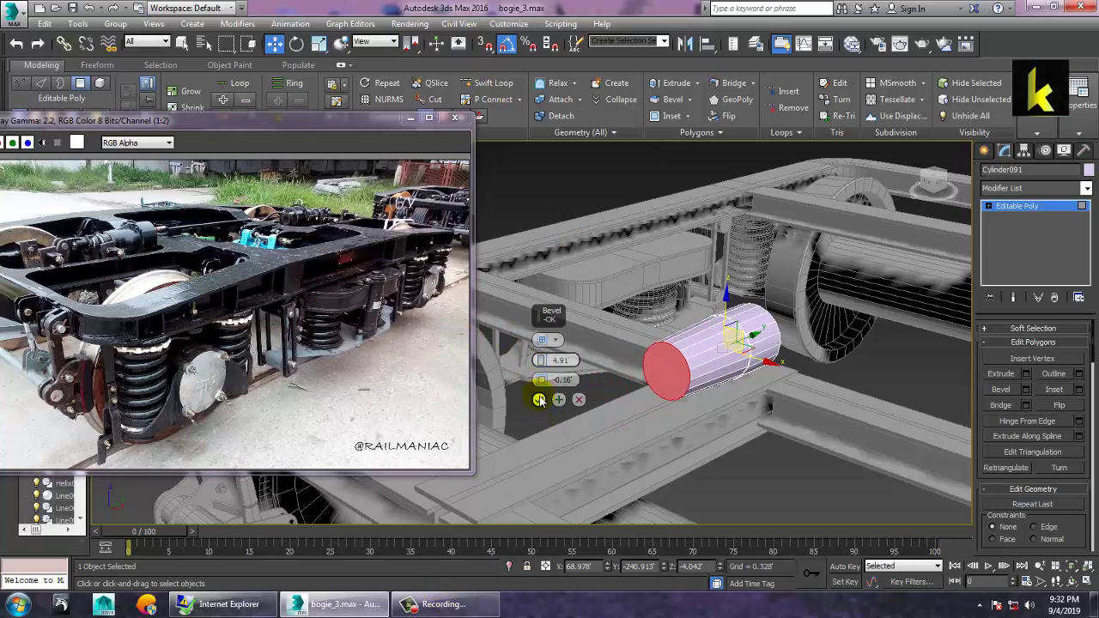
click(540, 401)
Inset the end face of the tapered section to leave a narrow rim
alt+middle_drag(771, 407, 755, 389)
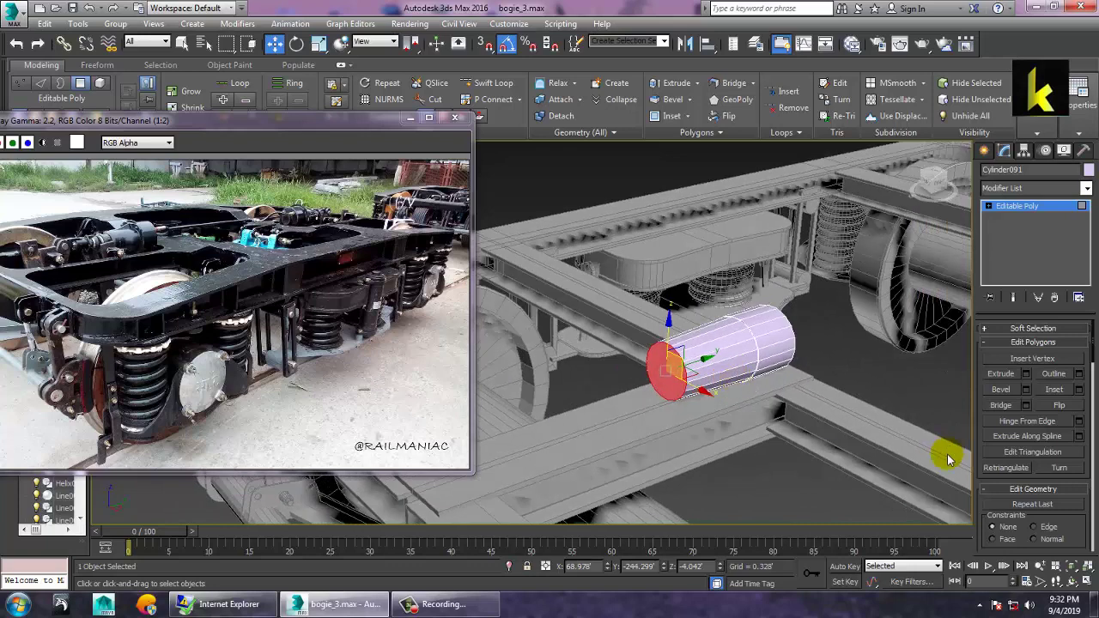
click(1078, 390)
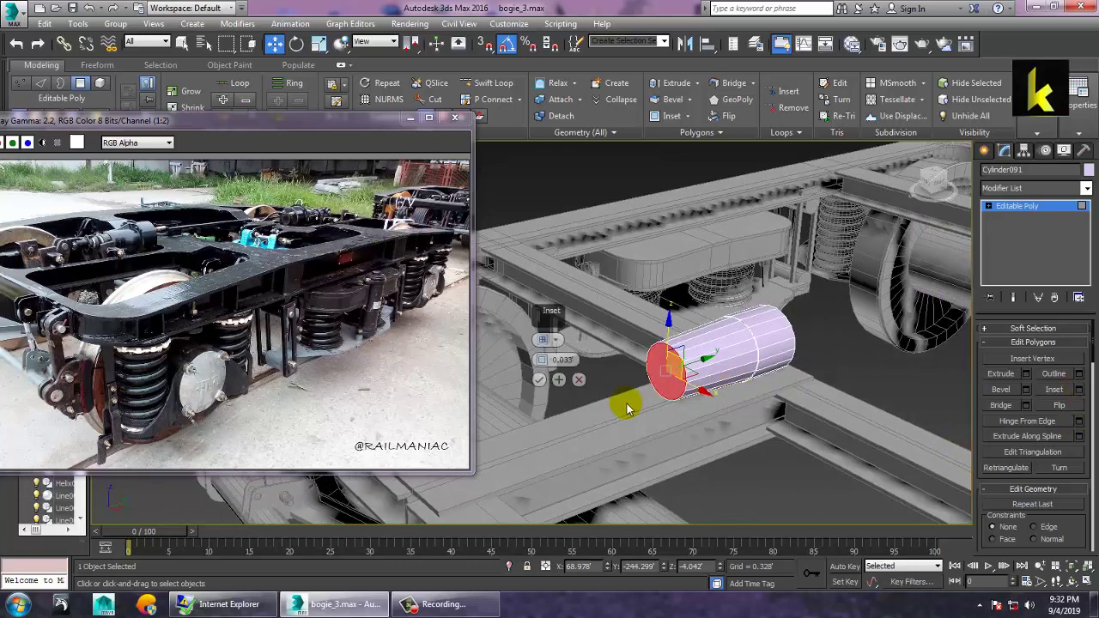
drag(540, 360, 537, 321)
click(541, 379)
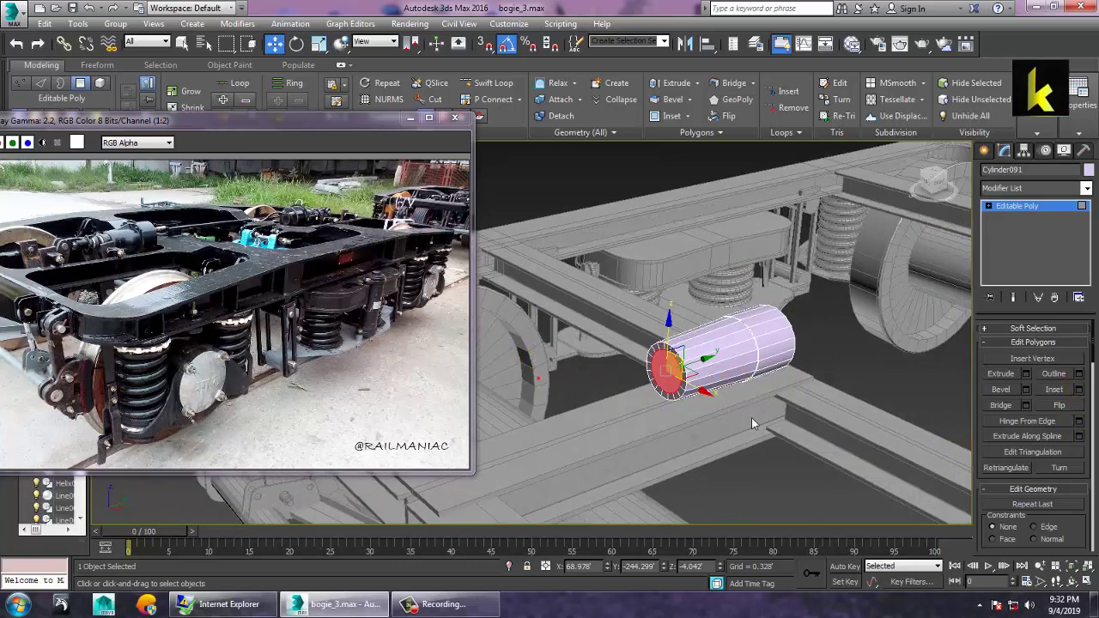
Scale the inset end face up slightly to make the surrounding rim thinner
click(1026, 373)
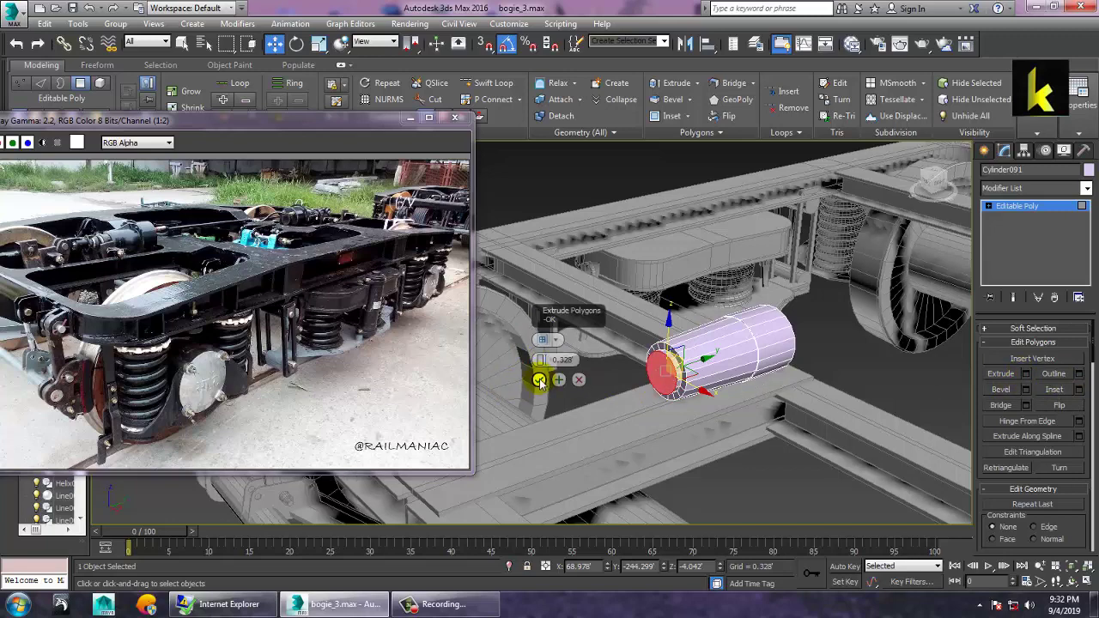
click(579, 380)
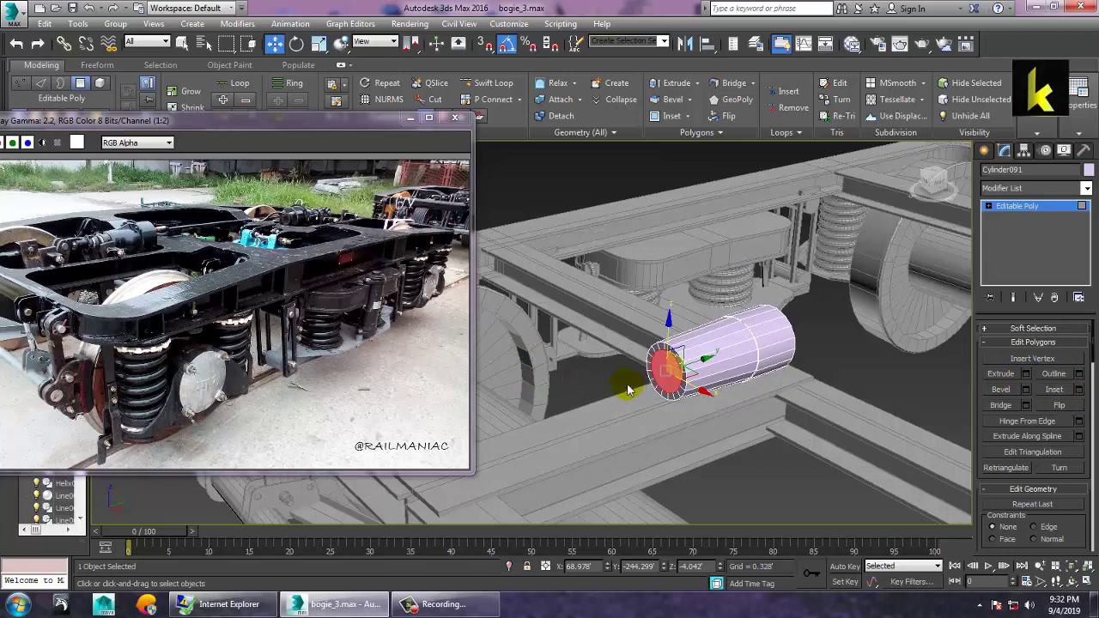
key(r)
key(w)
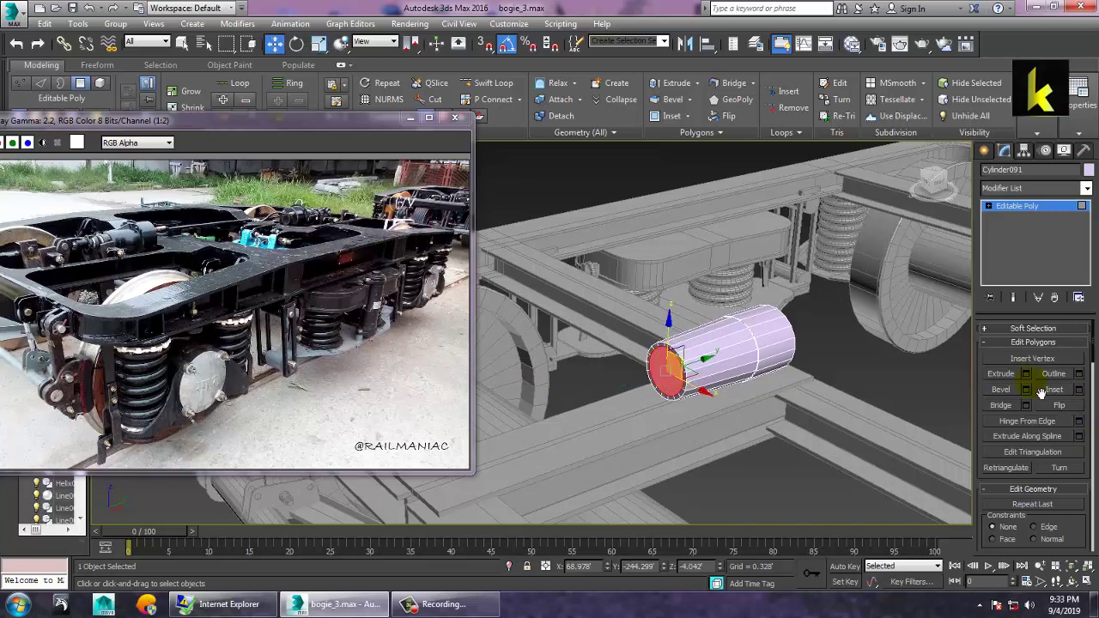
Extrude the inner end face outward in four consecutive segments of 0.328' each
click(1026, 374)
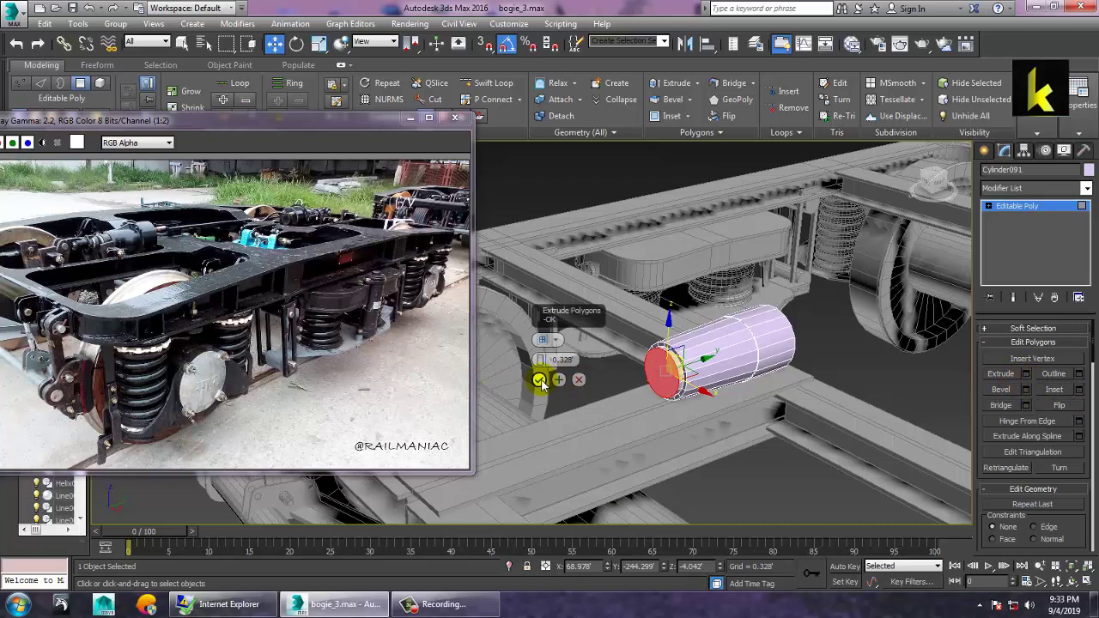
click(559, 380)
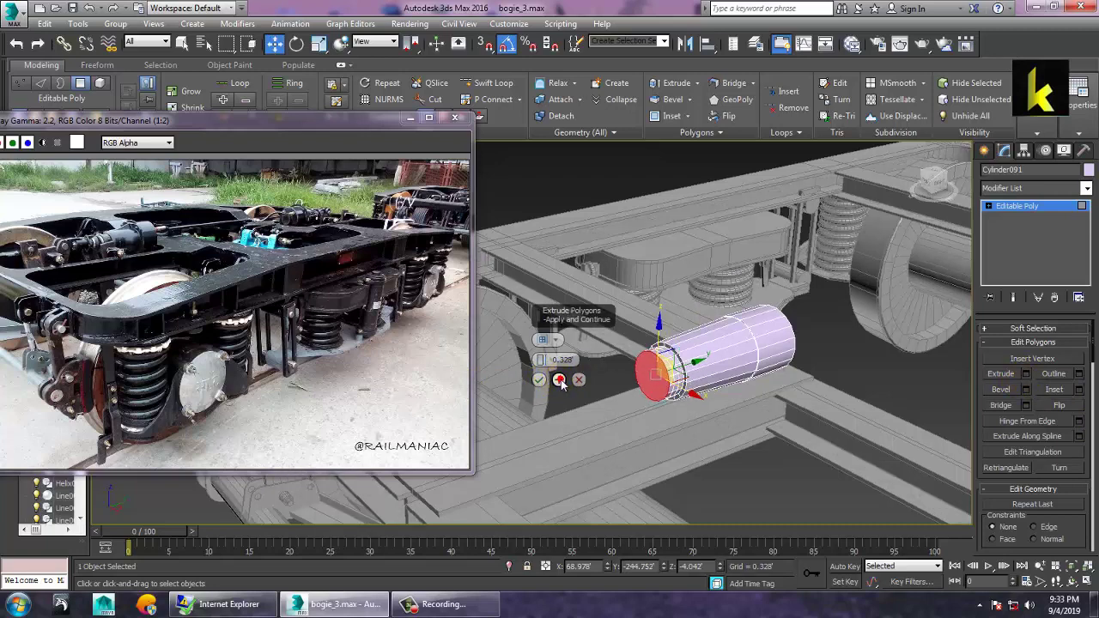
click(539, 381)
scroll(642, 352, up, 6)
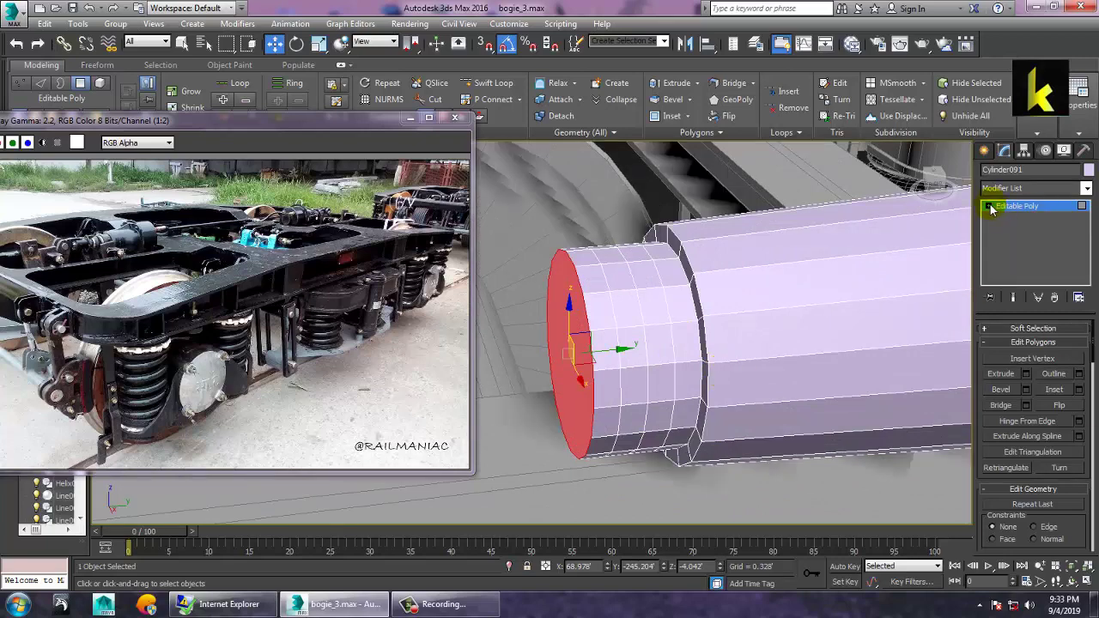
Reselect the end face of the segmented neck and extrude one more segment of 0.328'
key(2)
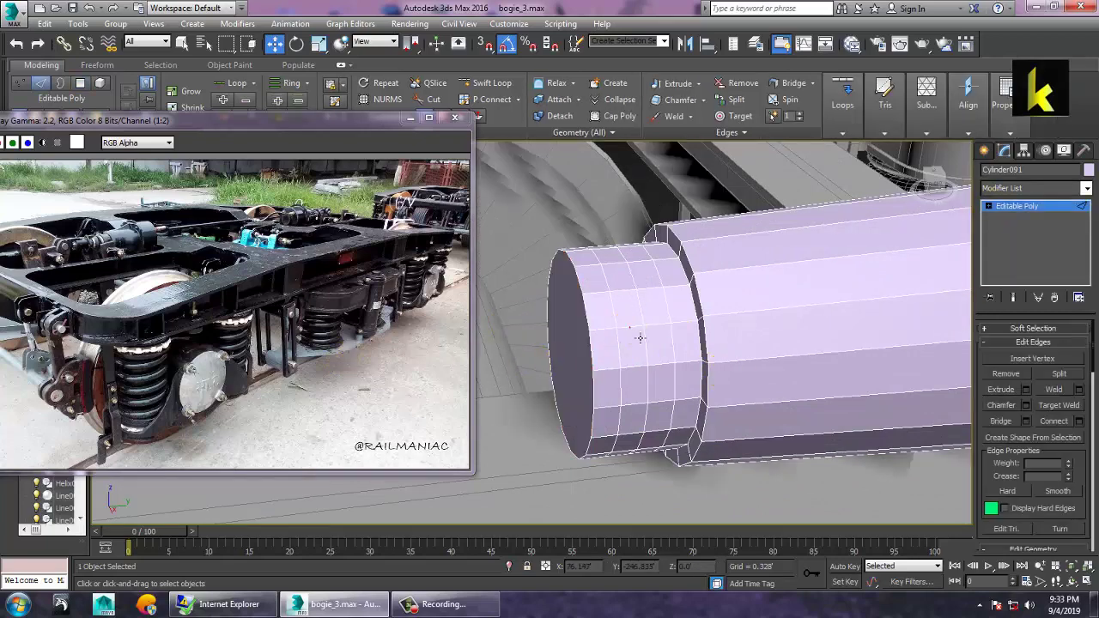
double_click(638, 331)
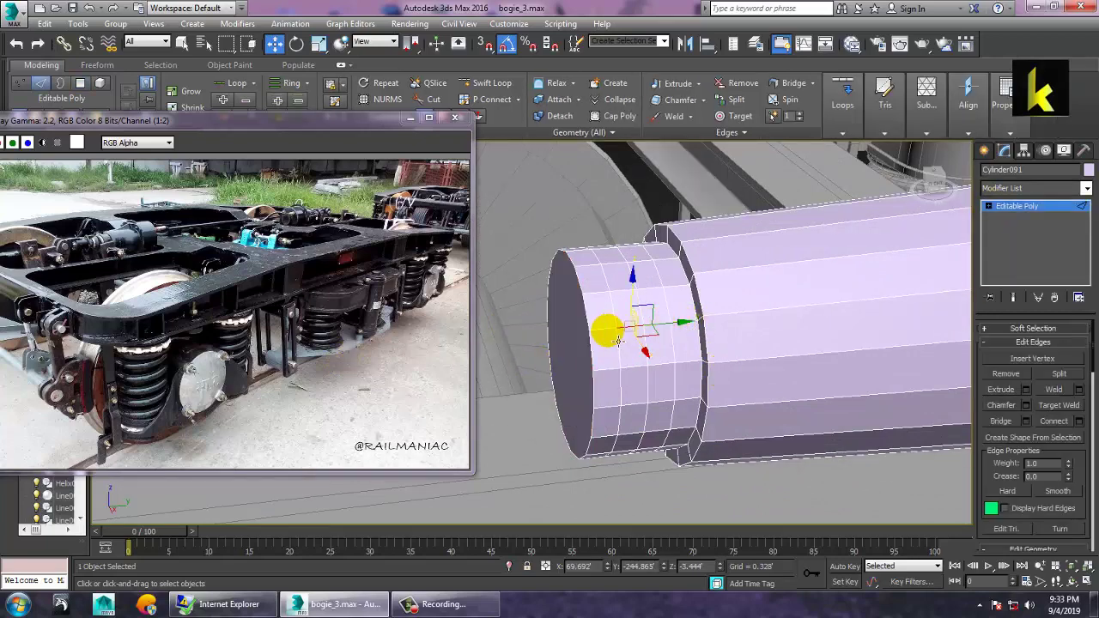
key(4)
click(563, 337)
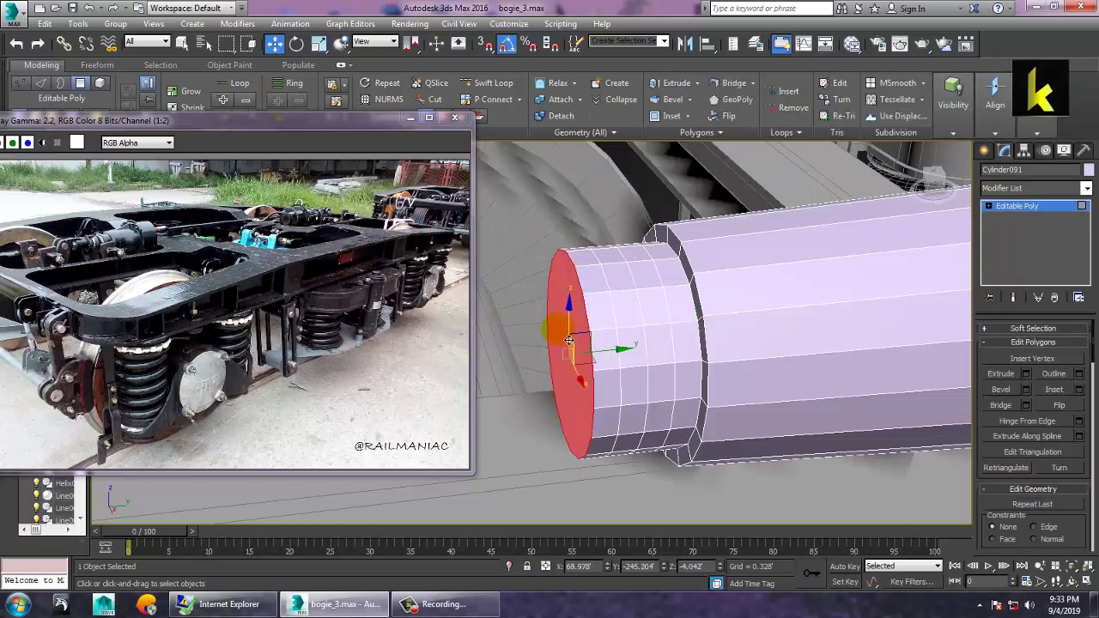
click(1026, 373)
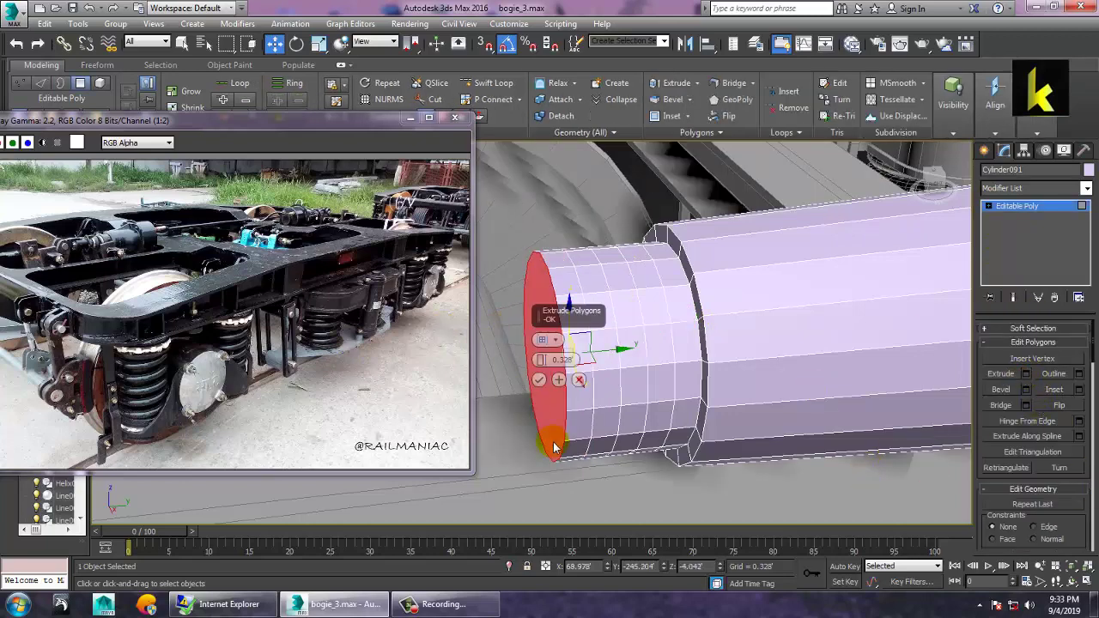
click(552, 381)
Select the edge rings running around the neck's second and fourth segments
click(609, 355)
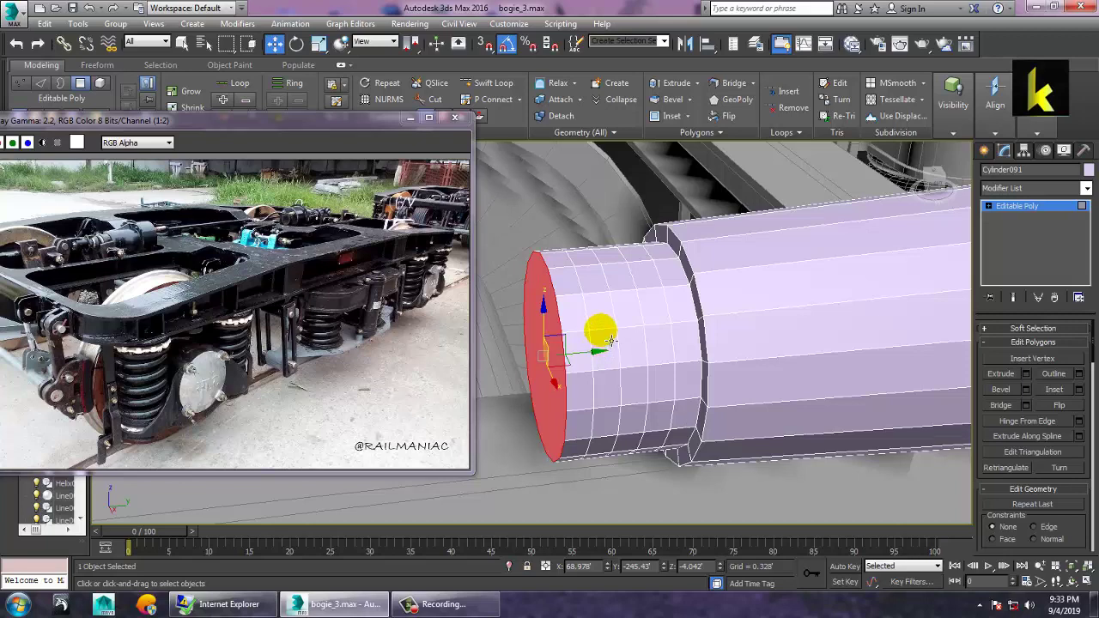
click(611, 343)
key(2)
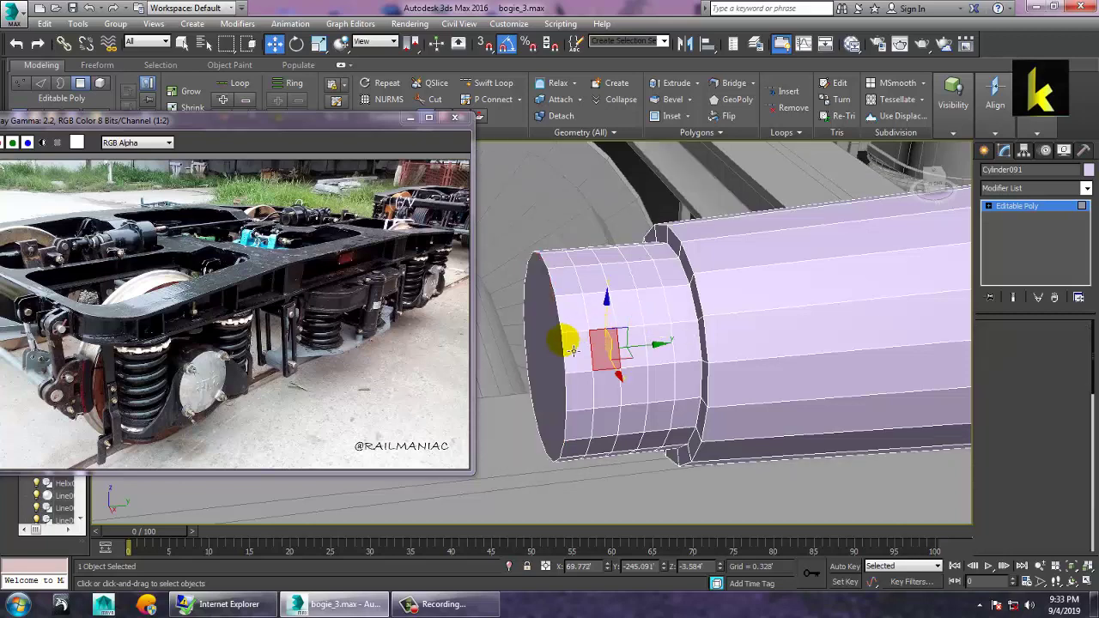
click(607, 330)
ctrl+click(662, 325)
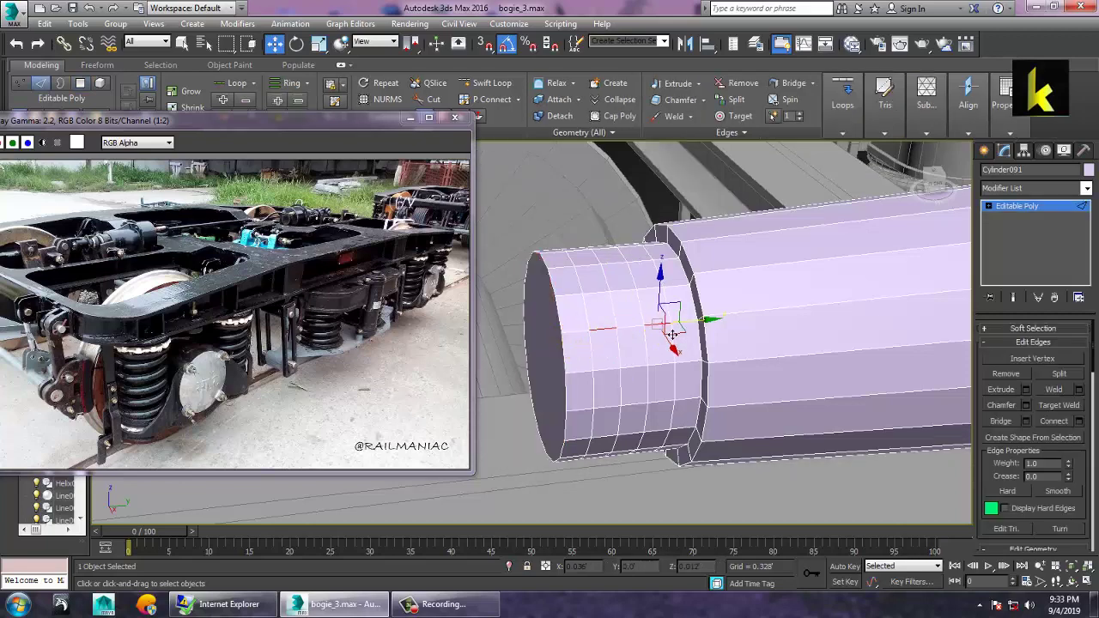
key(alt+r)
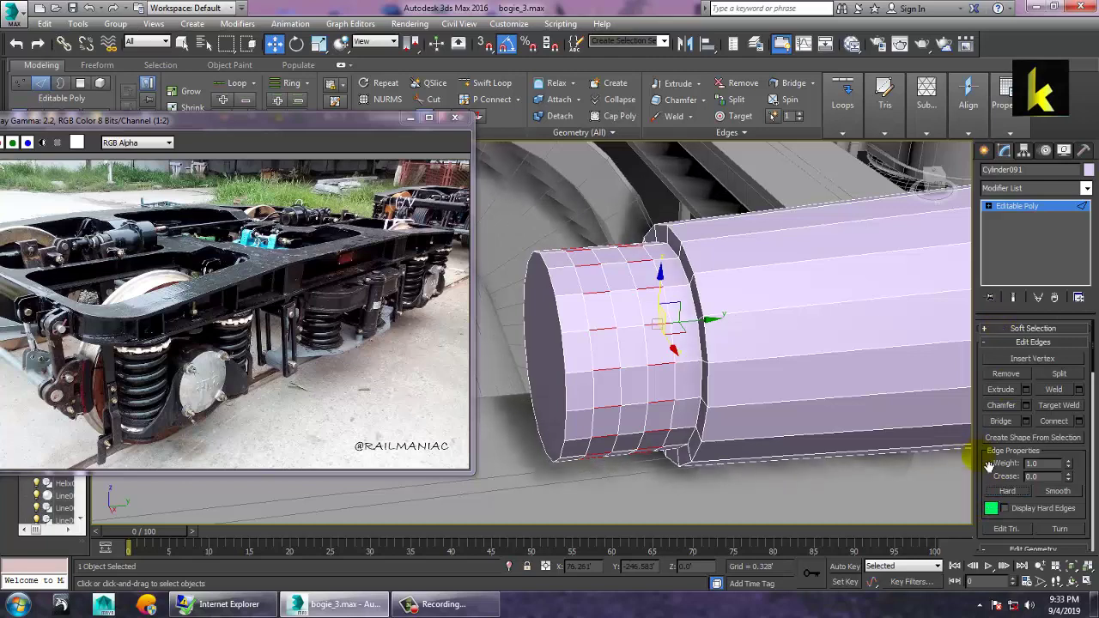
Convert the two selected edge rings into polygon bands around the neck
scroll(1006, 451, down, 5)
scroll(1011, 395, up, 5)
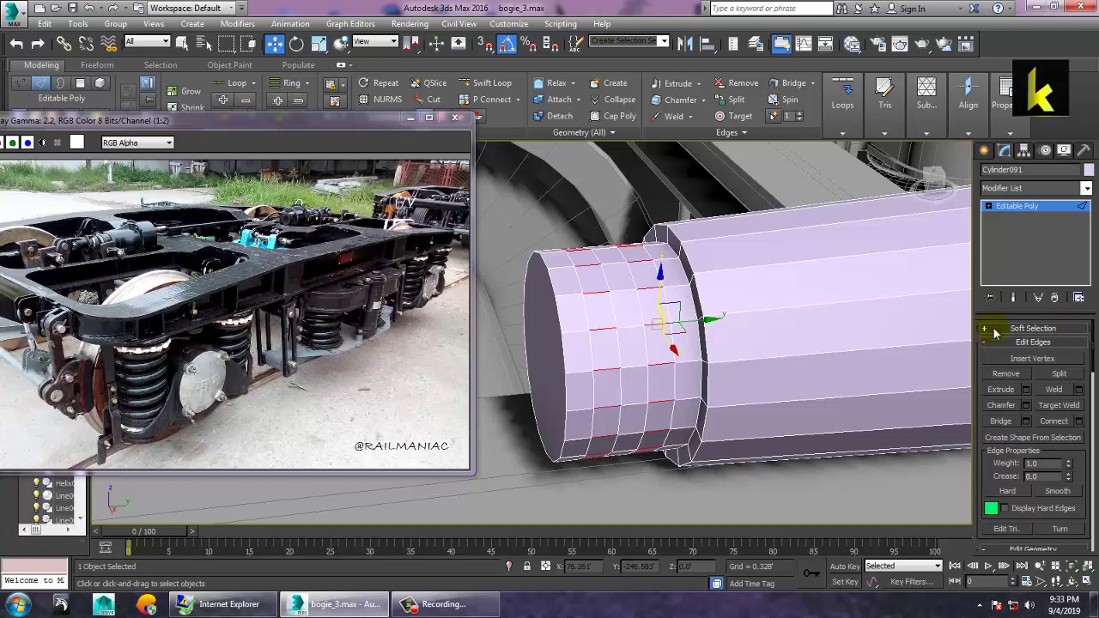
click(996, 328)
drag(993, 371, 1042, 10)
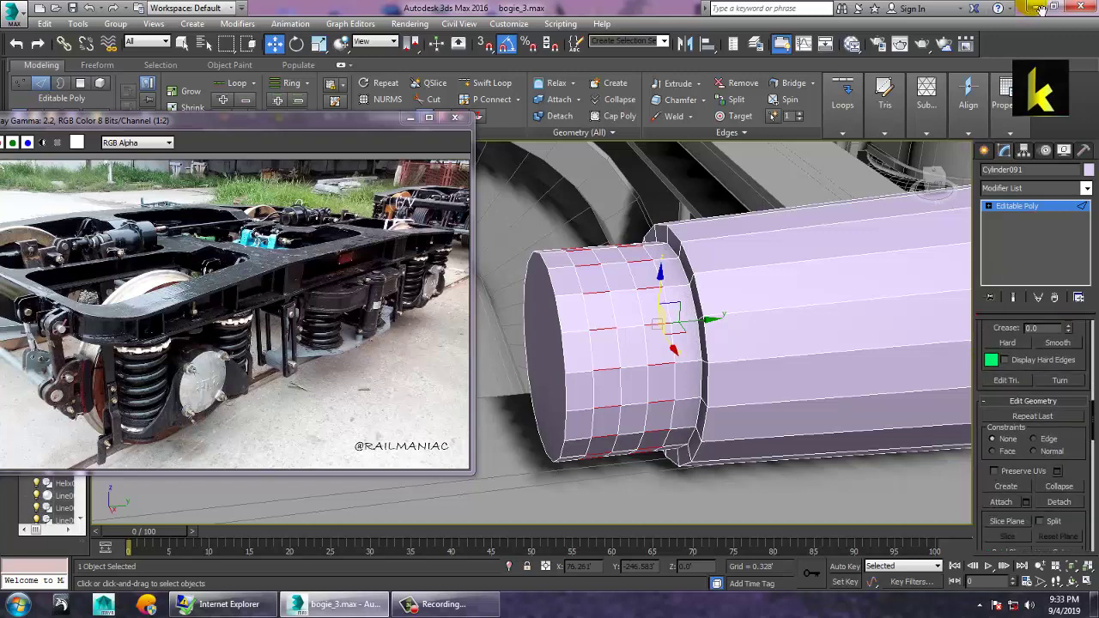
drag(990, 522, 1019, 248)
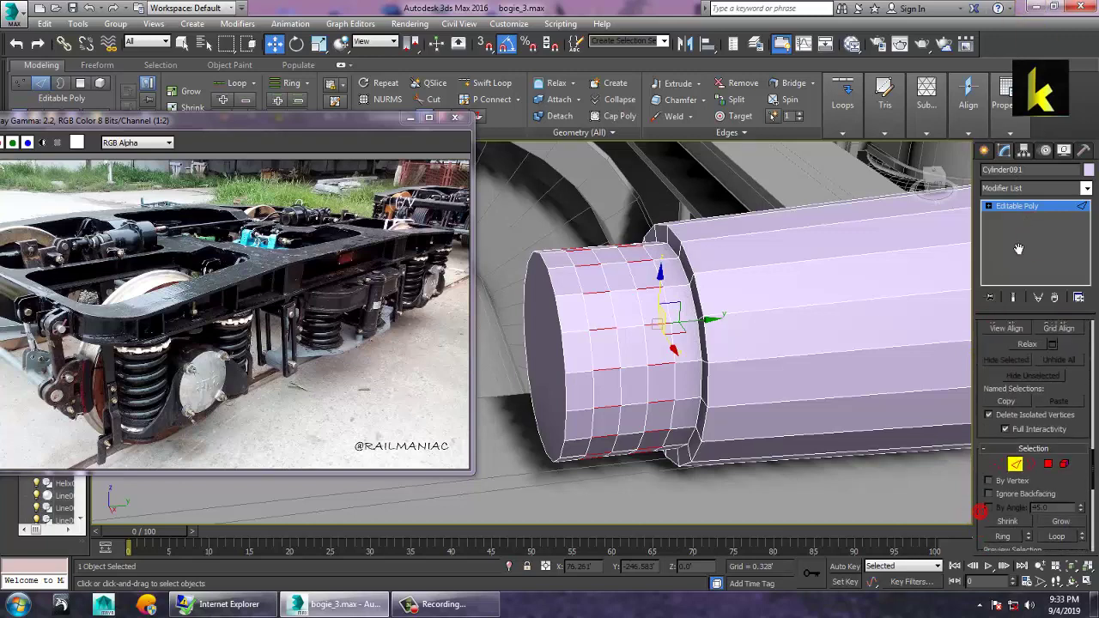
click(1047, 465)
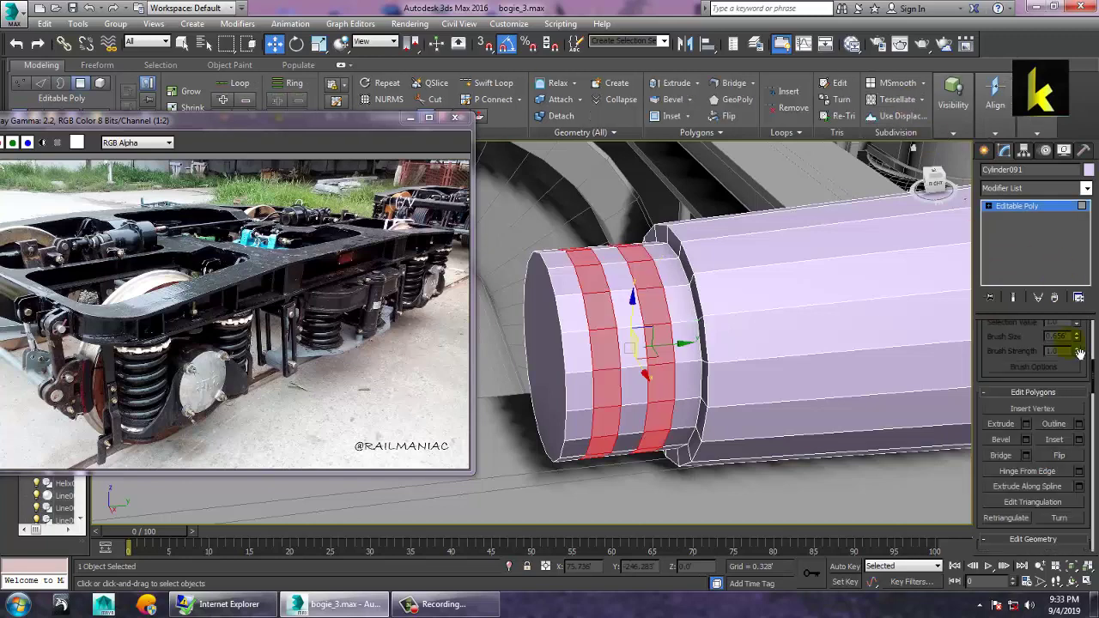
Extrude both polygon bands by 0.145' along their local normals to form raised rings
click(1027, 424)
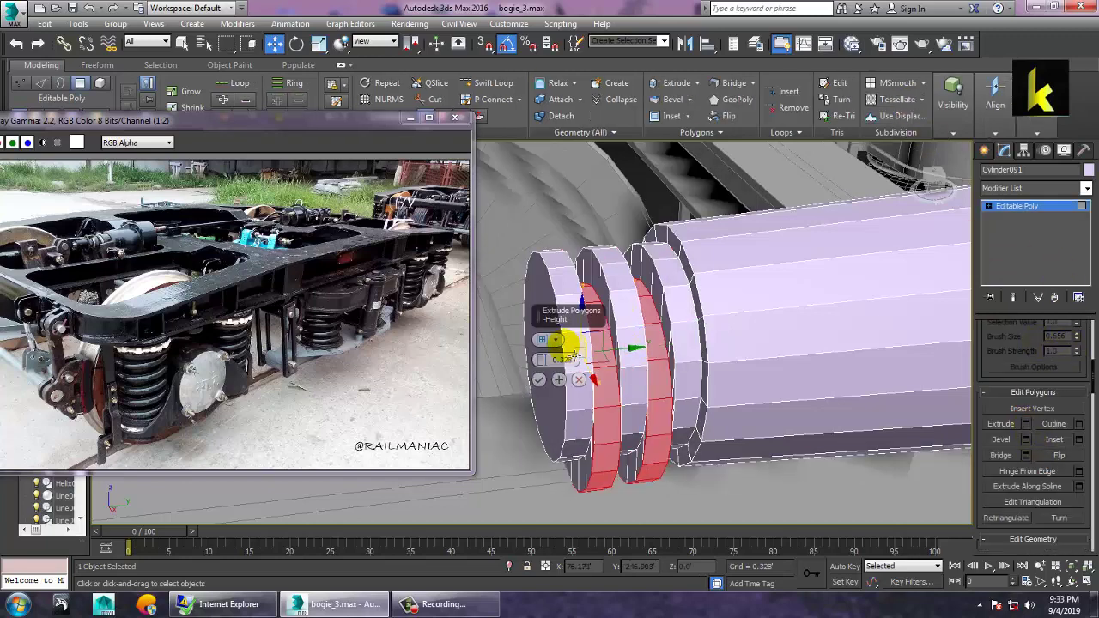
click(551, 340)
click(600, 365)
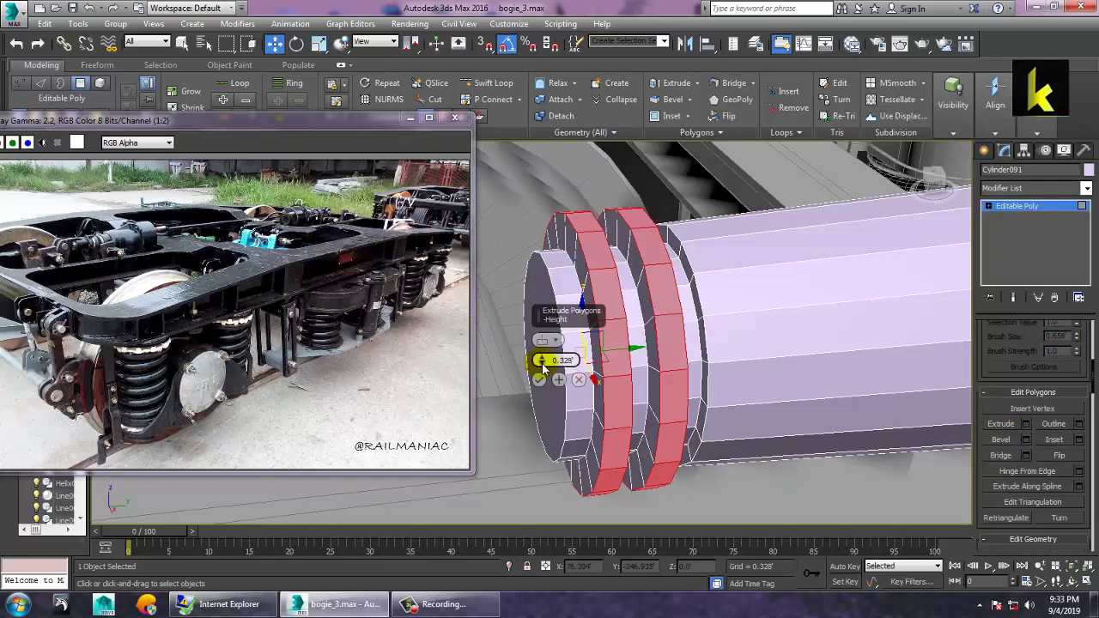
drag(541, 360, 557, 405)
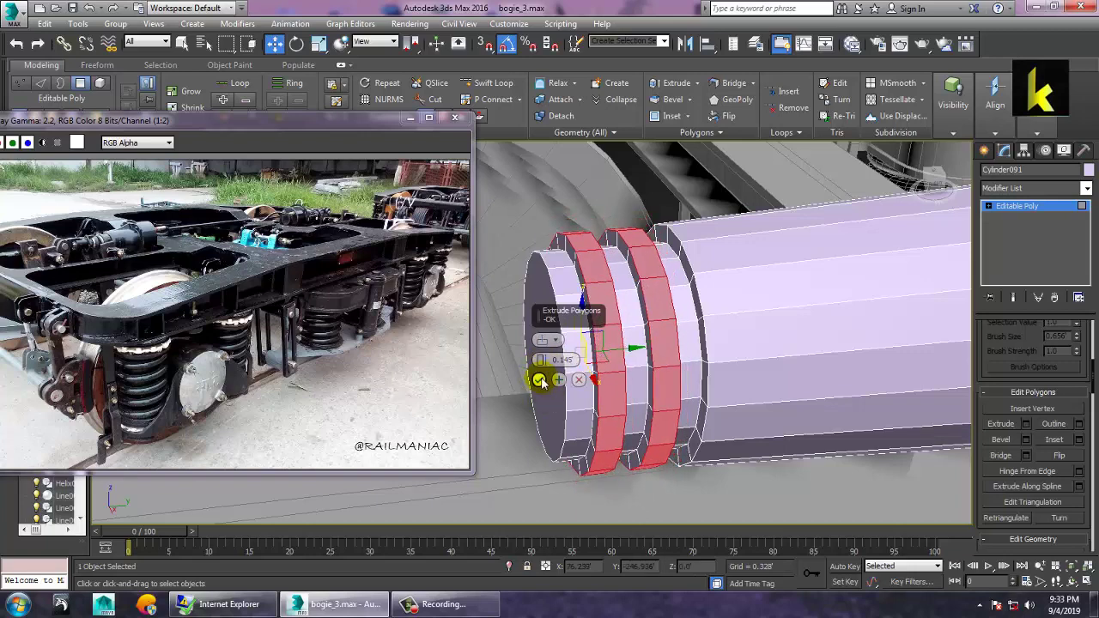
click(540, 380)
Select the end face of the ringed neck and inset it by 0.368'
alt+middle_drag(704, 295, 713, 311)
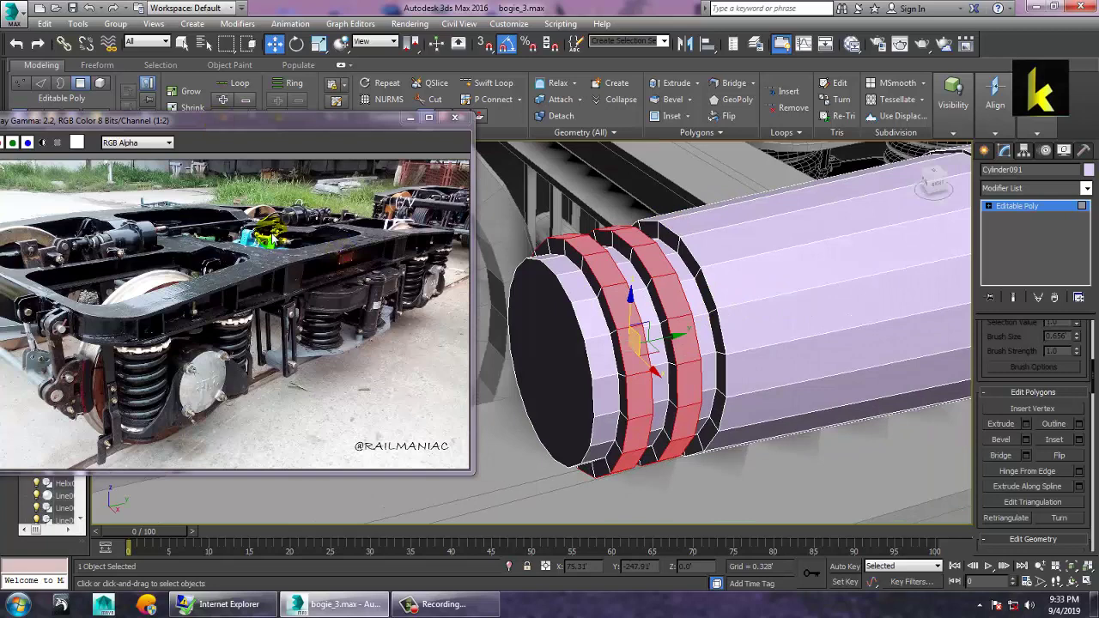
scroll(272, 238, up, 1)
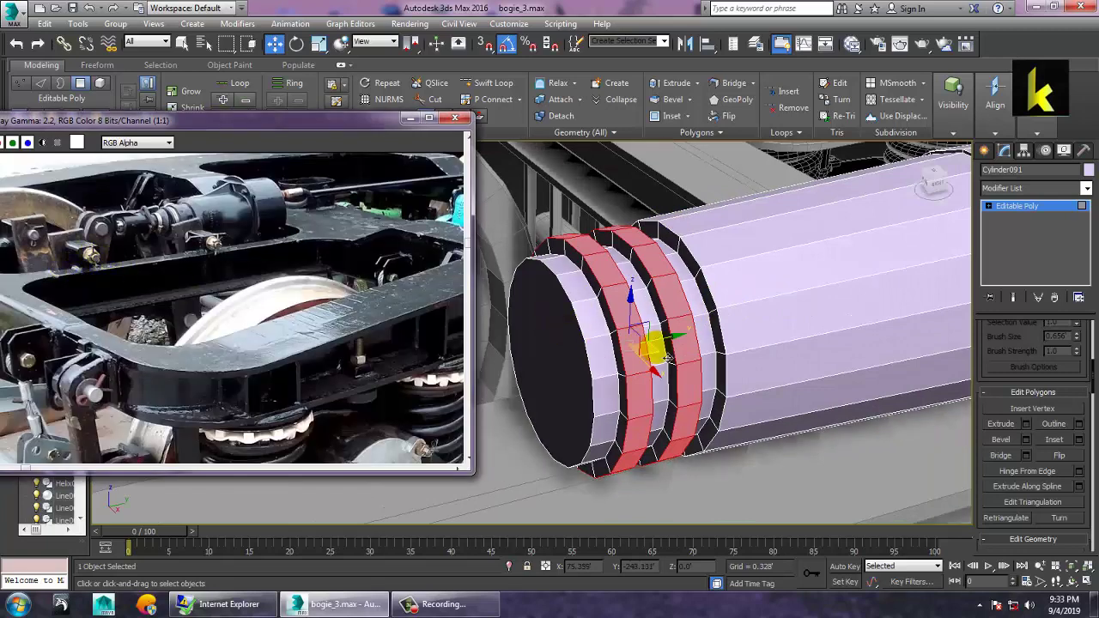
click(548, 371)
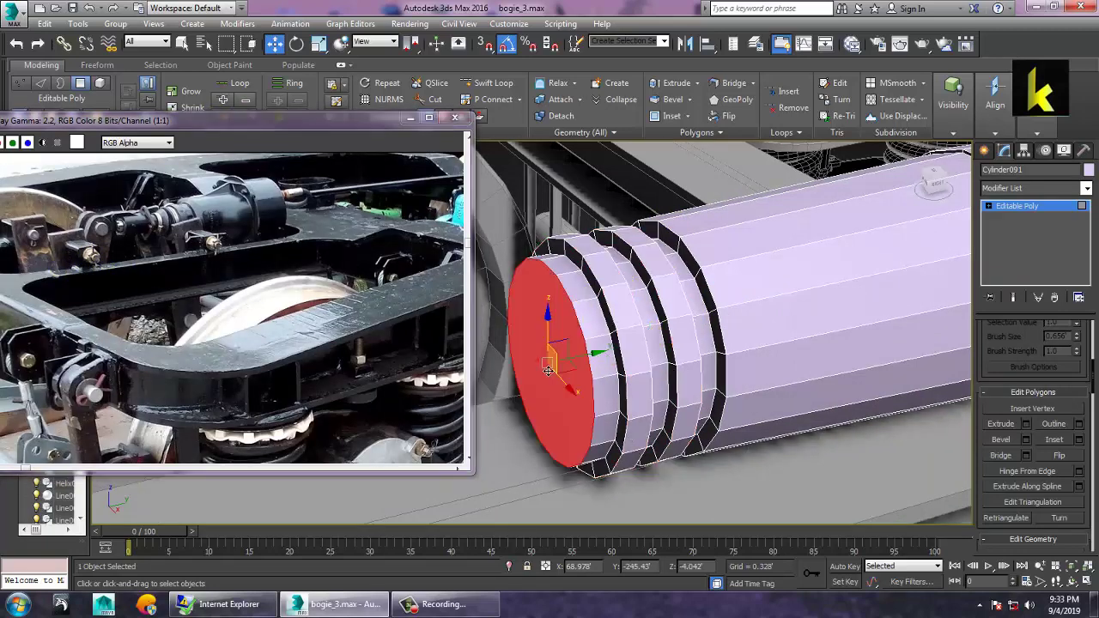
click(639, 356)
scroll(652, 356, down, 5)
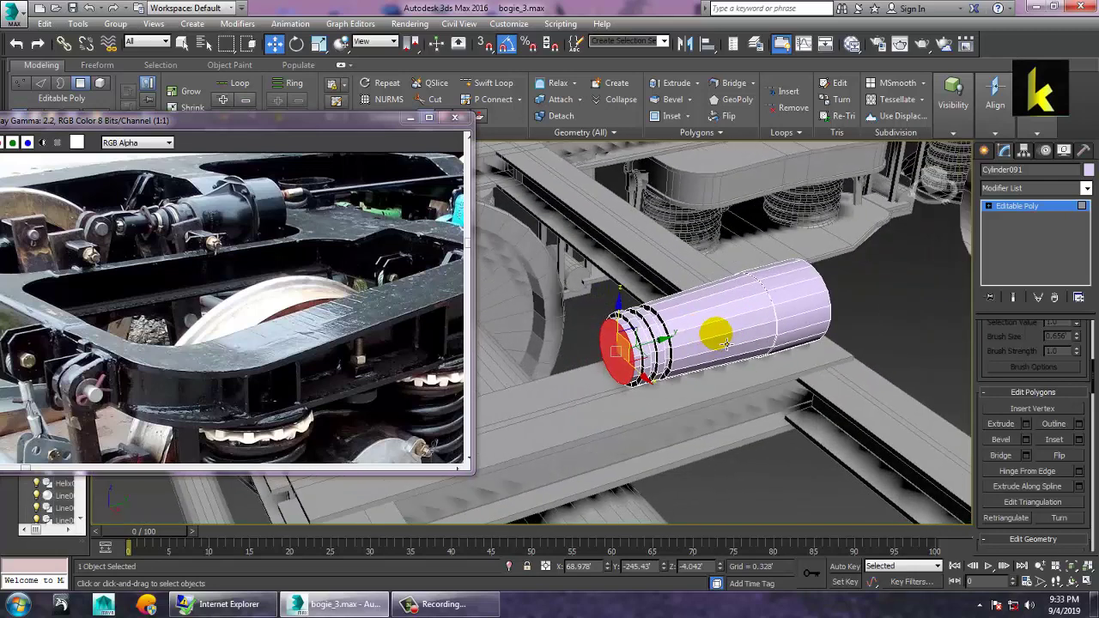
click(1078, 439)
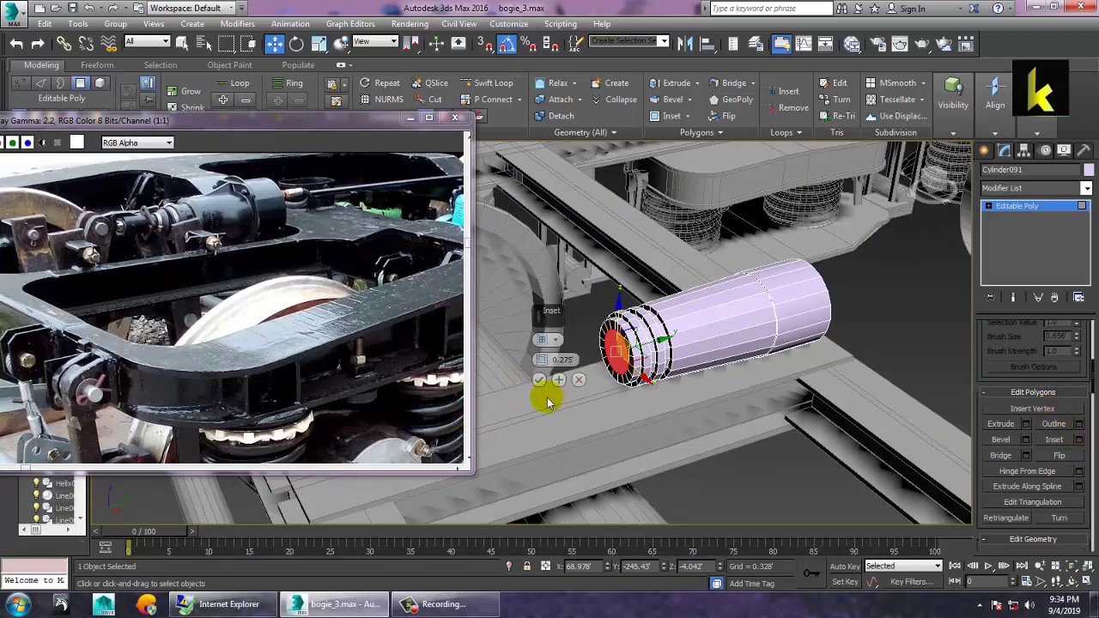
drag(541, 361, 540, 357)
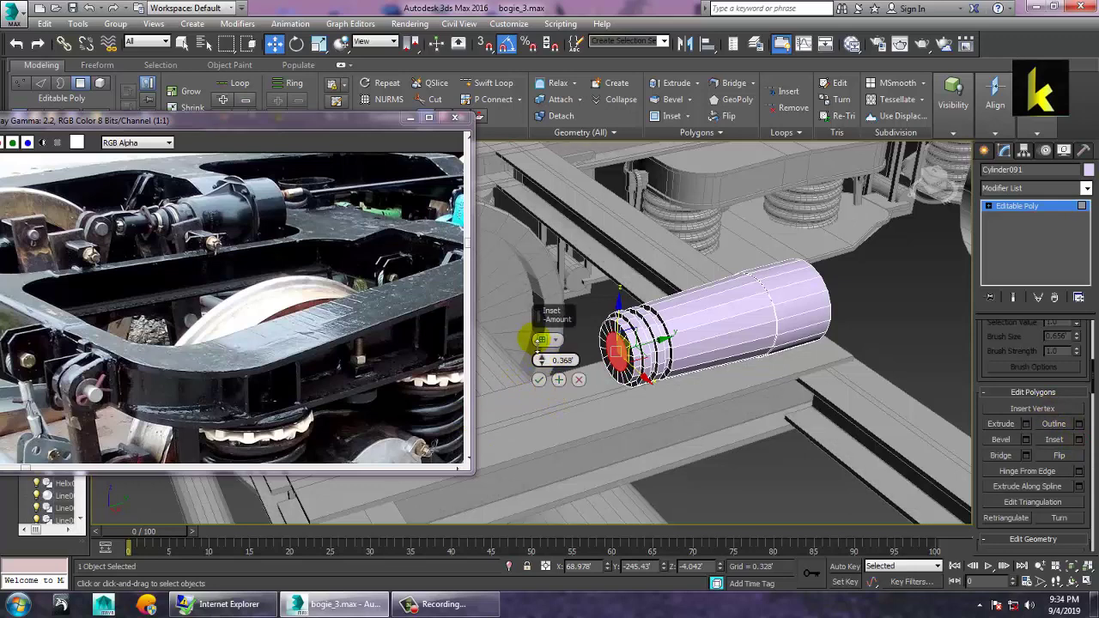
click(541, 382)
Extrude the inset face of the neck by 5.942' to form the piston rod
click(1025, 424)
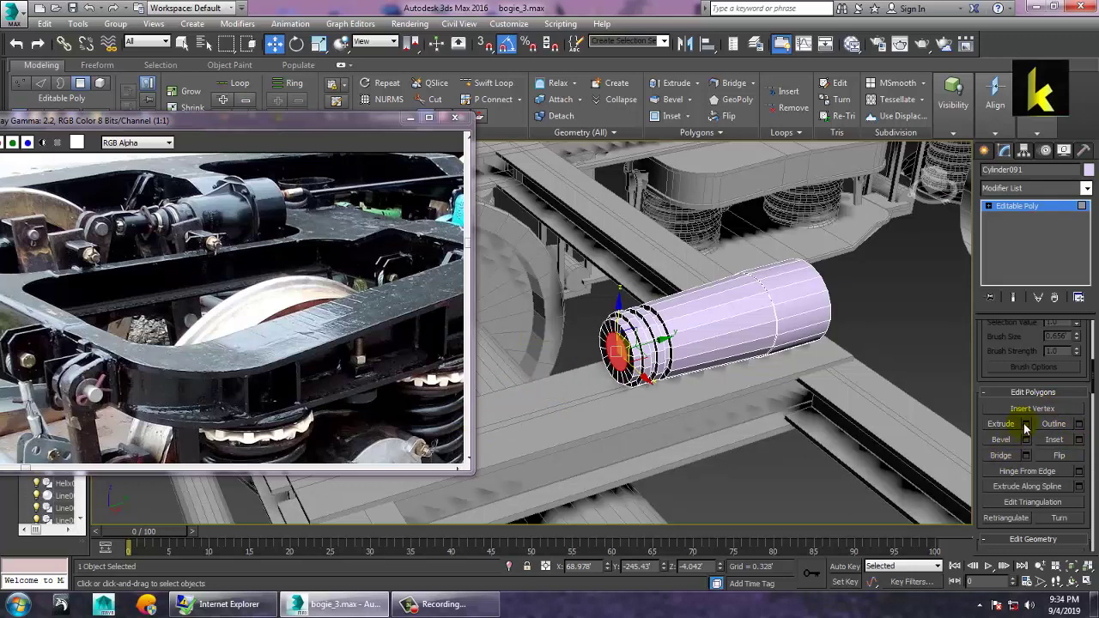
drag(542, 360, 502, 411)
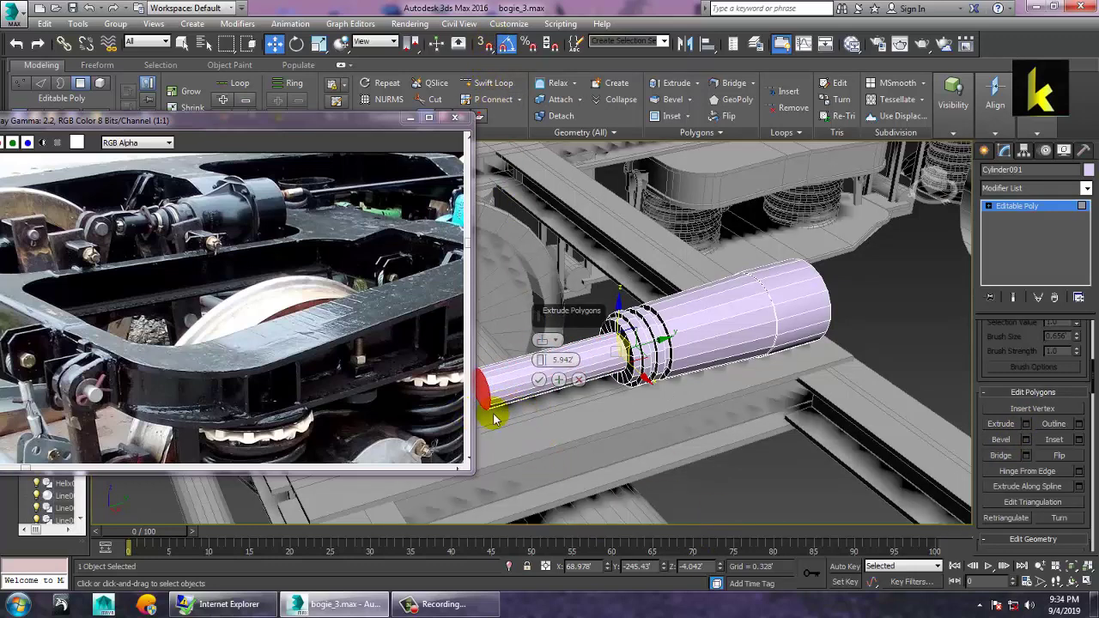
click(538, 379)
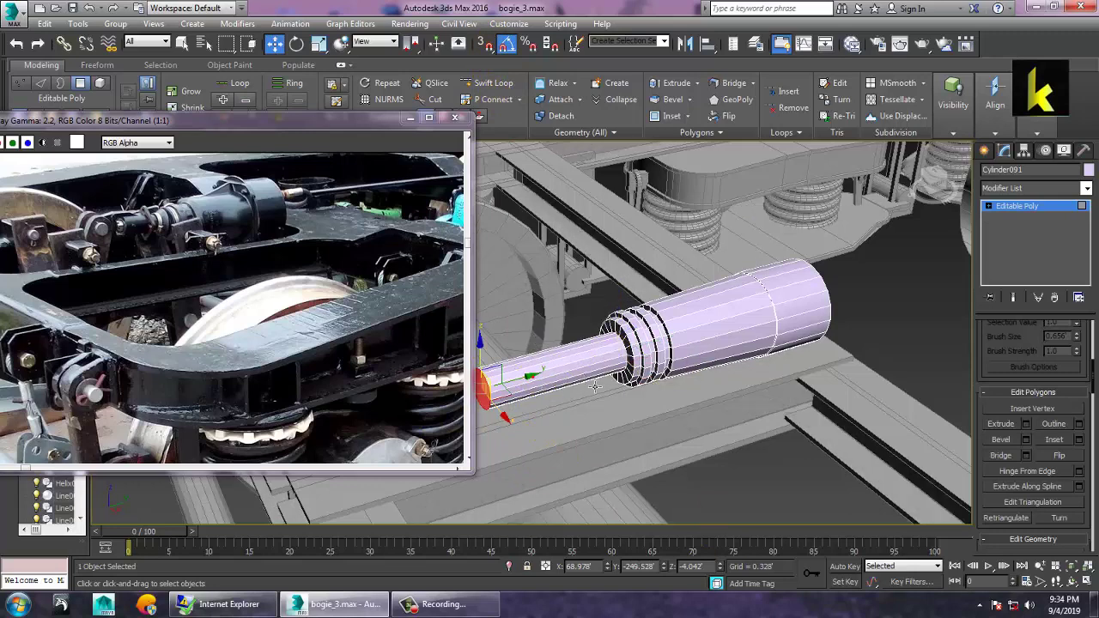
Select only the edge loop around the piston rod's end face and chamfer it with several segments to round the tip
middle_drag(663, 357, 858, 342)
scroll(687, 363, up, 4)
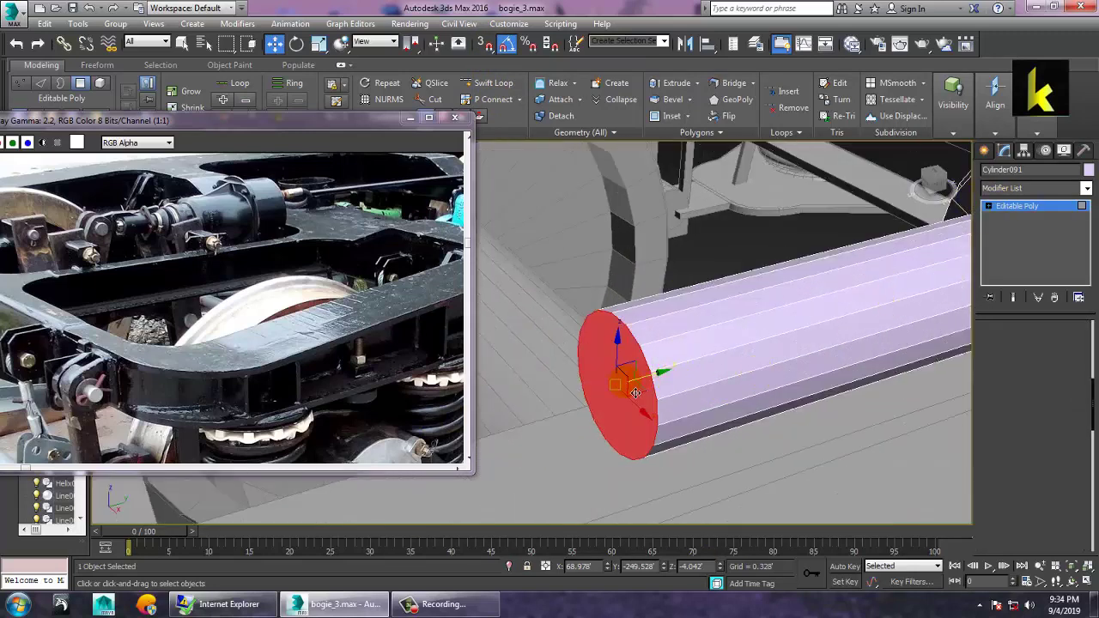
key(2)
drag(550, 271, 689, 520)
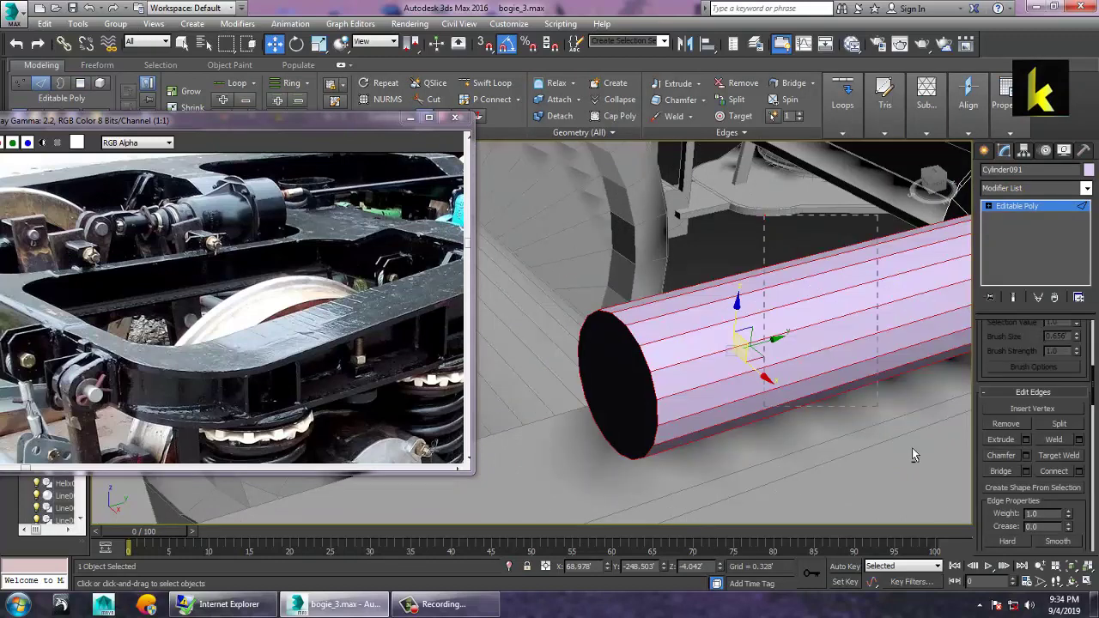
alt+drag(912, 448, 965, 492)
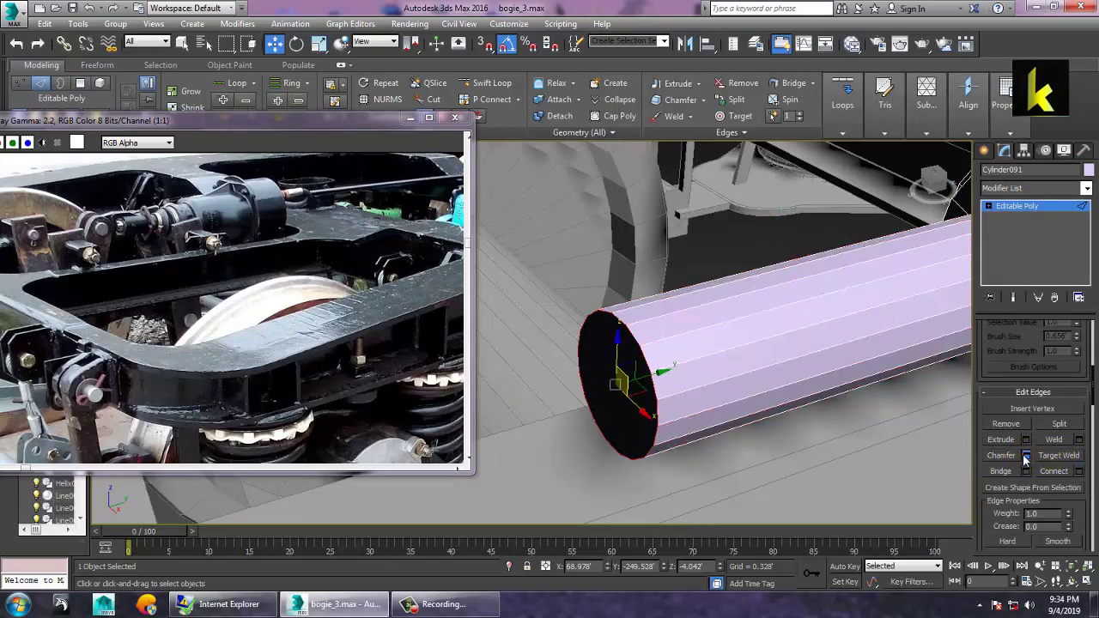
click(1025, 457)
drag(542, 360, 544, 337)
drag(542, 380, 529, 253)
click(539, 460)
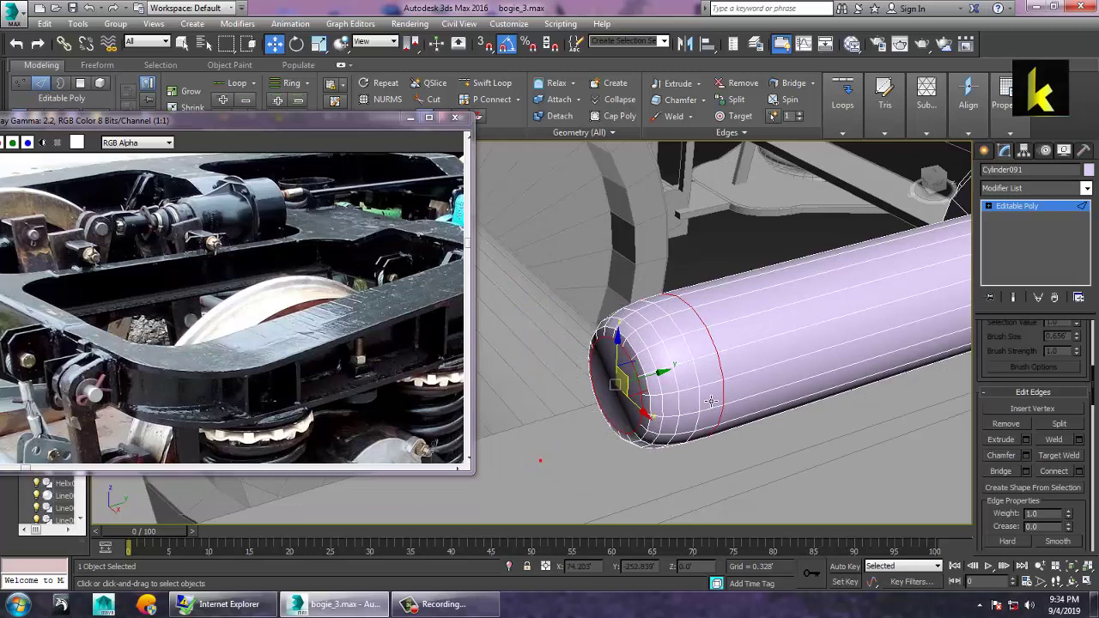
Select the end face of the cylinder body opposite the piston rod and extrude it by 0.43'
scroll(865, 403, down, 8)
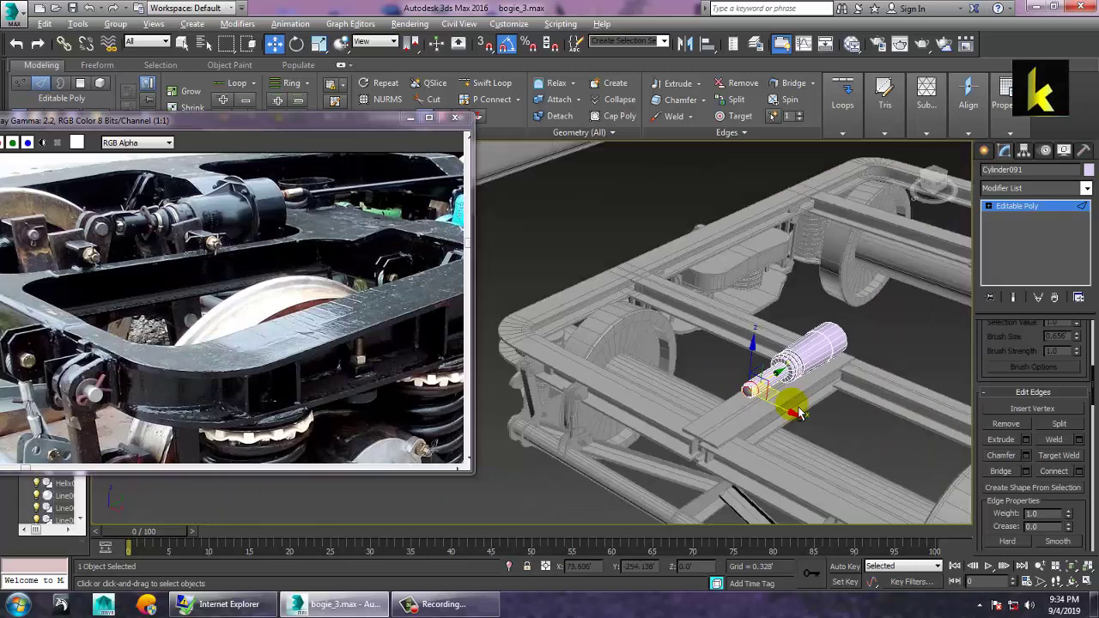
scroll(777, 411, up, 3)
alt+middle_drag(776, 410, 755, 368)
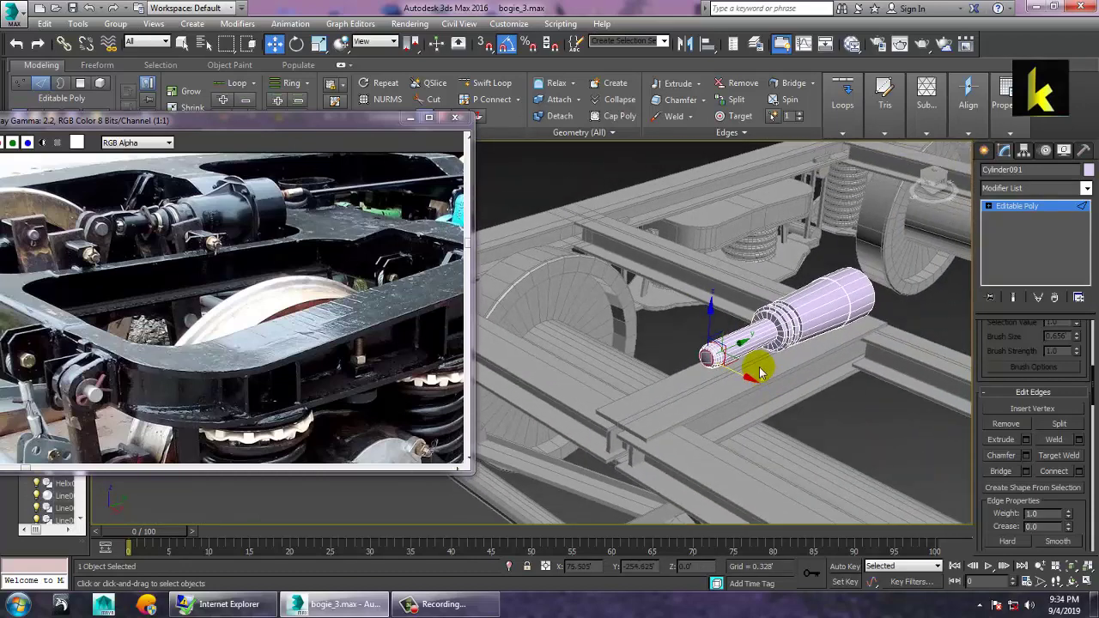
alt+middle_drag(829, 345, 798, 344)
scroll(803, 339, up, 5)
alt+middle_drag(715, 335, 817, 358)
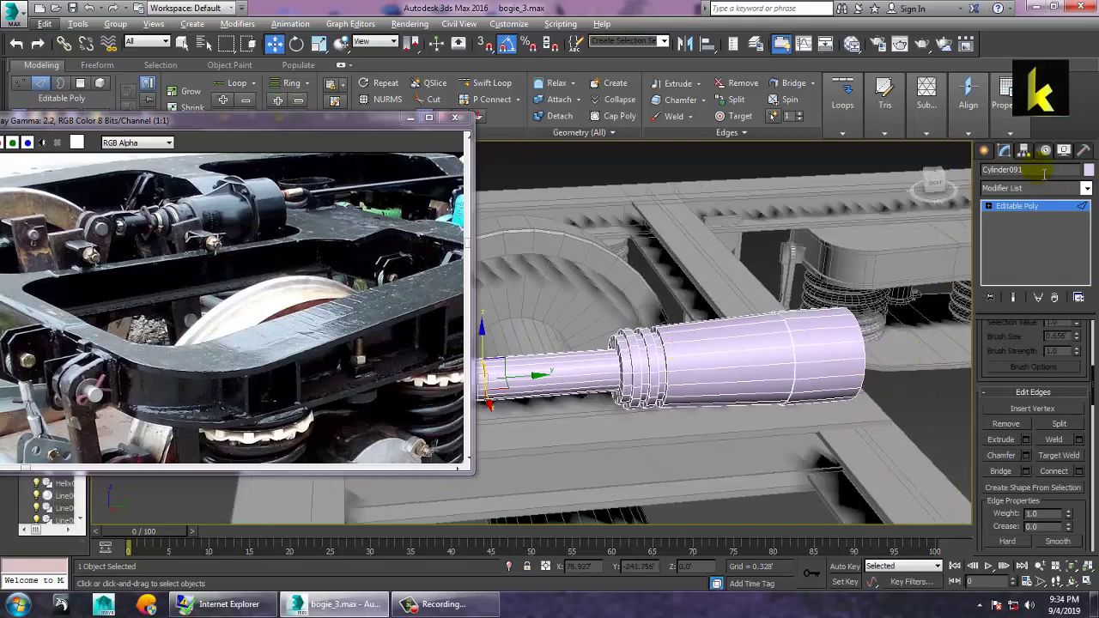
click(1027, 210)
alt+middle_drag(845, 350, 761, 354)
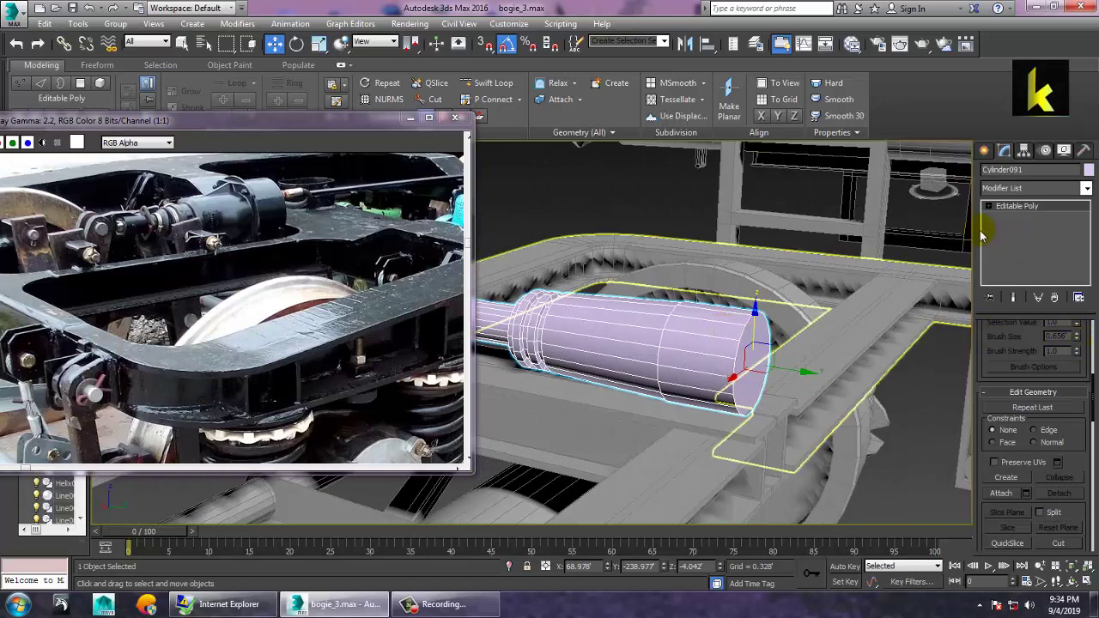
click(1014, 250)
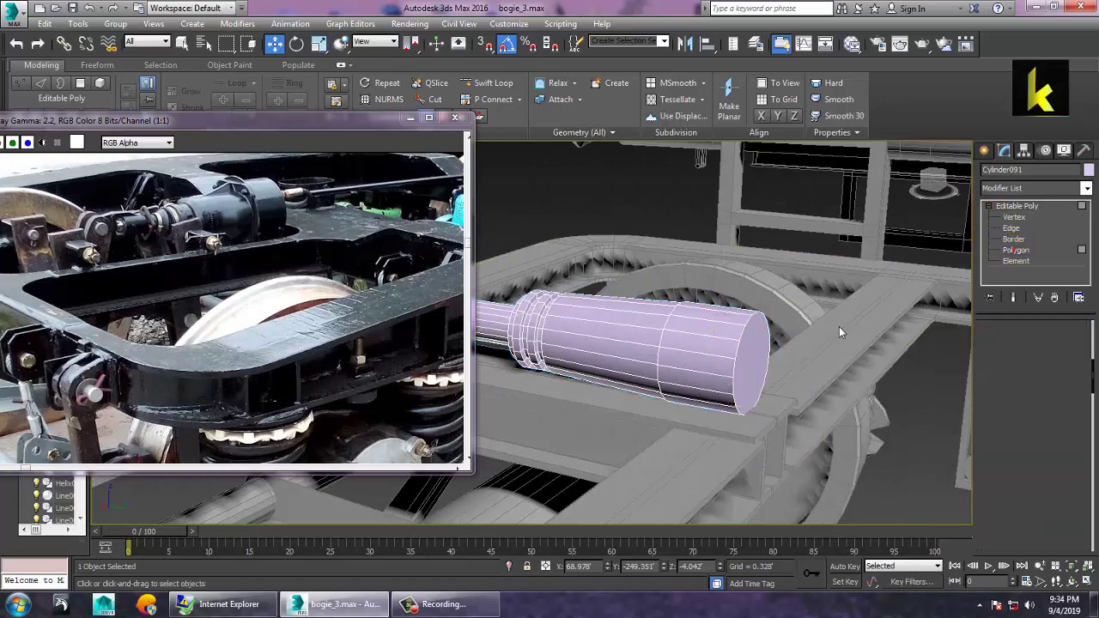
click(759, 352)
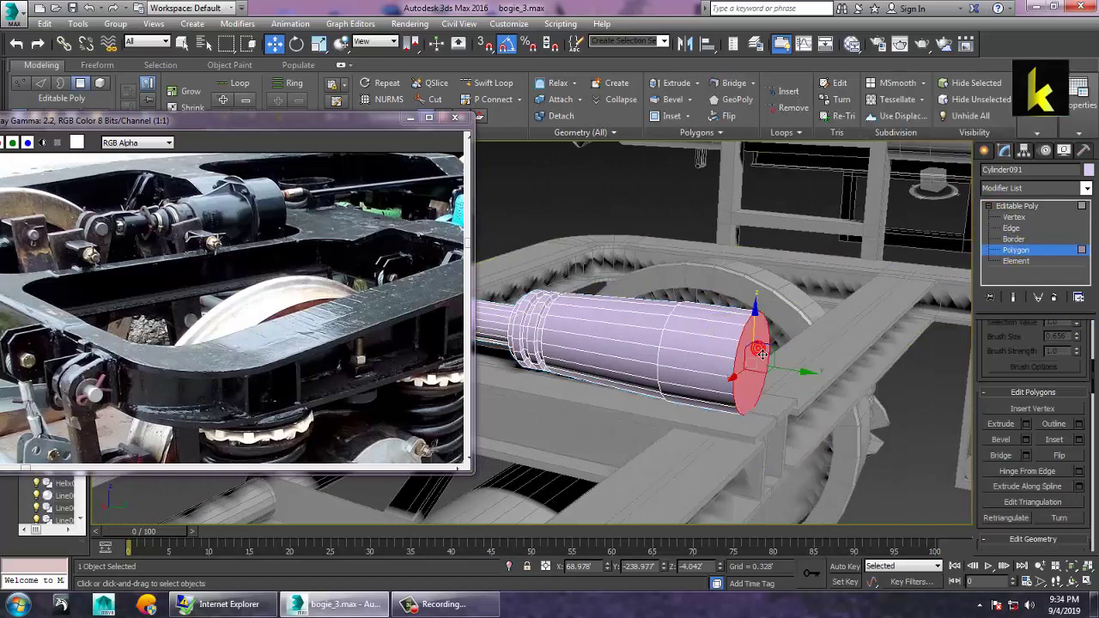
click(1027, 424)
drag(548, 365, 922, 26)
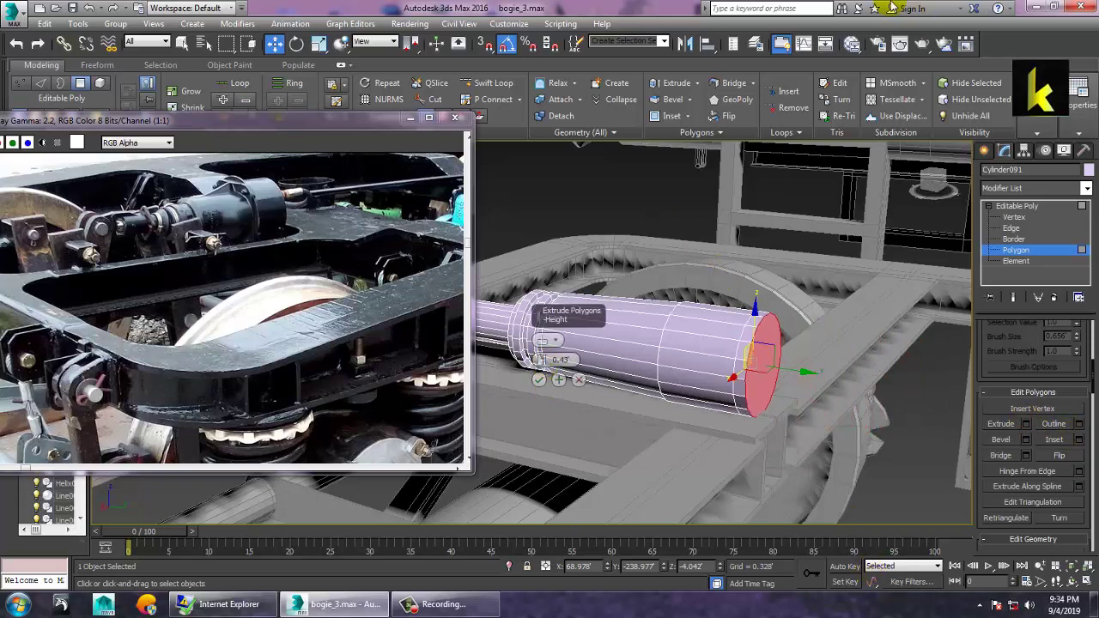
click(539, 381)
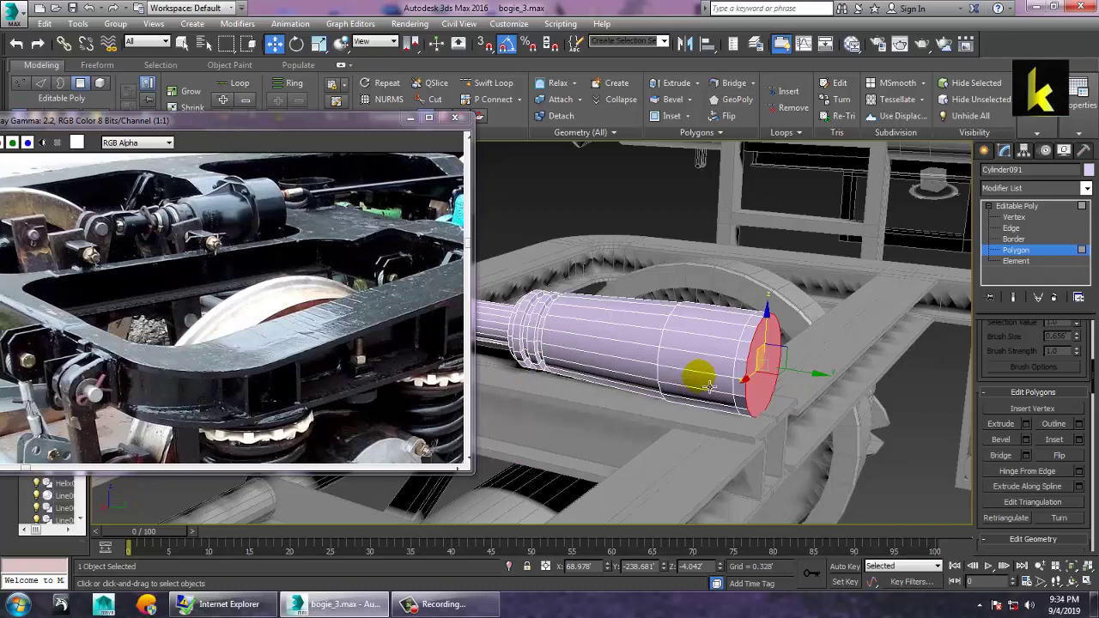
Move the whole cylinder off the cross beam and lower it beside the beam, to about X 66.263', Y -239.934', Z -5.647'
alt+middle_drag(781, 361, 758, 364)
scroll(785, 327, down, 5)
alt+middle_drag(785, 327, 854, 365)
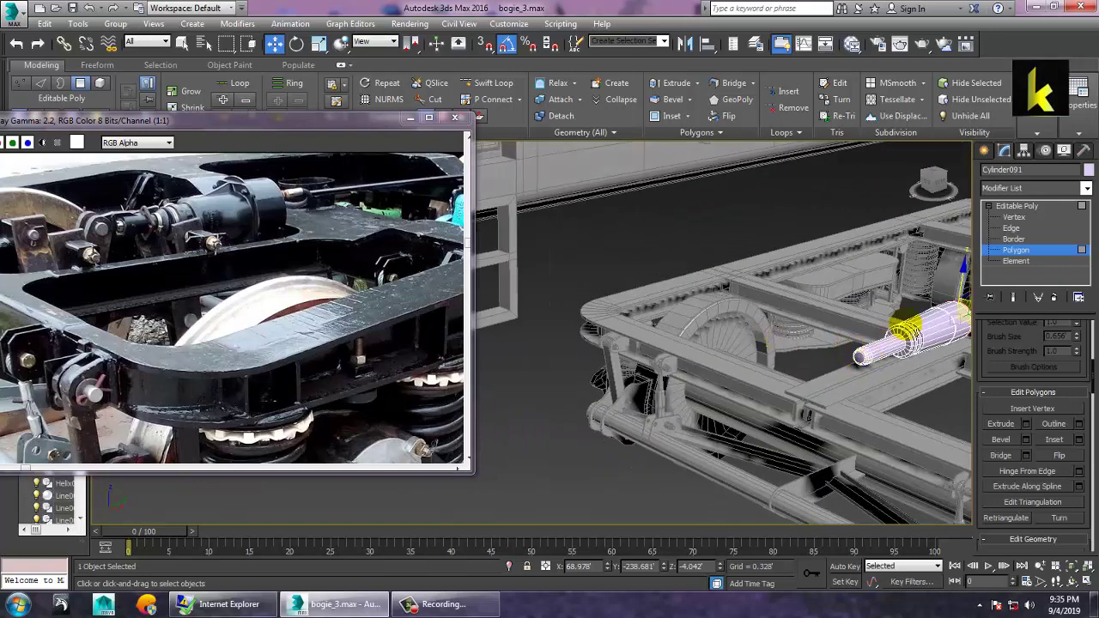
click(1019, 207)
middle_drag(822, 363, 747, 355)
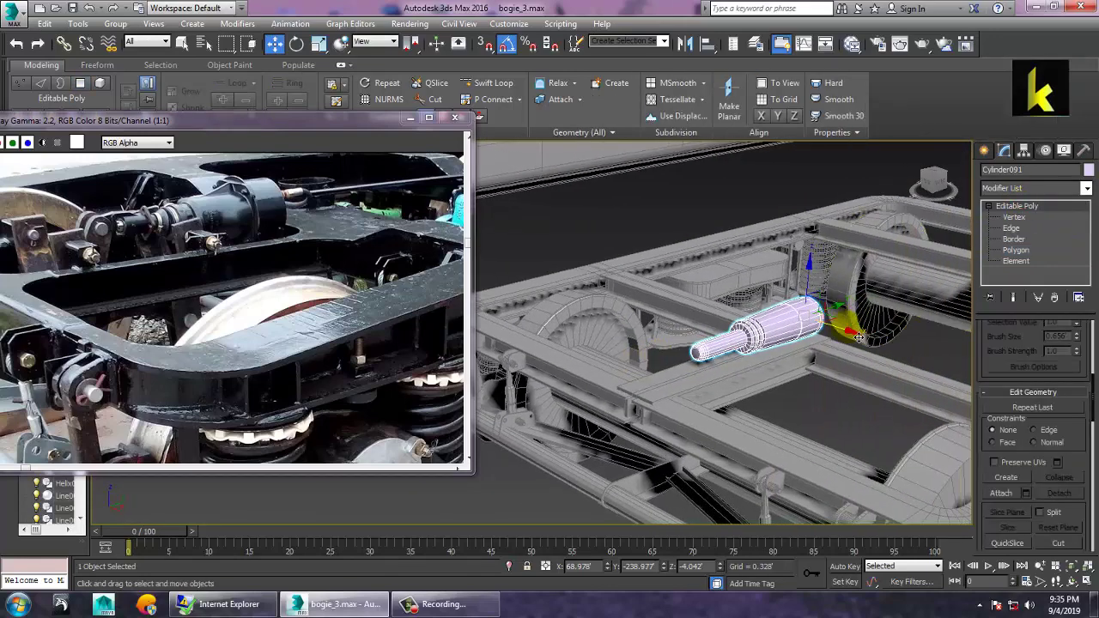
drag(797, 321, 811, 340)
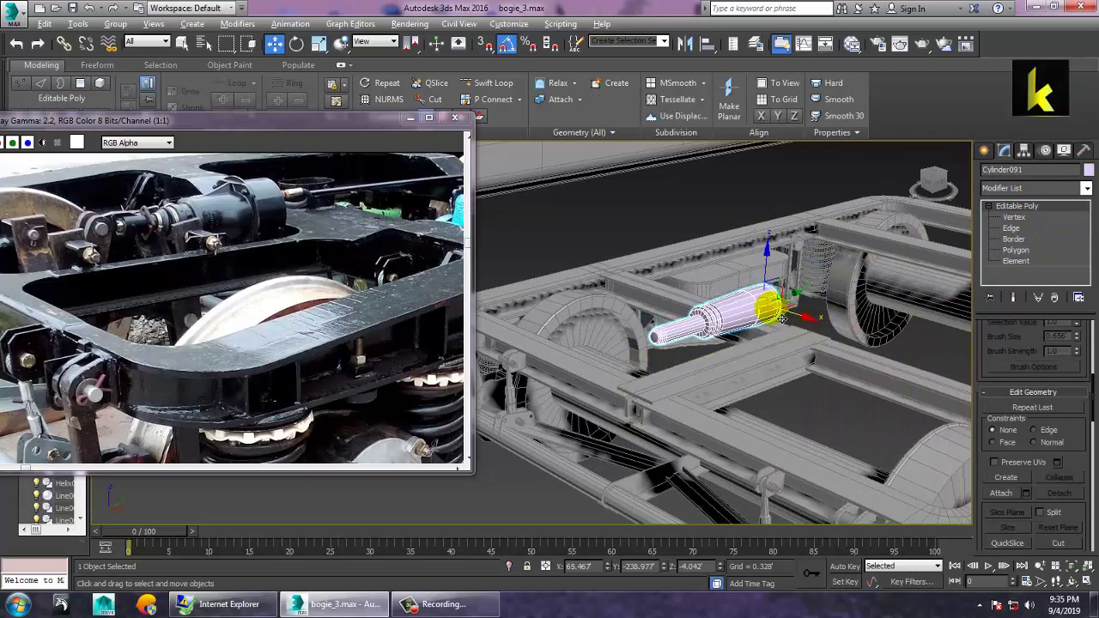
alt+middle_drag(782, 319, 786, 282)
drag(778, 288, 783, 306)
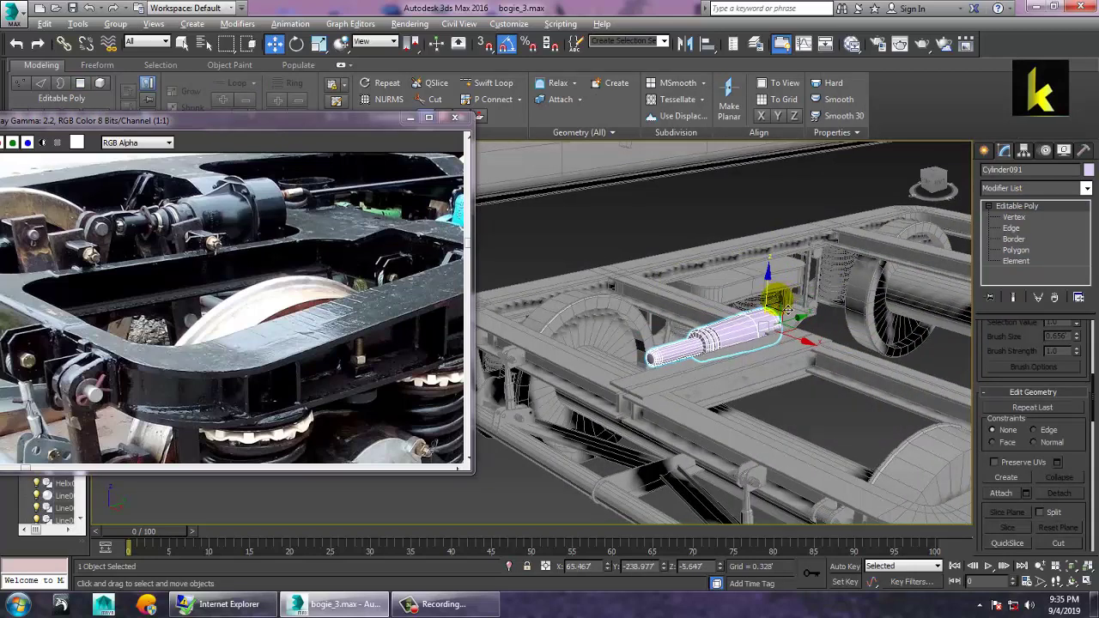
alt+middle_drag(787, 309, 790, 324)
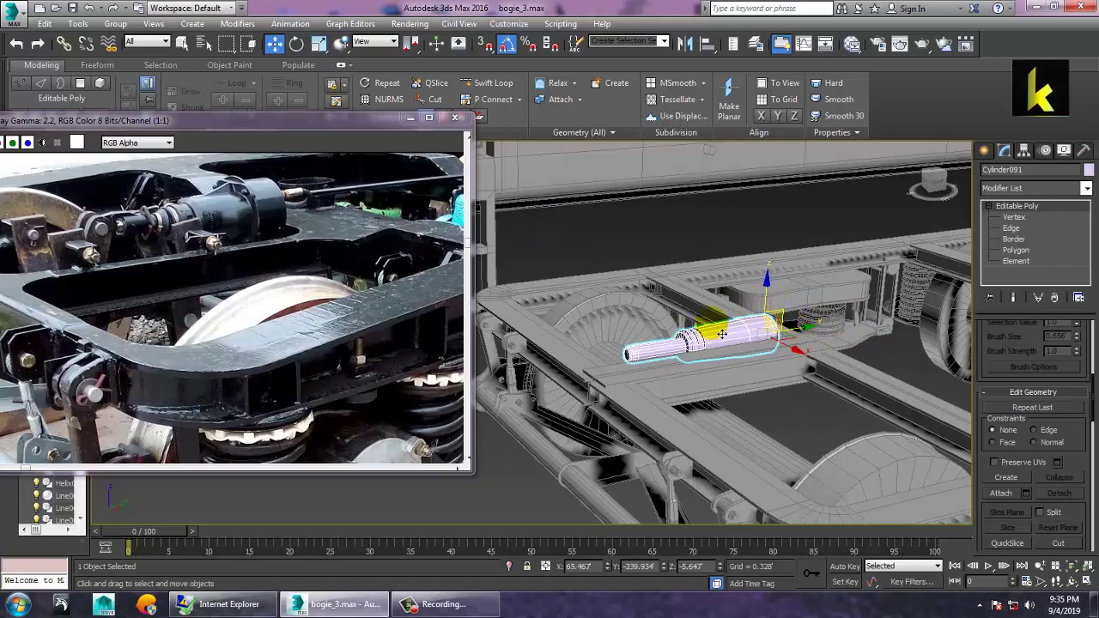
alt+middle_drag(722, 335, 764, 330)
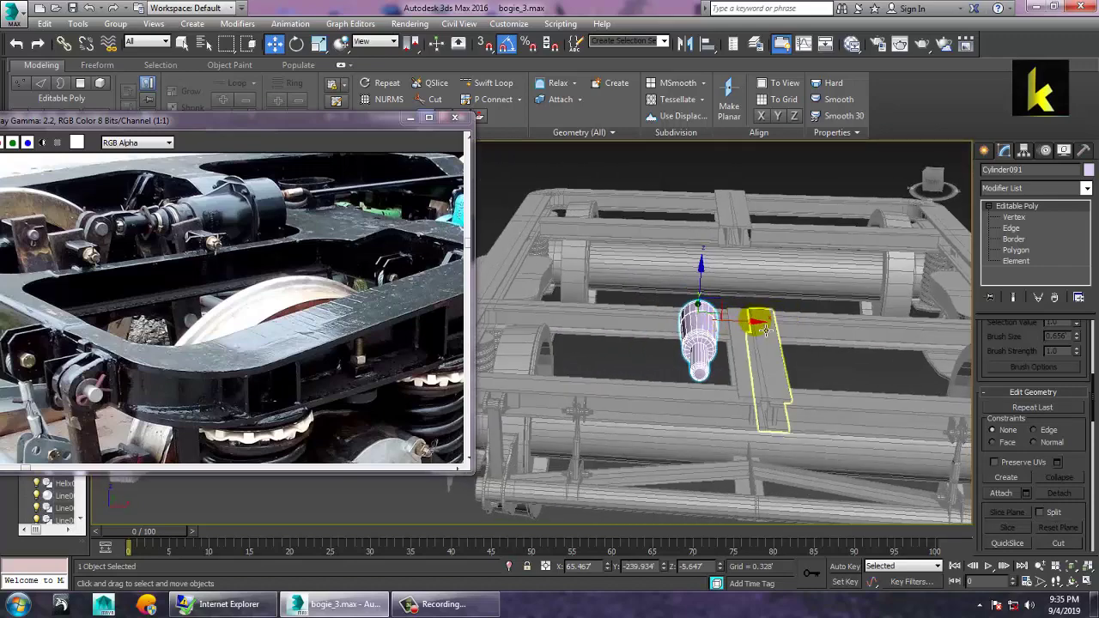
drag(777, 332, 772, 332)
In the wireframe side view, draw a small upright rectangle spline over the tip of the piston rod
alt+middle_drag(772, 331, 734, 335)
scroll(733, 345, up, 2)
key(alt+w)
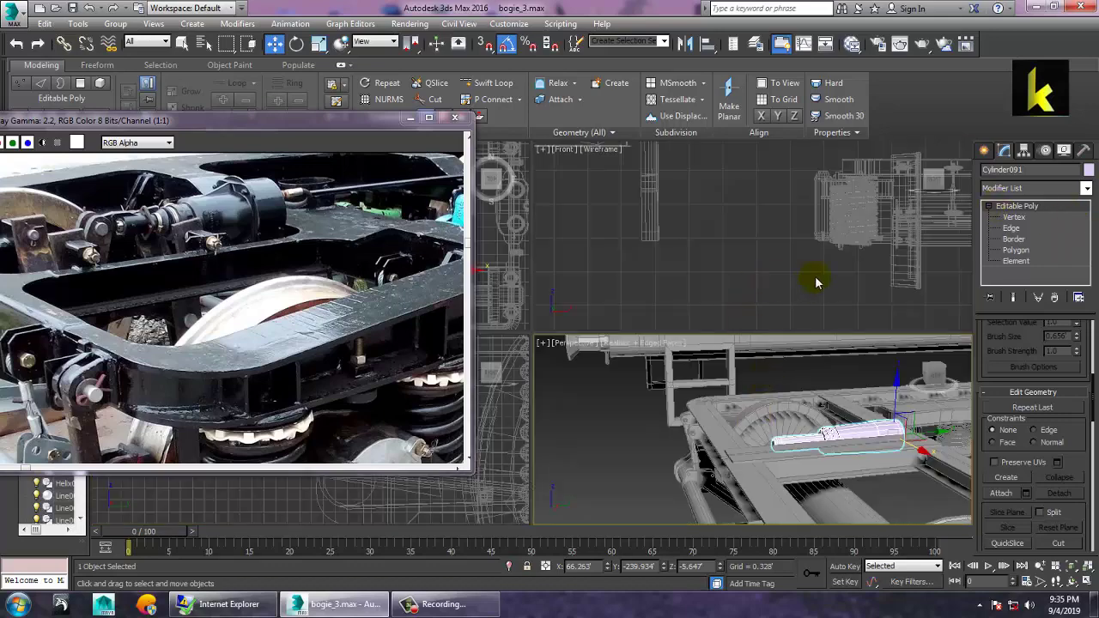
key(alt+w)
key(z)
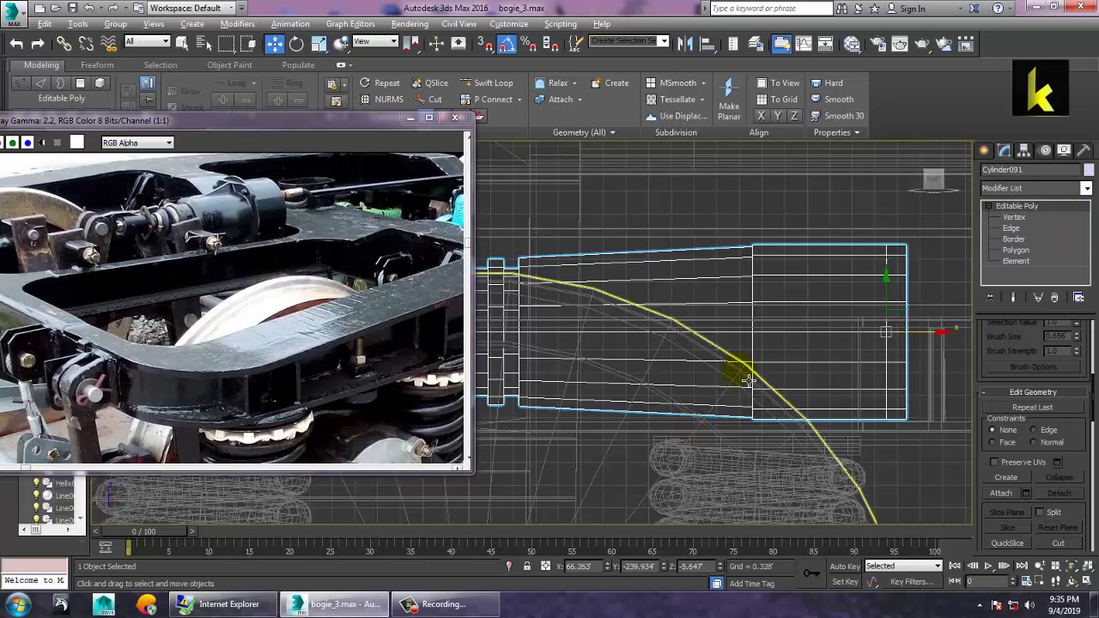
middle_drag(640, 369, 818, 358)
scroll(772, 358, down, 5)
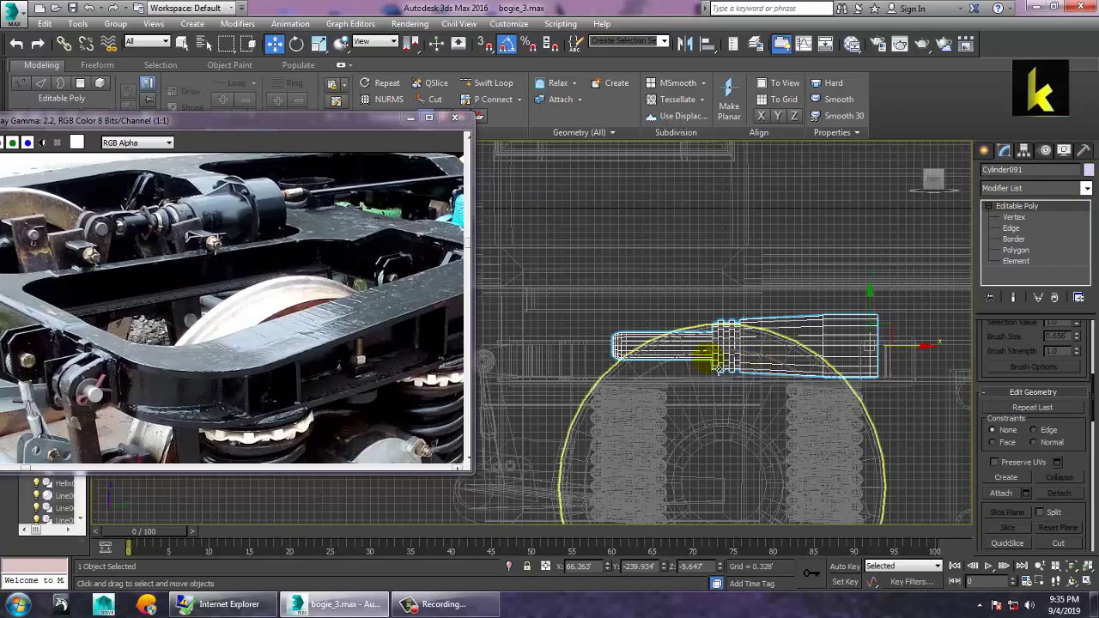
click(984, 151)
click(1006, 172)
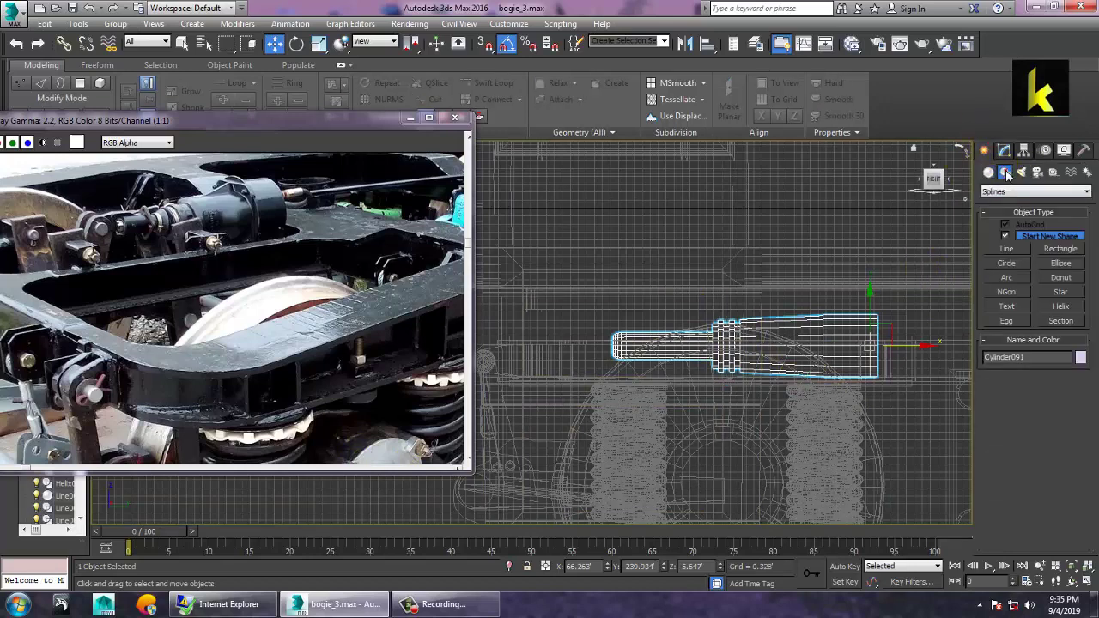
click(1060, 249)
drag(588, 315, 617, 365)
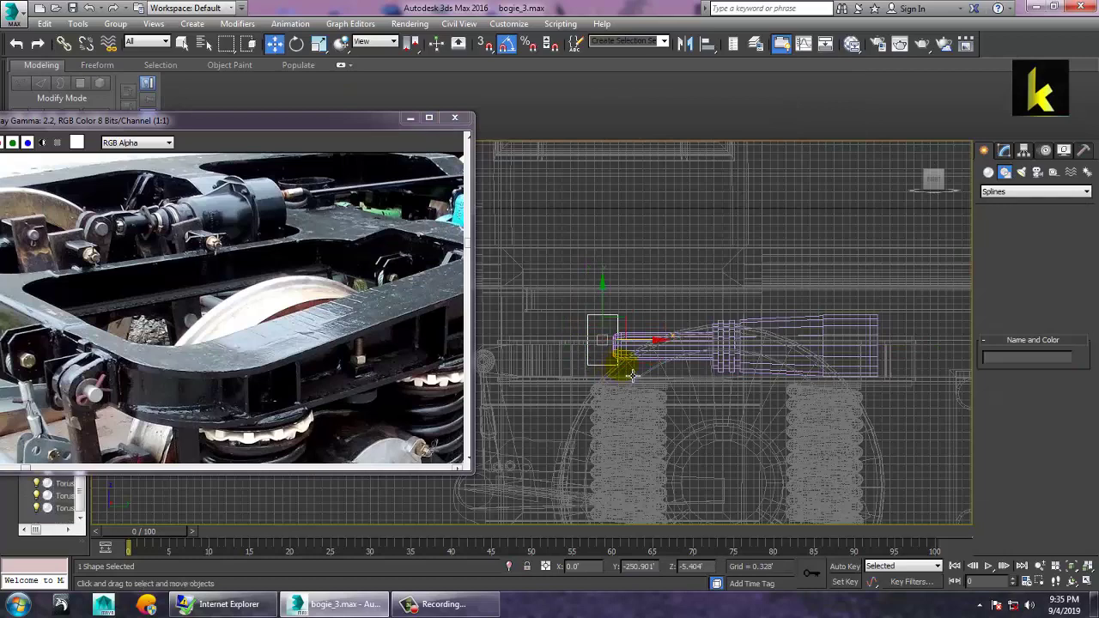
Convert the rectangle to an editable spline and fillet its two upper vertices by 1.014' to form a rounded top
click(1004, 152)
right_click(1013, 206)
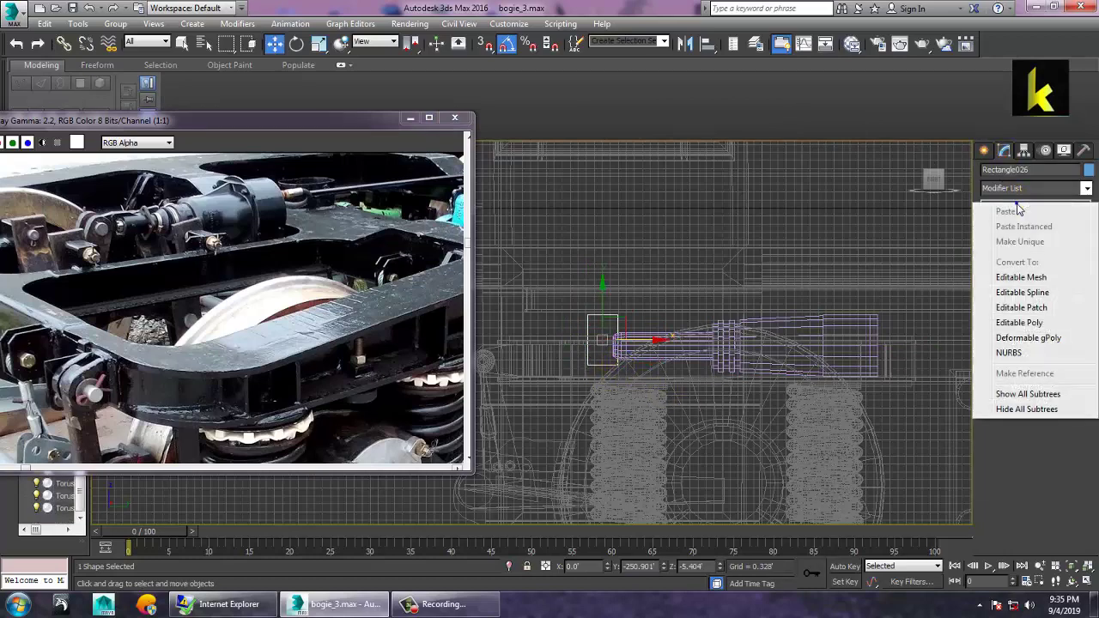
click(1023, 292)
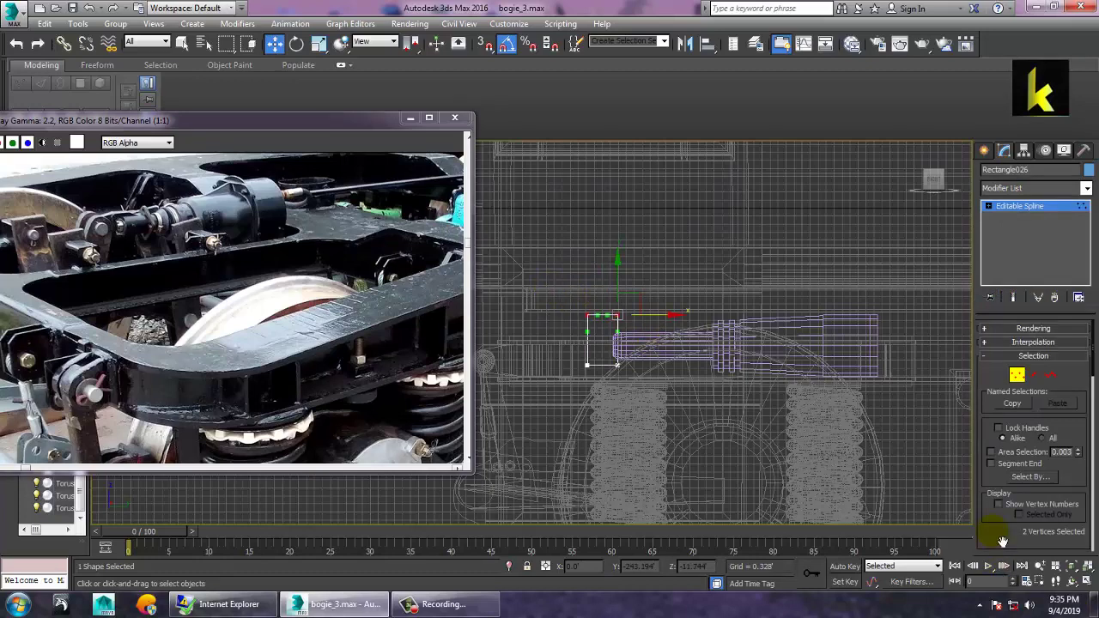
scroll(1002, 541, down, 10)
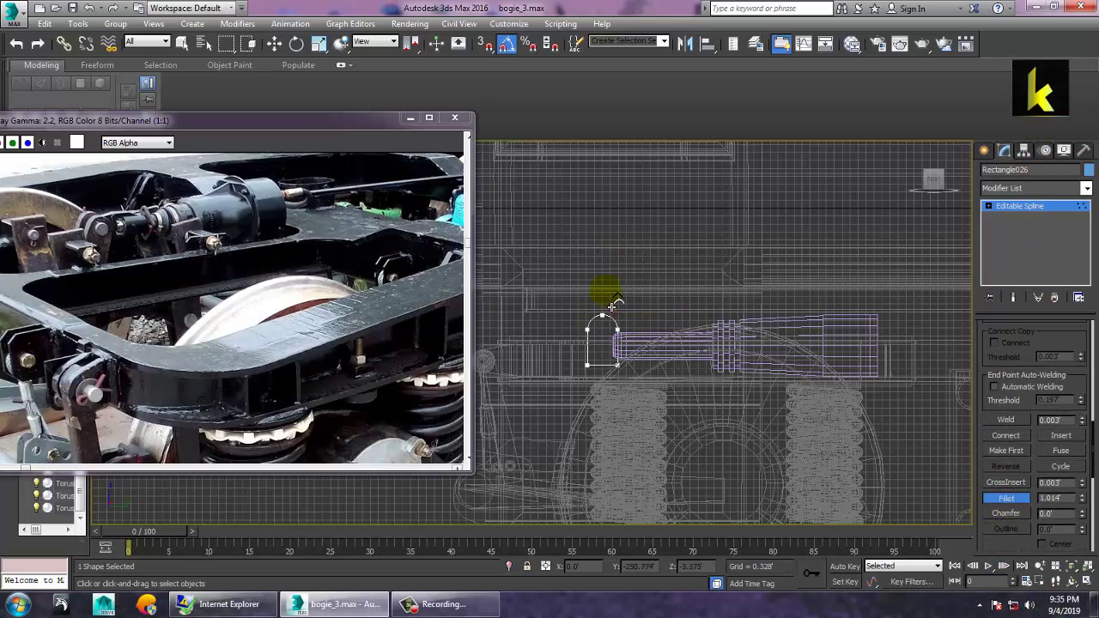
click(1034, 207)
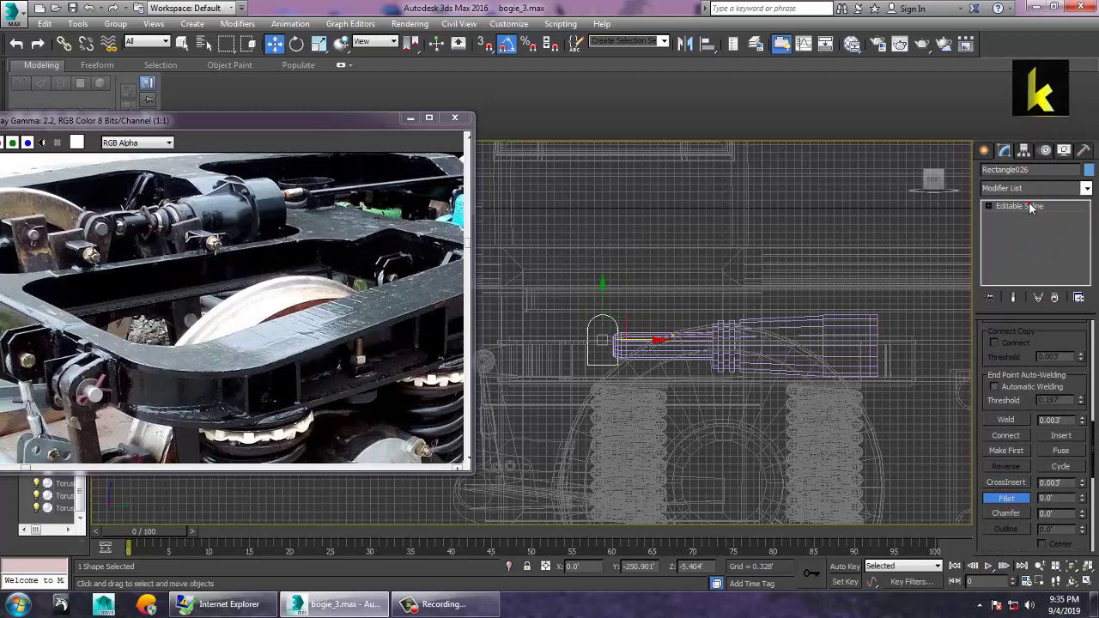
click(1087, 188)
scroll(1019, 256, down, 1)
text(ex)
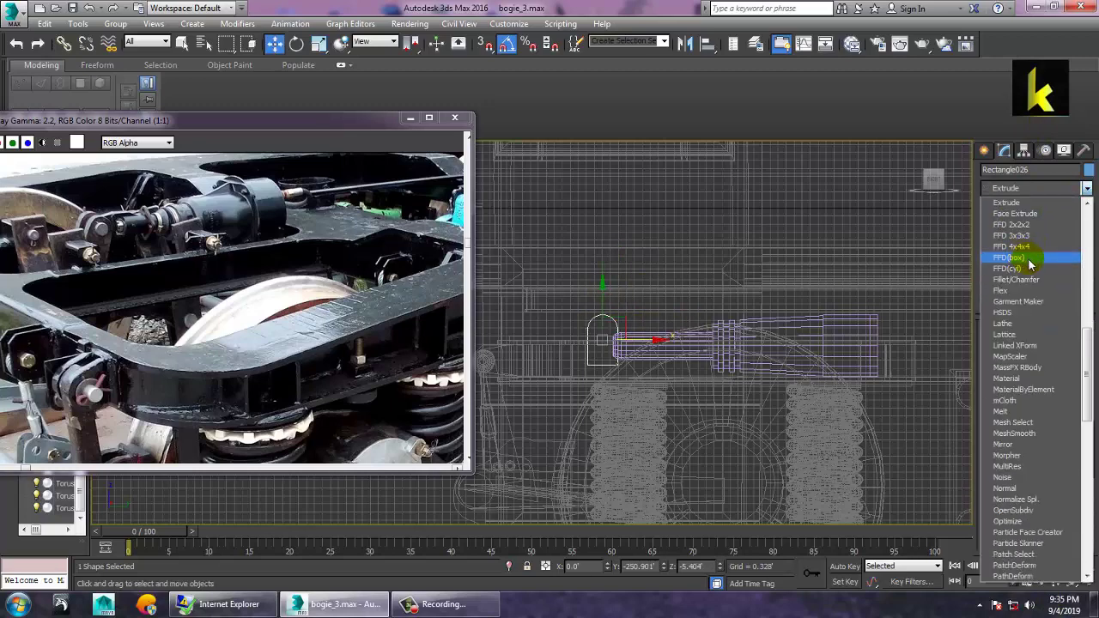
click(1033, 269)
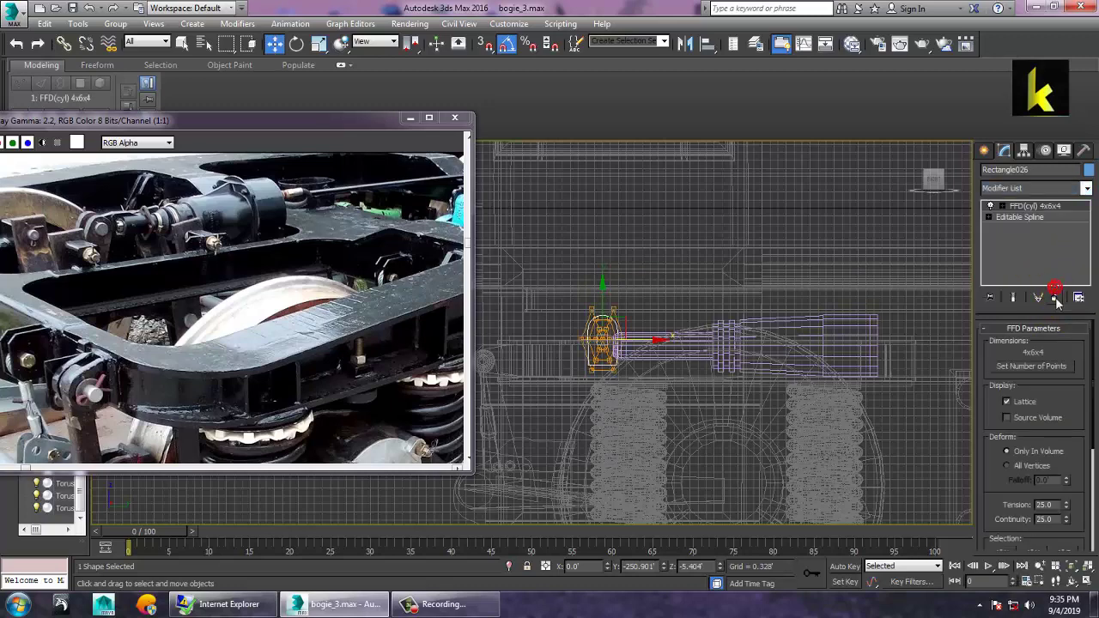
click(1056, 298)
Apply an Extrude modifier to the round-topped spline at the piston rod's tip
click(1086, 188)
scroll(1045, 238, down, 1)
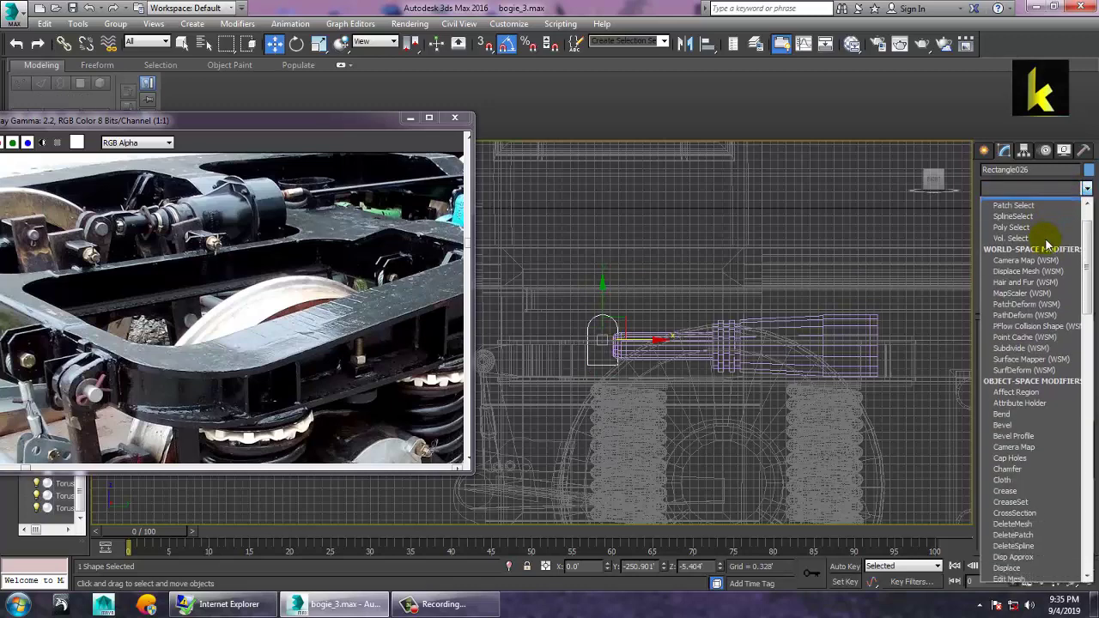
scroll(1047, 237, up, 2)
click(1037, 205)
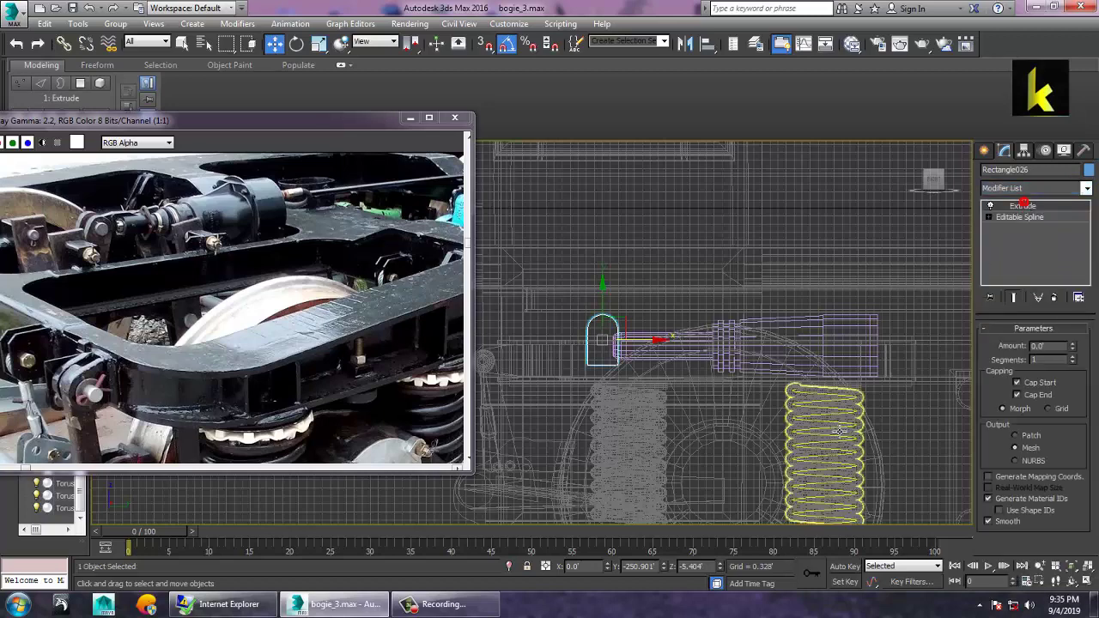
In the perspective view, raise the round-topped plate and move it along X to the piston rod, to about X 68.553', Z -0.902'
key(alt+w)
middle_click(841, 434)
key(alt+w)
scroll(777, 428, down, 5)
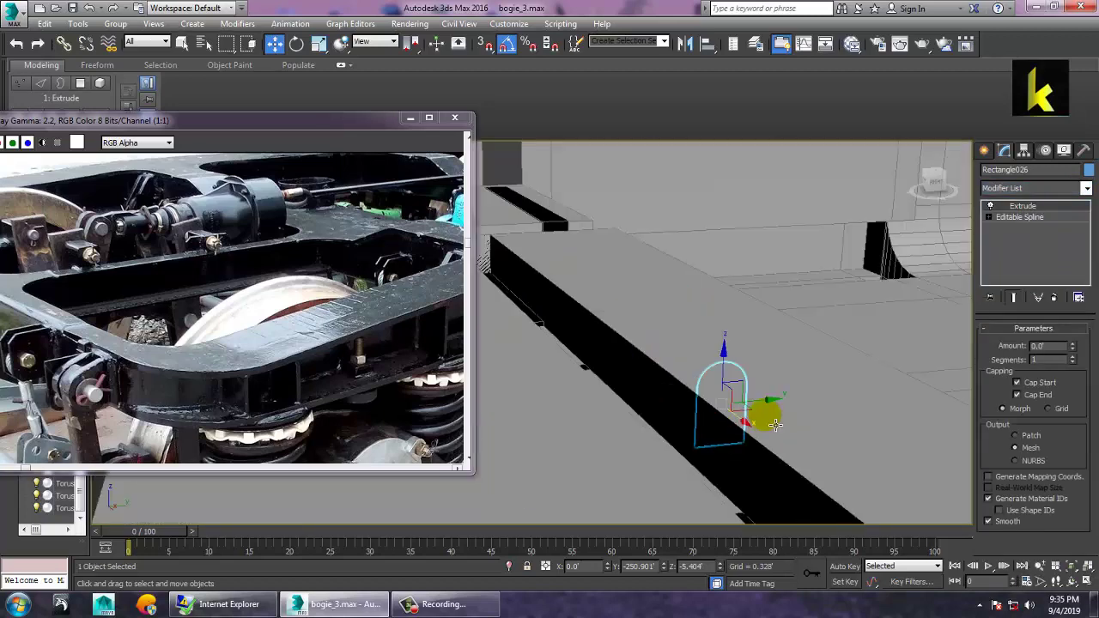
alt+middle_drag(799, 432, 798, 460)
drag(727, 360, 736, 228)
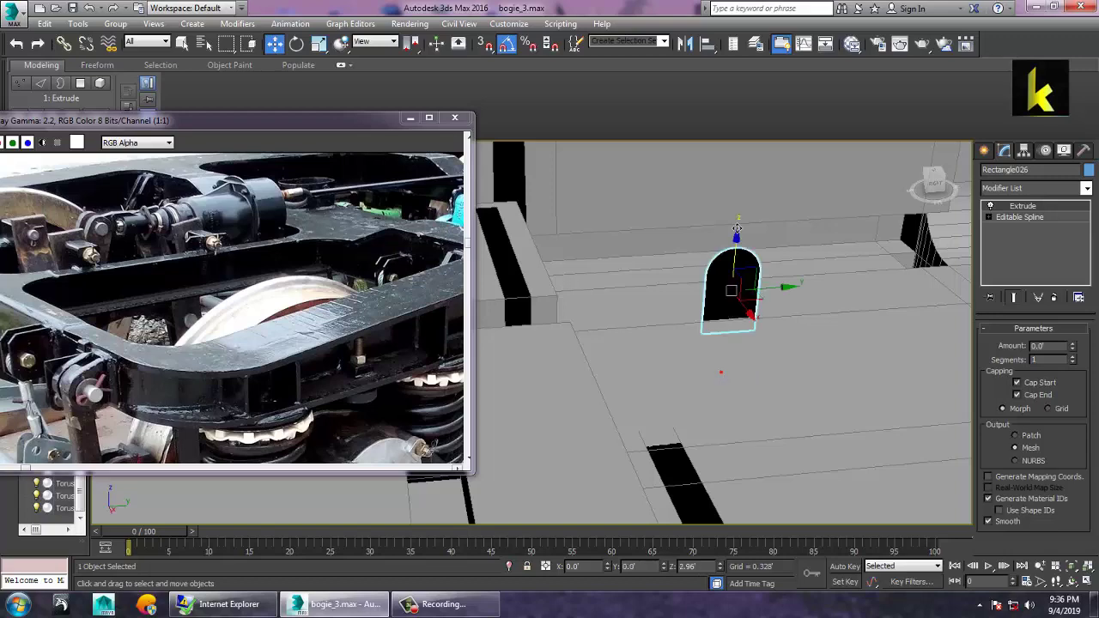
alt+middle_drag(760, 247, 659, 363)
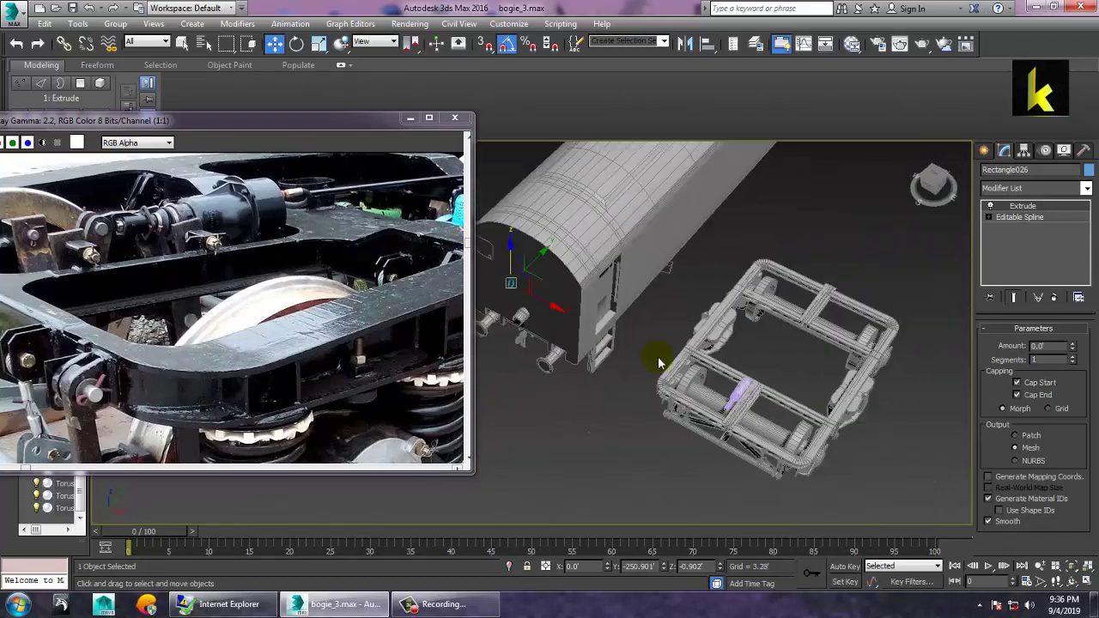
drag(565, 322, 787, 399)
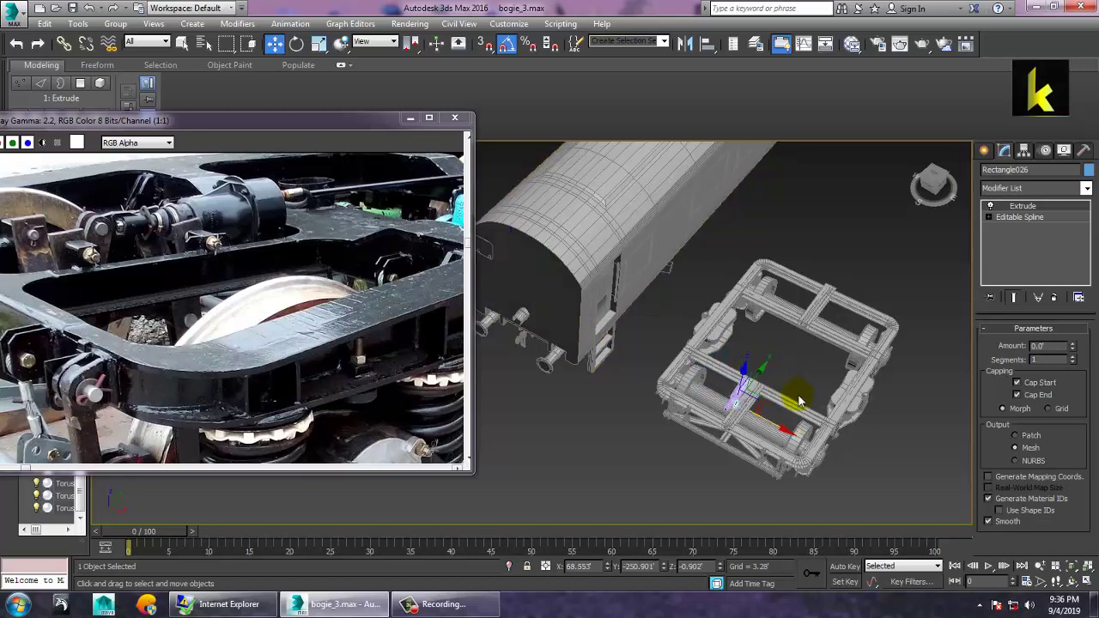
Set the plate's extrusion amount to 0.049'
scroll(798, 400, up, 6)
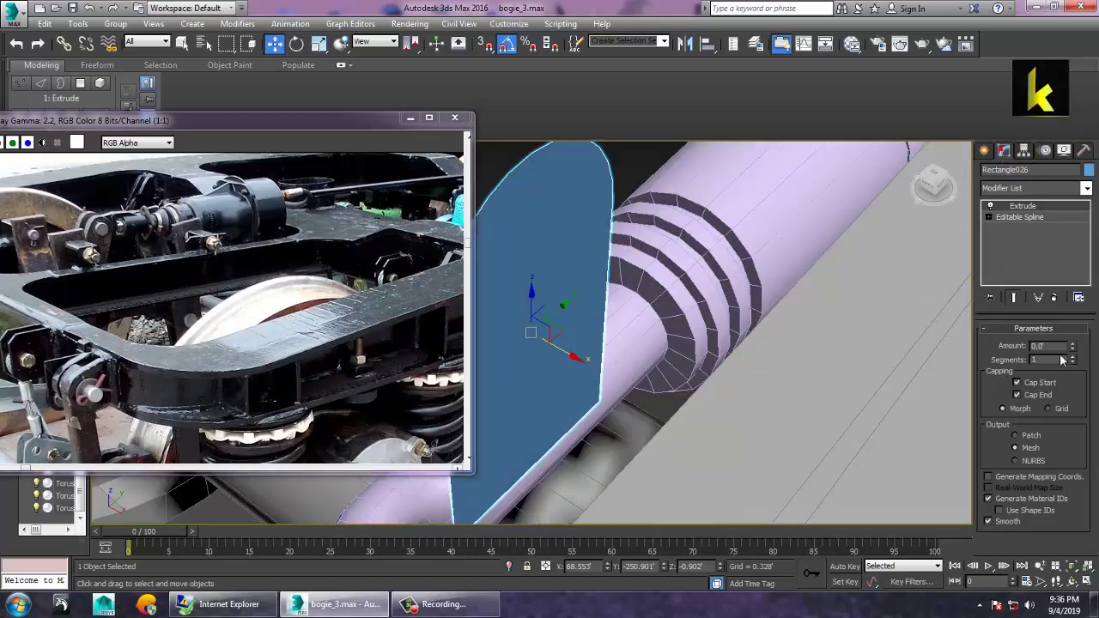
click(1072, 344)
click(1073, 344)
click(1073, 344)
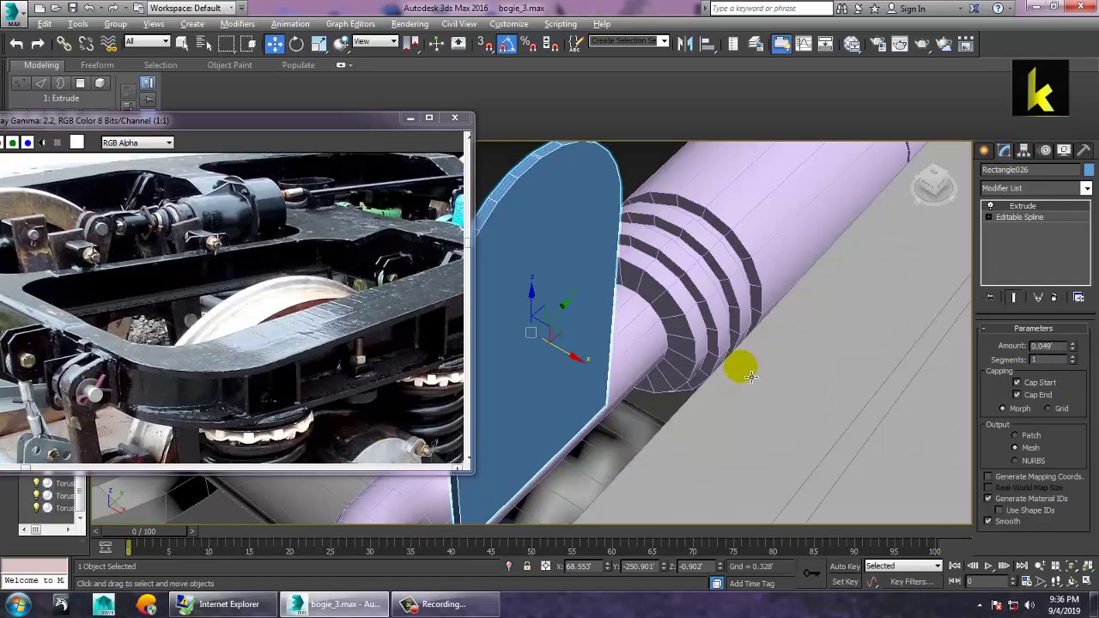
In the wireframe side view, tilt the plate slightly clockwise and lower it over the piston rod's tip, to about Y -250.256', Z -5.303'
alt+middle_drag(745, 371, 730, 335)
alt+middle_drag(779, 366, 760, 344)
scroll(756, 372, down, 5)
scroll(760, 344, down, 2)
key(alt+w)
right_click(503, 423)
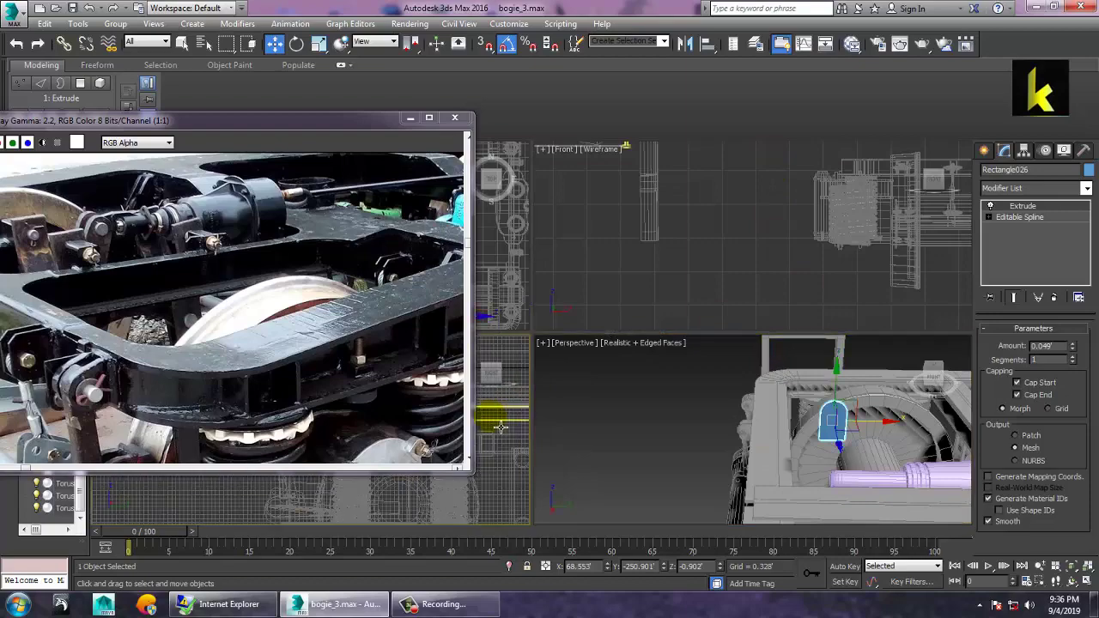
key(alt+w)
middle_drag(558, 399, 676, 370)
scroll(674, 314, down, 2)
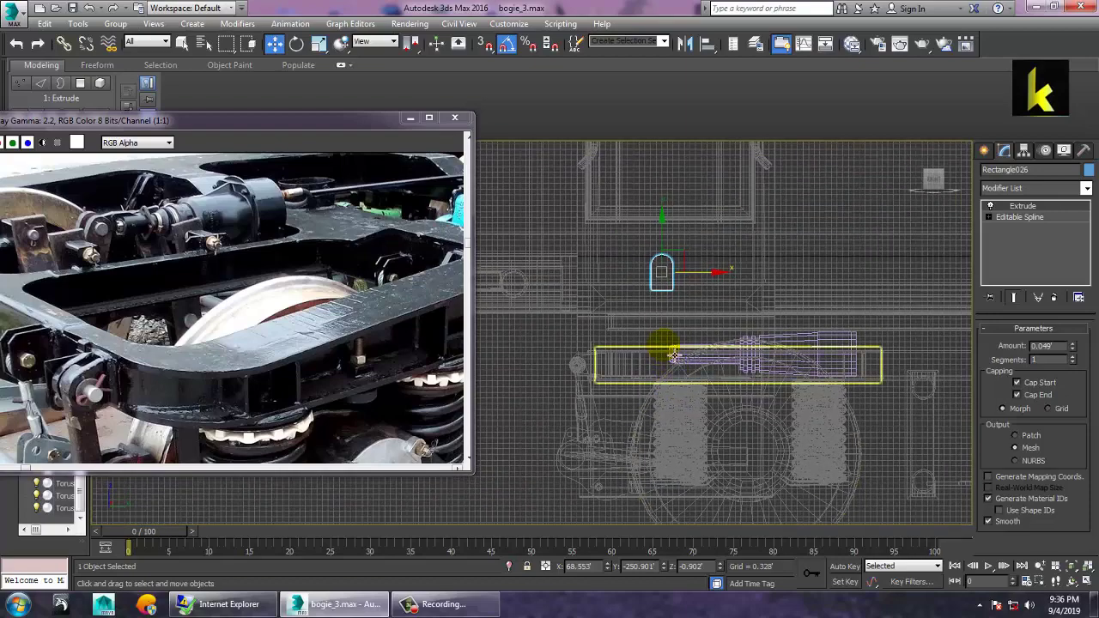
scroll(672, 353, up, 2)
key(e)
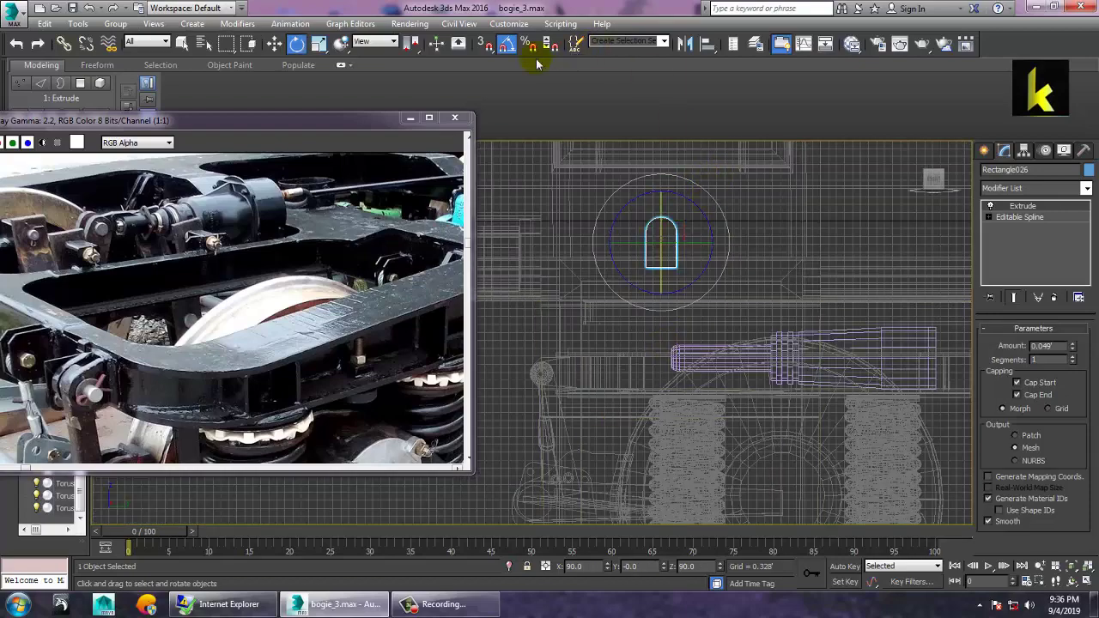
drag(718, 206, 735, 360)
key(w)
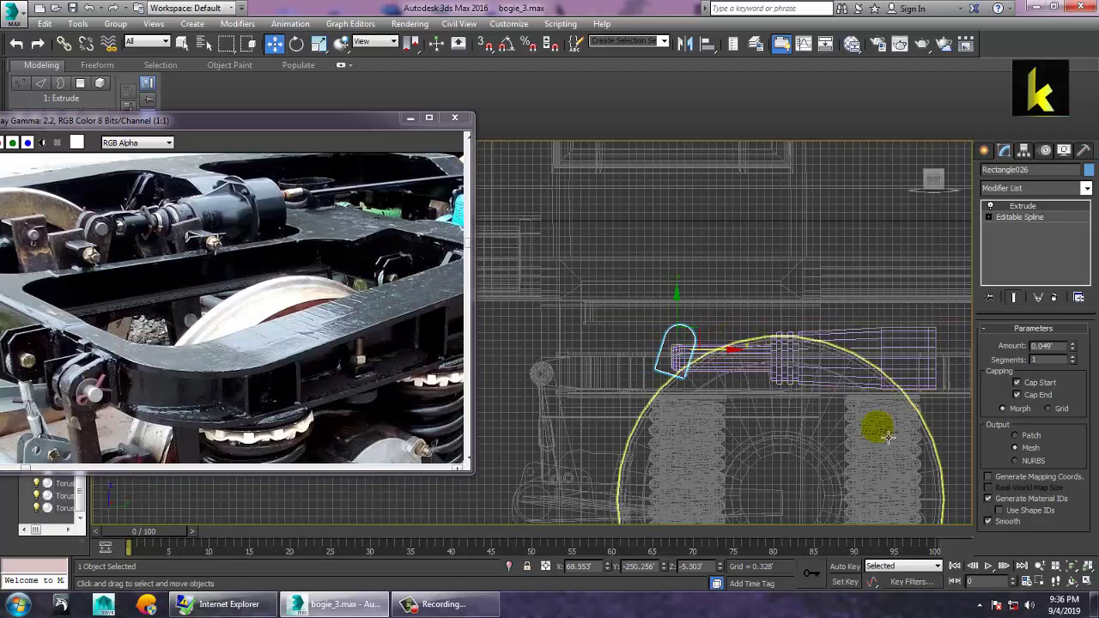
key(alt+w)
alt+middle_drag(877, 464, 831, 448)
key(alt+w)
scroll(599, 445, up, 3)
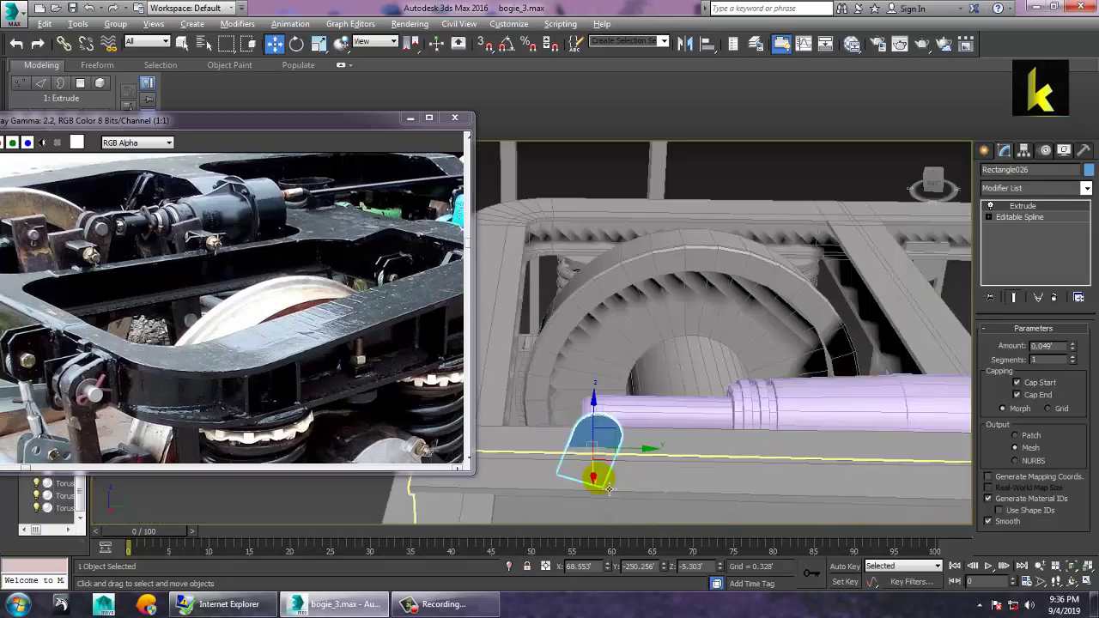
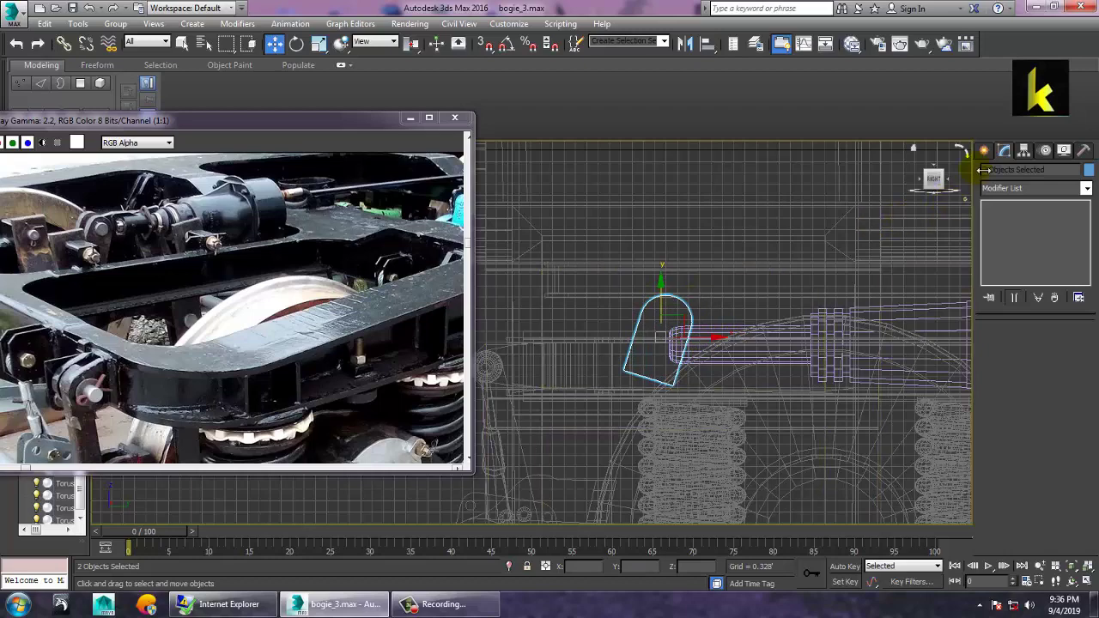
In the wireframe side view, draw a small cylinder as a pin within the rounded top of the bracket plates
click(987, 172)
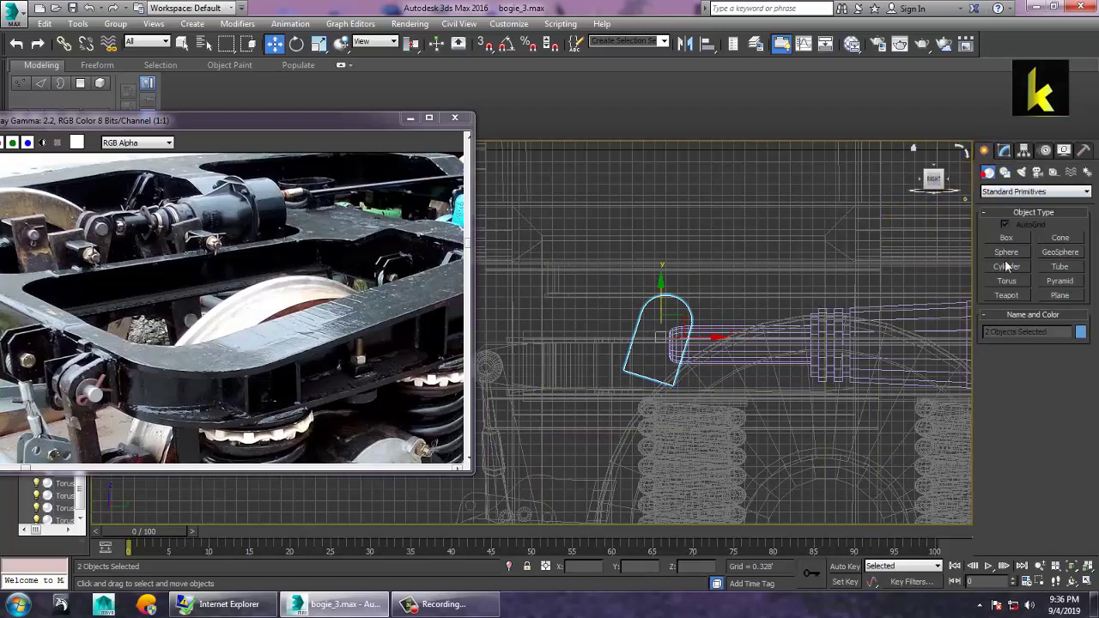
click(1008, 267)
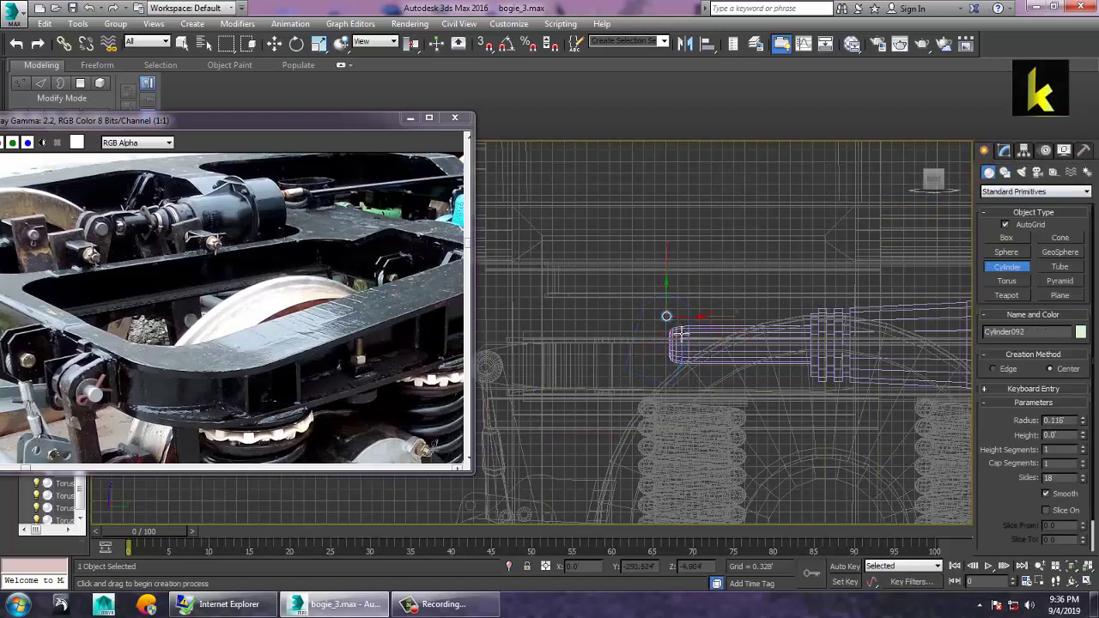
key(w)
key(alt+w)
right_click(765, 452)
key(z)
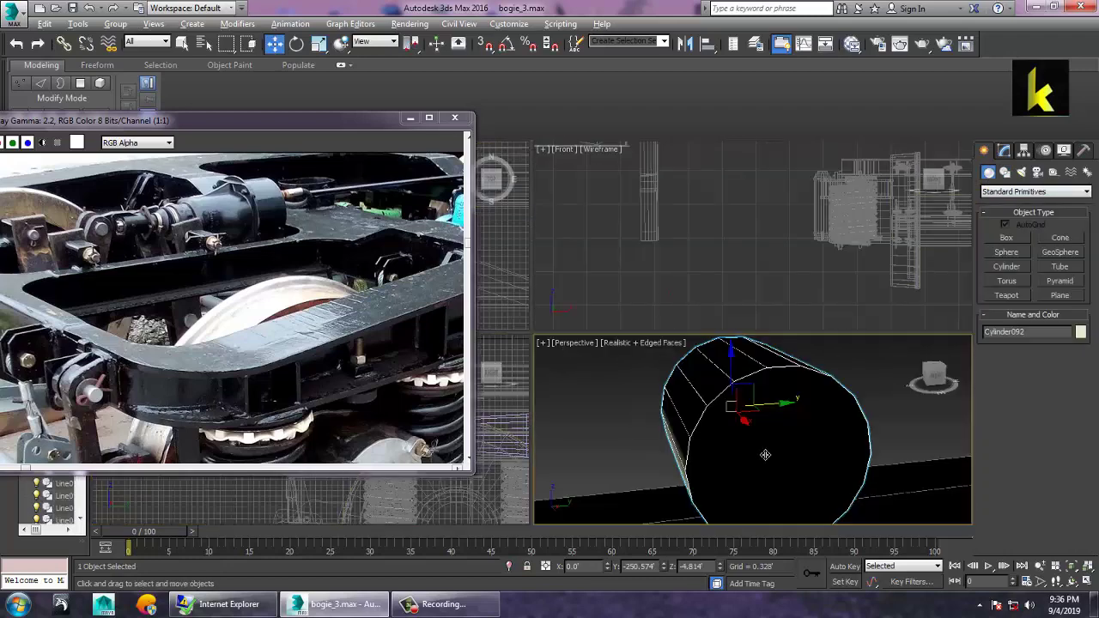
Move the pin along X to the outer bracket plate, to about X 66.701'
key(alt+w)
scroll(767, 436, down, 10)
scroll(777, 419, down, 10)
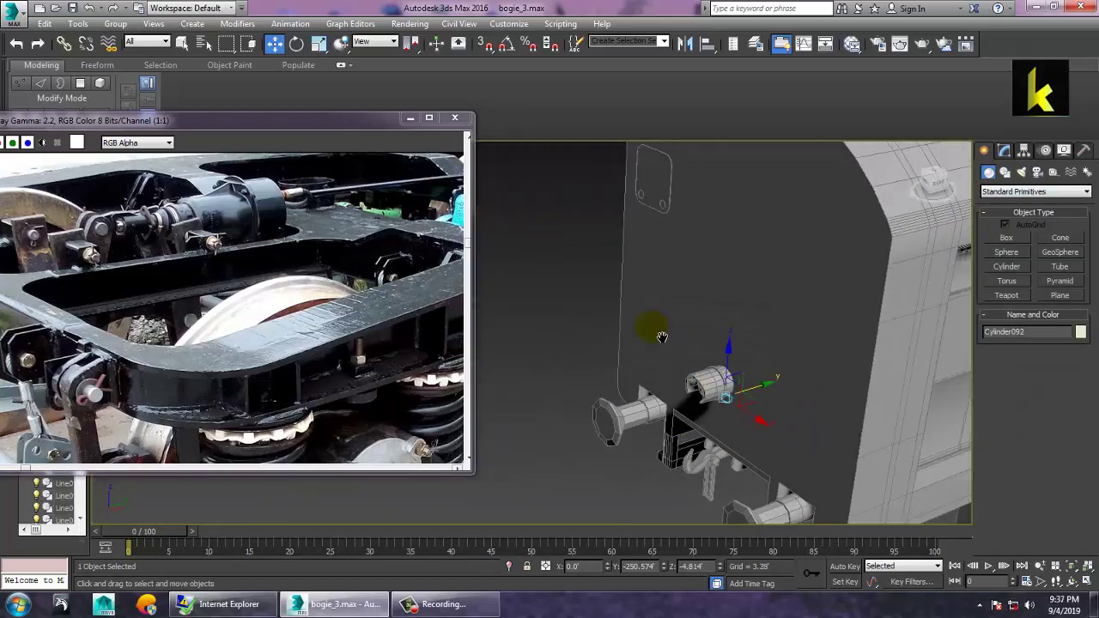
drag(699, 365, 878, 469)
key(z)
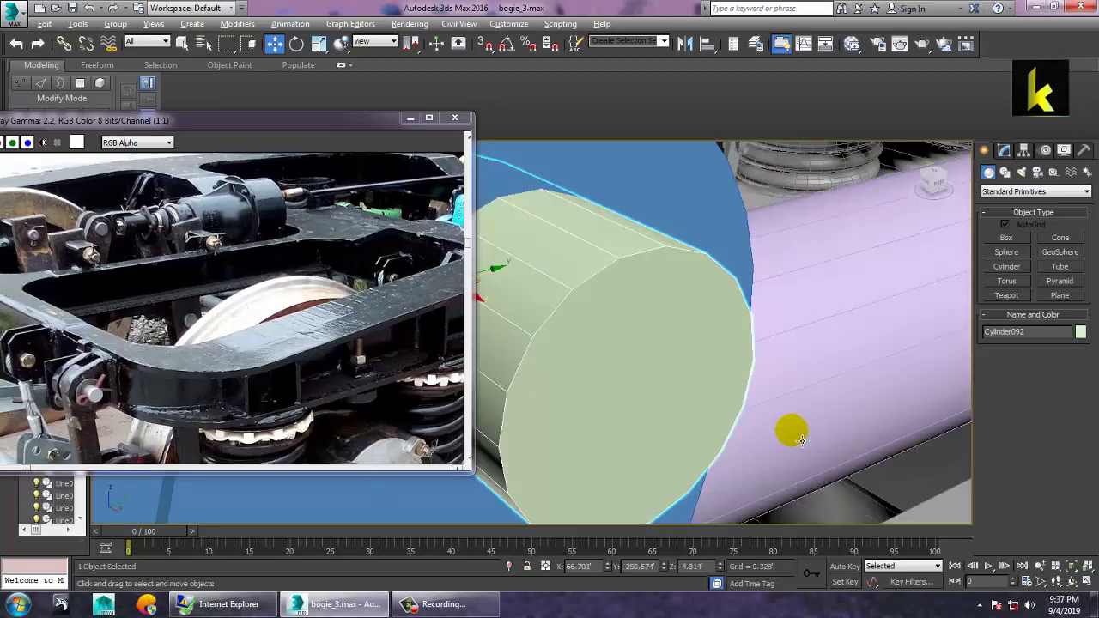
Stretch the pin lengthwise and shift it to about X 65.325' so it passes through both bracket plates
scroll(794, 434, down, 6)
key(r)
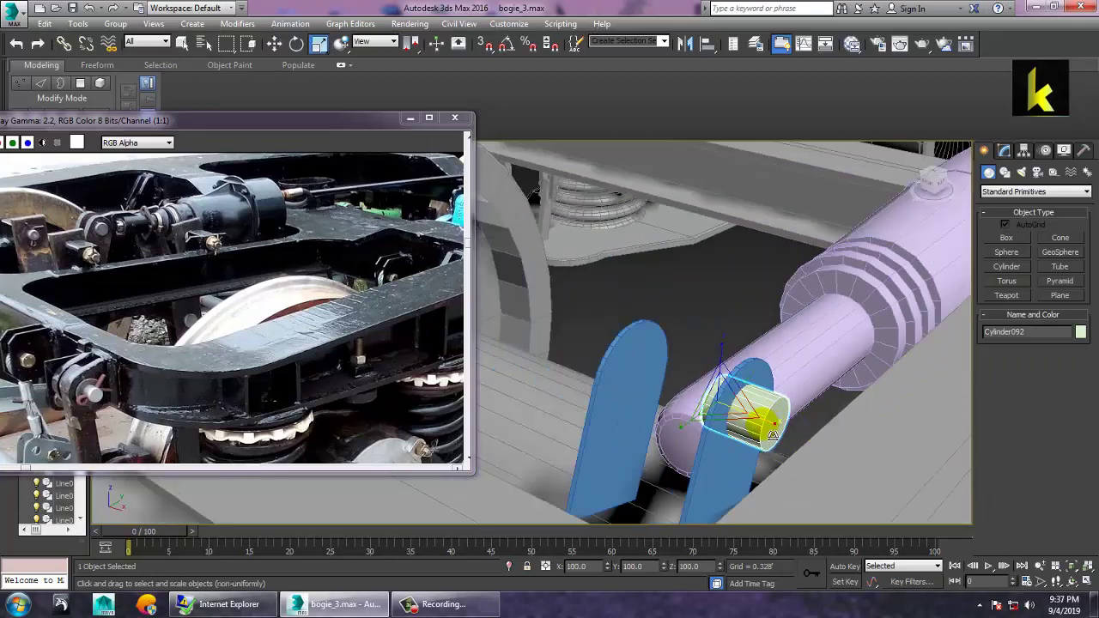
drag(779, 432, 666, 399)
key(w)
key(z)
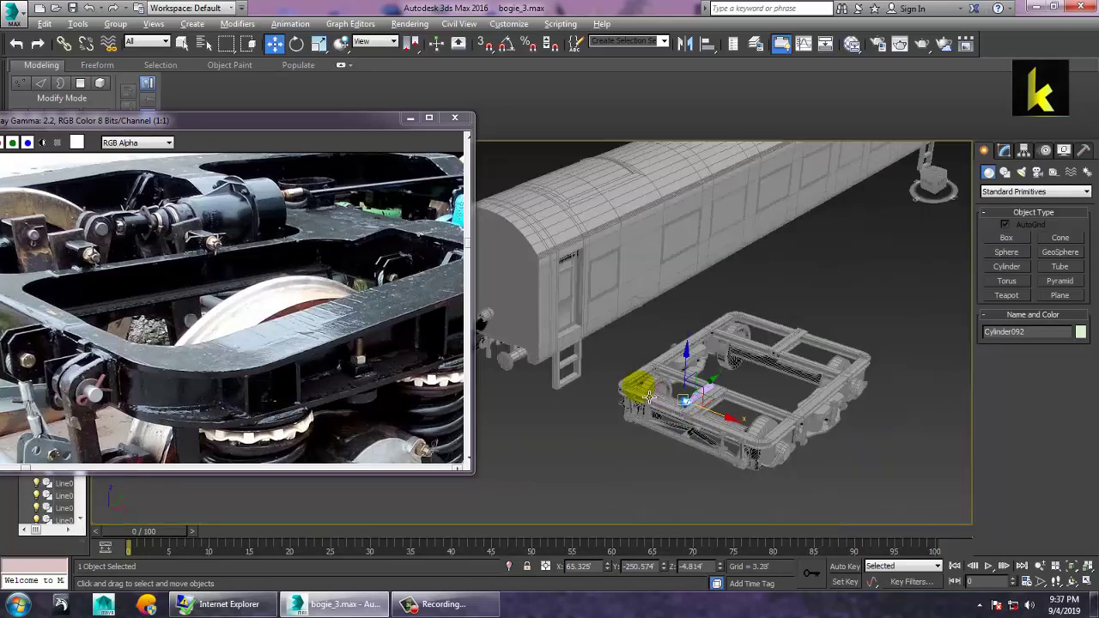
scroll(706, 403, down, 8)
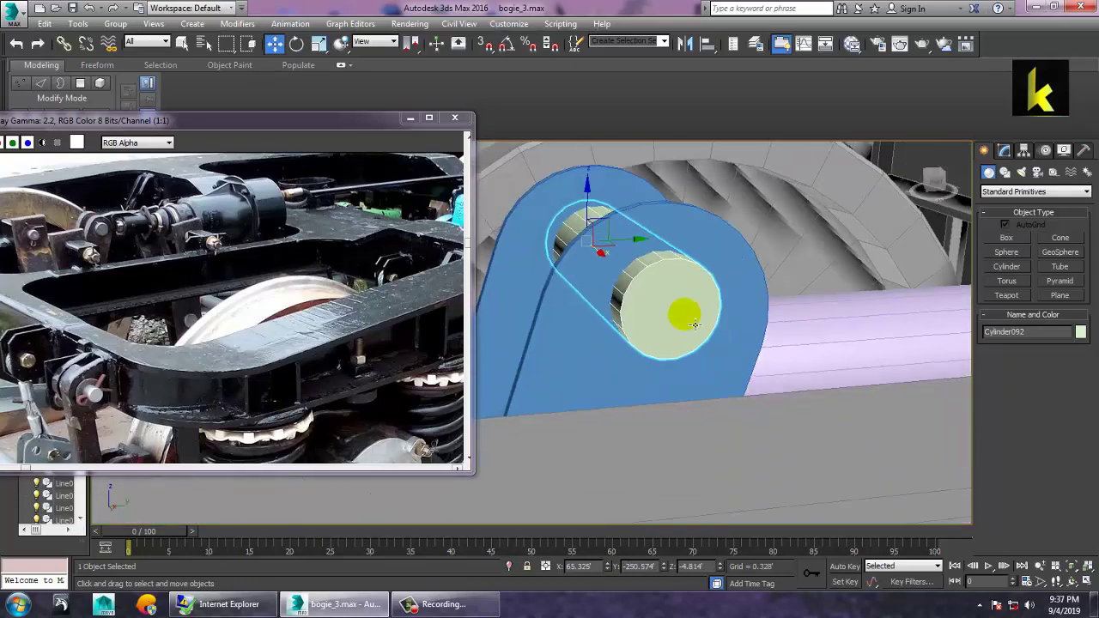
alt+middle_drag(689, 369, 763, 326)
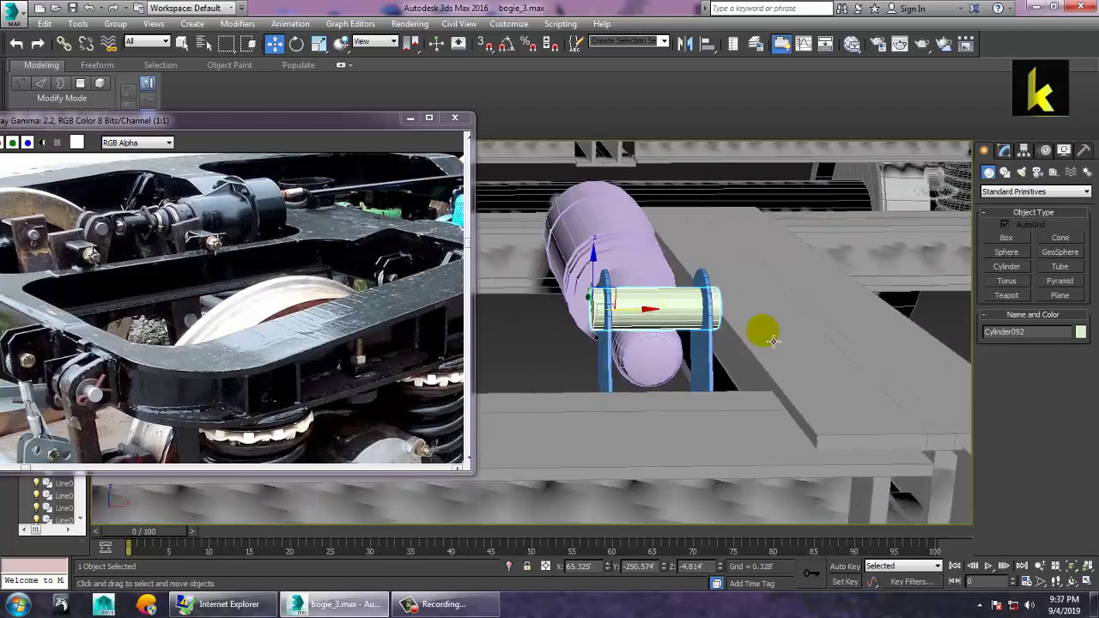
Draw a small box with AutoGrid near the bracket plates in the perspective view
click(1016, 241)
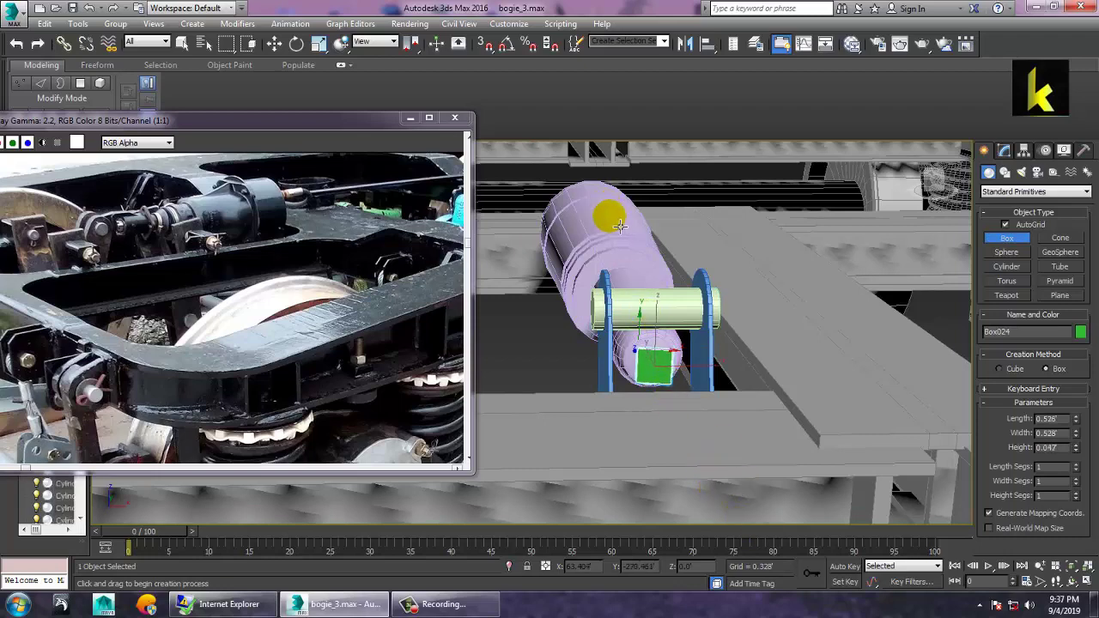
right_click(685, 346)
alt+middle_drag(728, 378, 633, 371)
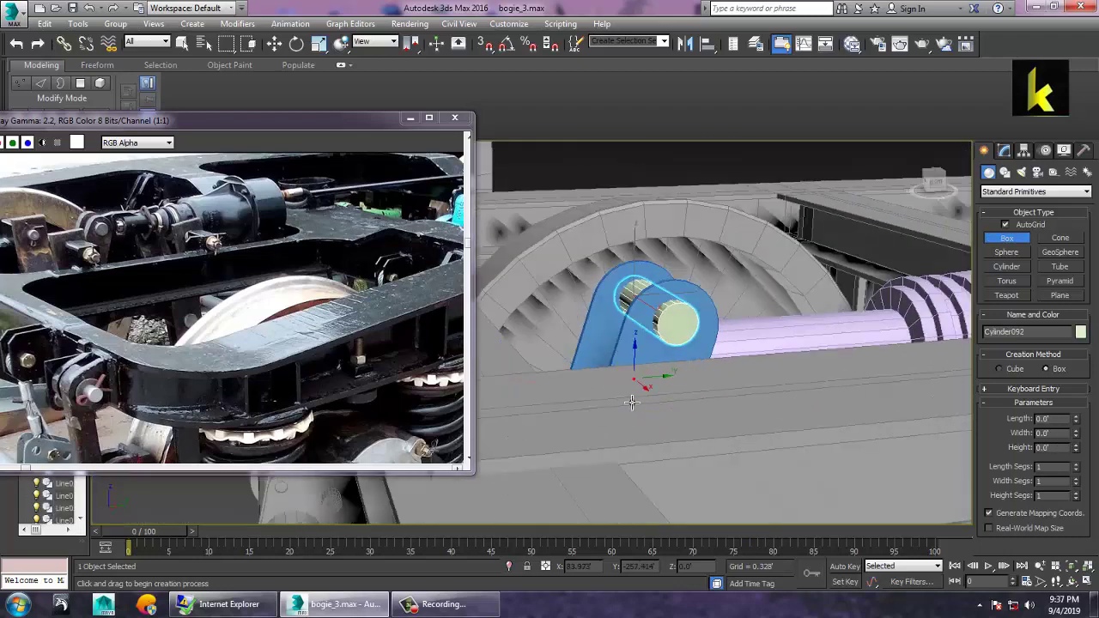
right_click(588, 311)
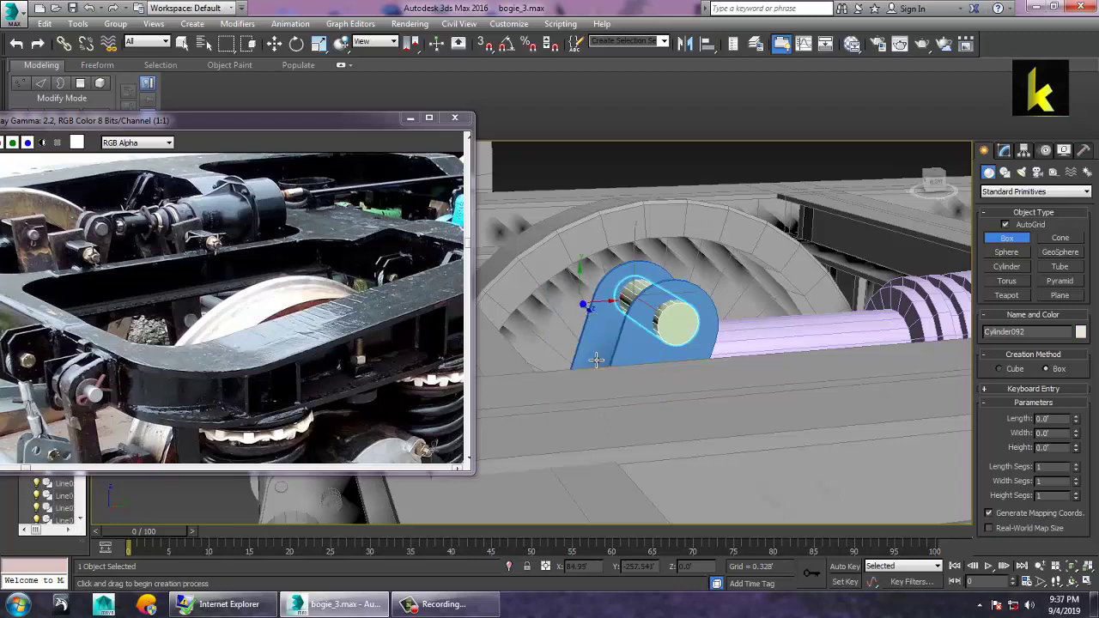
click(597, 309)
key(w)
alt+middle_drag(620, 350, 700, 372)
Align the box to the brake cylinder in X, Y and Z, pivot point to pivot point
key(alt+a)
scroll(700, 371, down, 10)
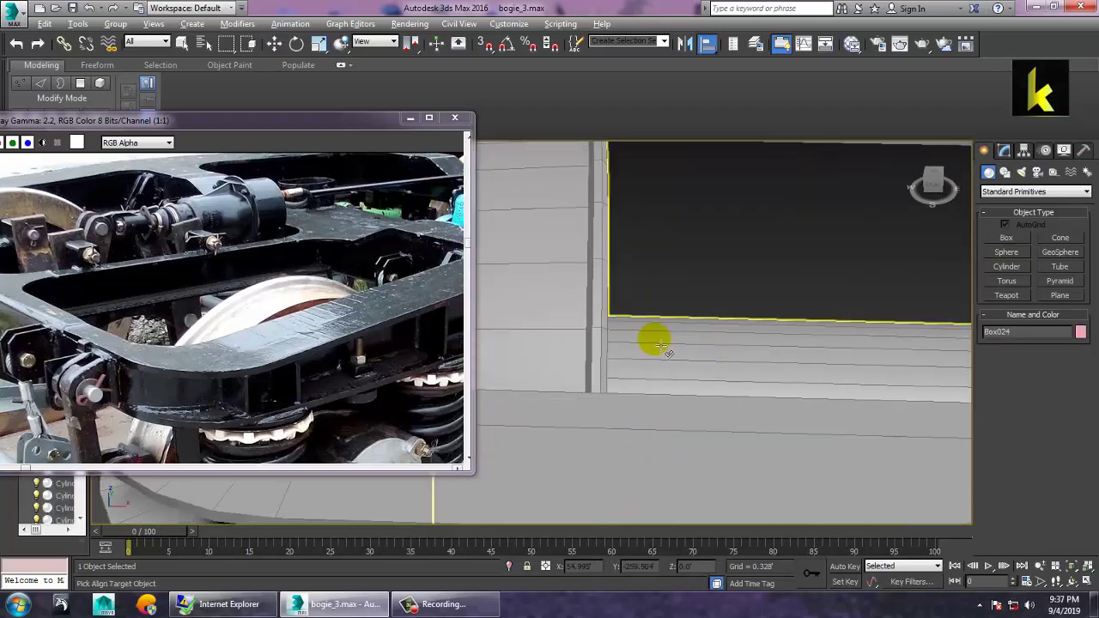
scroll(717, 362, up, 10)
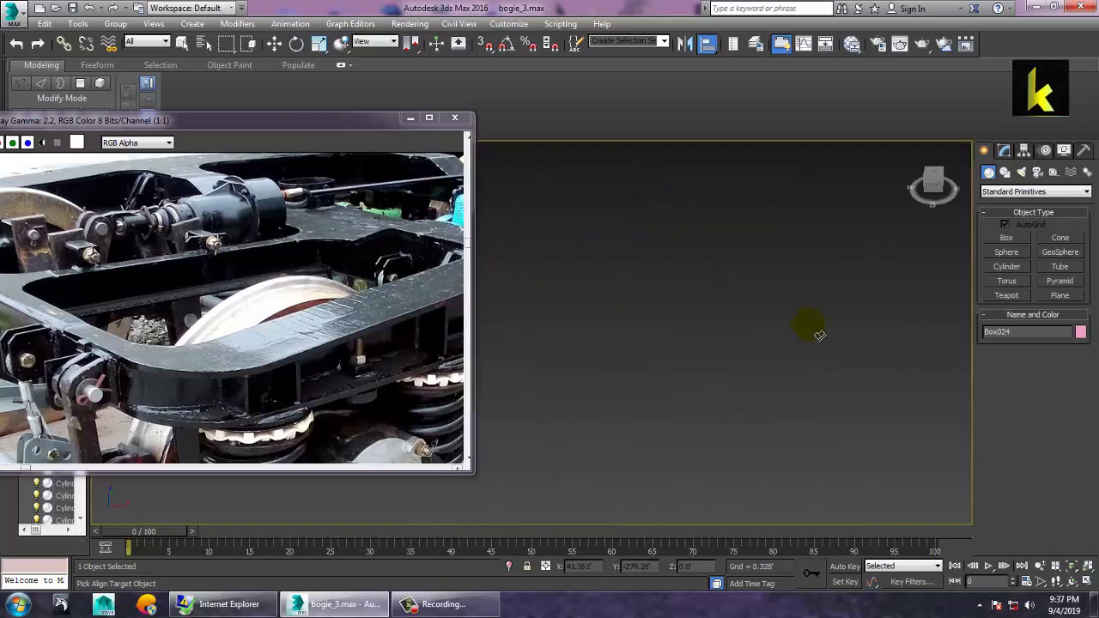
scroll(662, 347, down, 2)
middle_drag(746, 350, 815, 415)
click(496, 226)
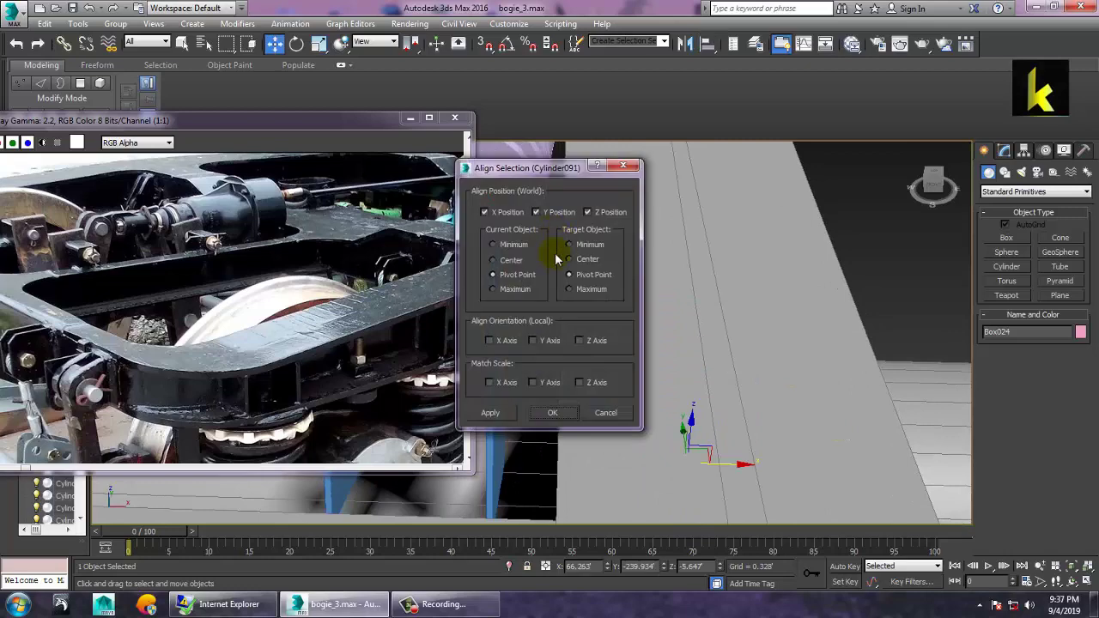
click(551, 414)
Move the box along Y from the brake cylinder to just beyond the bracket plates at the piston rod's tip
scroll(640, 410, down, 8)
alt+middle_drag(656, 378, 607, 291)
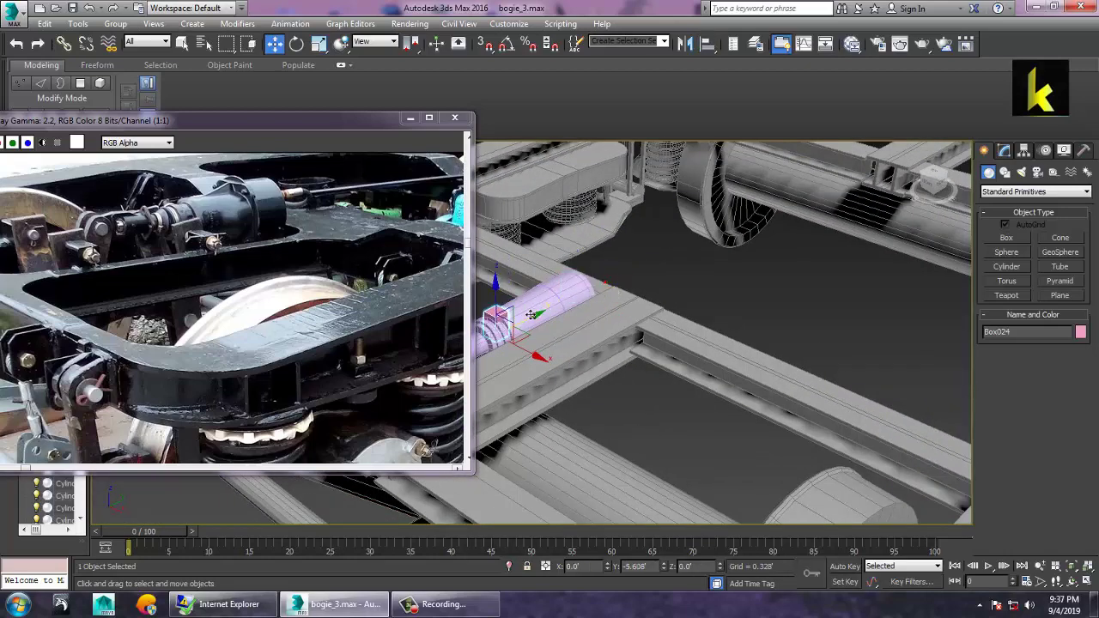
alt+middle_drag(474, 327, 602, 341)
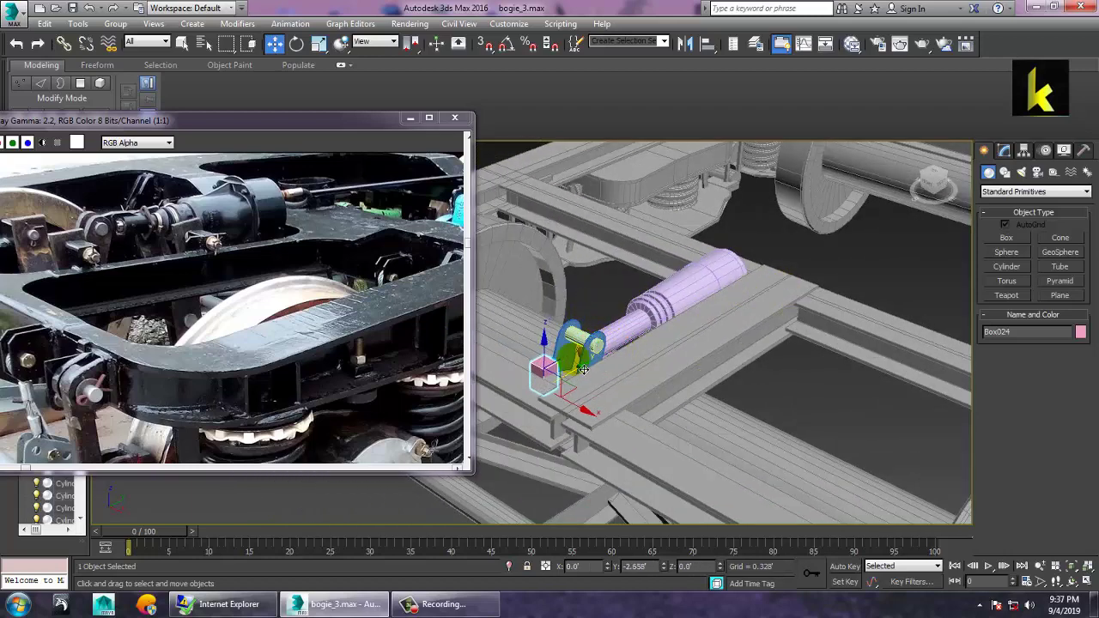
drag(602, 370, 606, 369)
Scale the box wider along Y so that it overlaps the bracket plates at the piston rod's tip
key(z)
alt+middle_drag(611, 370, 608, 343)
scroll(583, 348, down, 5)
key(r)
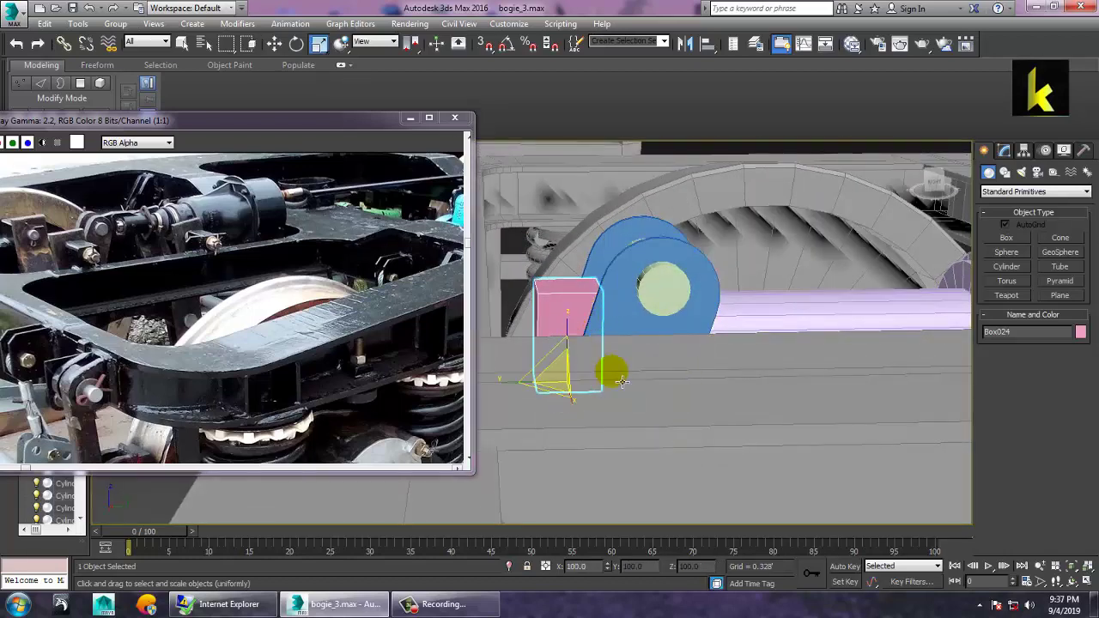
drag(548, 371, 713, 369)
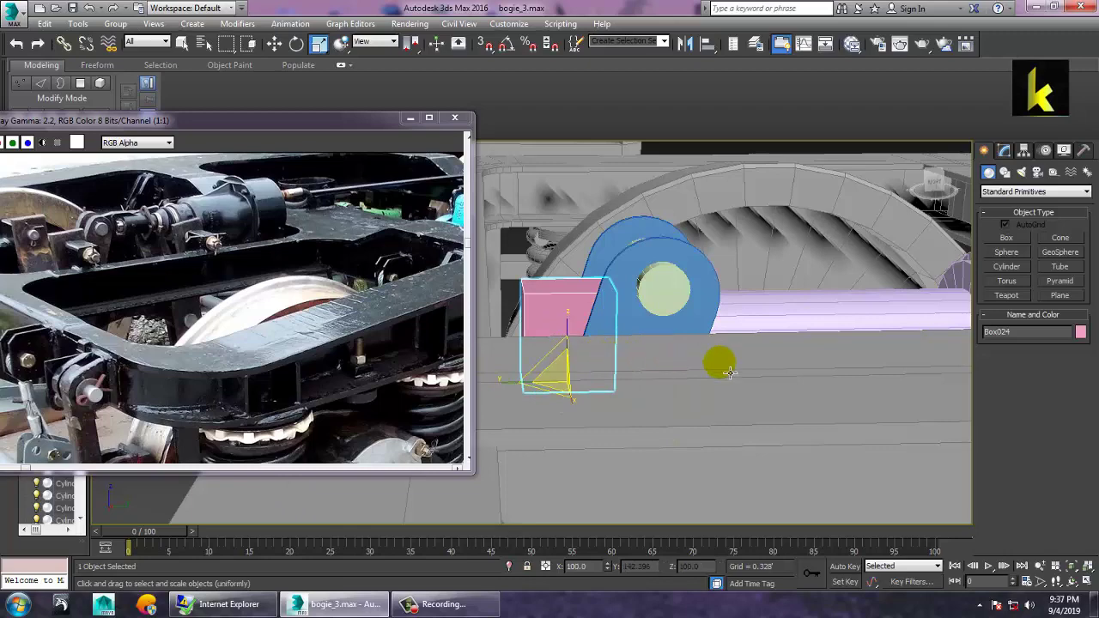
mouse_move(648, 377)
alt+middle_down()
mouse_move(726, 373)
mouse_move(639, 389)
alt+middle_up()
drag(629, 380, 593, 379)
Raise the box along Z to about -5.94' so it sits level with the bracket plates
key(w)
mouse_move(575, 329)
mouse_down()
mouse_move(573, 316)
mouse_move(578, 324)
mouse_up()
alt+middle_drag(624, 345, 509, 327)
drag(572, 322, 574, 316)
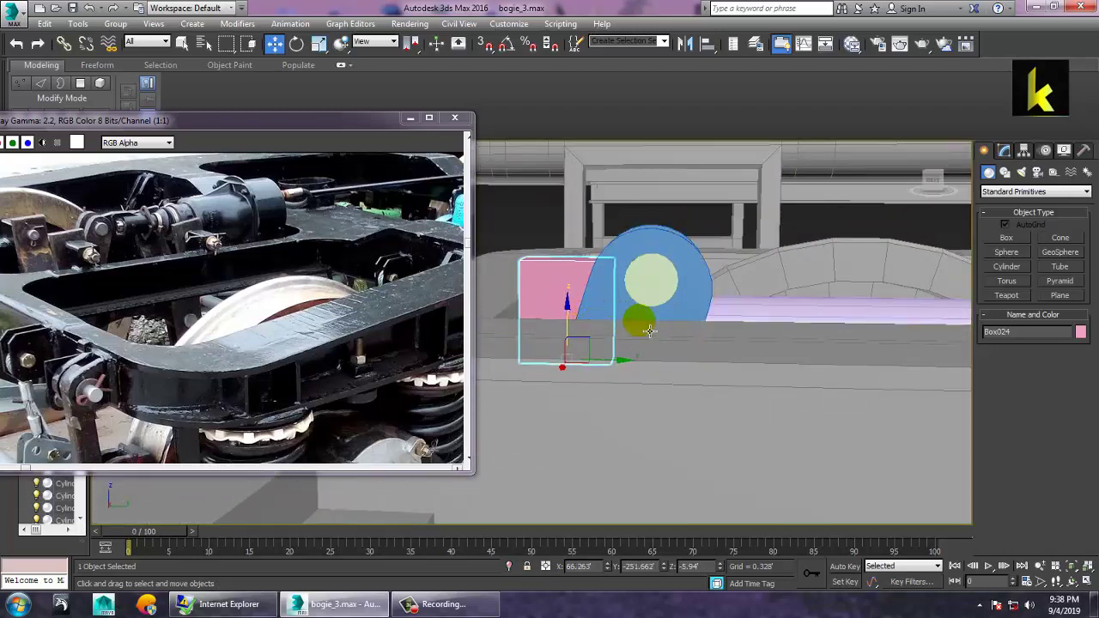
alt+middle_drag(629, 320, 697, 341)
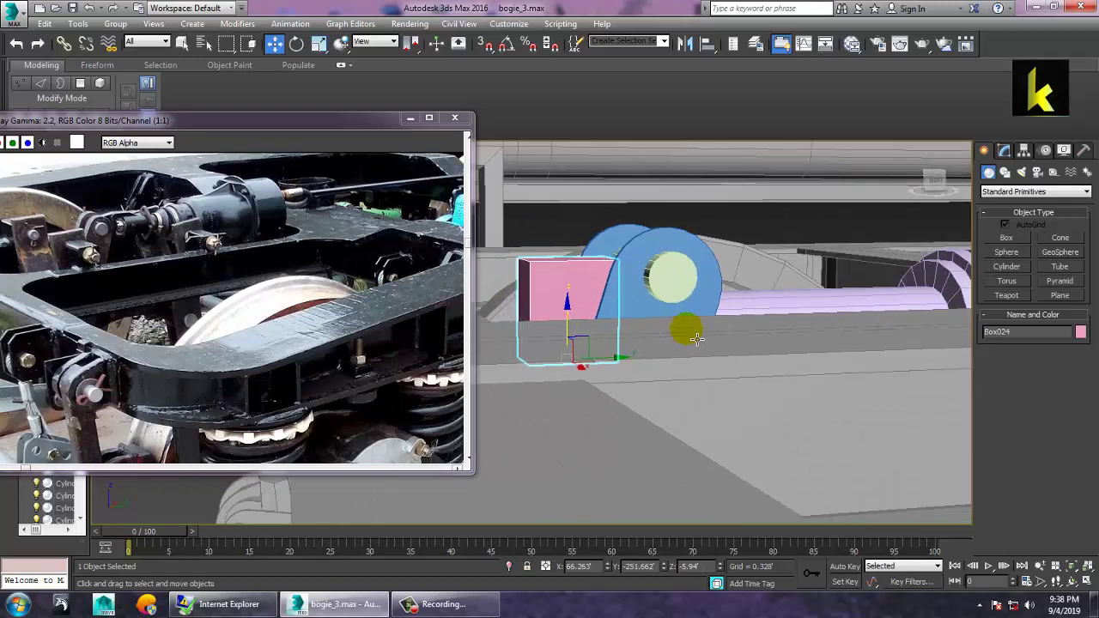
Convert the box to an Editable Poly
click(1003, 150)
right_click(1012, 235)
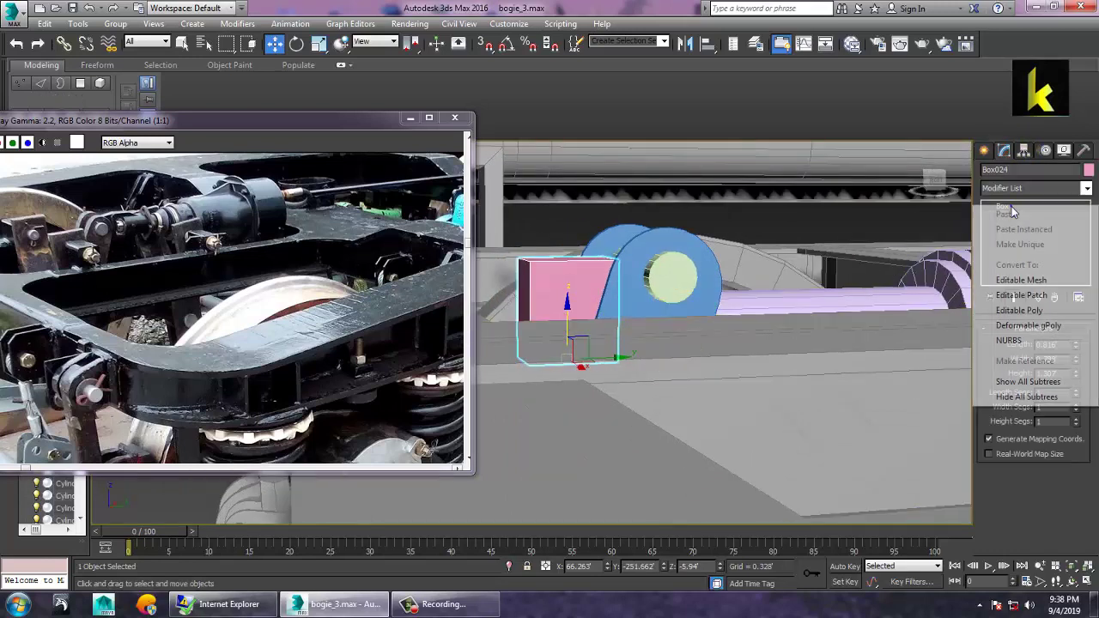
click(1041, 326)
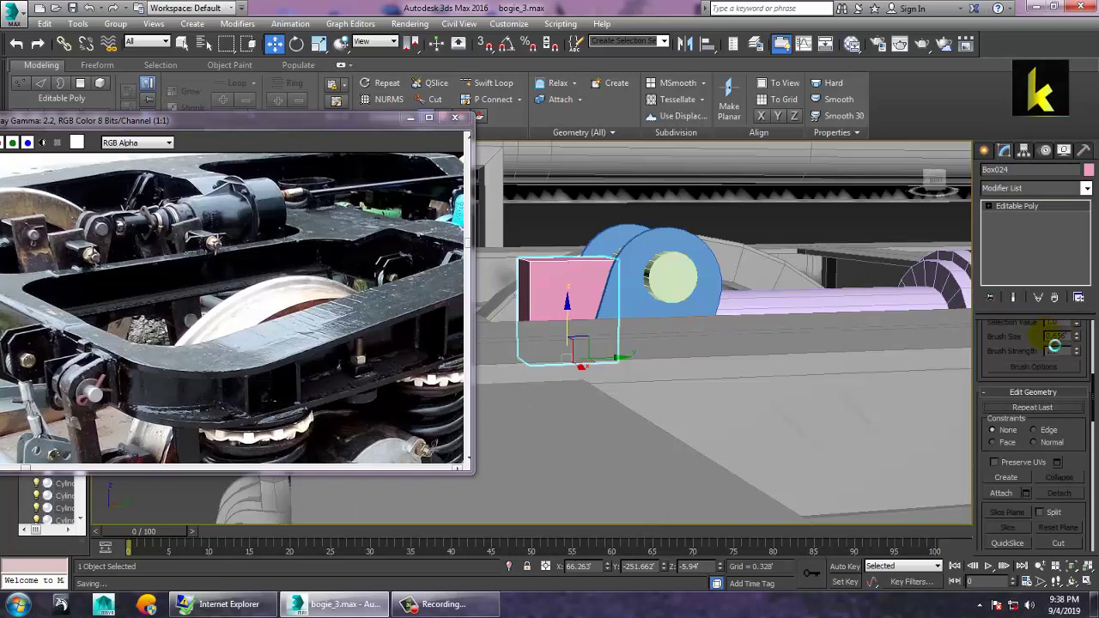
click(984, 150)
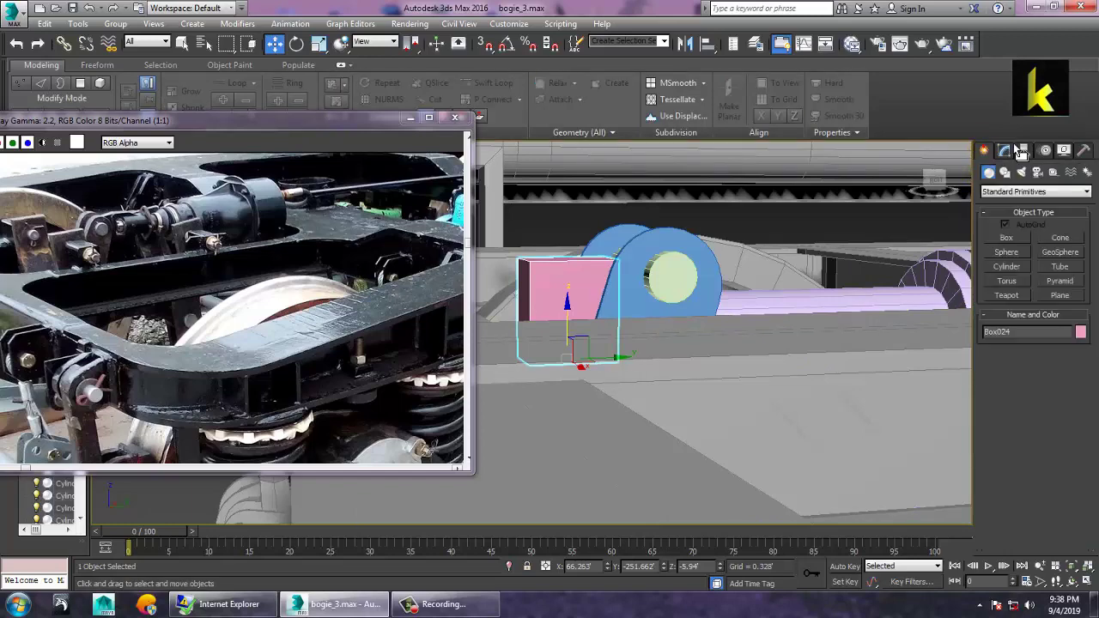
click(1009, 151)
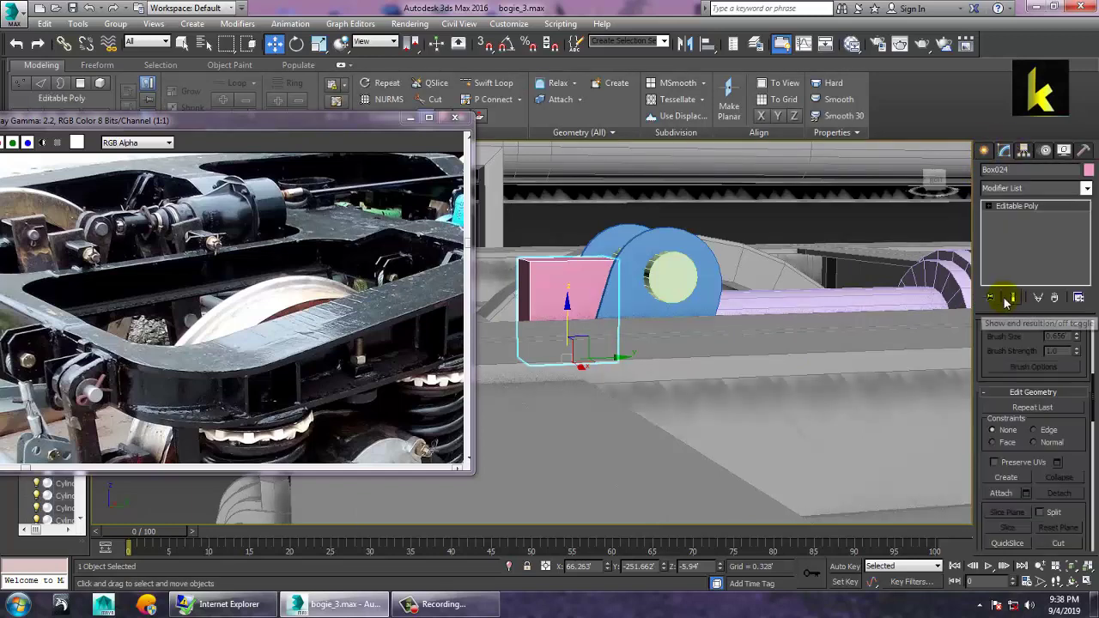
Try to connect the box's upright edges with one segment
key(2)
click(523, 292)
click(1079, 471)
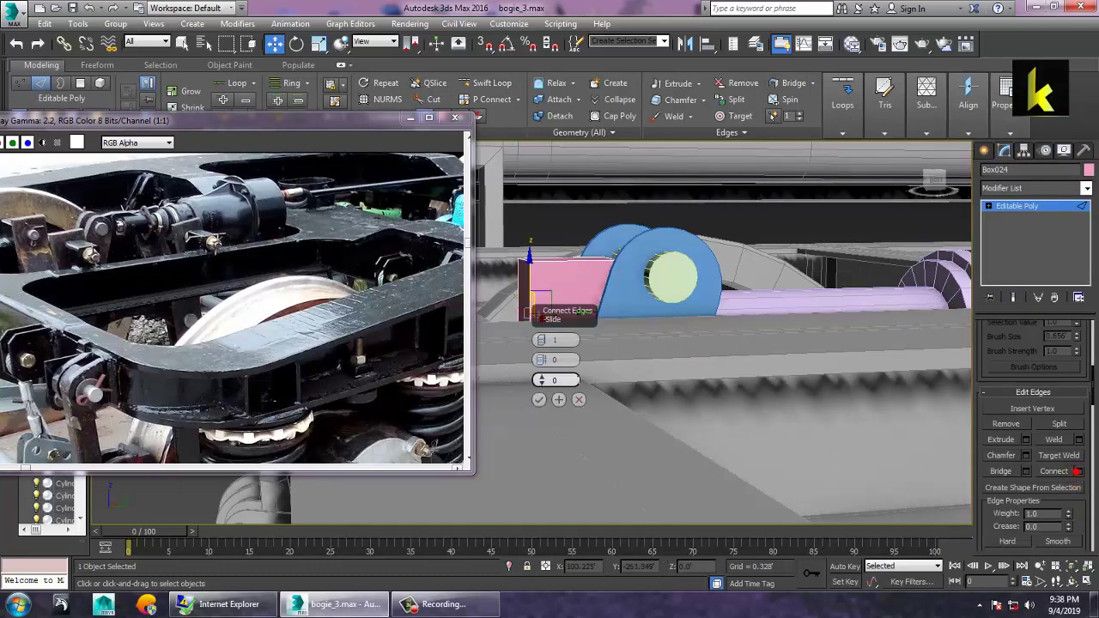
click(539, 399)
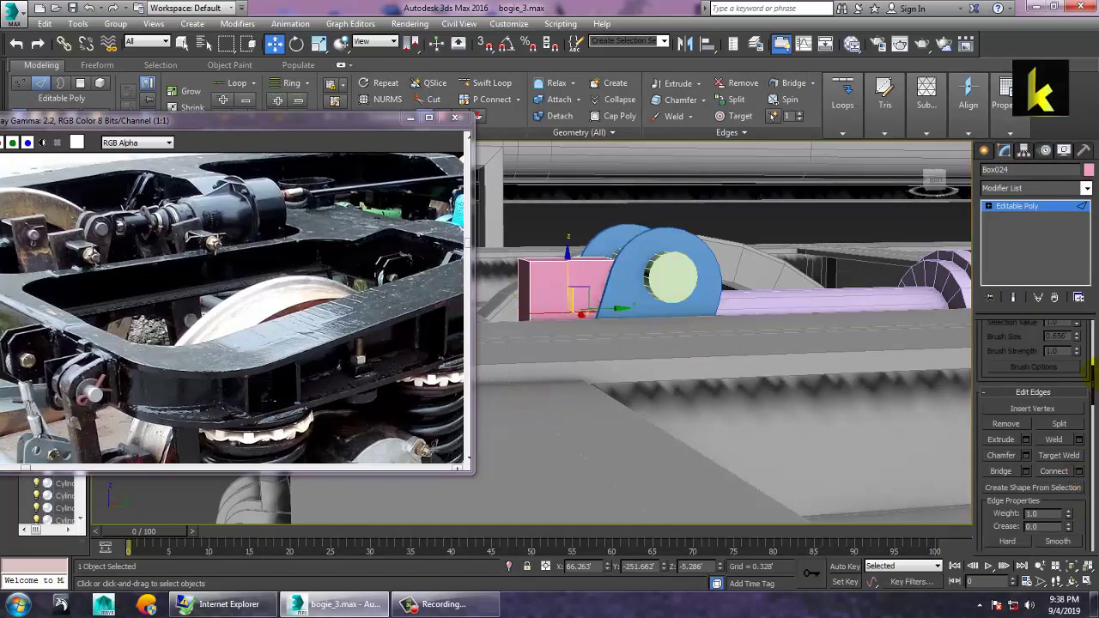
key(ctrl+z)
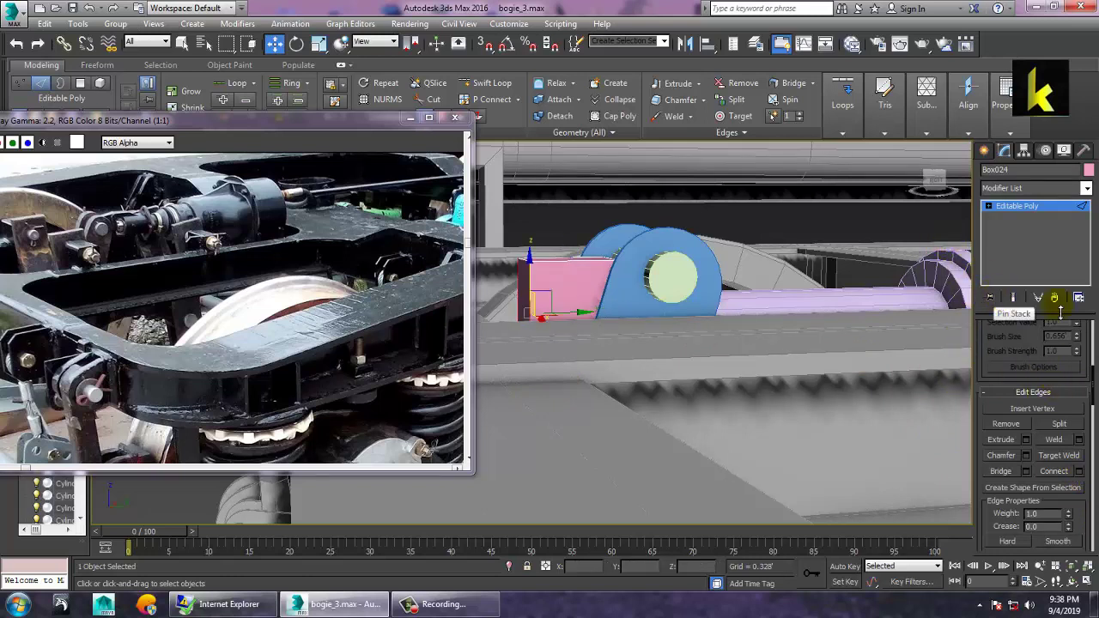
Inset the box's side polygon facing the cross beam by 0.216'
key(4)
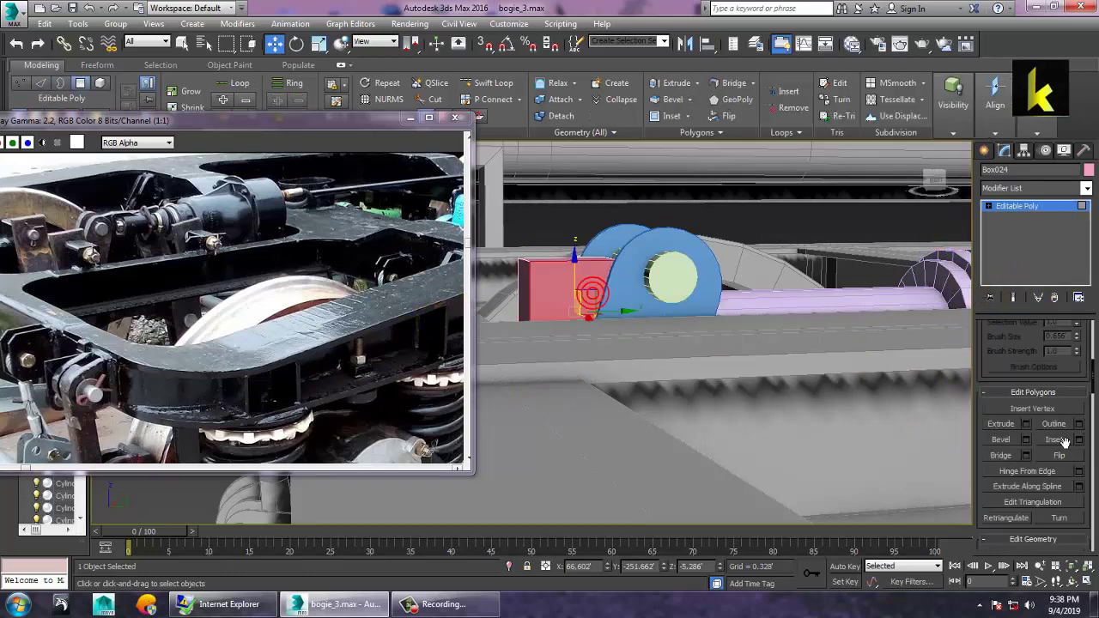
click(1080, 439)
alt+middle_drag(678, 306, 560, 368)
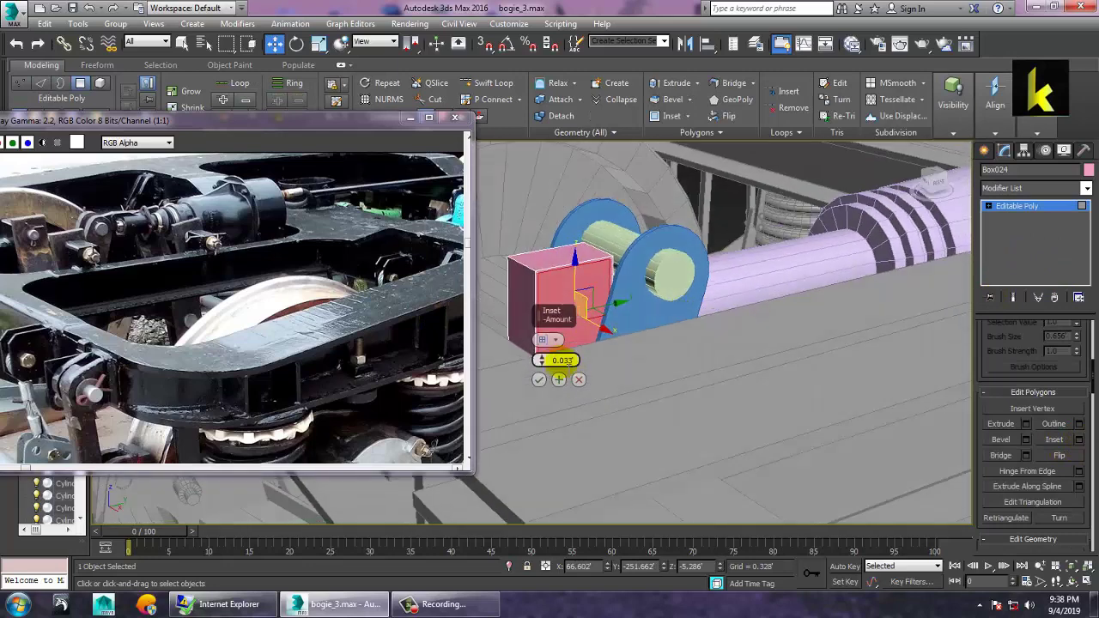
mouse_move(539, 362)
mouse_down()
mouse_move(529, 311)
mouse_move(543, 324)
mouse_move(544, 373)
mouse_up()
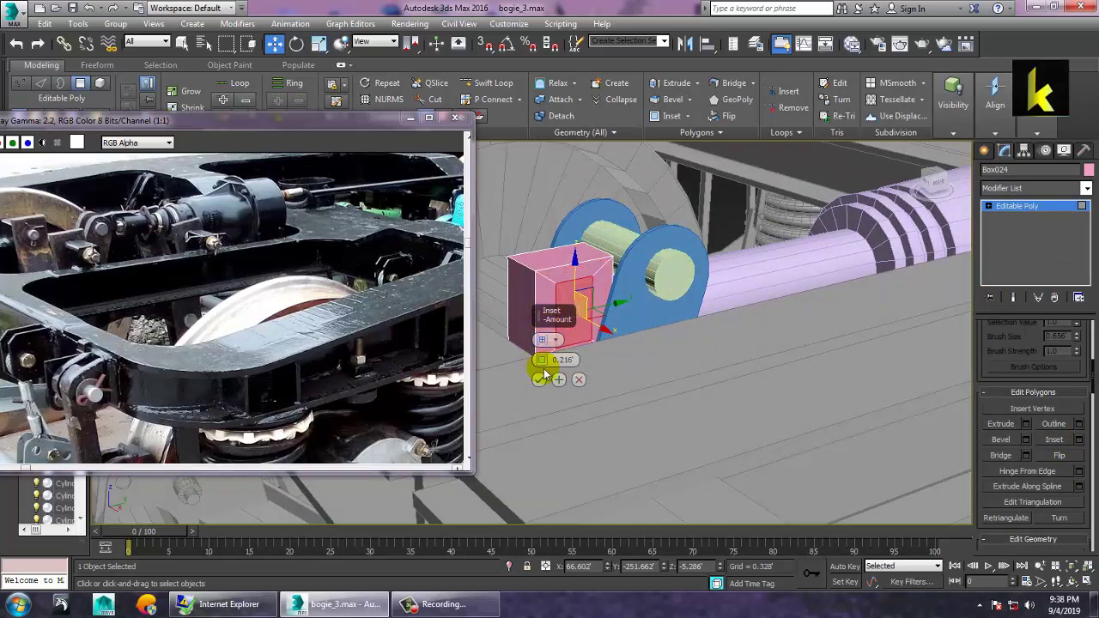
Extrude the inset polygon 1.419' outward toward the cross beam and return to object level
click(1027, 423)
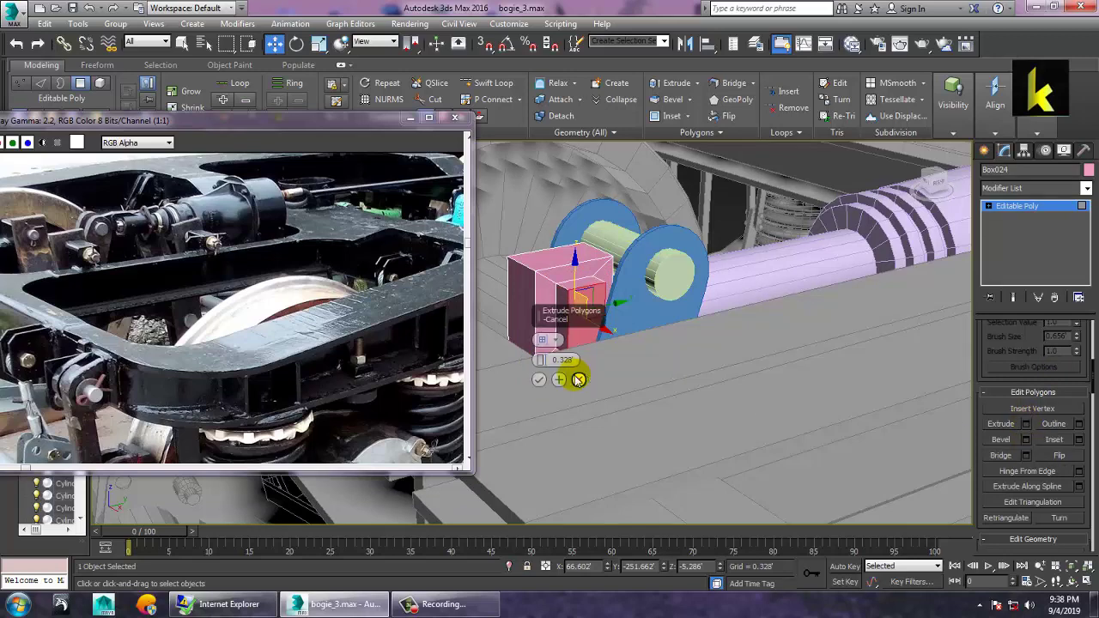
drag(543, 360, 519, 196)
alt+middle_drag(874, 349, 777, 309)
alt+middle_drag(700, 328, 724, 365)
click(1031, 207)
alt+middle_drag(693, 326, 685, 404)
key(4)
click(1027, 424)
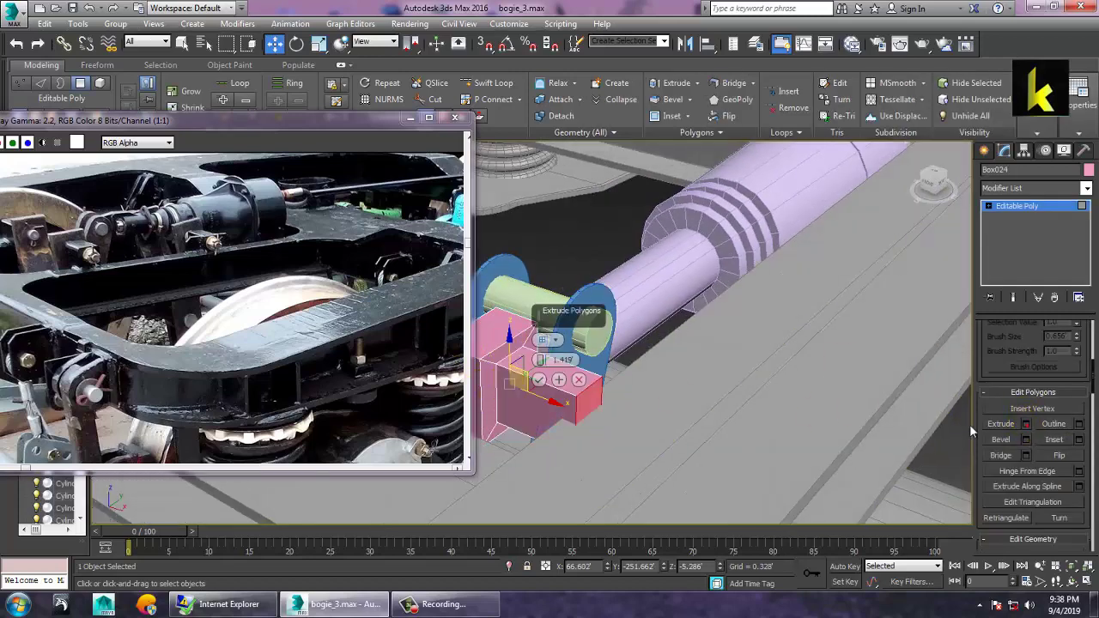
click(538, 380)
alt+middle_drag(609, 388, 670, 391)
click(1028, 208)
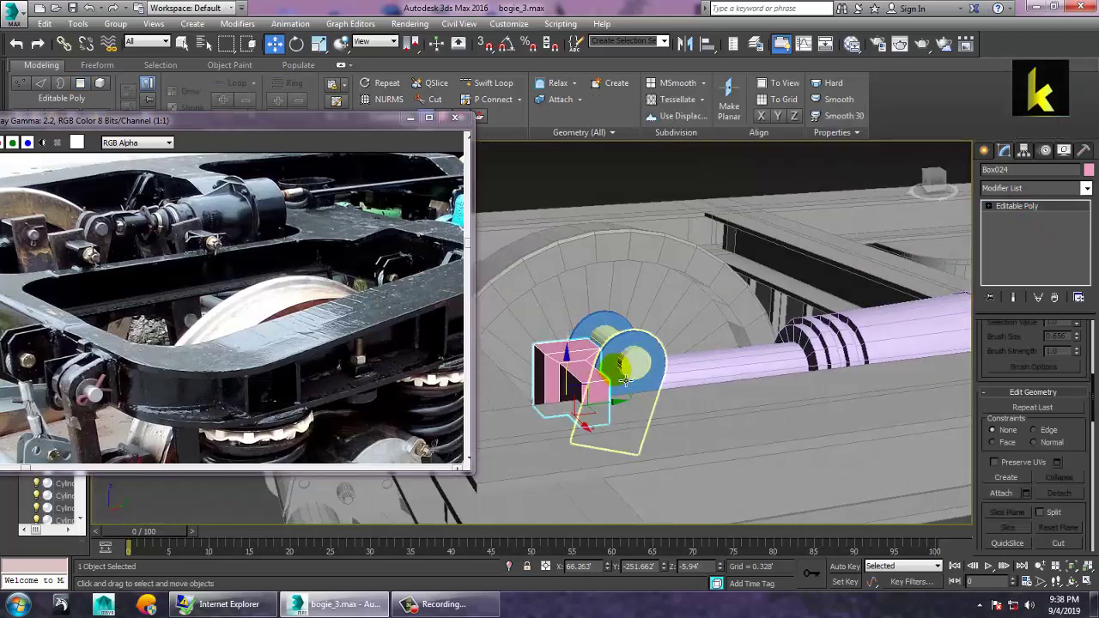
Clone the extruded block as one copy along Y to about -244.005', beside the brake cylinder
mouse_move(624, 411)
shift+mouse_down()
mouse_move(956, 418)
mouse_move(940, 430)
mouse_move(908, 388)
shift+mouse_up()
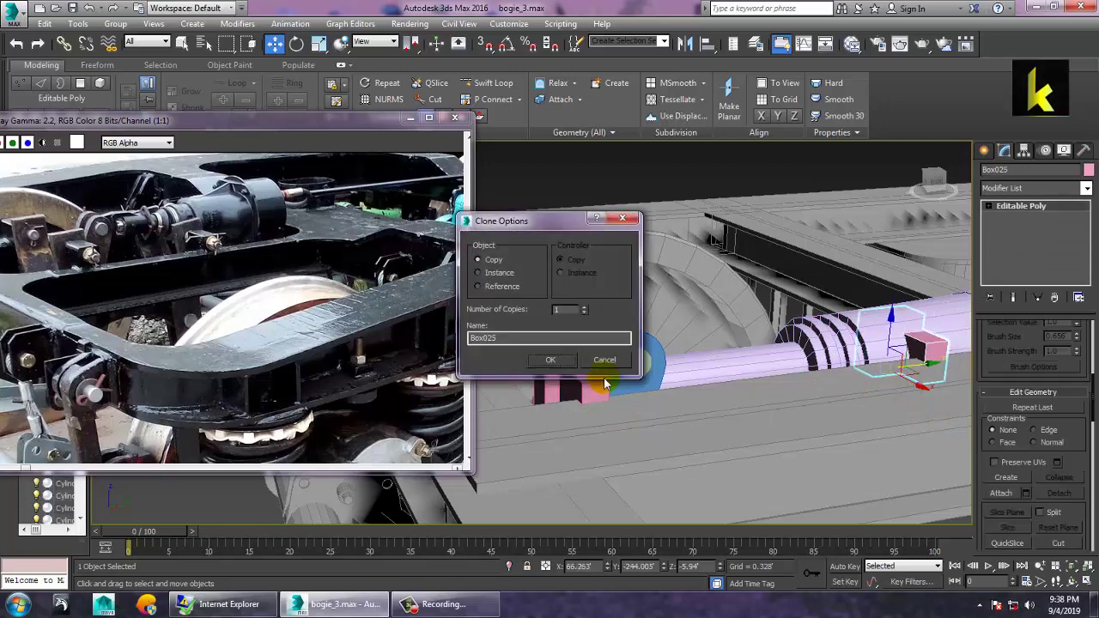
click(556, 361)
mouse_move(786, 376)
alt+middle_down()
mouse_move(900, 378)
mouse_move(794, 371)
alt+middle_up()
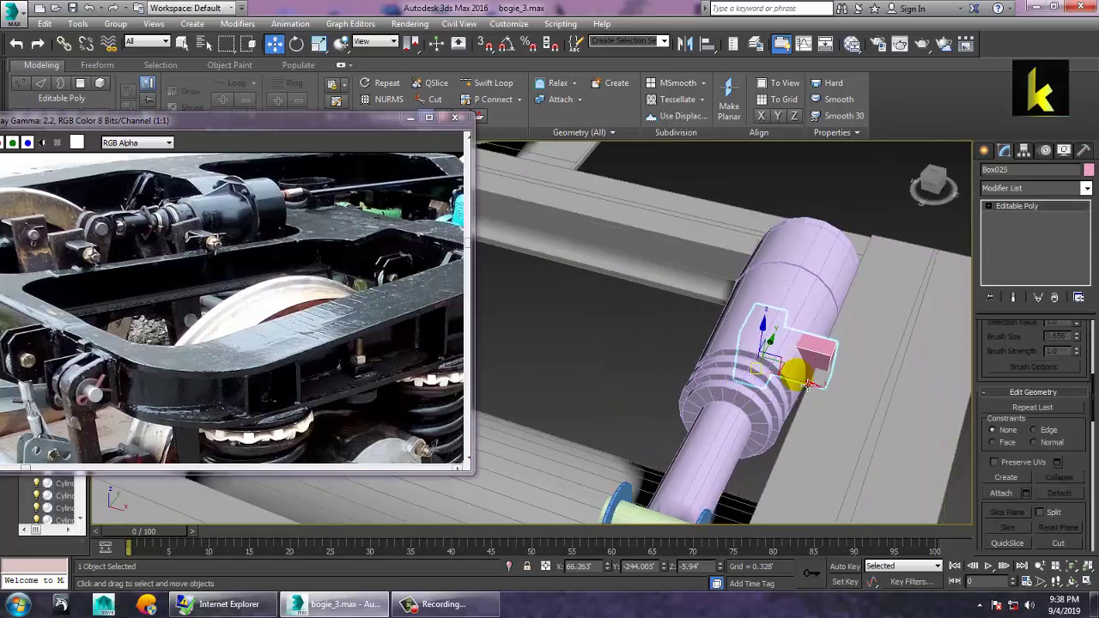
Scale the copied block down and place it against the cylinder's side at about X 67.104', Z -5.556'
alt+middle_drag(829, 407, 811, 402)
key(r)
drag(766, 364, 842, 394)
key(w)
alt+middle_drag(824, 398, 826, 358)
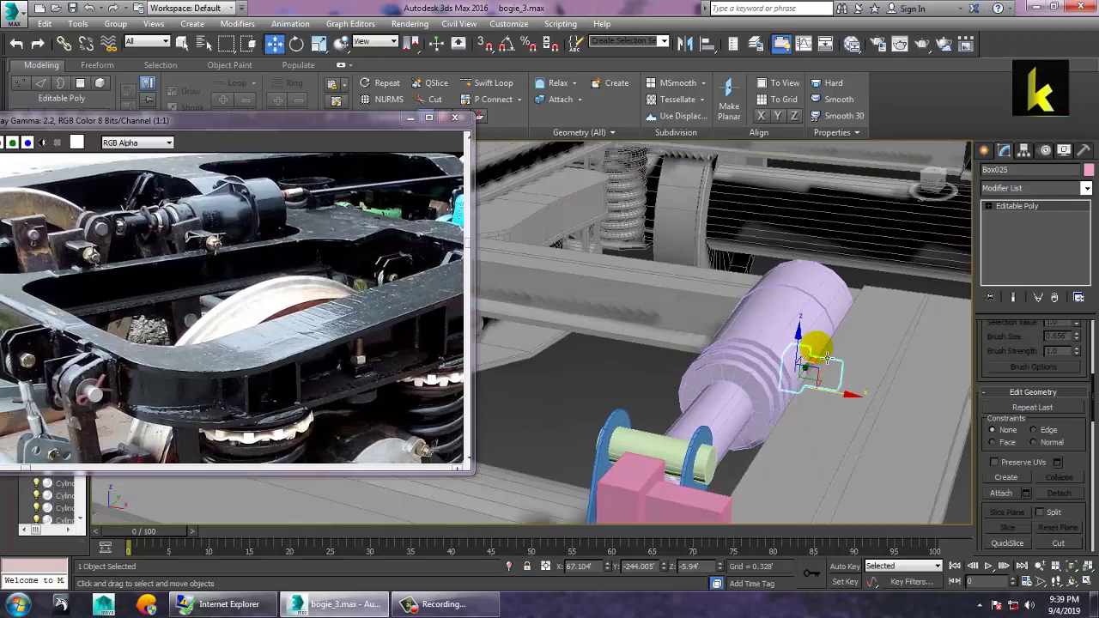
mouse_move(808, 354)
mouse_down()
mouse_move(810, 334)
mouse_move(821, 342)
mouse_up()
alt+middle_drag(881, 366, 807, 357)
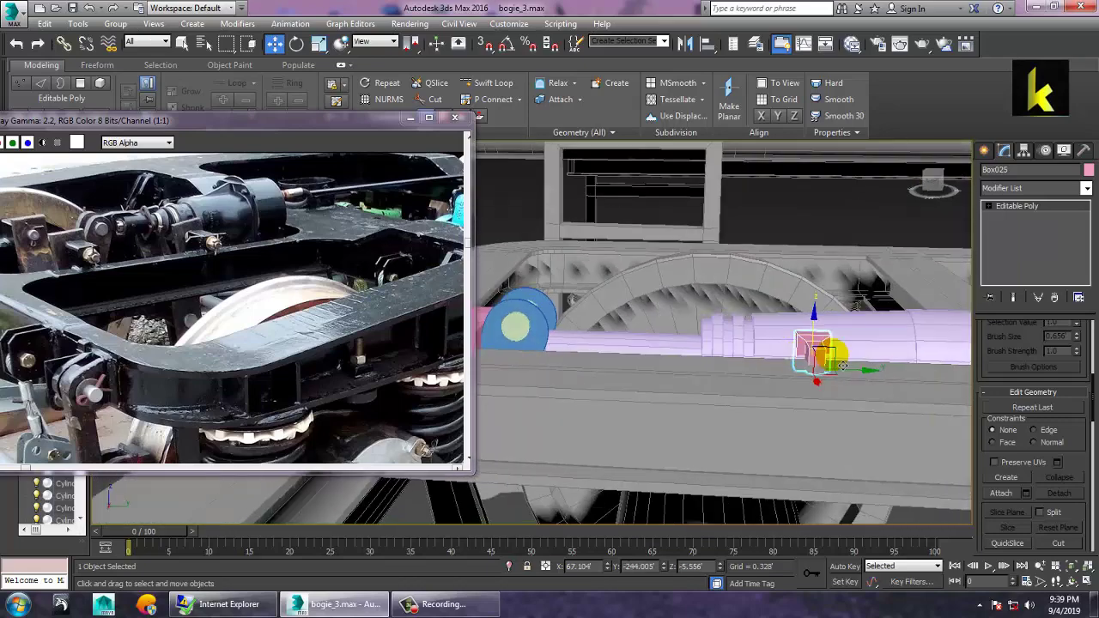
Select all objects in the scene and assign them the grey custom object color
key(ctrl+a)
click(1088, 170)
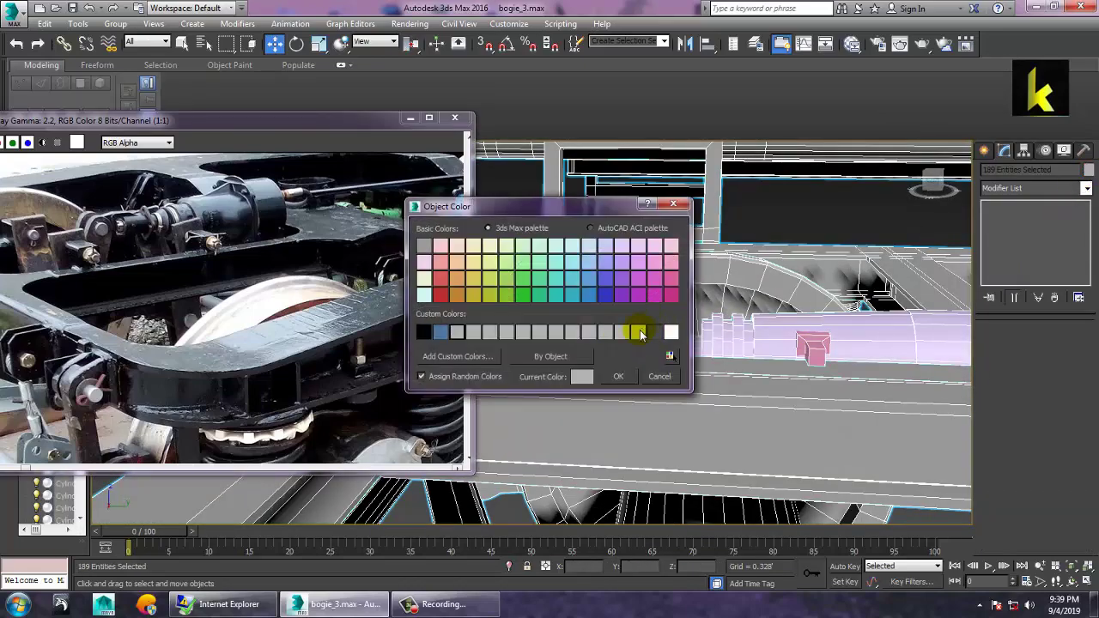
click(618, 378)
Select the end-cap polygon of the brake cylinder
scroll(670, 312, up, 5)
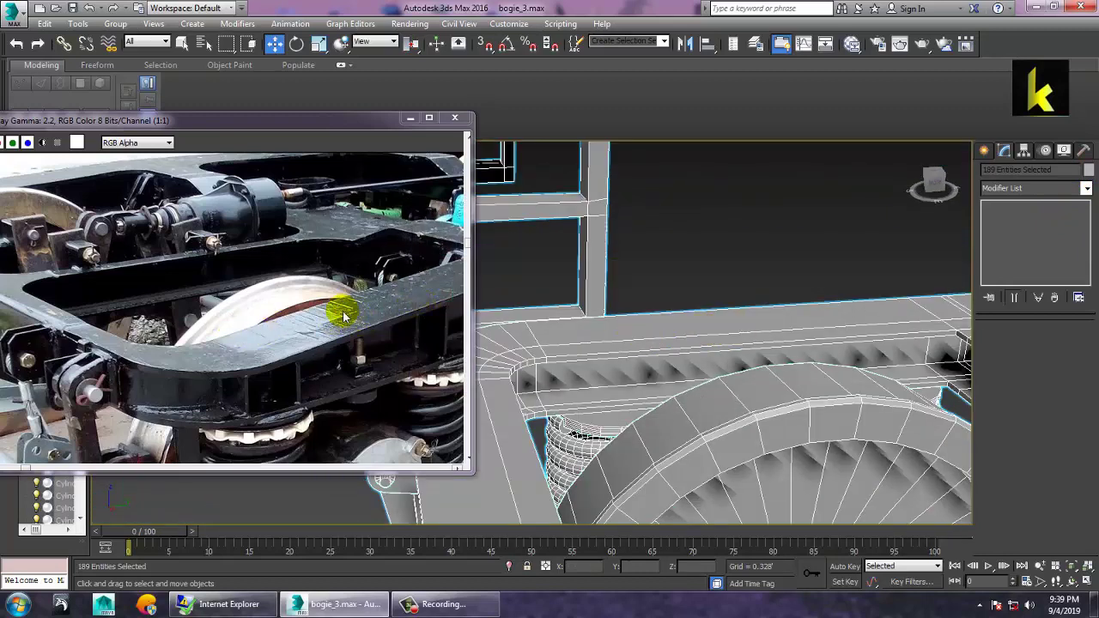
scroll(209, 303, down, 2)
scroll(123, 283, up, 1)
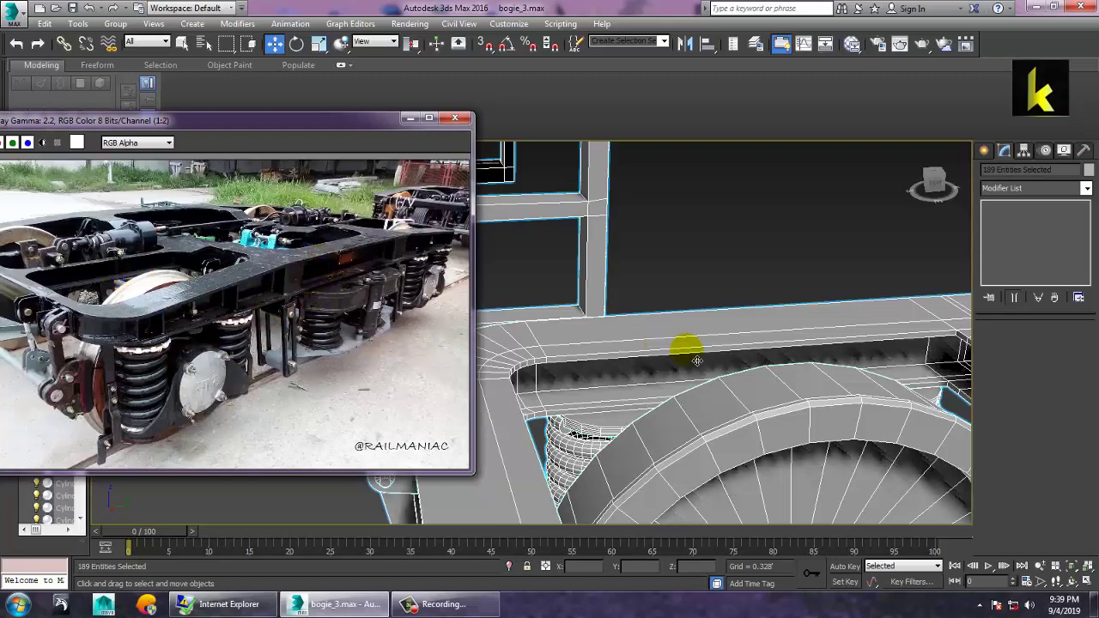
alt+middle_drag(736, 385, 635, 299)
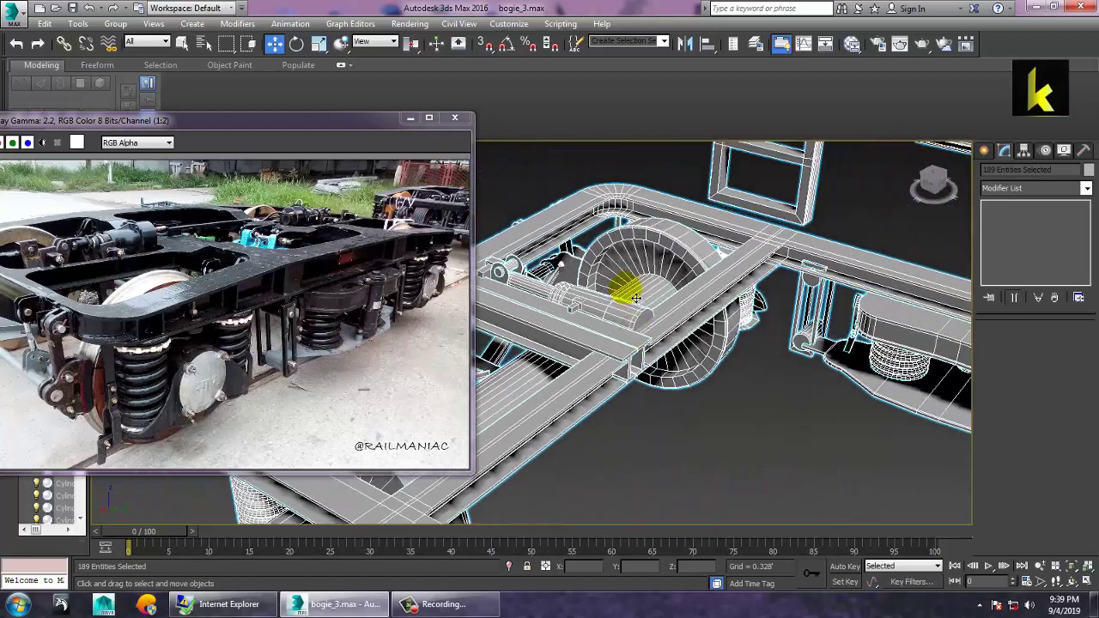
click(635, 320)
scroll(636, 319, up, 5)
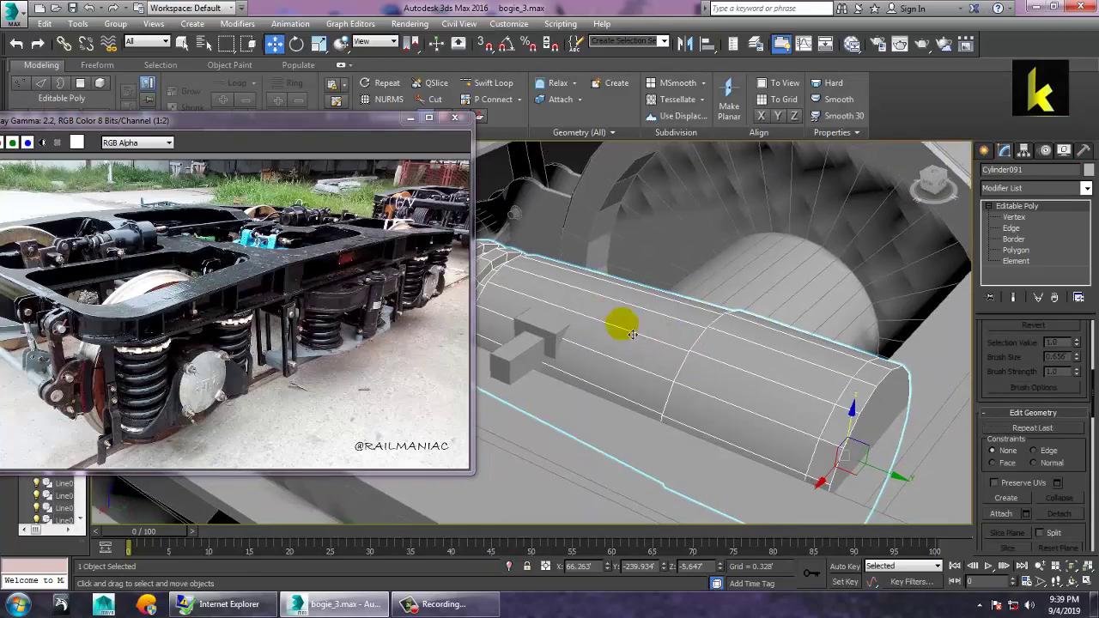
scroll(613, 311, down, 3)
alt+middle_drag(792, 390, 824, 352)
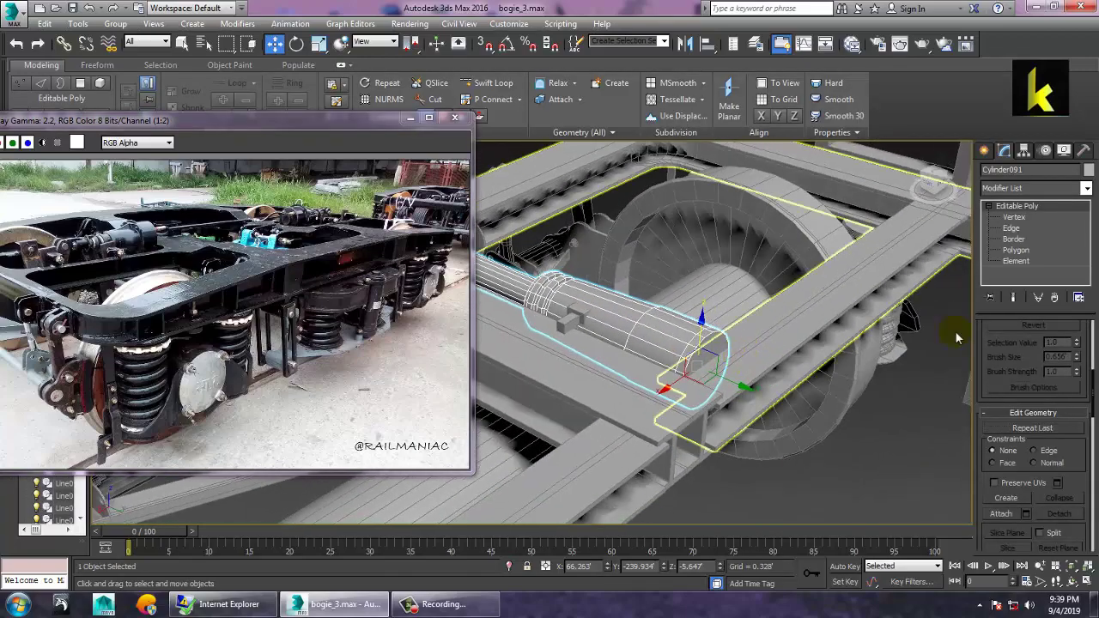
click(1015, 250)
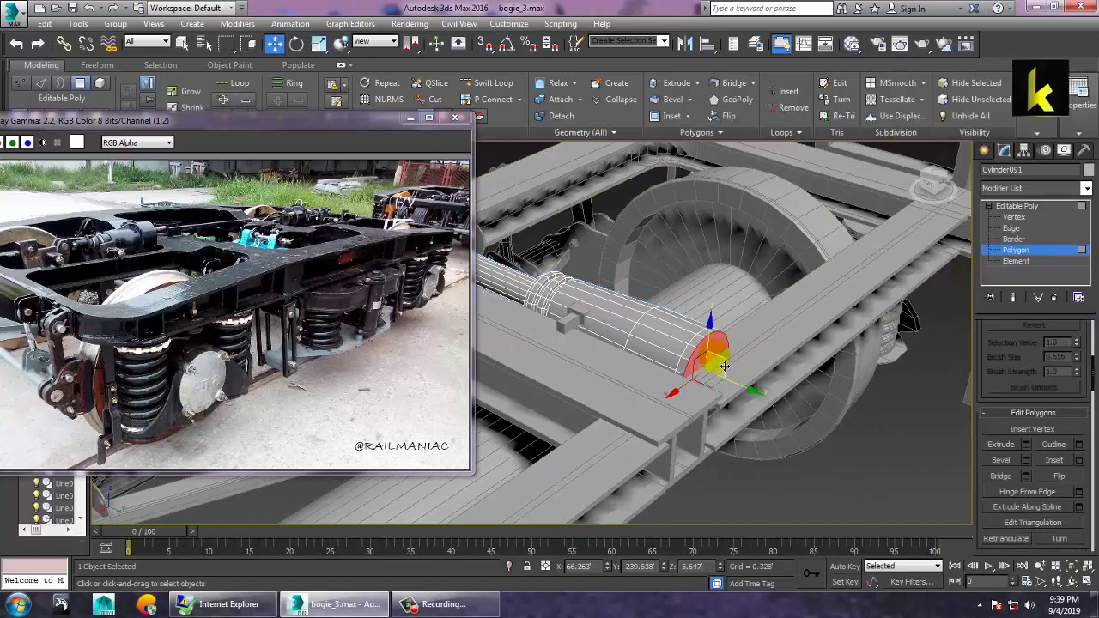
Draw a straight line along Y in the top view from the brake cylinder's end to the opposite cross beam, about 28' long
click(984, 151)
key(alt+w)
middle_click(612, 320)
key(alt+w)
scroll(612, 320, down, 5)
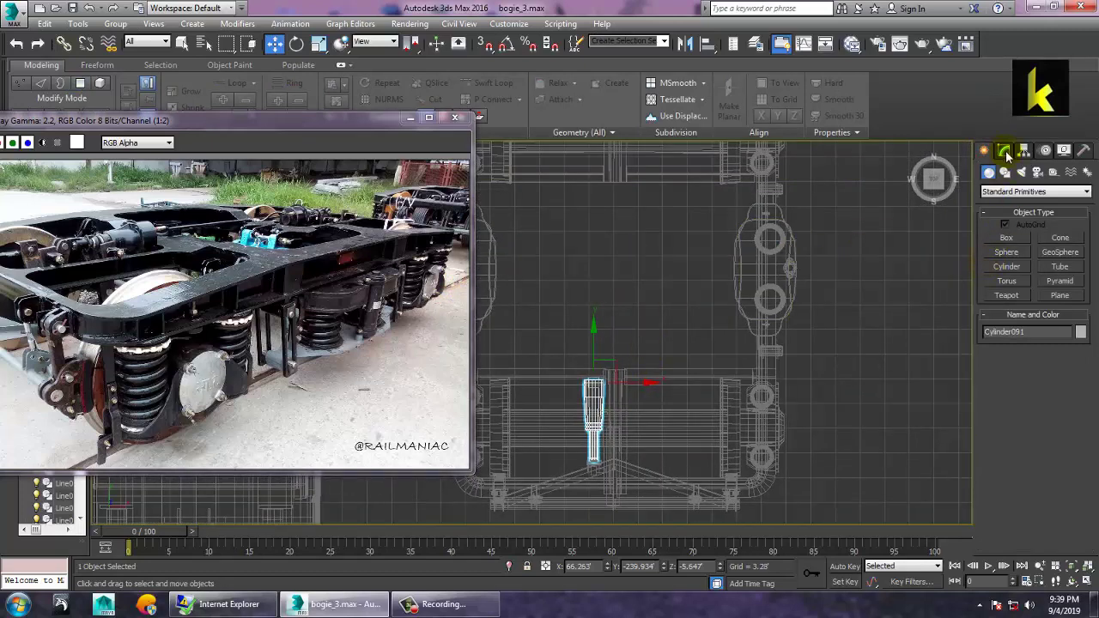
click(1004, 172)
click(1007, 249)
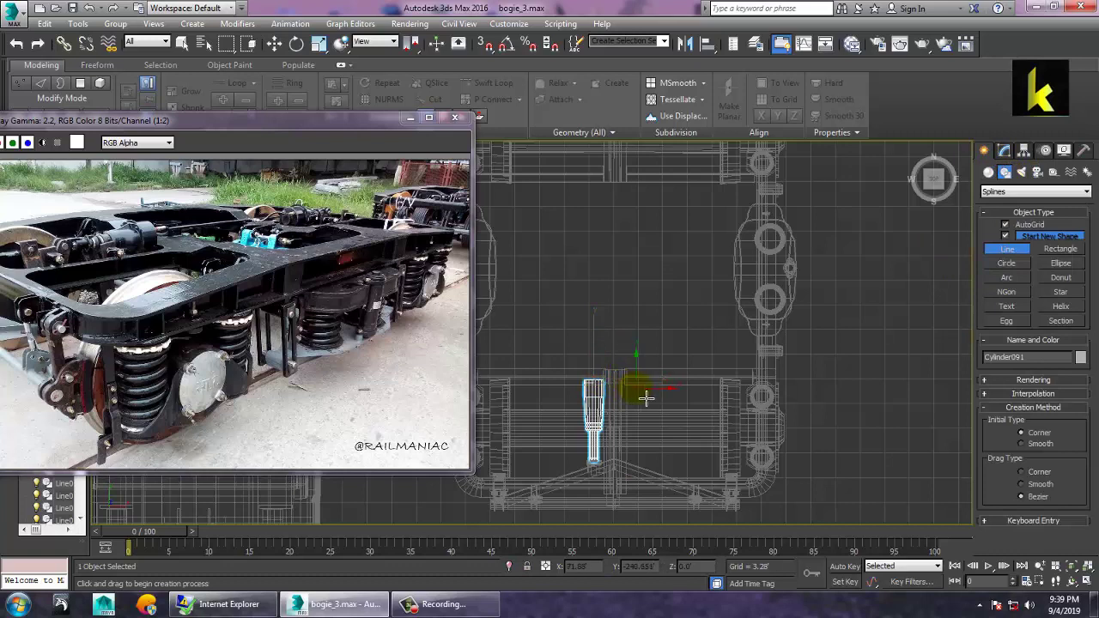
click(594, 382)
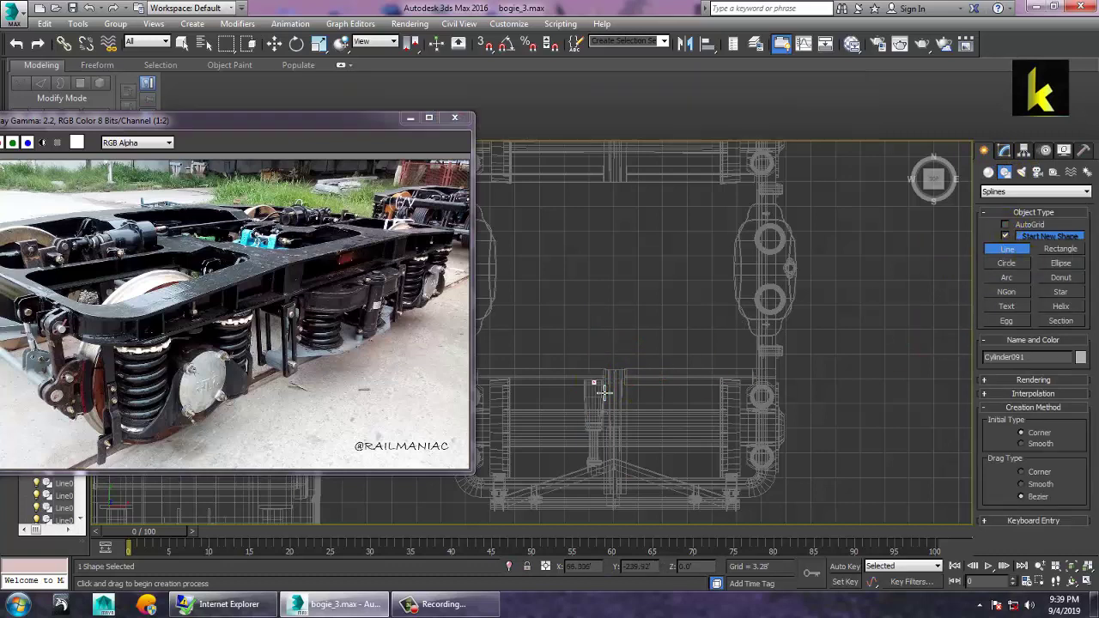
shift+right_click(591, 172)
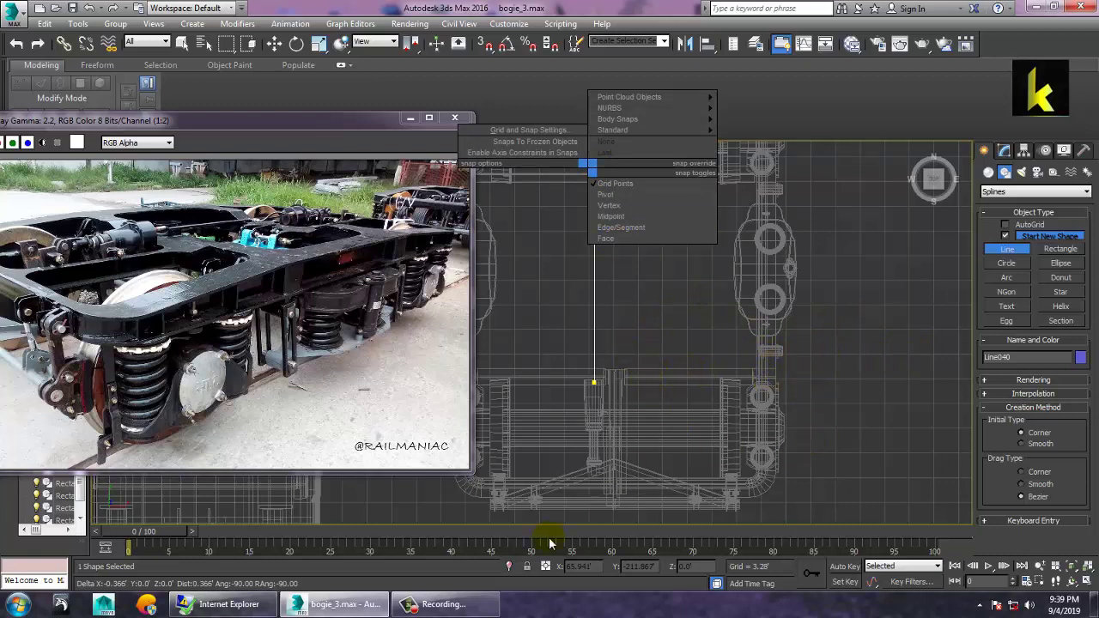
click(1006, 154)
right_click(707, 235)
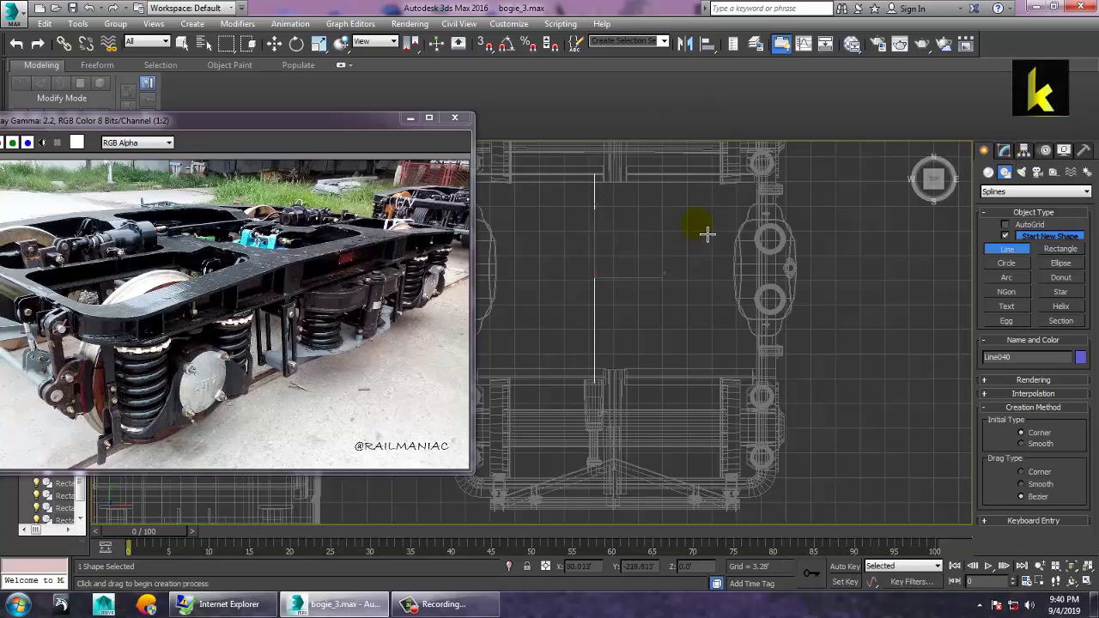
right_click(670, 312)
Lower the line along Z to about -5.359' in the perspective view, toward the brake cylinder's height
key(alt+w)
scroll(800, 421, up, 2)
key(alt+w)
scroll(756, 391, down, 3)
scroll(773, 406, down, 5)
alt+middle_drag(772, 406, 644, 390)
middle_drag(824, 389, 701, 382)
scroll(701, 380, up, 4)
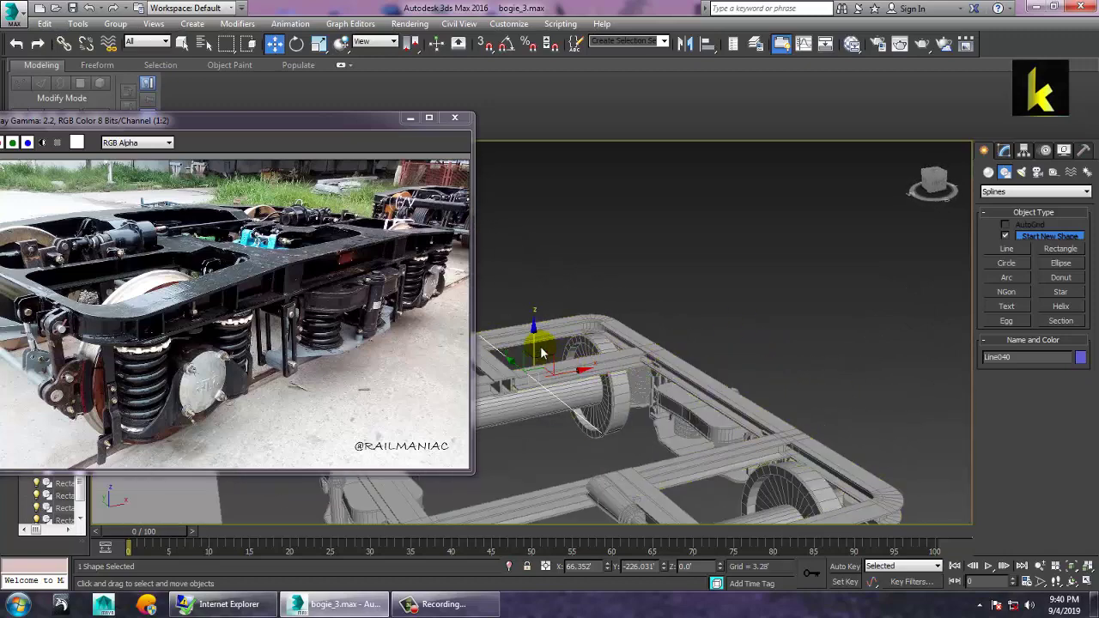
drag(545, 352, 546, 395)
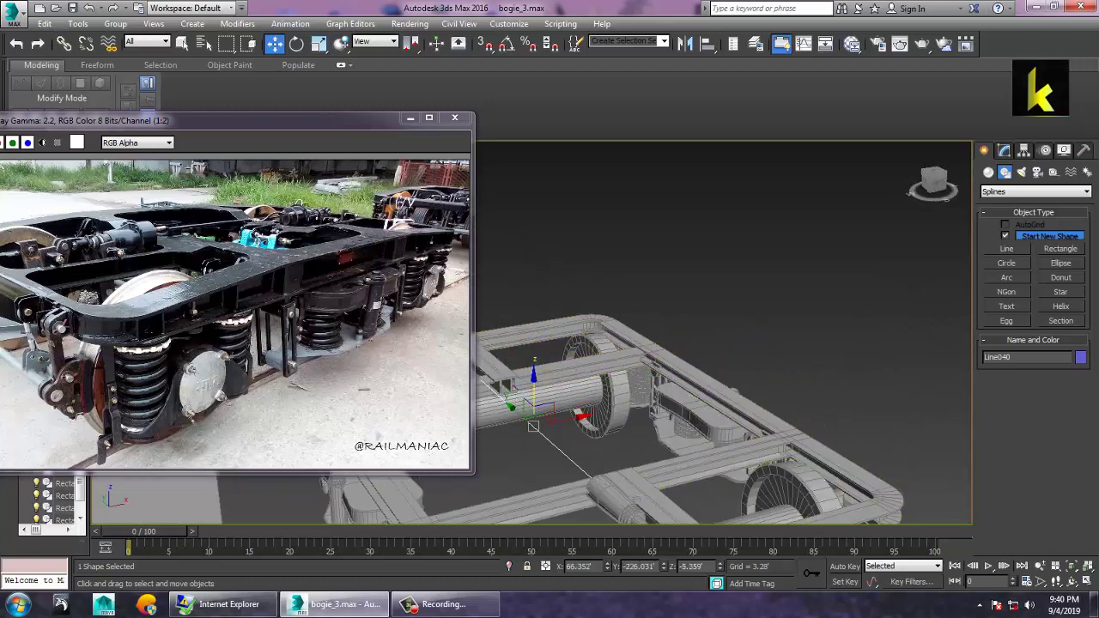
Make the connecting rod line render as a tube in the viewport and renderer, with a radial thickness of 0.506'
click(1004, 153)
click(1002, 349)
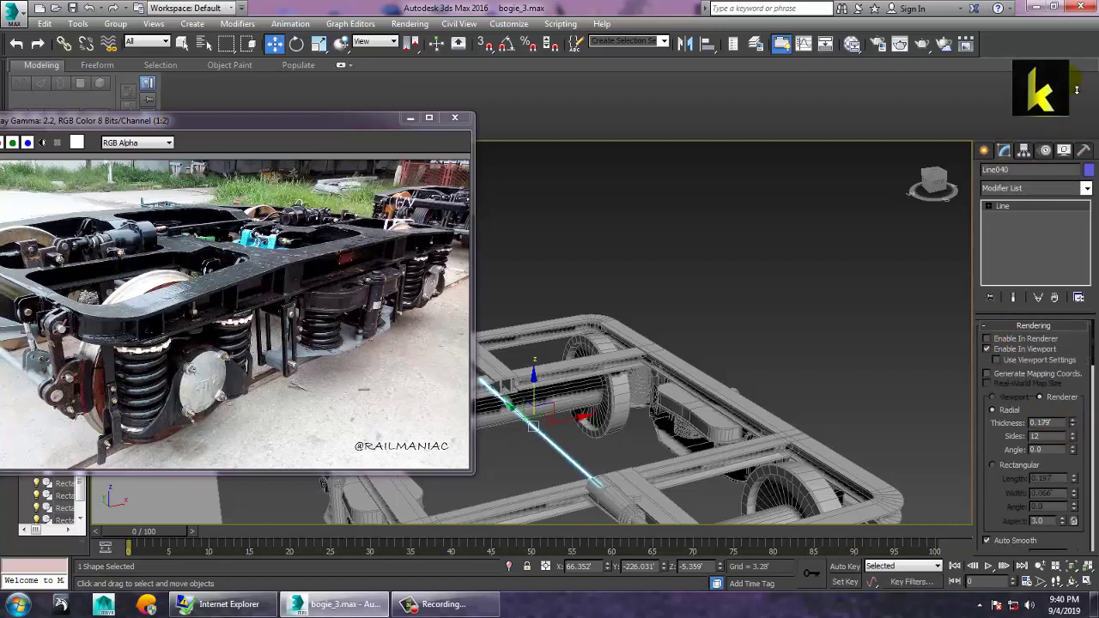
drag(1071, 573, 7, 189)
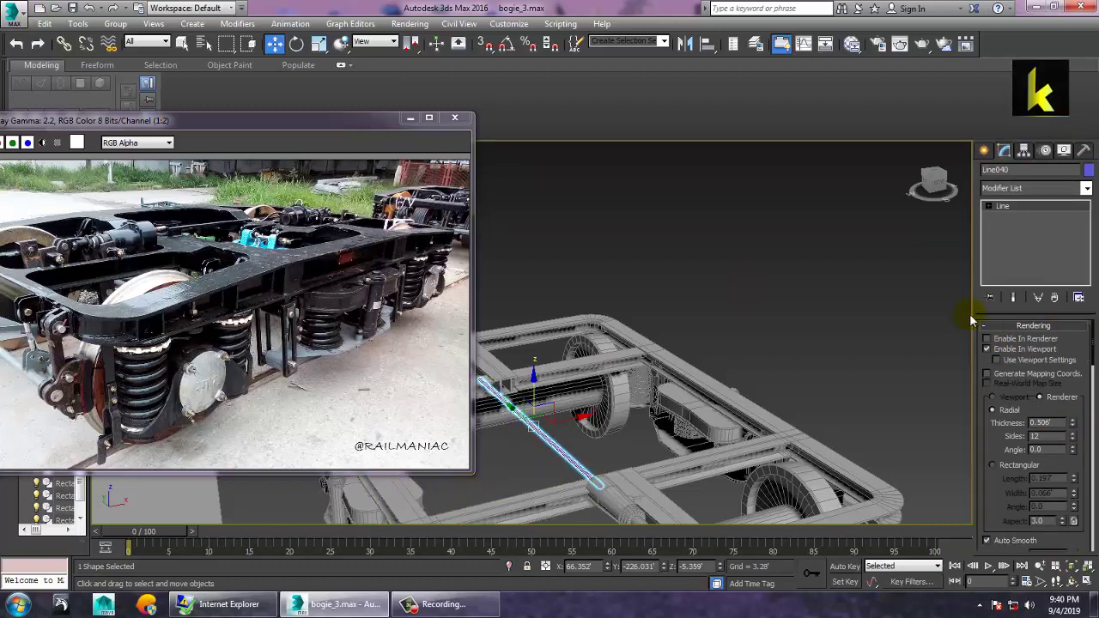
click(996, 341)
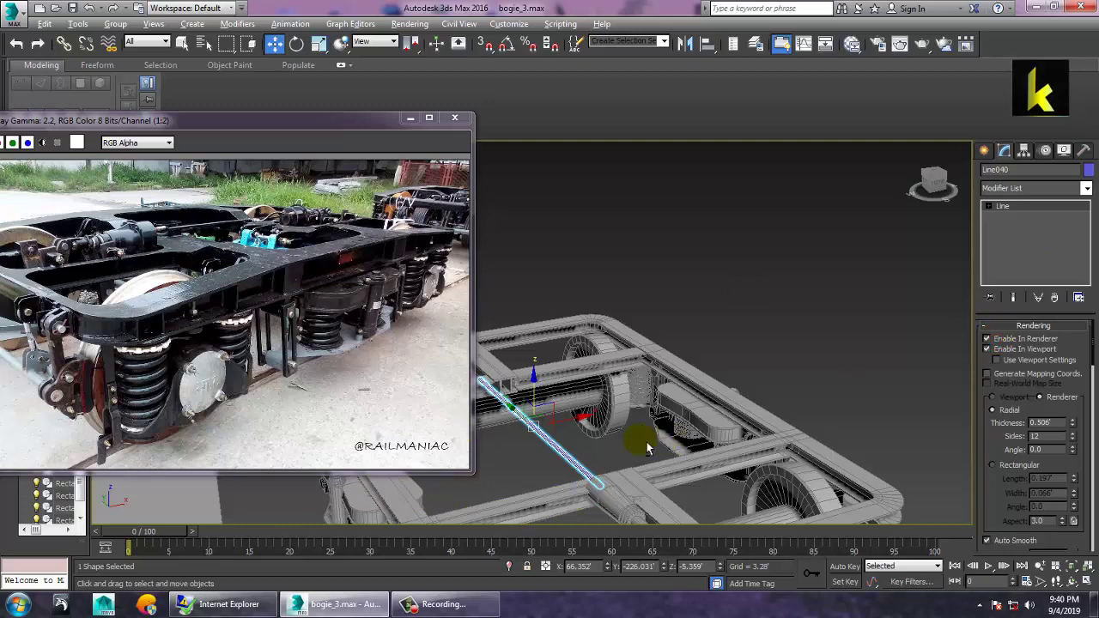
Examine the thickened rod from several angles and compare its end connections with the reference photo
scroll(606, 433, up, 5)
mouse_move(698, 417)
alt+middle_down()
mouse_move(640, 403)
mouse_move(704, 414)
alt+middle_up()
scroll(1033, 446, down, 2)
alt+middle_drag(775, 412, 927, 392)
mouse_move(613, 451)
alt+middle_down()
mouse_move(661, 422)
mouse_move(601, 435)
alt+middle_up()
scroll(599, 436, up, 2)
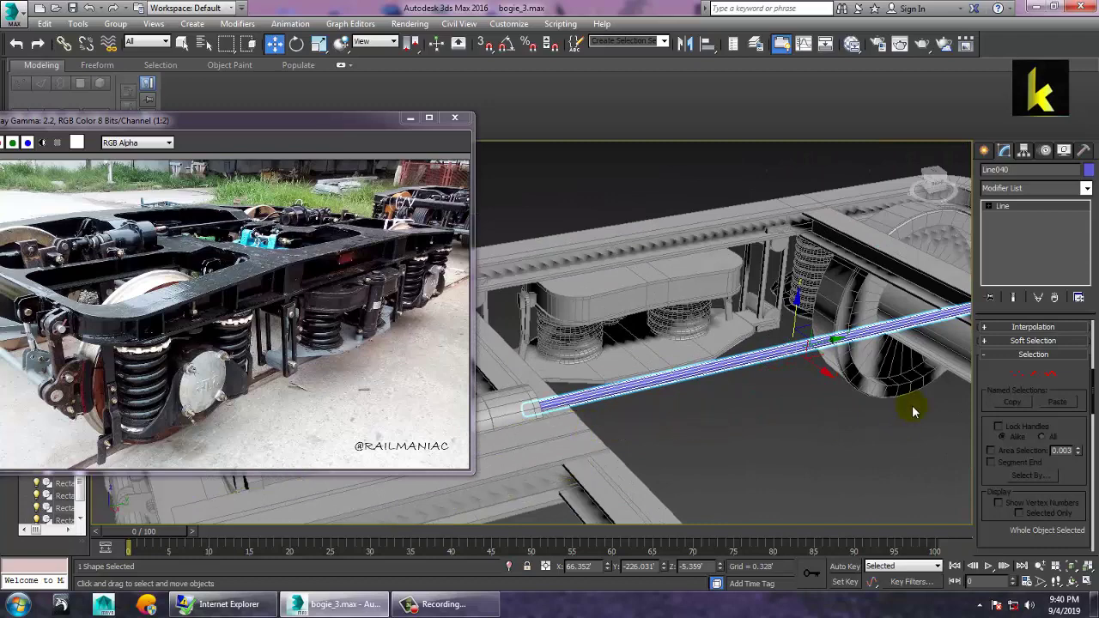
scroll(246, 226, up, 2)
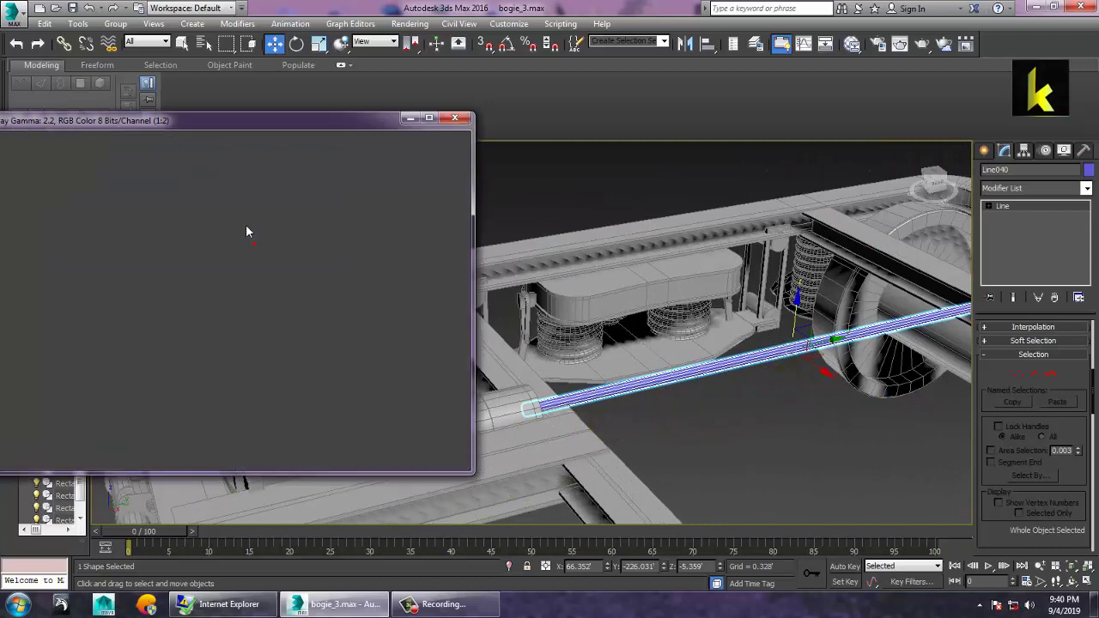
middle_drag(375, 264, 285, 277)
middle_drag(764, 363, 748, 394)
scroll(738, 364, down, 4)
Select the six brake cylinder assembly parts, excluding the frame, axle and connecting rod from the selection
click(620, 395)
alt+middle_drag(657, 410, 786, 451)
scroll(630, 402, up, 3)
drag(526, 304, 612, 432)
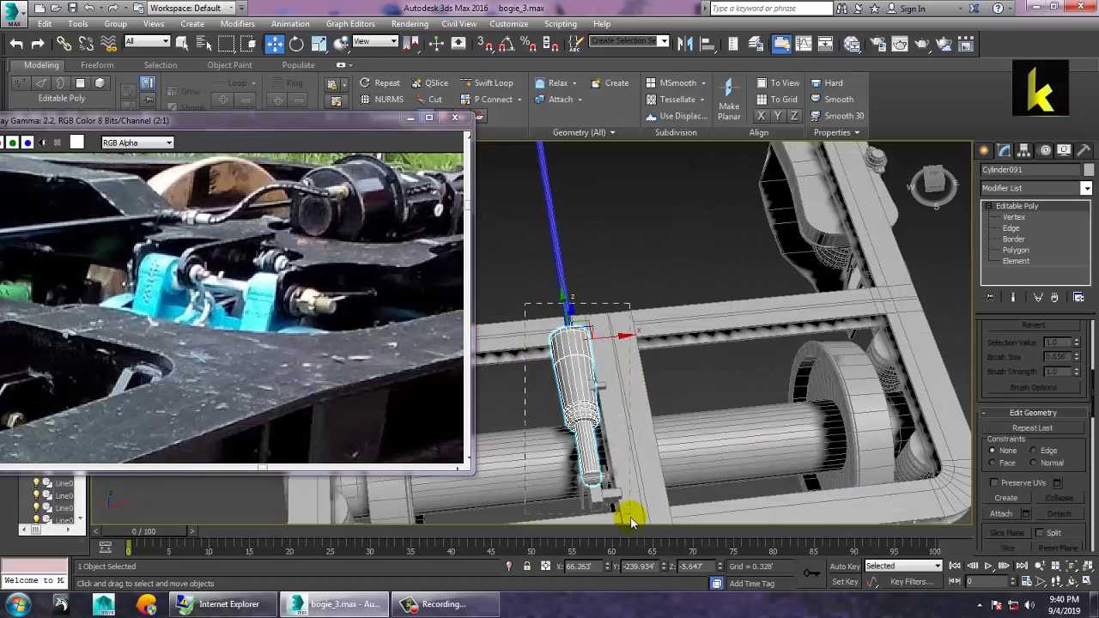
drag(632, 522, 632, 521)
alt+drag(688, 283, 876, 544)
alt+middle_drag(685, 397, 814, 403)
alt+drag(701, 484, 688, 493)
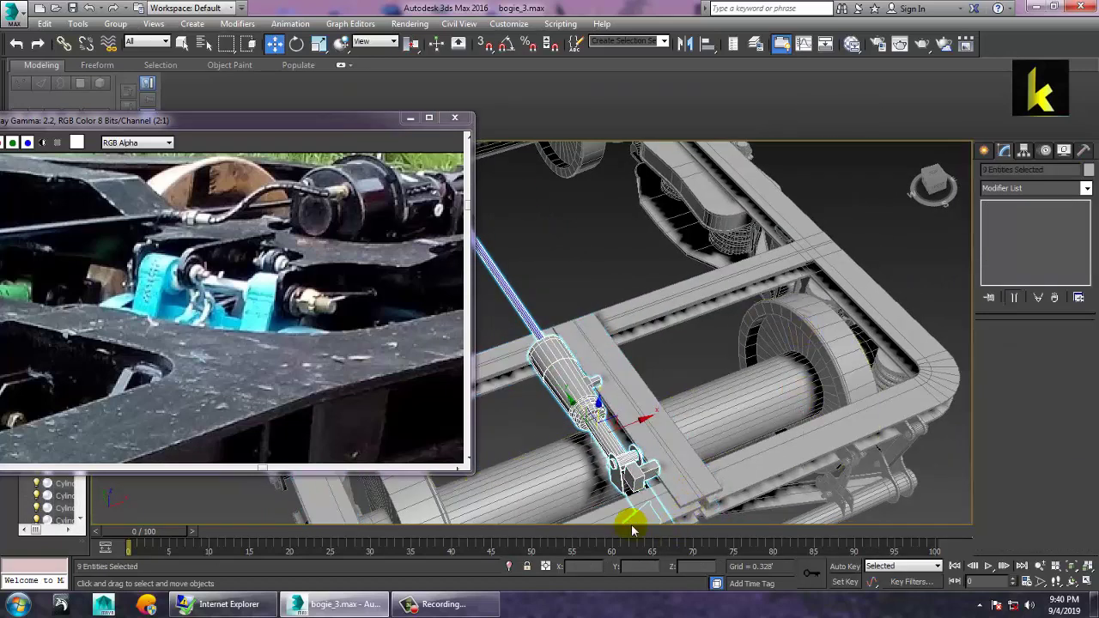
alt+middle_drag(749, 452, 770, 362)
alt+drag(750, 516, 639, 559)
scroll(738, 455, down, 6)
alt+middle_drag(758, 427, 580, 461)
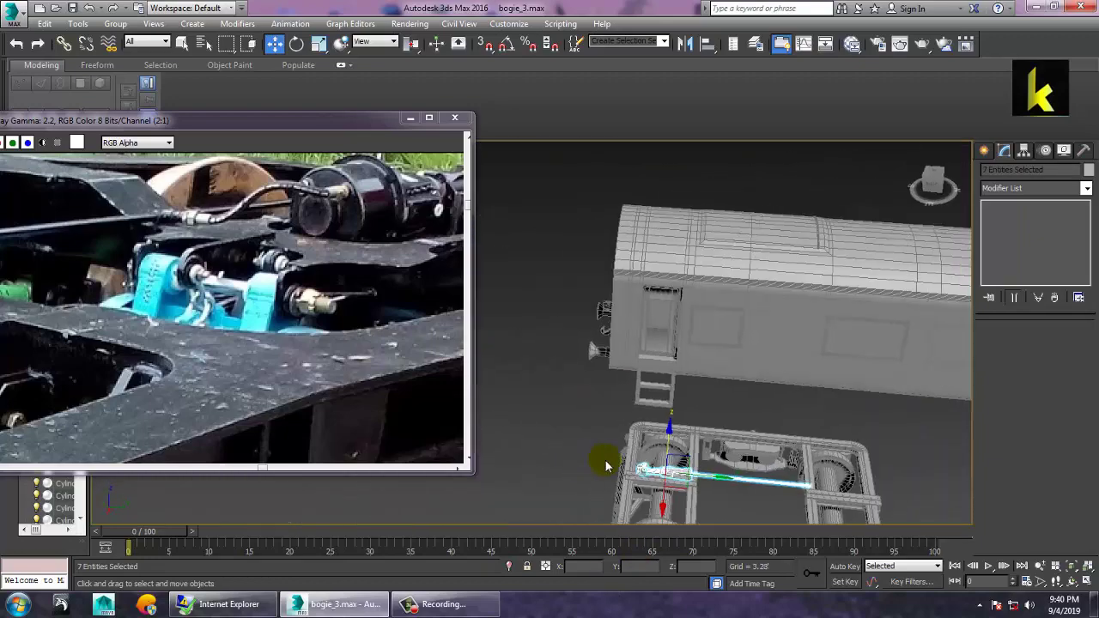
scroll(579, 461, up, 2)
alt+drag(812, 432, 899, 564)
alt+click(675, 318)
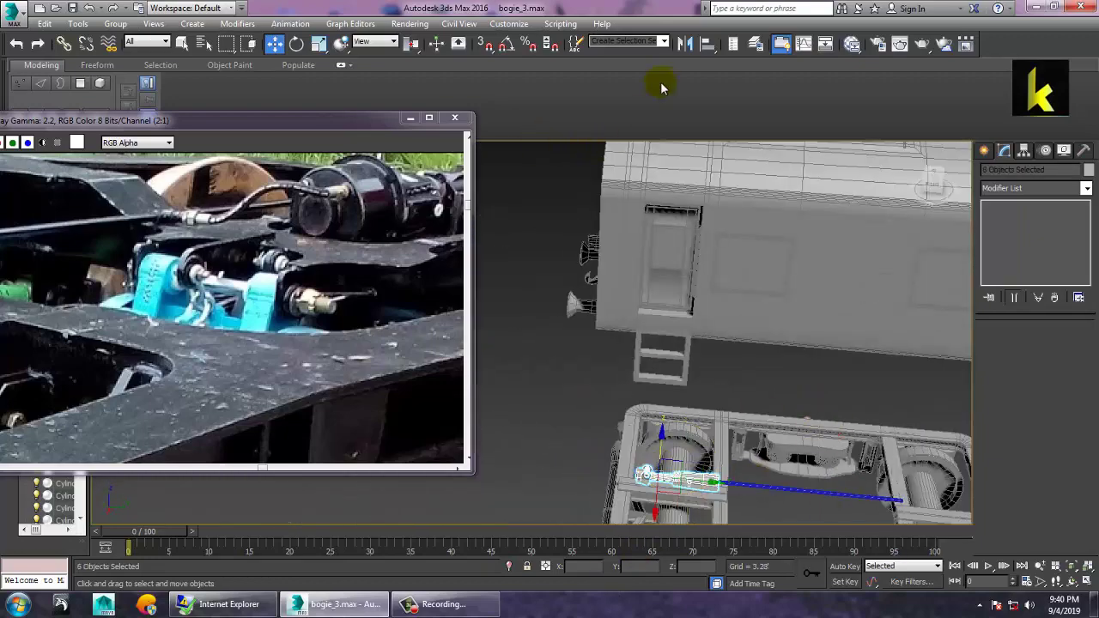
Mirror a copy of the brake cylinder assembly about Y and move it along Y to the rod's opposite end
click(685, 45)
click(529, 245)
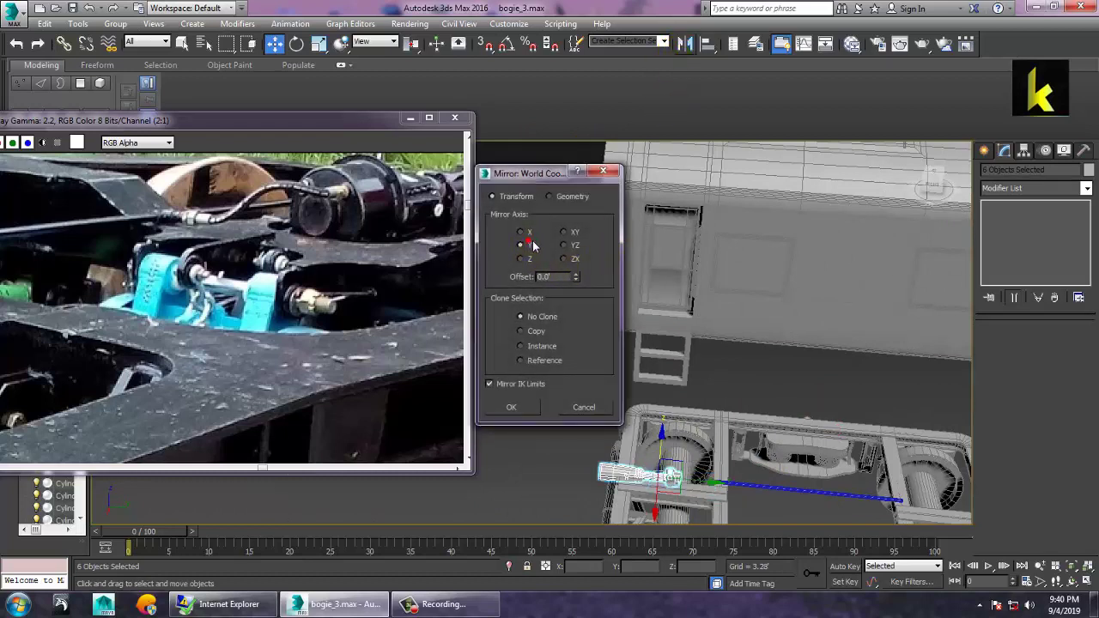
click(519, 414)
middle_drag(783, 446, 546, 330)
drag(594, 421, 894, 464)
alt+middle_drag(867, 451, 765, 438)
middle_drag(764, 438, 656, 383)
Examine in the reference photo how the connecting rod meets the brake cylinders at both ends, with the rod selected
middle_drag(329, 299, 322, 358)
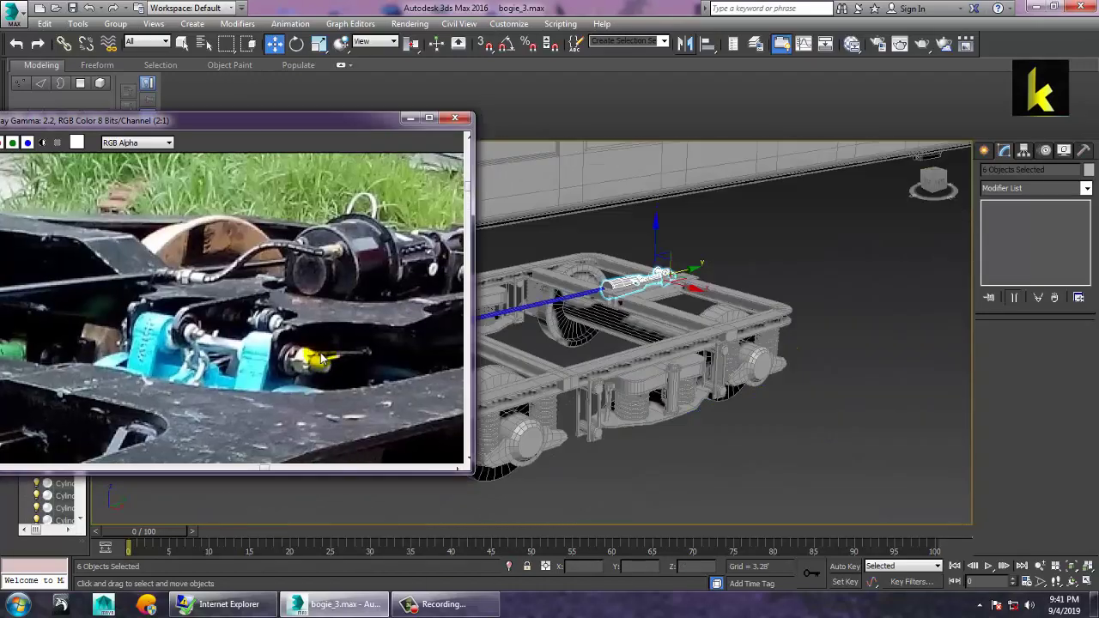
middle_drag(613, 289, 666, 368)
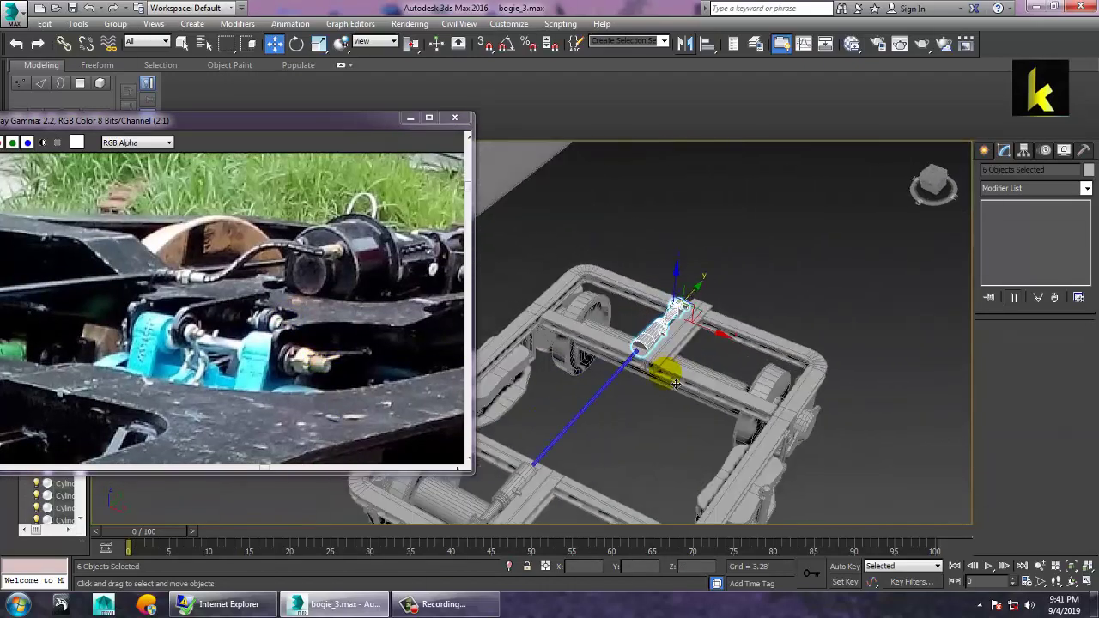
scroll(678, 352, up, 3)
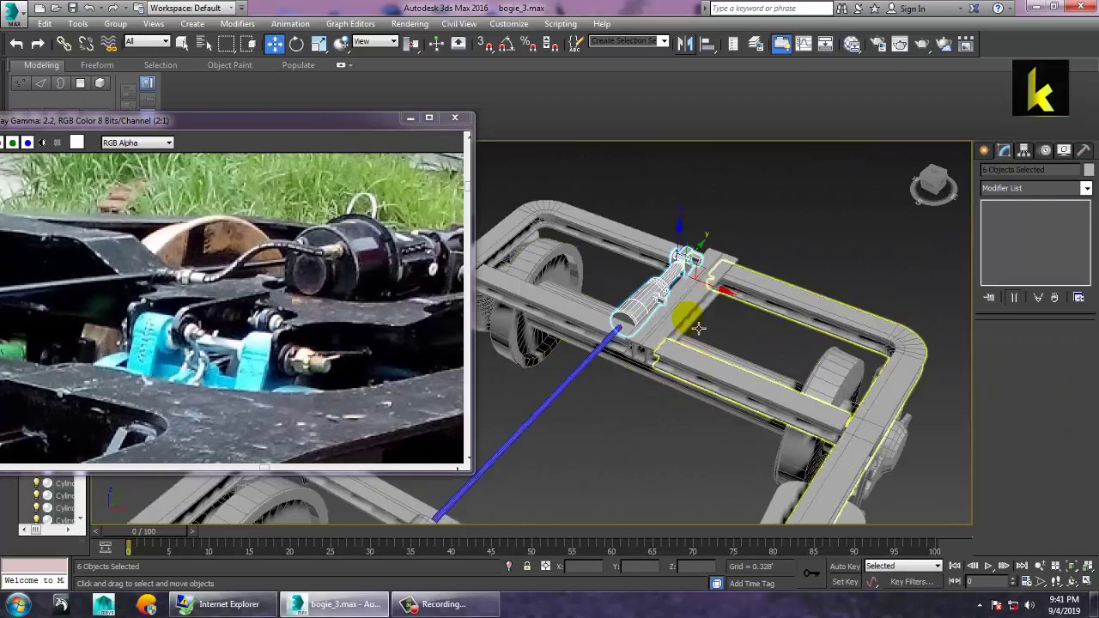
click(615, 355)
scroll(233, 339, down, 1)
scroll(233, 339, down, 1)
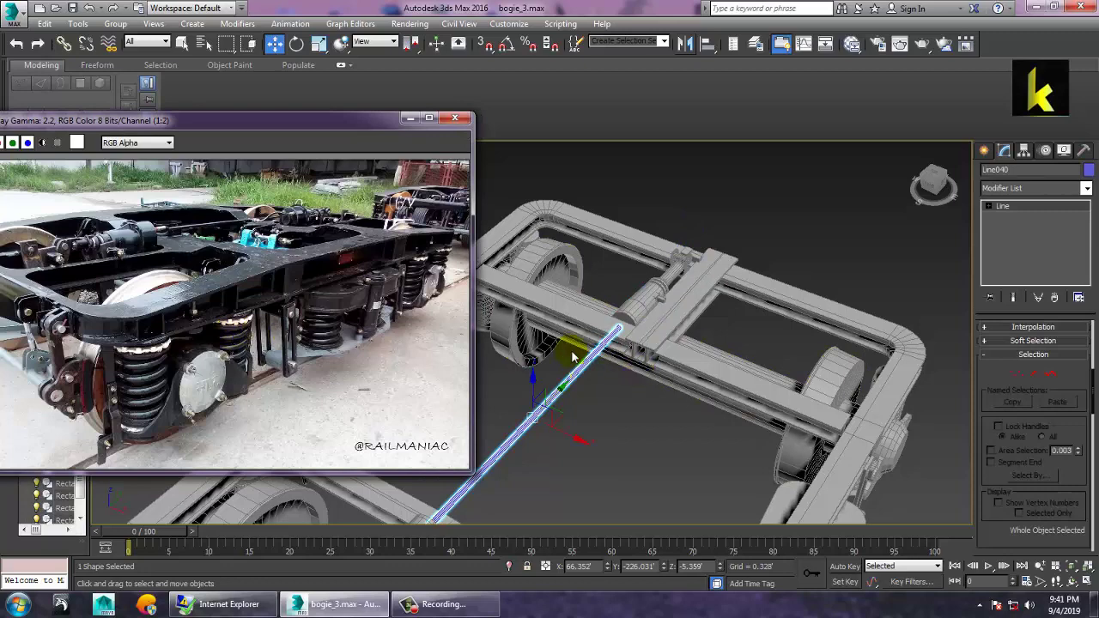
middle_drag(660, 379, 727, 356)
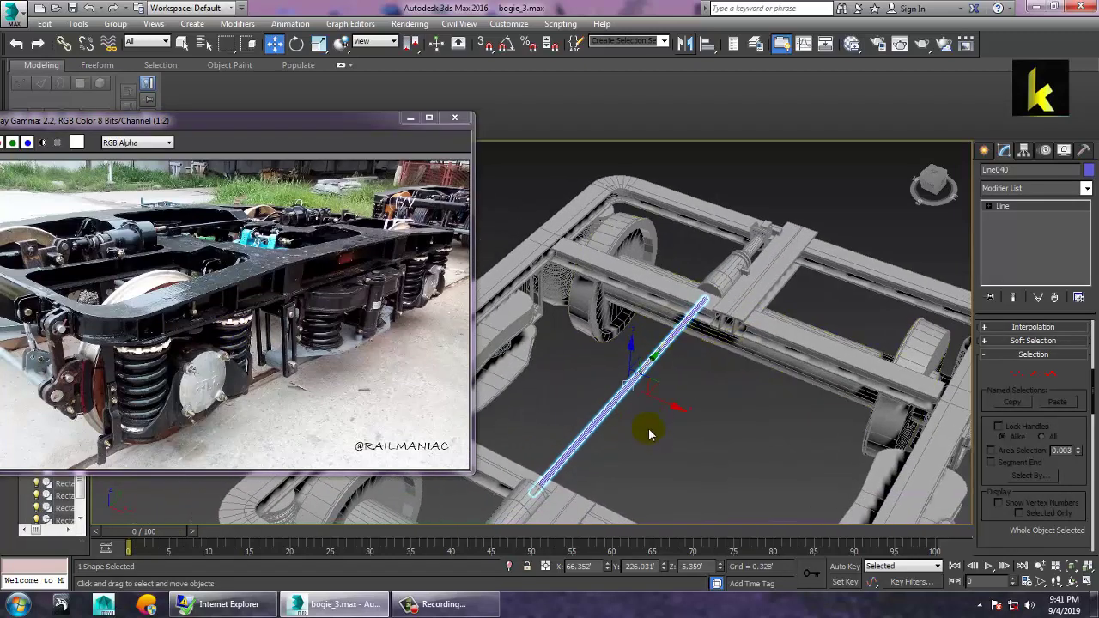
scroll(280, 279, up, 1)
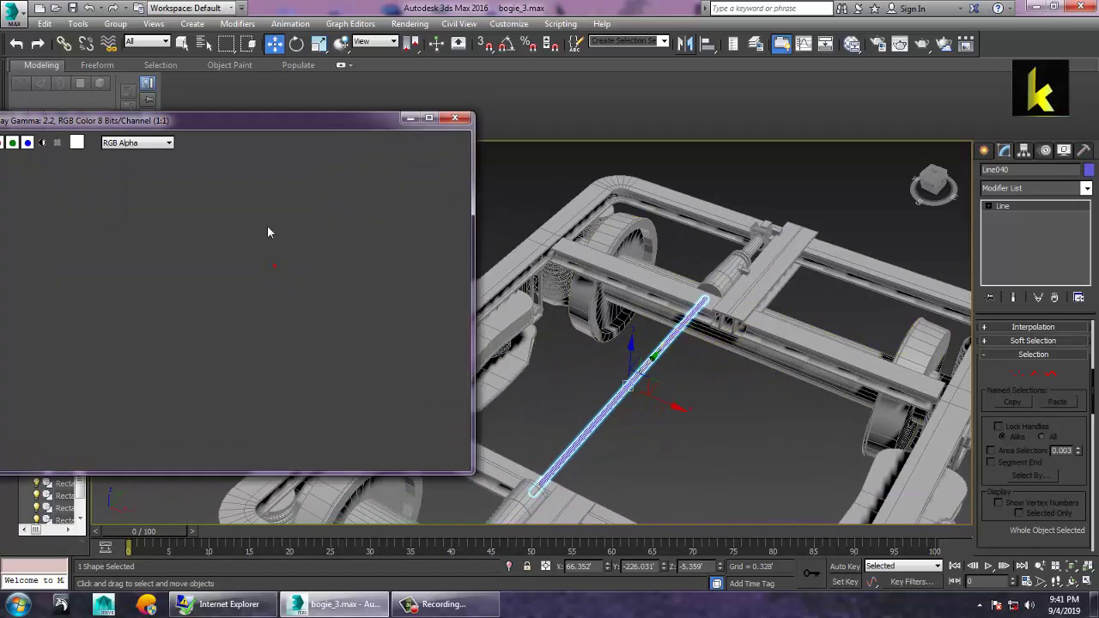
middle_drag(285, 281, 301, 277)
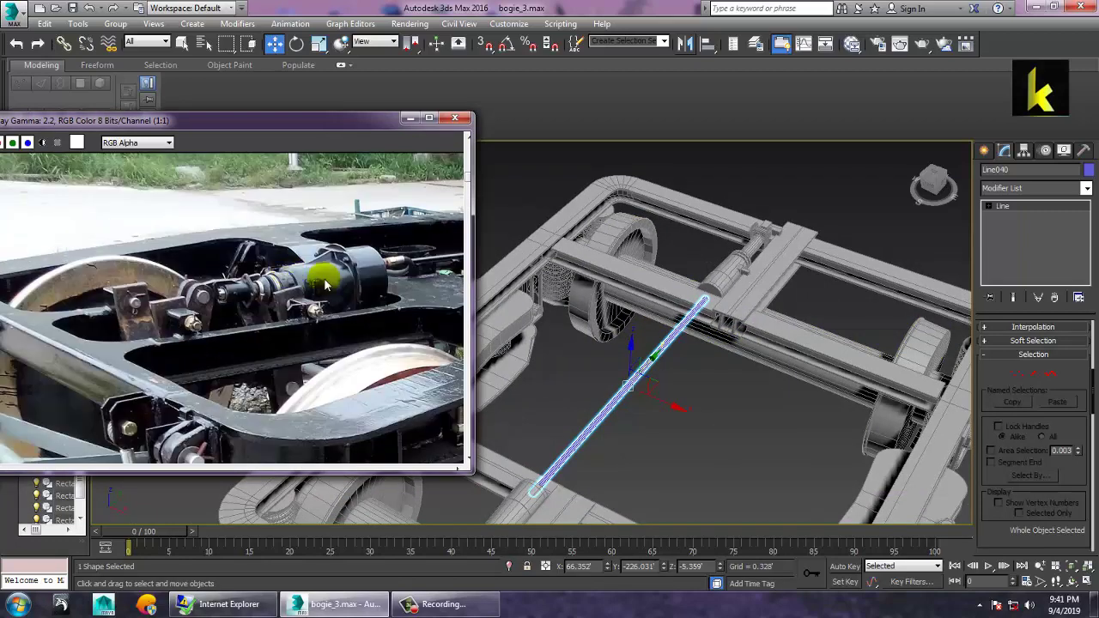
middle_drag(362, 317, 199, 325)
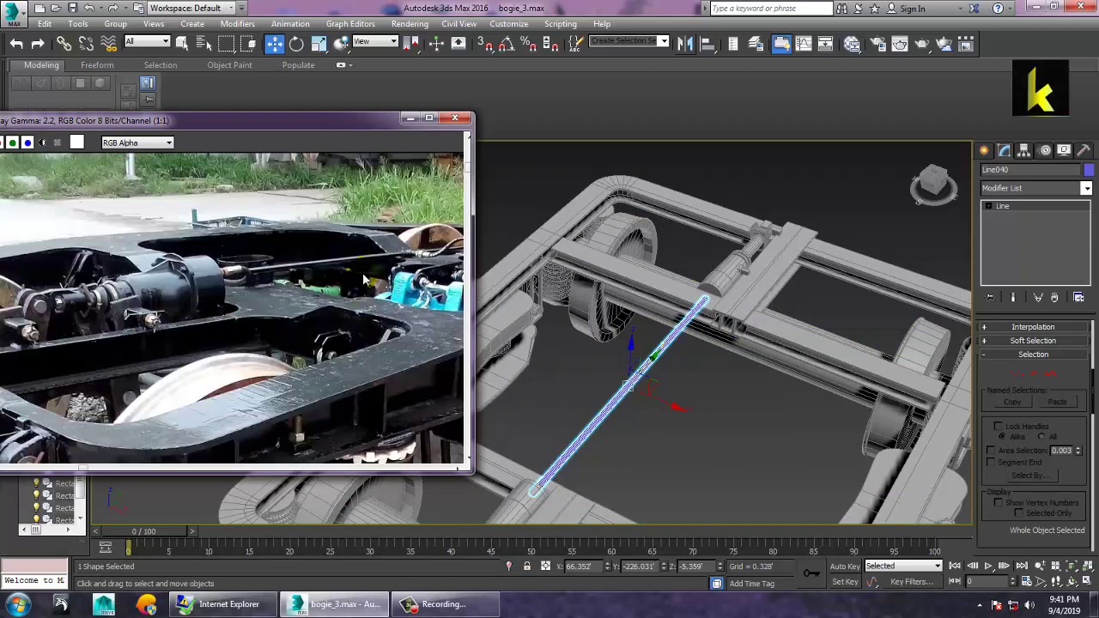
middle_drag(362, 299, 169, 305)
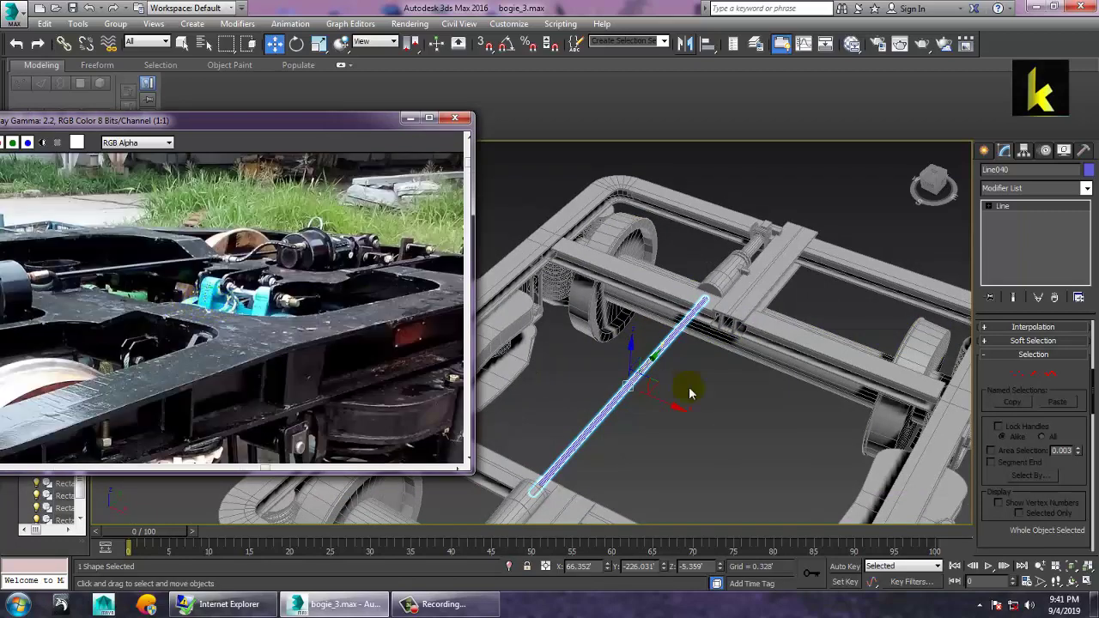
Shift the connecting rod sideways along X to about 63.619', offset from the brake cylinders' centres
alt+middle_drag(703, 385, 700, 343)
key(1)
drag(688, 273, 735, 315)
middle_drag(101, 287, 251, 302)
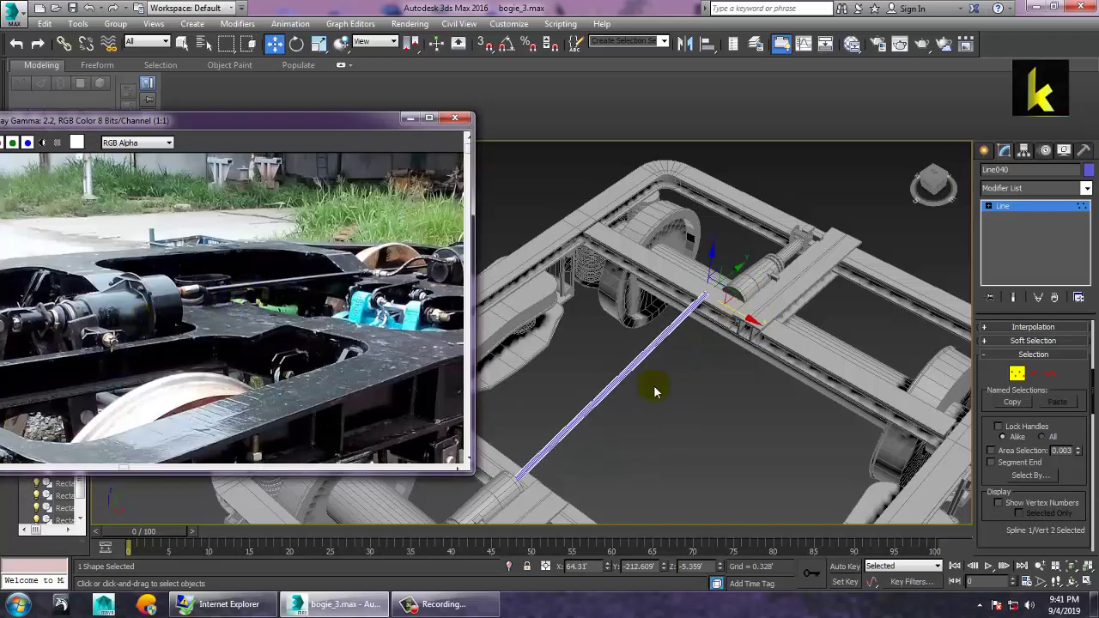
click(996, 207)
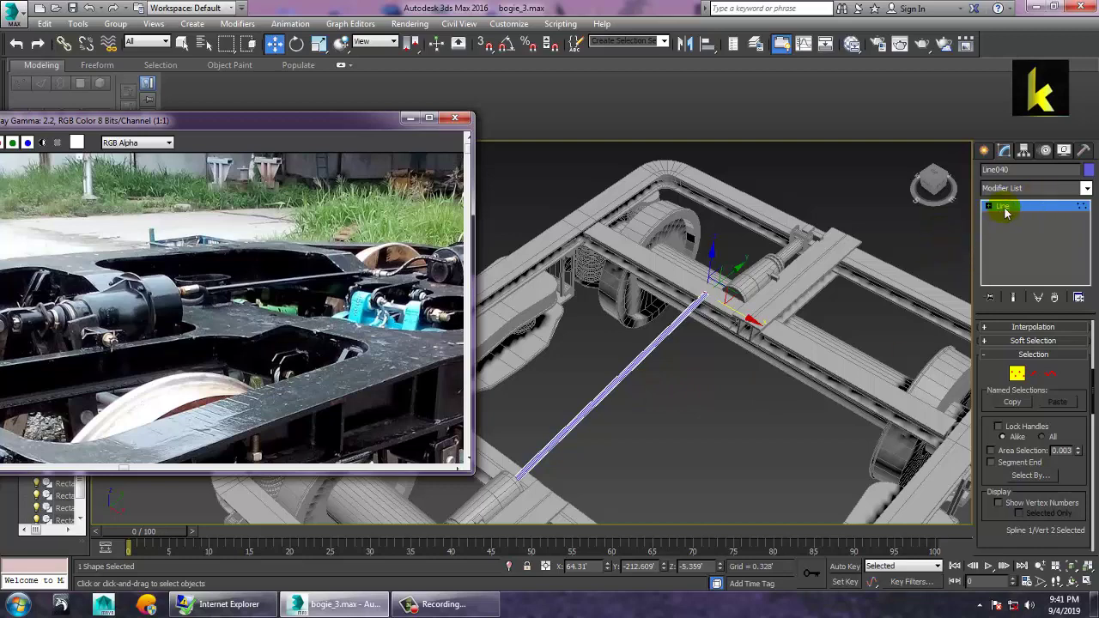
drag(675, 421, 649, 407)
Shorten the rod along Y by pulling both end vertices inward, placing the far end at about Y -213.548'
alt+middle_drag(778, 378, 695, 369)
key(1)
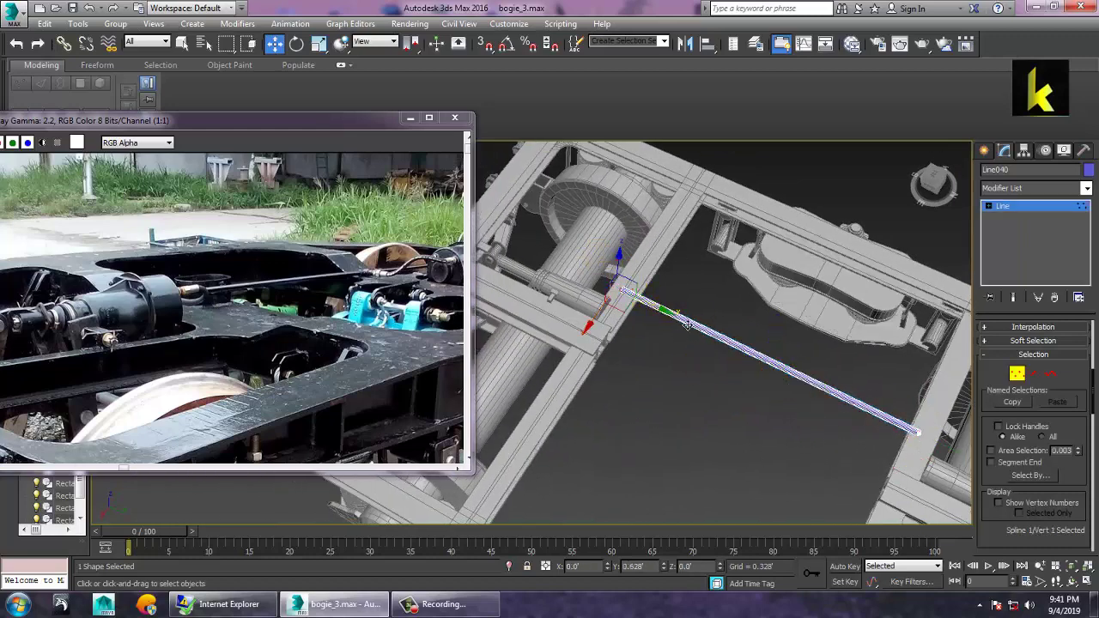
drag(890, 369, 953, 450)
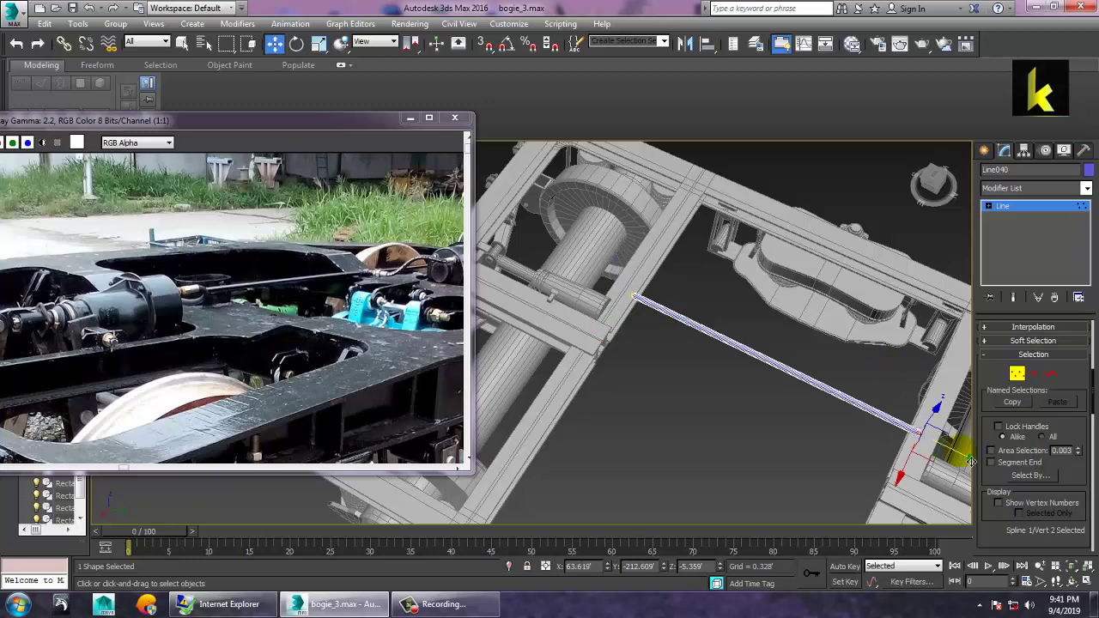
Move the reference photo window aside and frame the rod's far end near the brake cylinder in a maximized top view
key(alt+w)
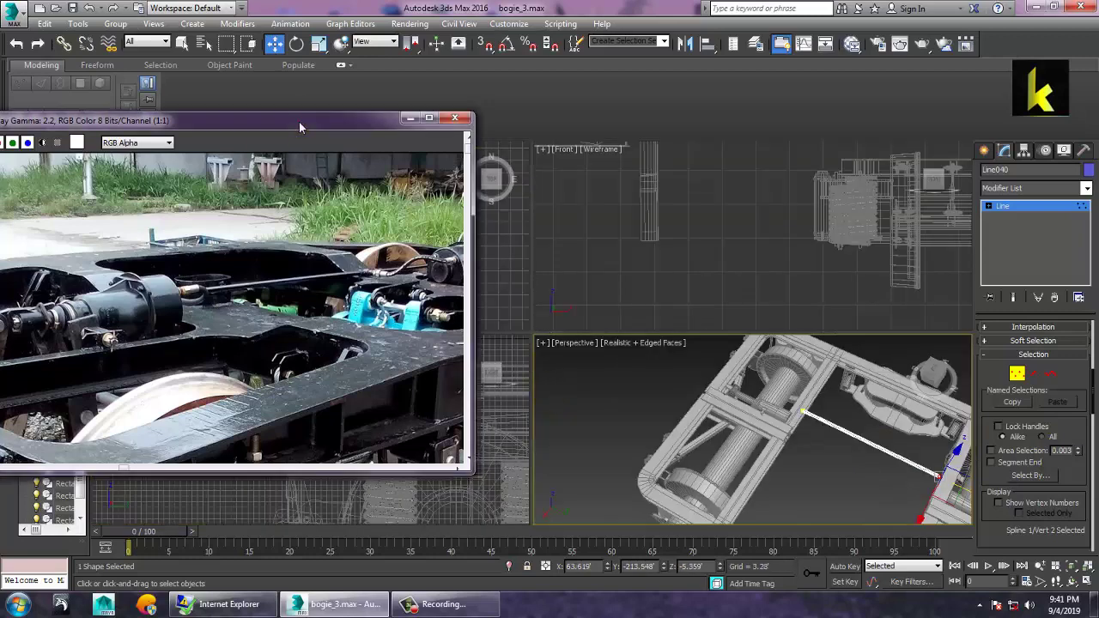
drag(301, 122, 205, 126)
middle_click(485, 310)
key(alt+w)
middle_drag(485, 309, 444, 307)
middle_drag(566, 158, 661, 312)
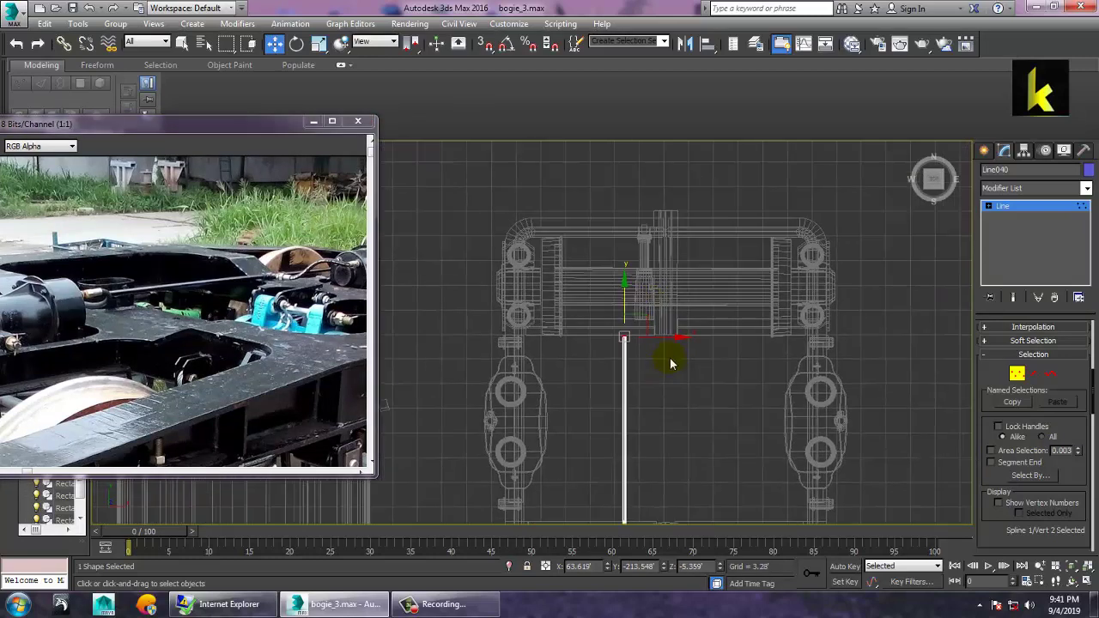
scroll(671, 356, up, 4)
middle_drag(674, 351, 668, 356)
scroll(668, 357, up, 2)
middle_drag(750, 284, 777, 340)
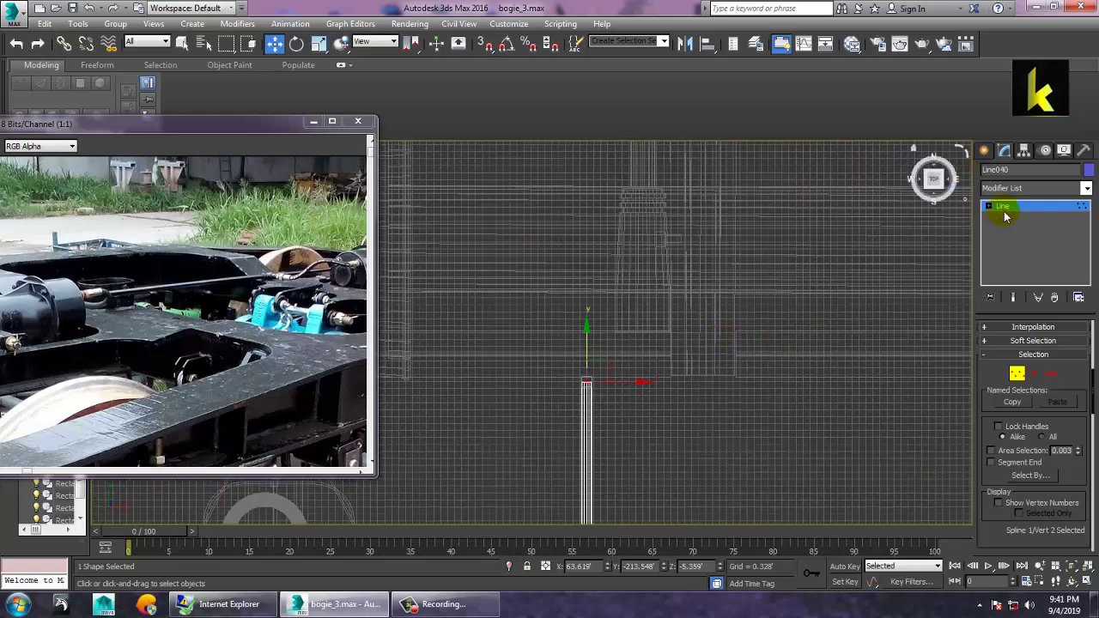
Try to draw a short curved line from the rod's far end toward the brake cylinder as part of the same shape
click(985, 152)
click(1007, 248)
scroll(649, 421, up, 4)
click(562, 437)
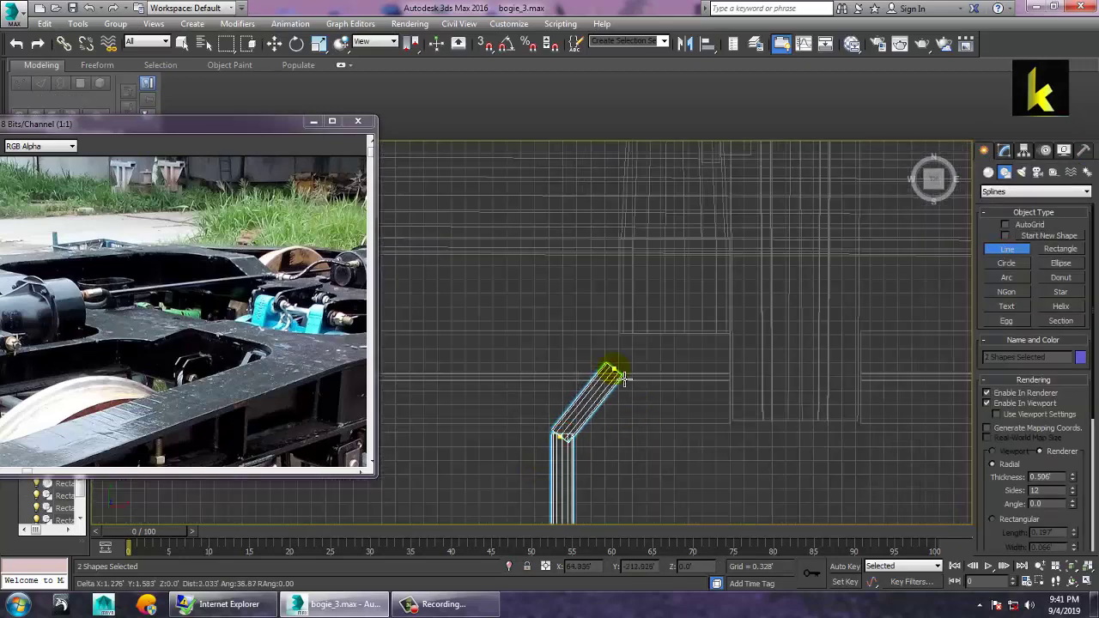
drag(623, 376, 671, 404)
right_click(670, 403)
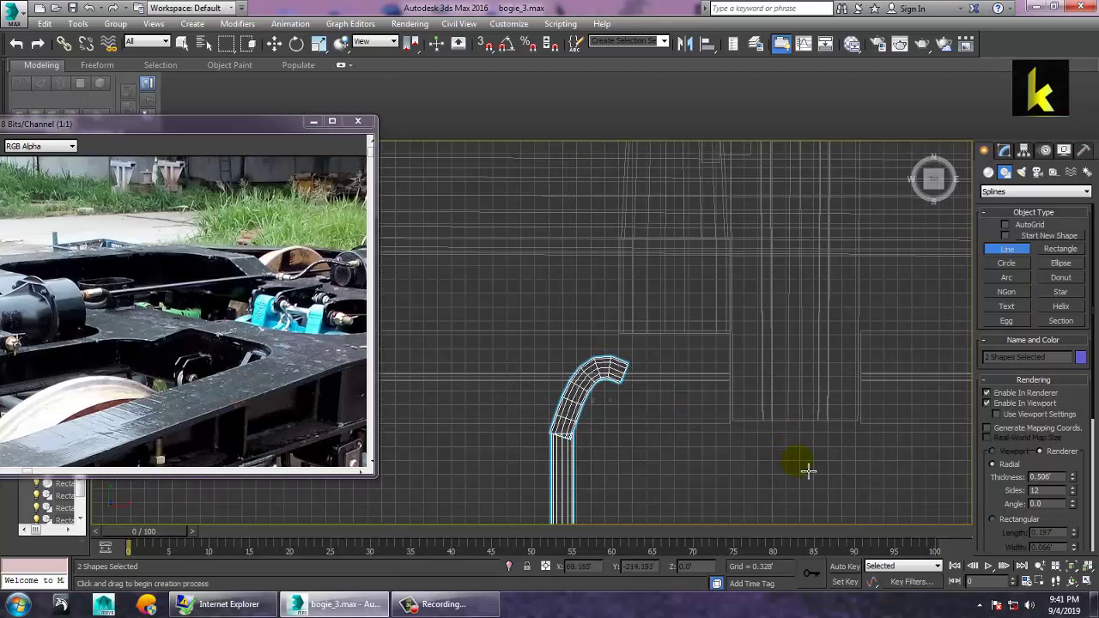
key(Delete)
key(ctrl+z)
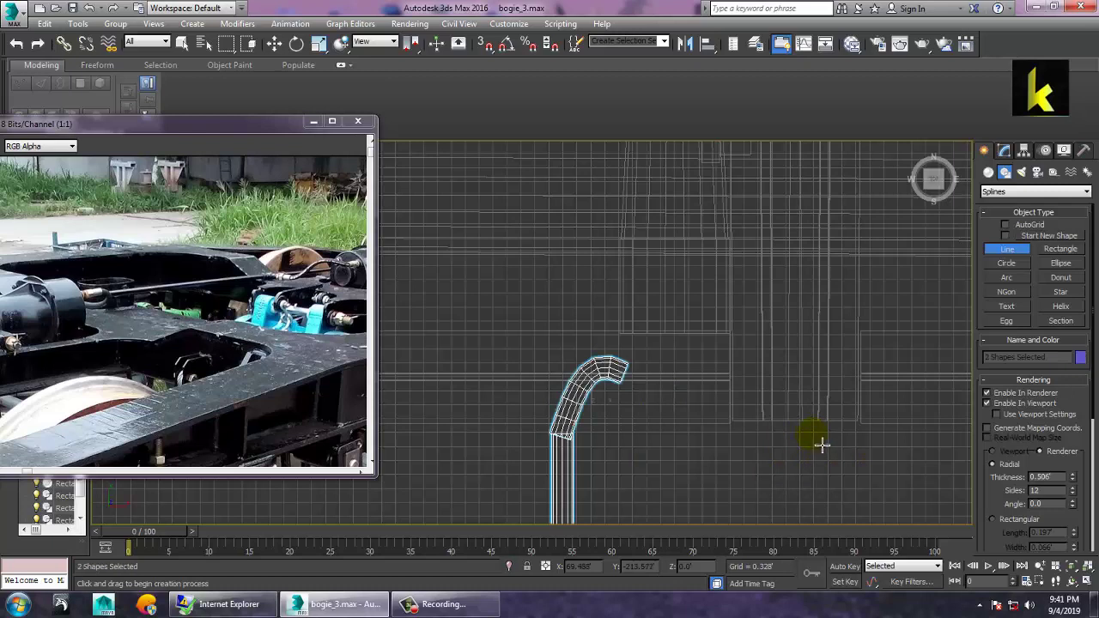
key(ctrl+z)
Draw an S-curved line from the rod's far end to the brake cylinder within the same shape, with Enable In Viewport off
click(1001, 255)
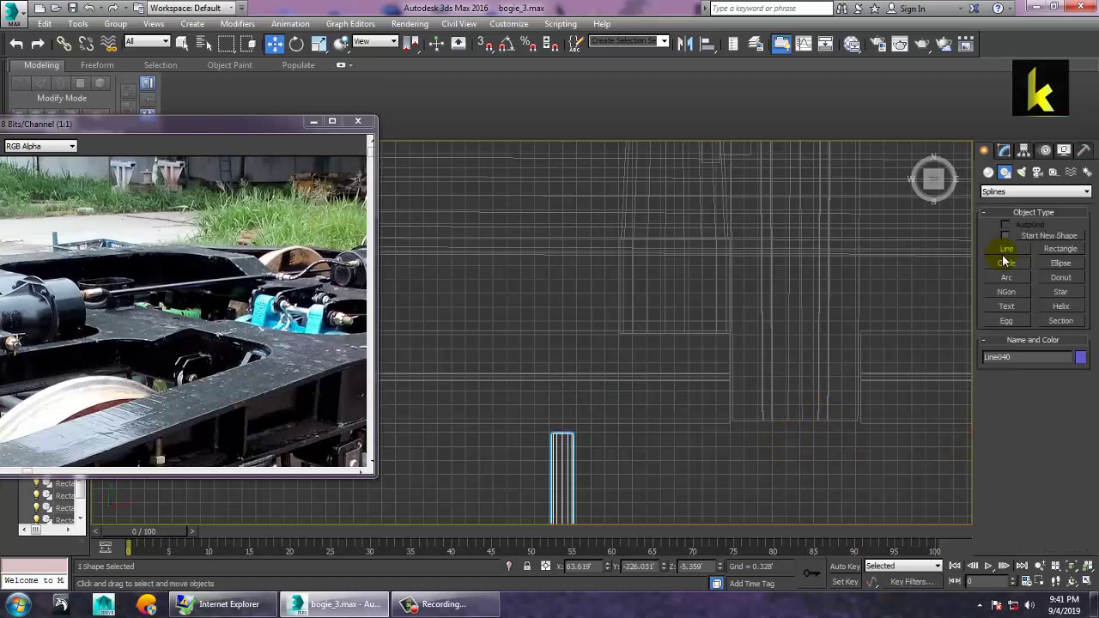
click(1006, 249)
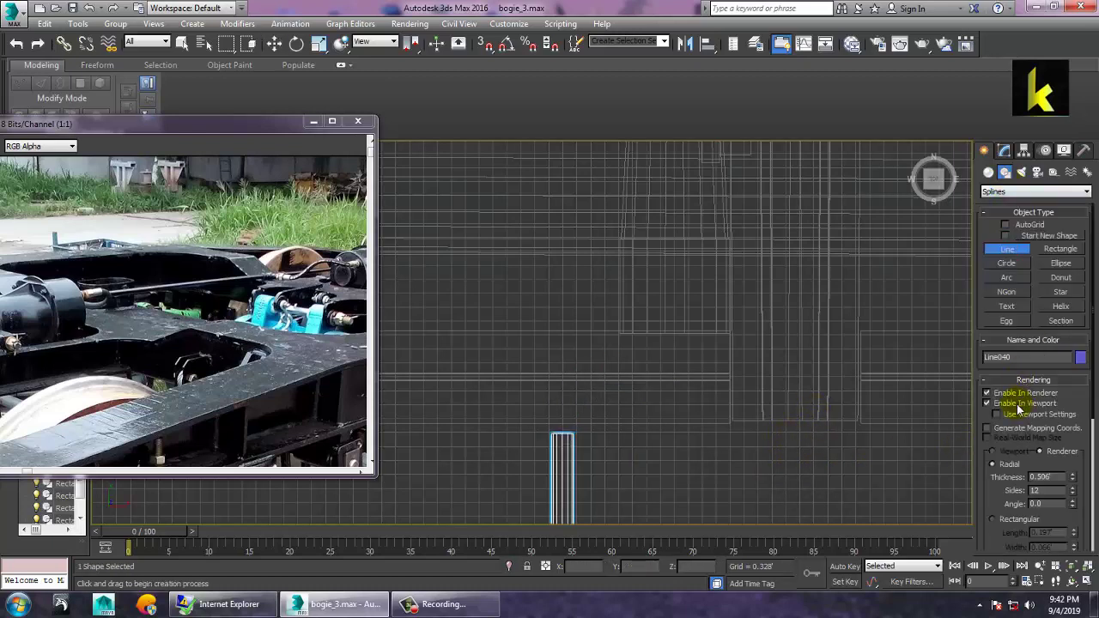
click(558, 437)
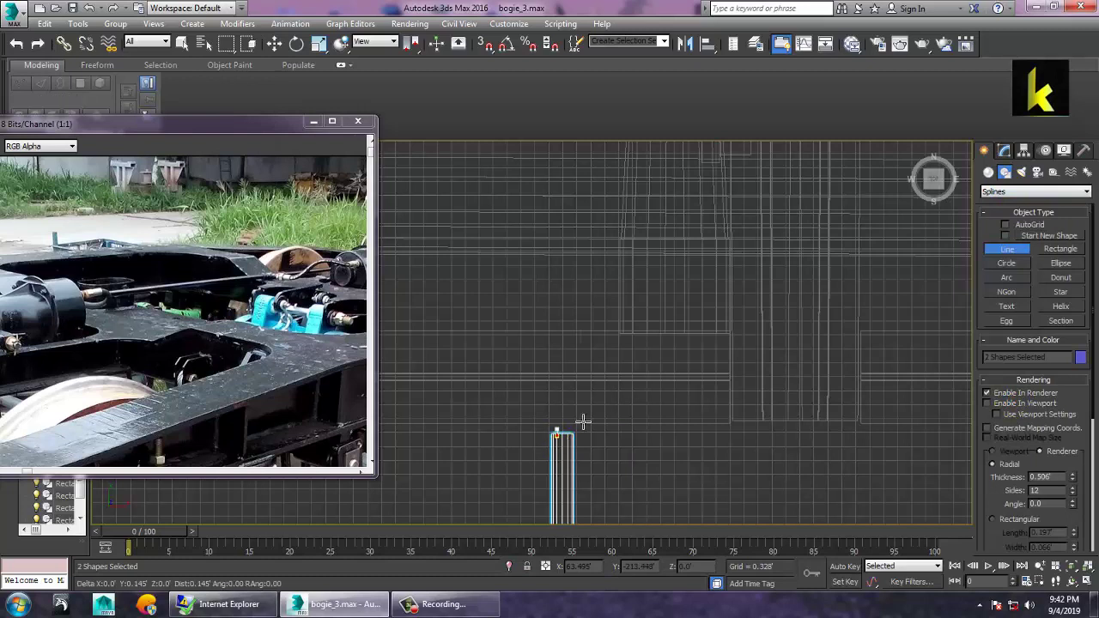
drag(635, 376, 690, 395)
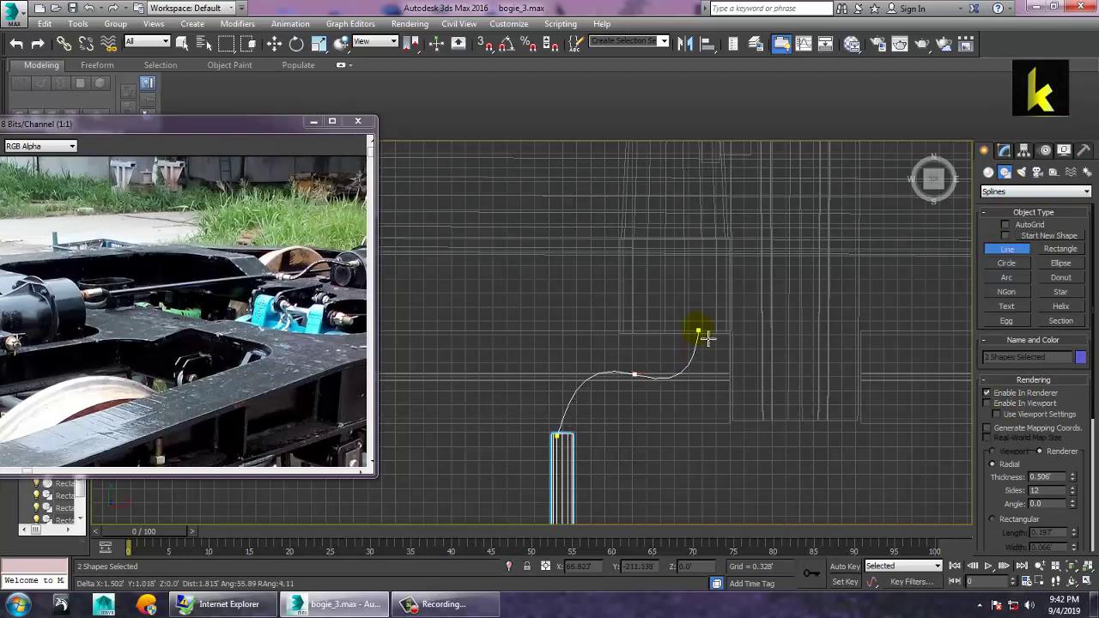
right_click(699, 327)
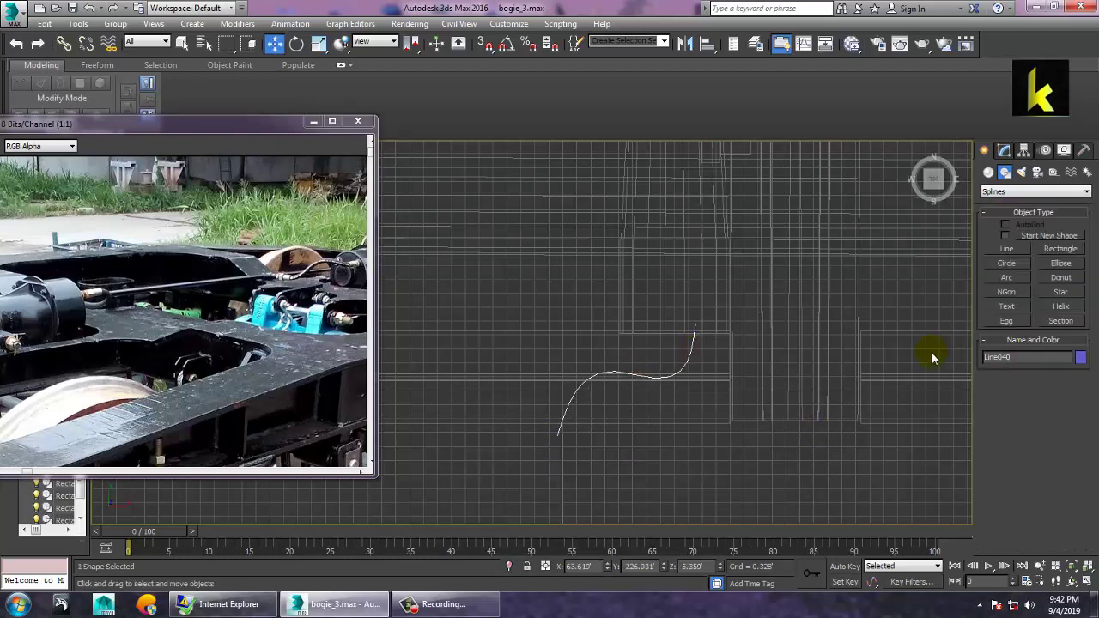
click(1006, 151)
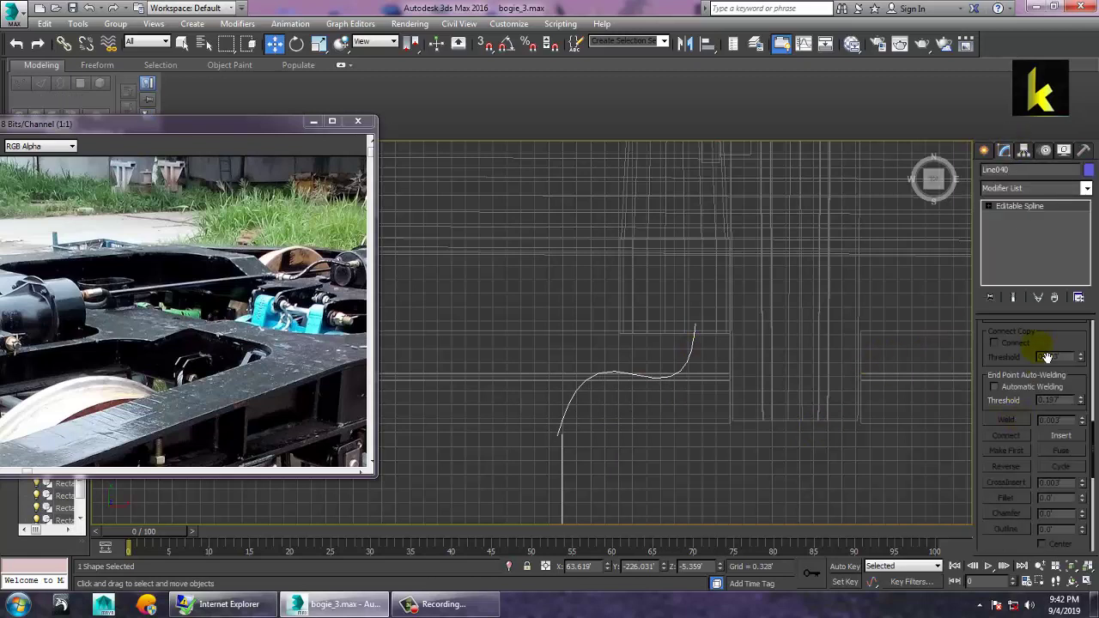
Turn on Enable In Viewport for the combined rod and S-curve shape
scroll(1046, 369, up, 5)
drag(996, 339, 1031, 477)
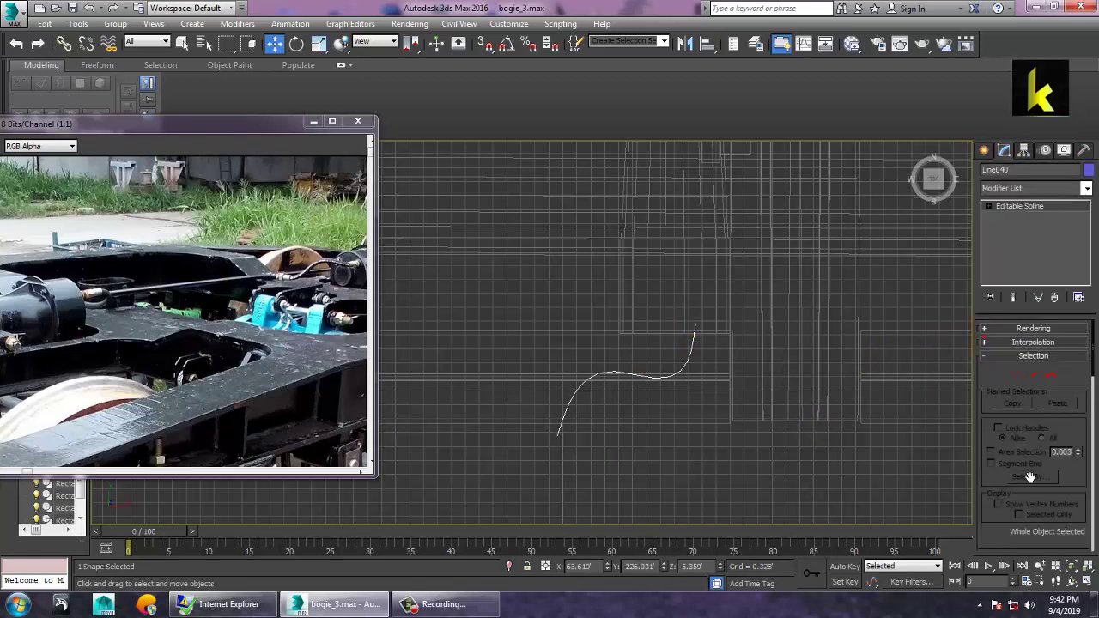
click(991, 329)
click(1004, 351)
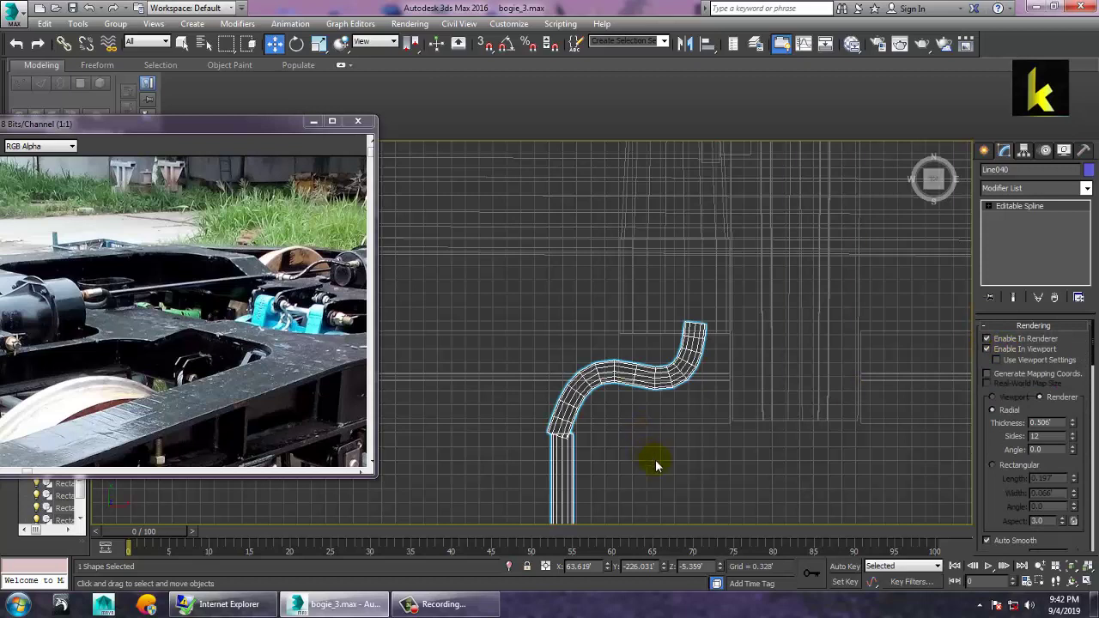
Undo the viewport rendering change, the attachment to the rod and the S-curve itself, back to the straight rod alone
key(ctrl+z)
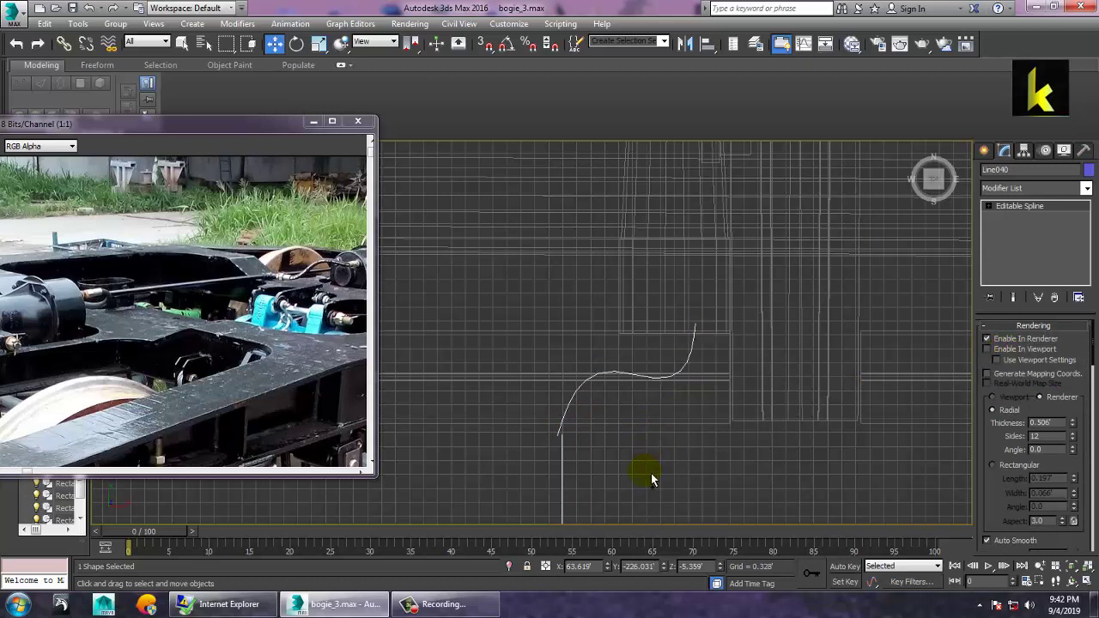
key(ctrl+z)
key(ctrl+z)
key(ctrl+z)
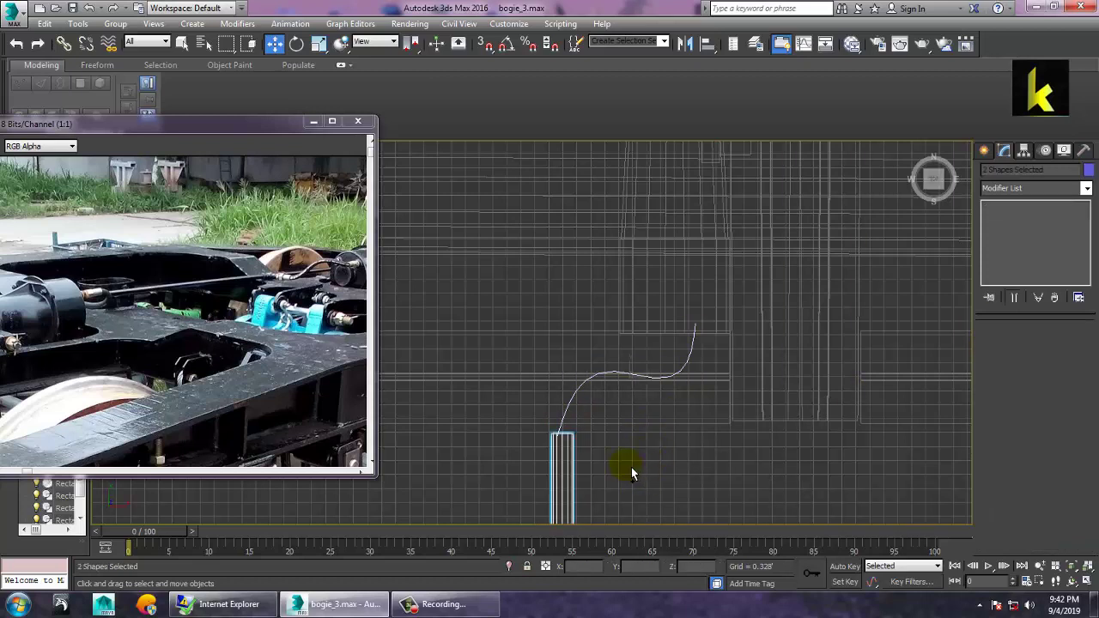
key(ctrl+z)
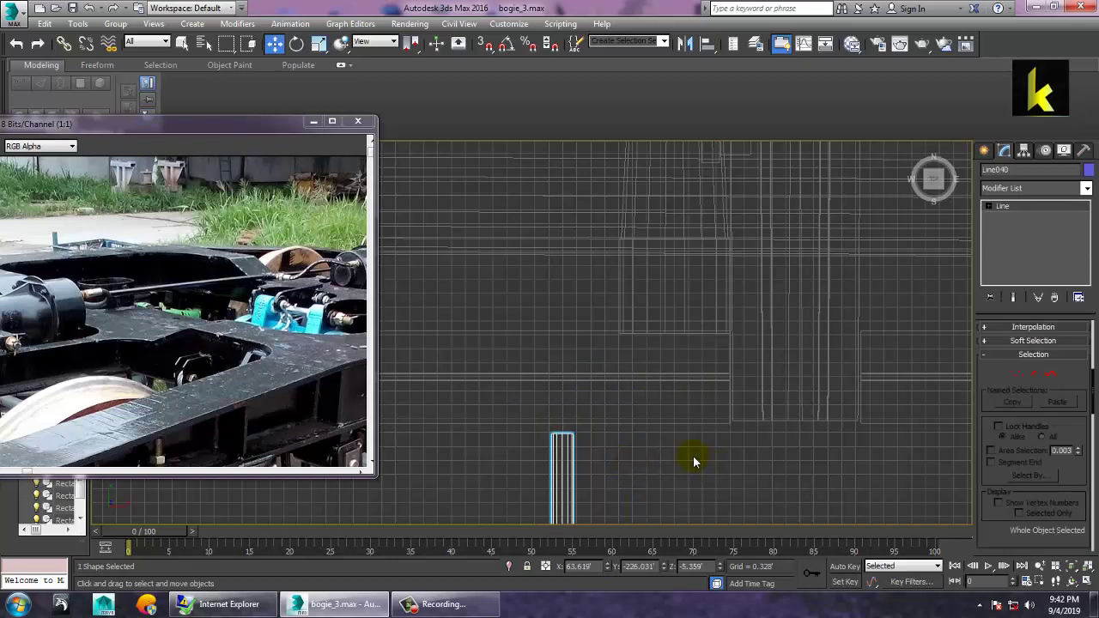
Draw a separate S-curved line toward the brake cylinder and move it onto the rod's far end, at about X 65.386', Y -212.344'
click(693, 460)
click(985, 151)
click(1012, 248)
click(592, 443)
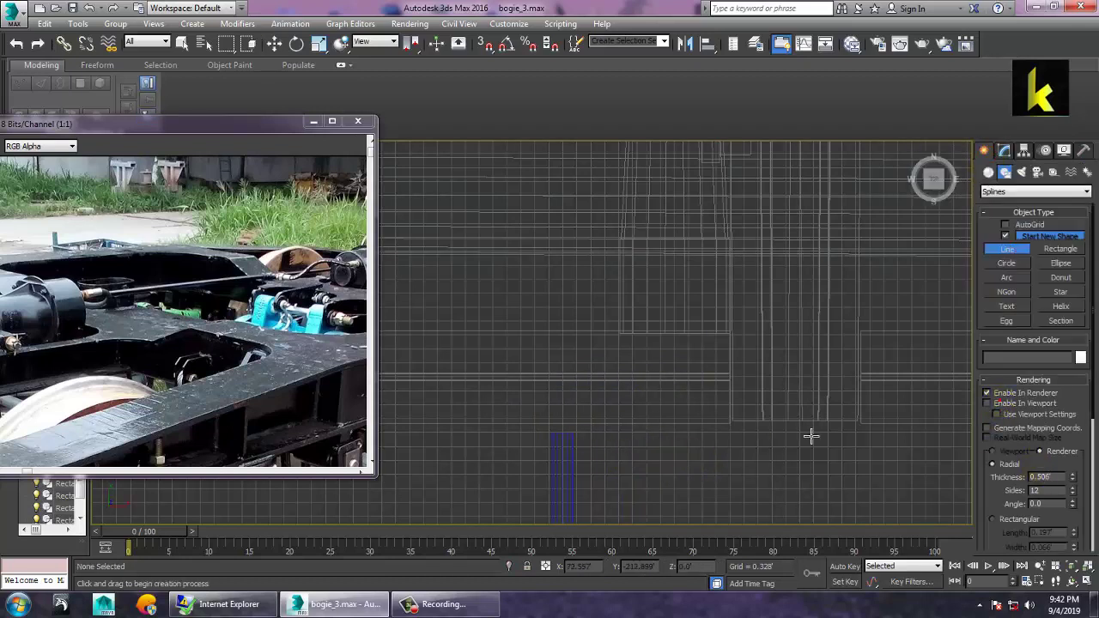
click(586, 448)
click(671, 403)
click(730, 333)
right_click(695, 420)
right_click(695, 421)
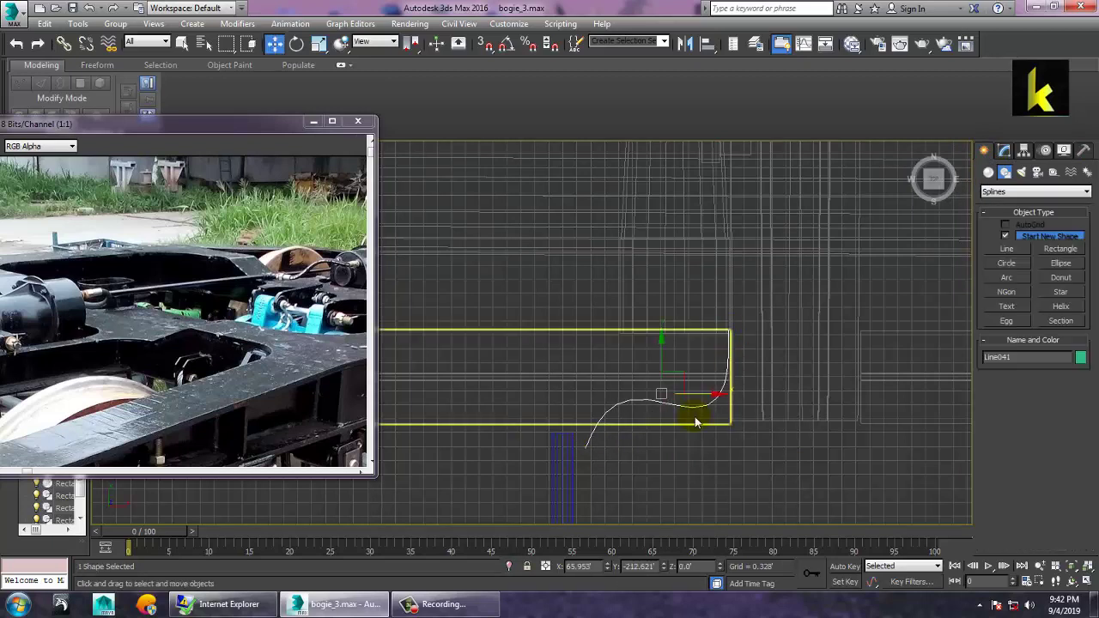
drag(720, 396, 701, 405)
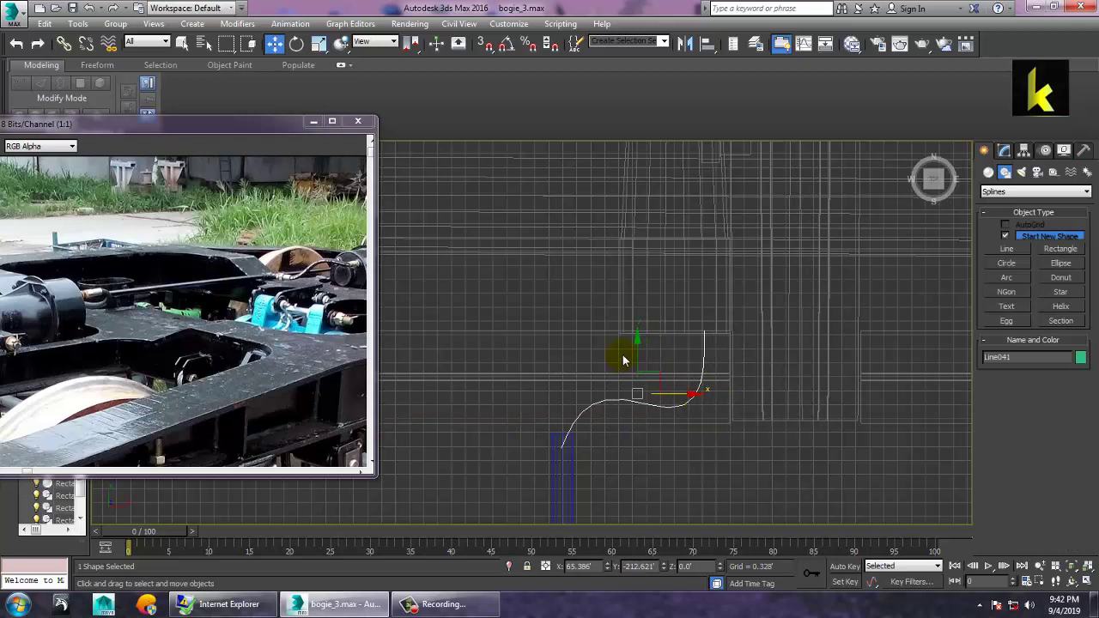
drag(645, 361, 644, 350)
Turn on Enable In Viewport for the S-curved line and set its radial thickness to about 0.233'
click(1004, 150)
click(1013, 327)
drag(1000, 366, 984, 607)
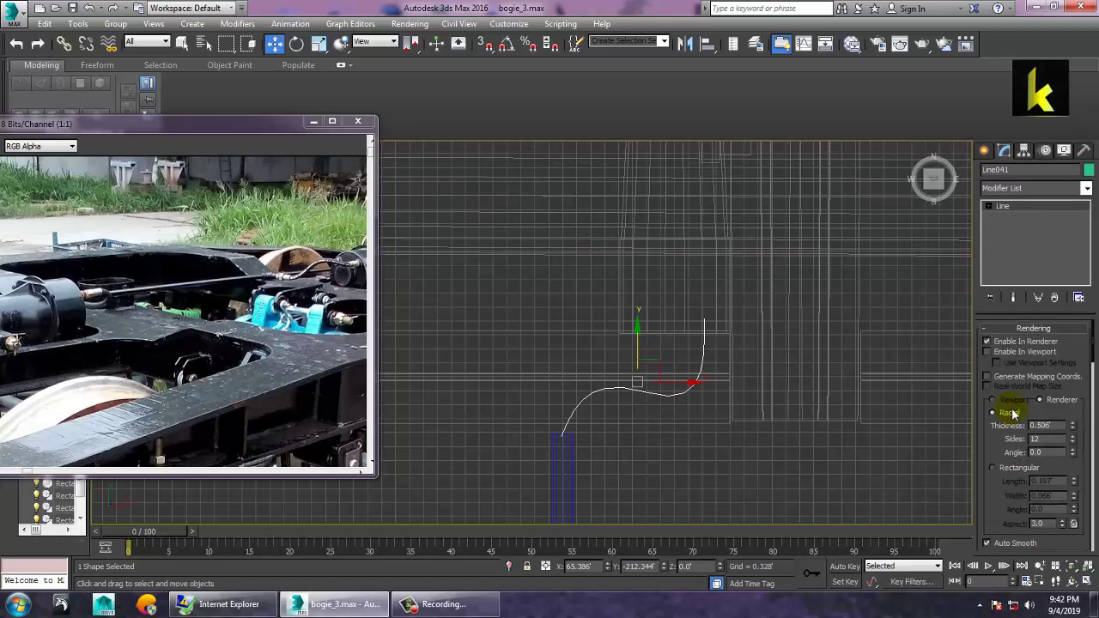
click(987, 352)
drag(1071, 425, 1090, 472)
Lower the S-curved pipe along Z to the height of the rod and brake cylinder, at about Z -5.357'
key(alt+w)
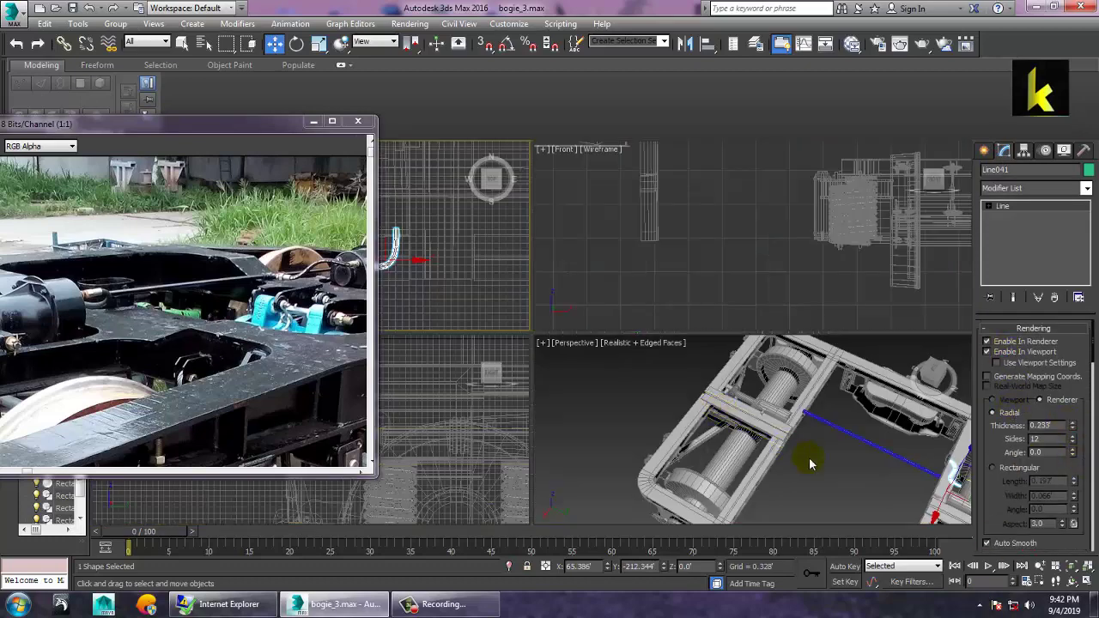
middle_drag(810, 461, 771, 448)
key(alt+w)
key(z)
middle_drag(717, 361, 661, 307)
drag(650, 406, 640, 546)
Raise the middle vertex of the S-curved pipe slightly along Z and leave vertex editing
alt+middle_drag(675, 379, 638, 386)
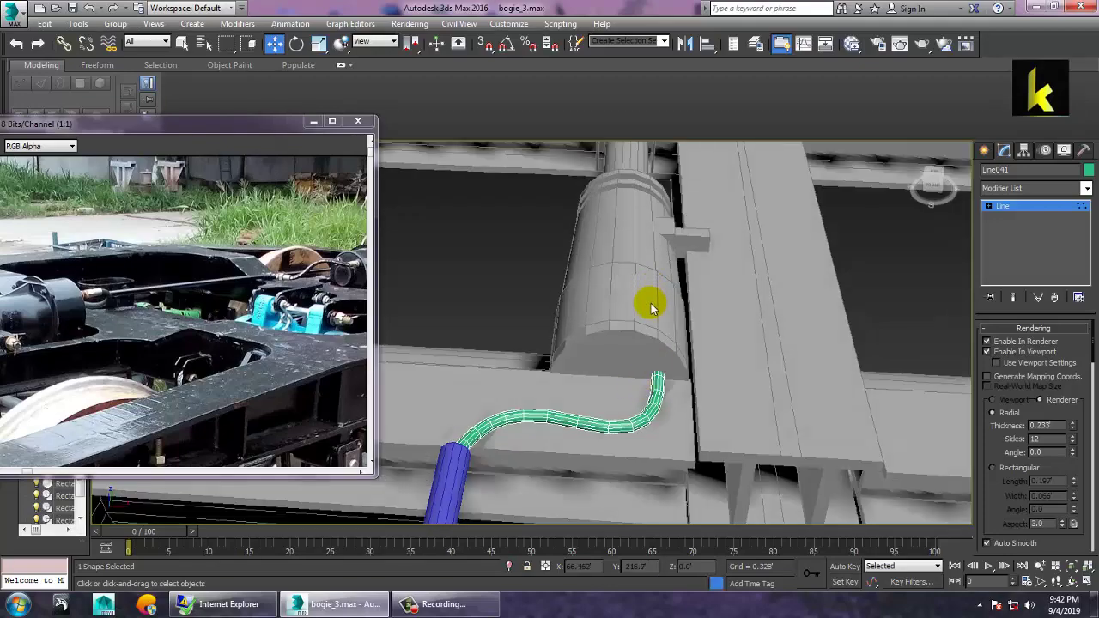
key(F3)
mouse_move(621, 305)
mouse_down()
mouse_move(728, 386)
mouse_move(702, 379)
mouse_up()
alt+middle_drag(670, 391, 549, 369)
key(F3)
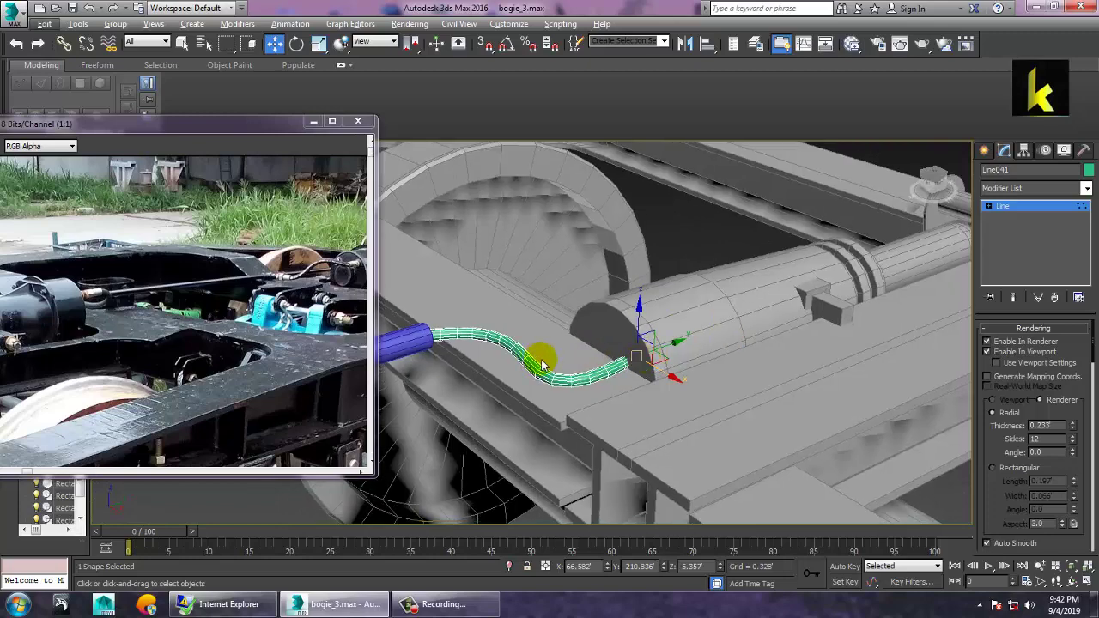
key(F3)
click(539, 324)
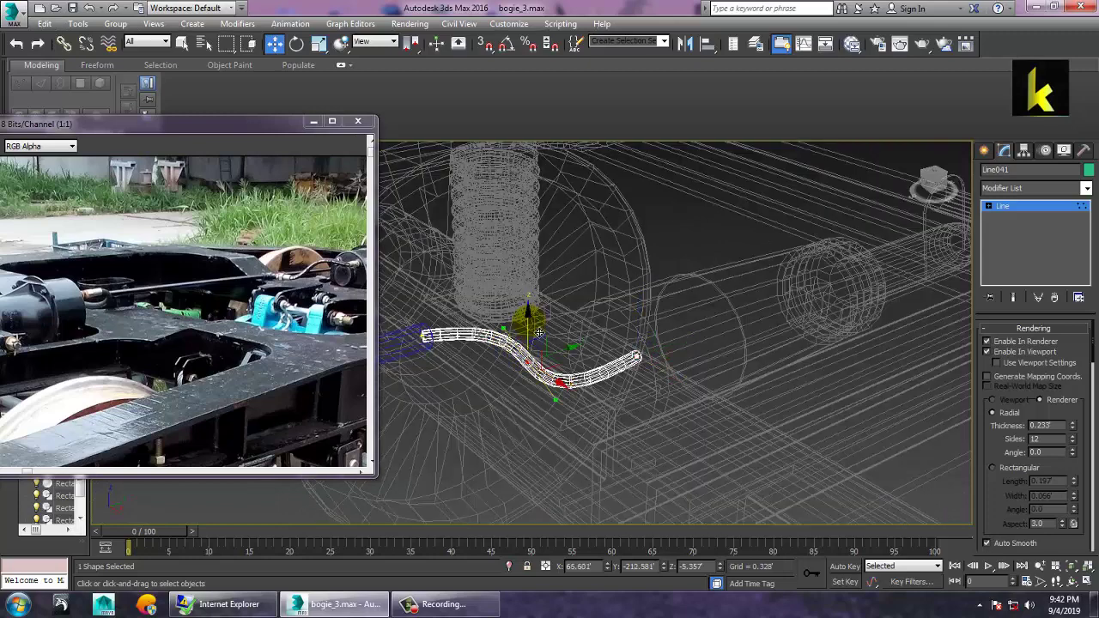
drag(539, 333, 538, 323)
click(1010, 209)
Mirror the S-curved pipe along Y as a copy and move it to the rod's other end, at about Y -239.393'
scroll(661, 382, down, 4)
mouse_move(653, 382)
middle_down()
mouse_move(772, 385)
mouse_move(759, 387)
middle_up()
scroll(728, 383, down, 4)
key(F3)
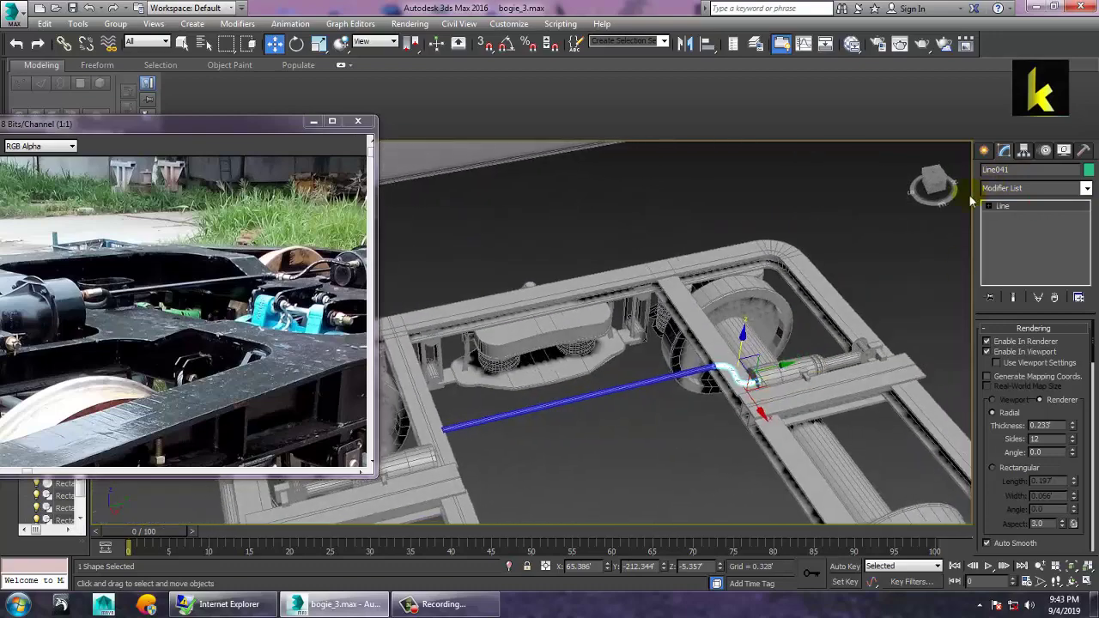
click(1010, 207)
click(1011, 206)
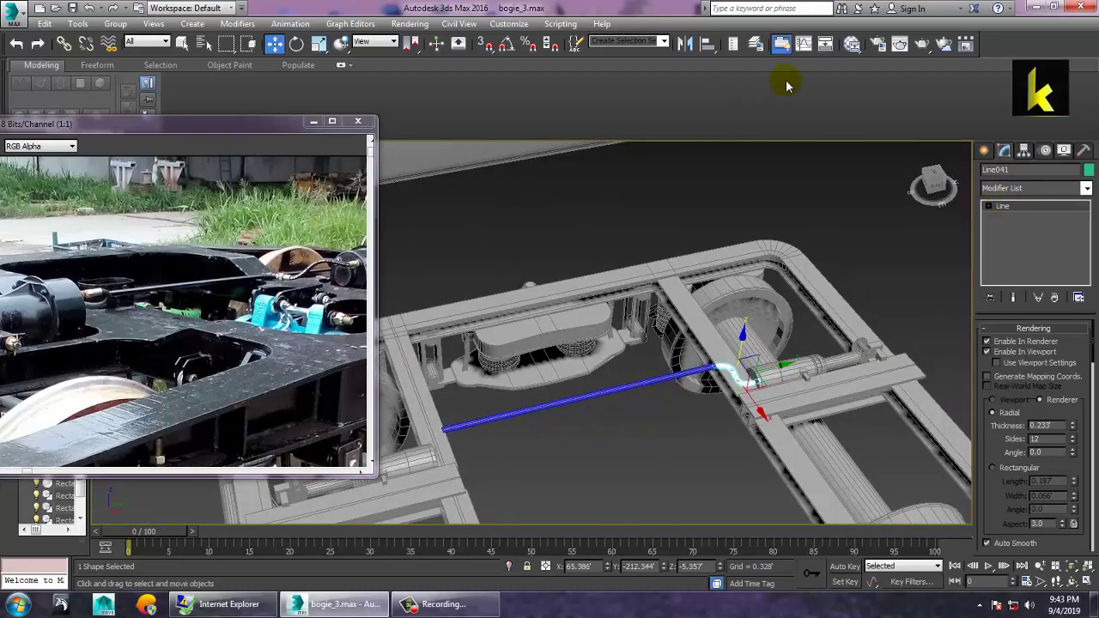
click(692, 43)
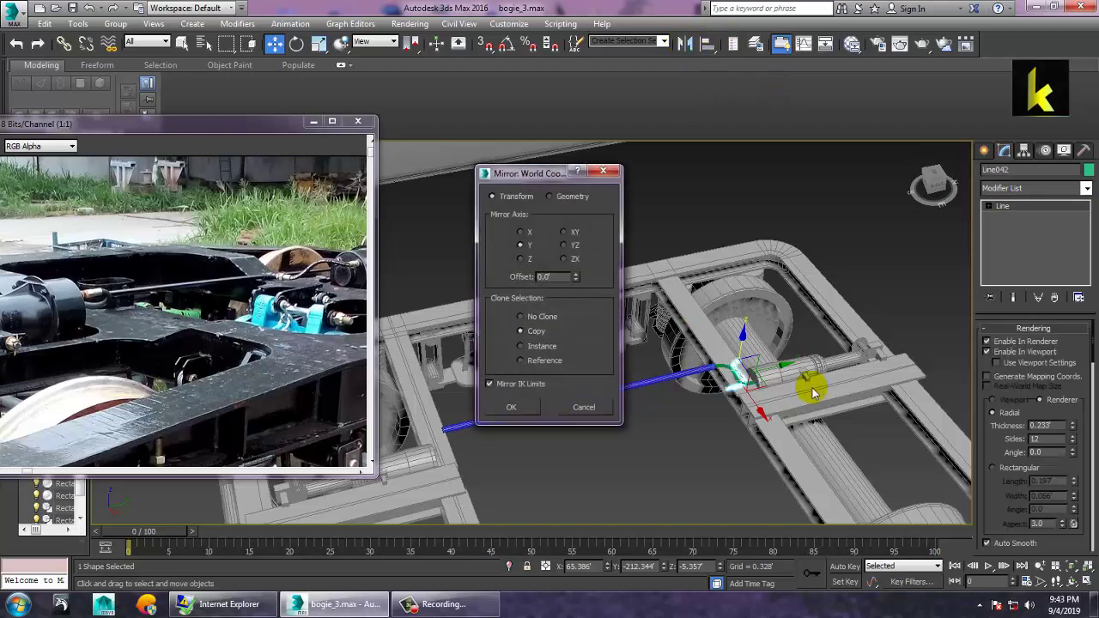
click(511, 407)
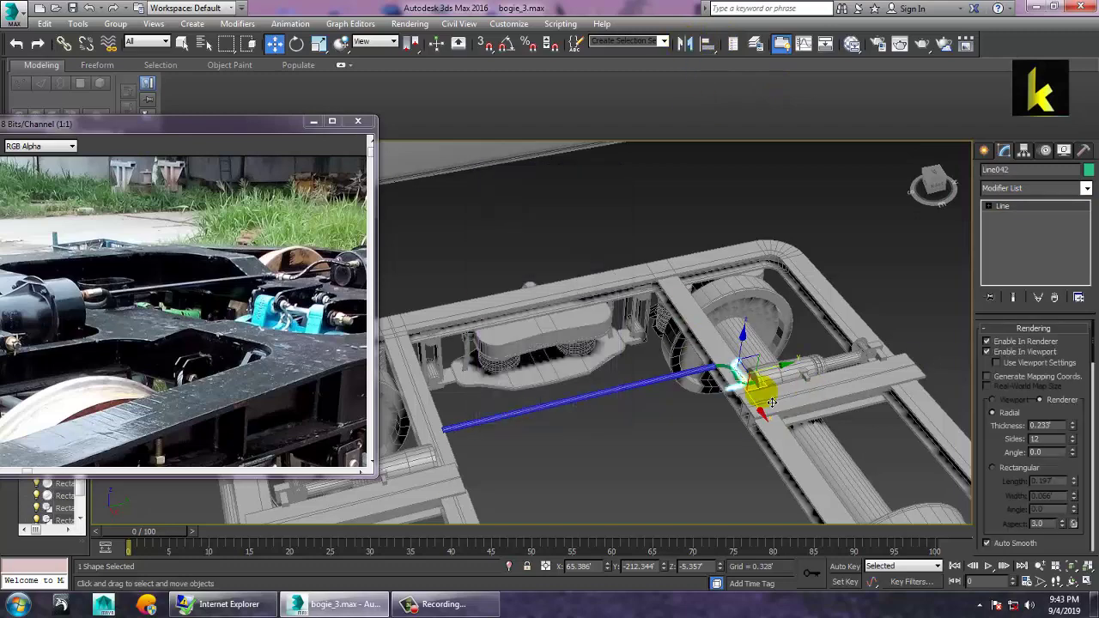
drag(747, 388, 480, 438)
key(z)
alt+middle_drag(676, 378, 649, 328)
scroll(748, 385, down, 5)
scroll(650, 326, down, 3)
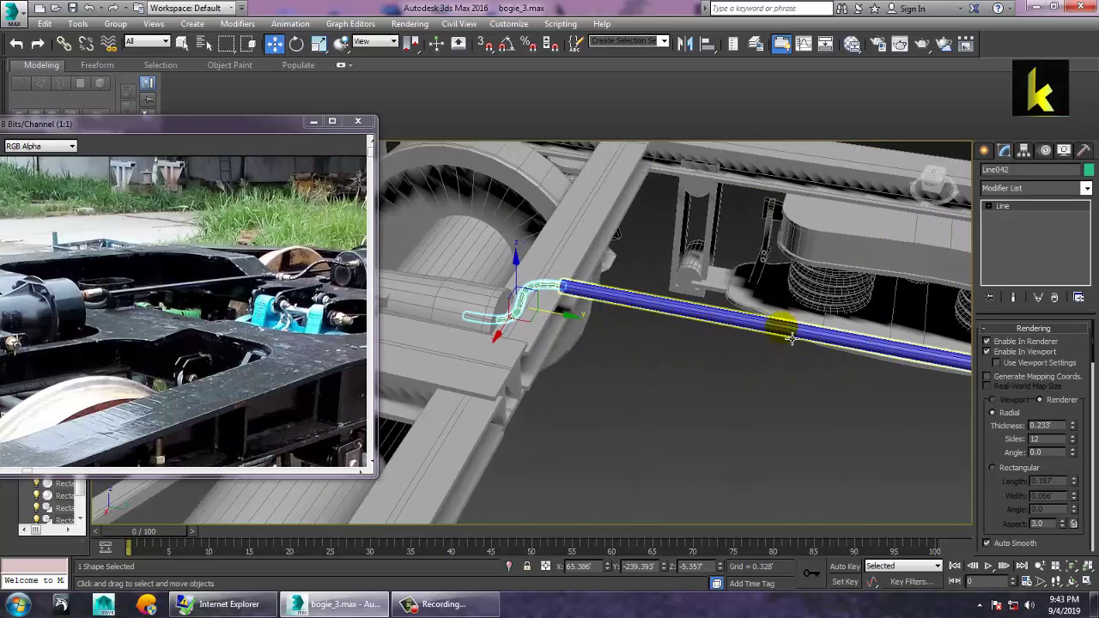
Select all objects in the scene and give them the same light grey object color
alt+middle_drag(748, 343, 720, 363)
scroll(589, 319, up, 4)
click(595, 330)
scroll(595, 330, up, 3)
click(591, 327)
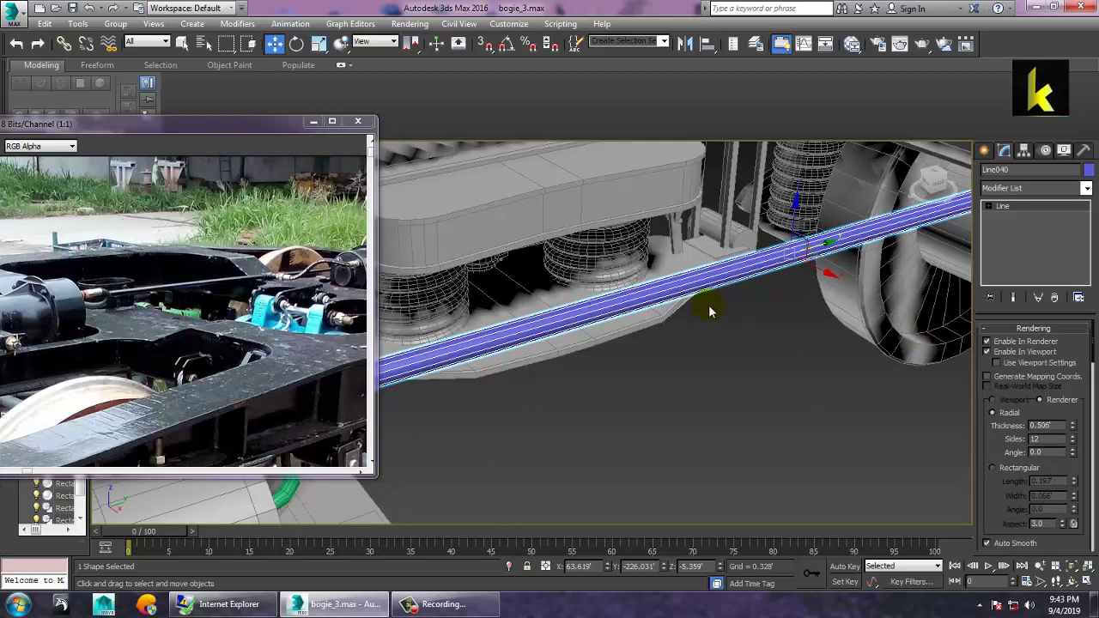
key(ctrl+a)
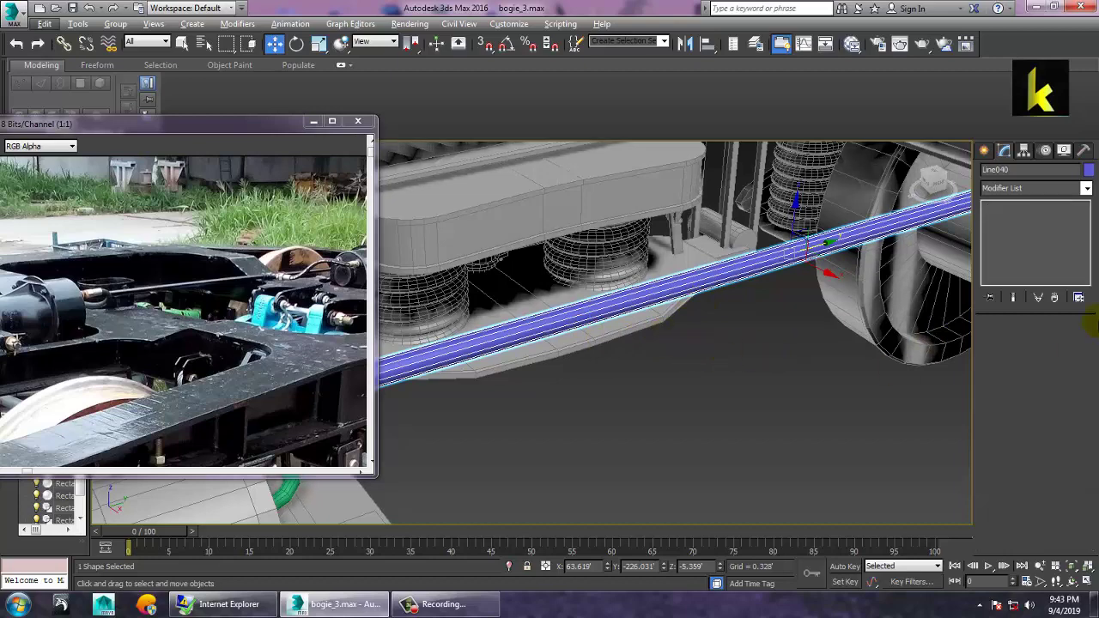
click(1087, 171)
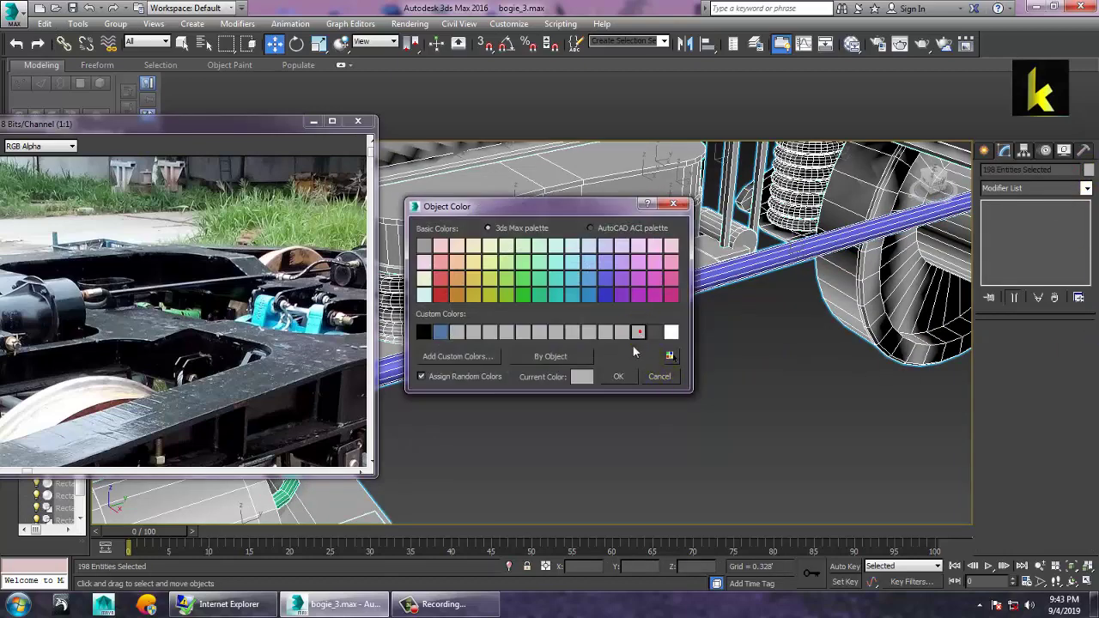
click(618, 377)
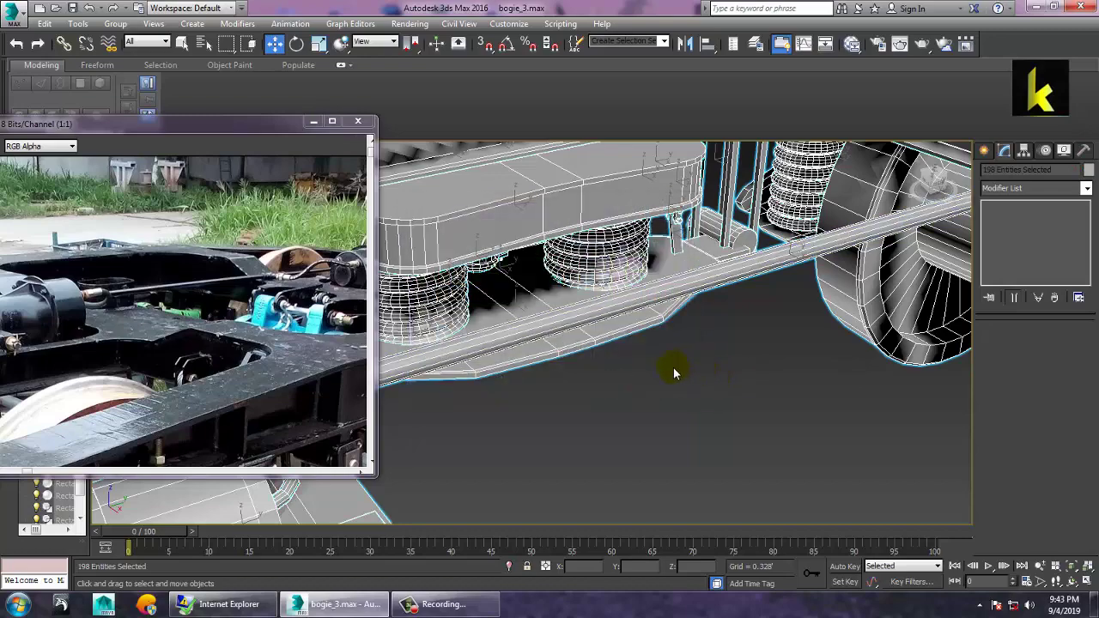
Examine the brake cylinders, rod and springs in the reference photo and compare them with the bogie model beside the coach
click(303, 333)
scroll(650, 390, down, 6)
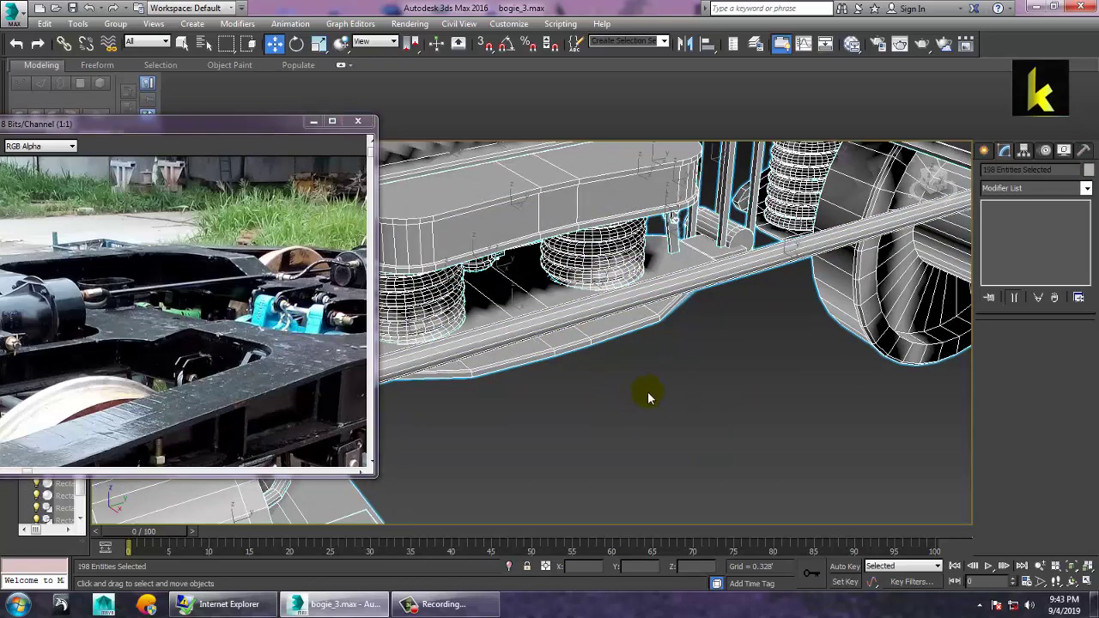
scroll(253, 331, down, 1)
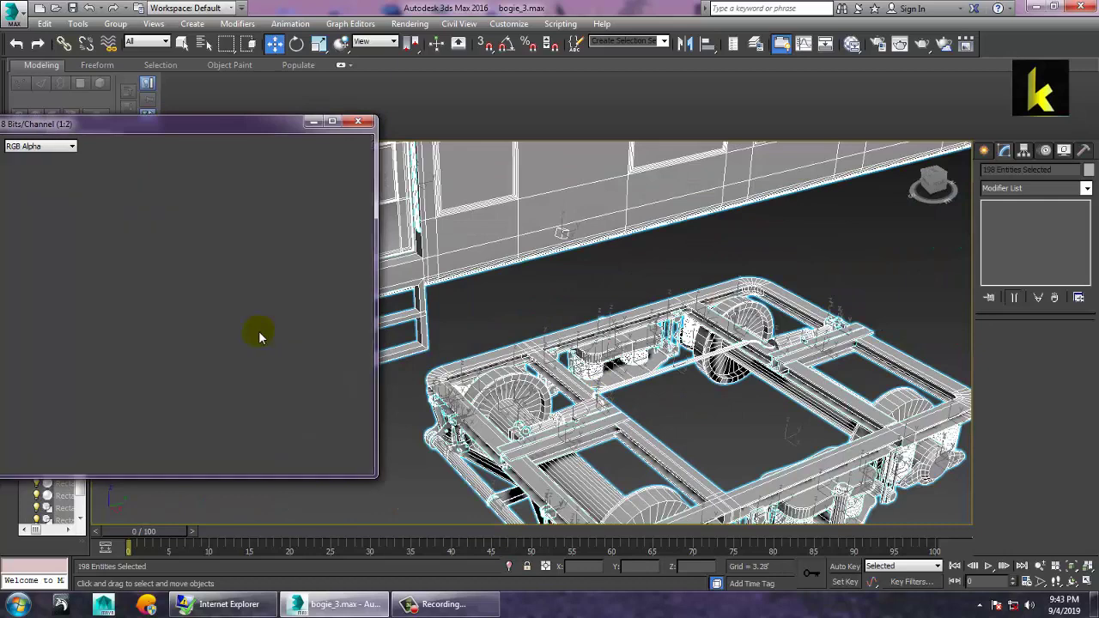
scroll(163, 232, up, 2)
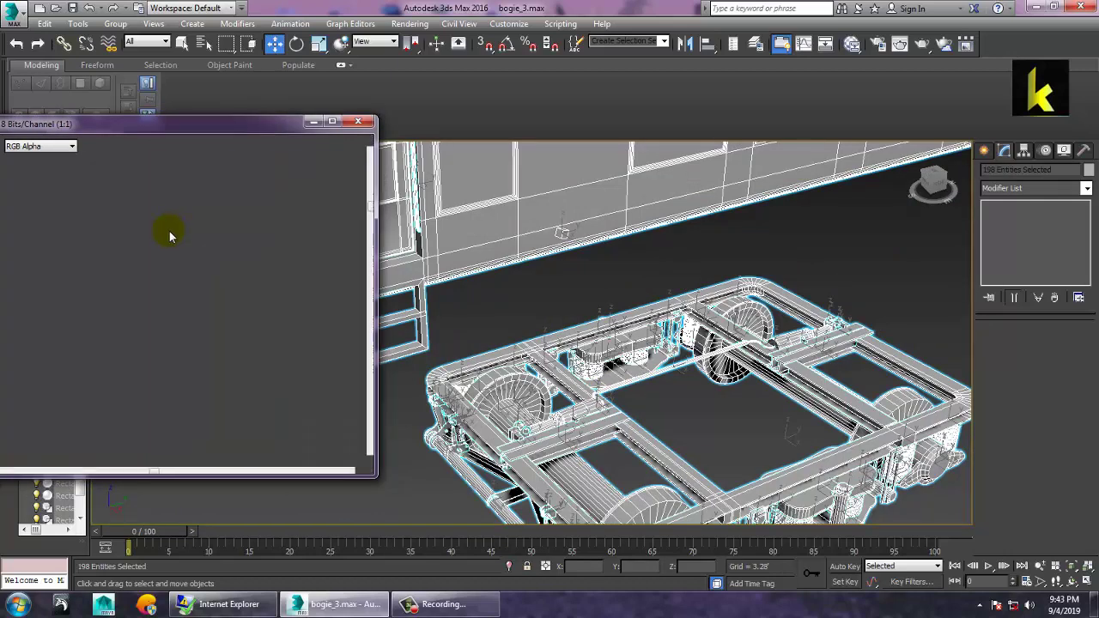
scroll(169, 301, down, 2)
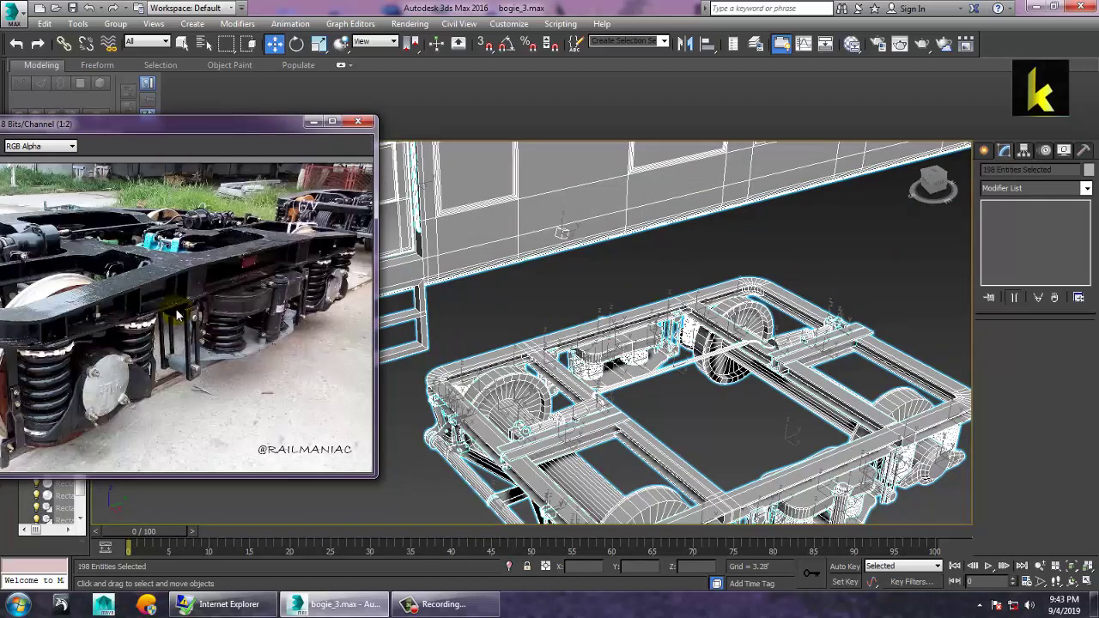
middle_drag(697, 403, 704, 355)
scroll(686, 374, down, 4)
alt+middle_drag(642, 388, 725, 382)
scroll(125, 249, up, 1)
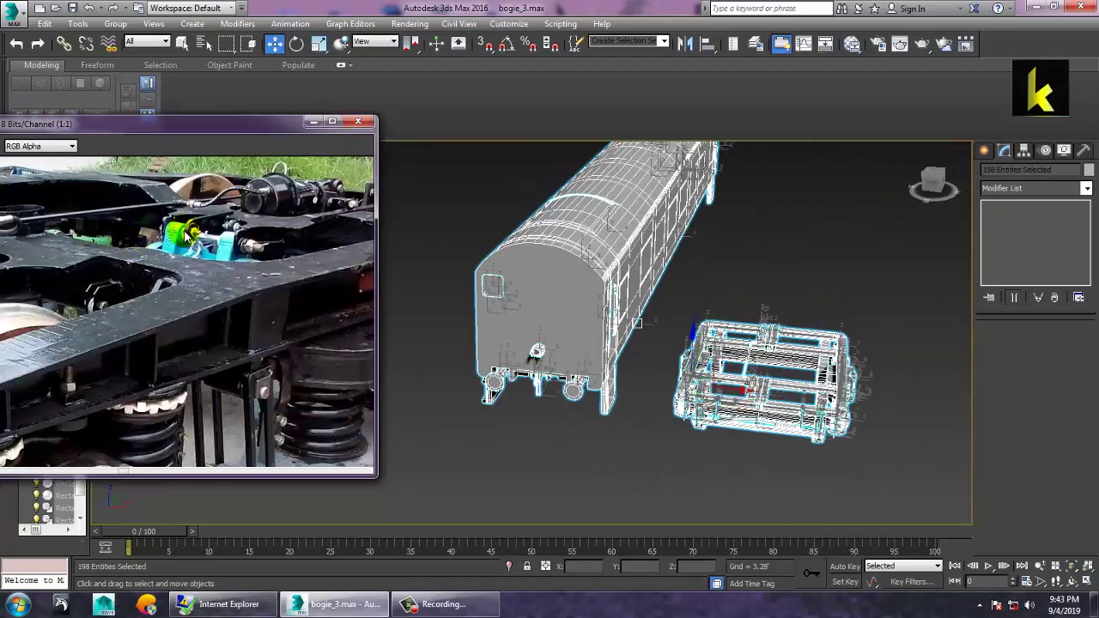
middle_drag(185, 221, 184, 331)
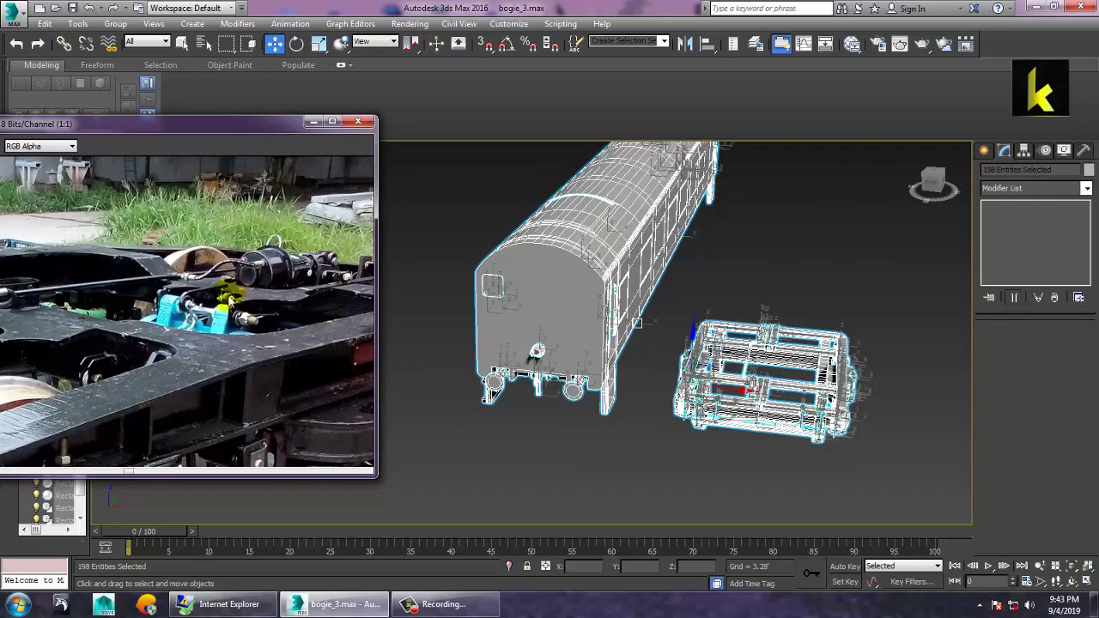
scroll(138, 331, down, 1)
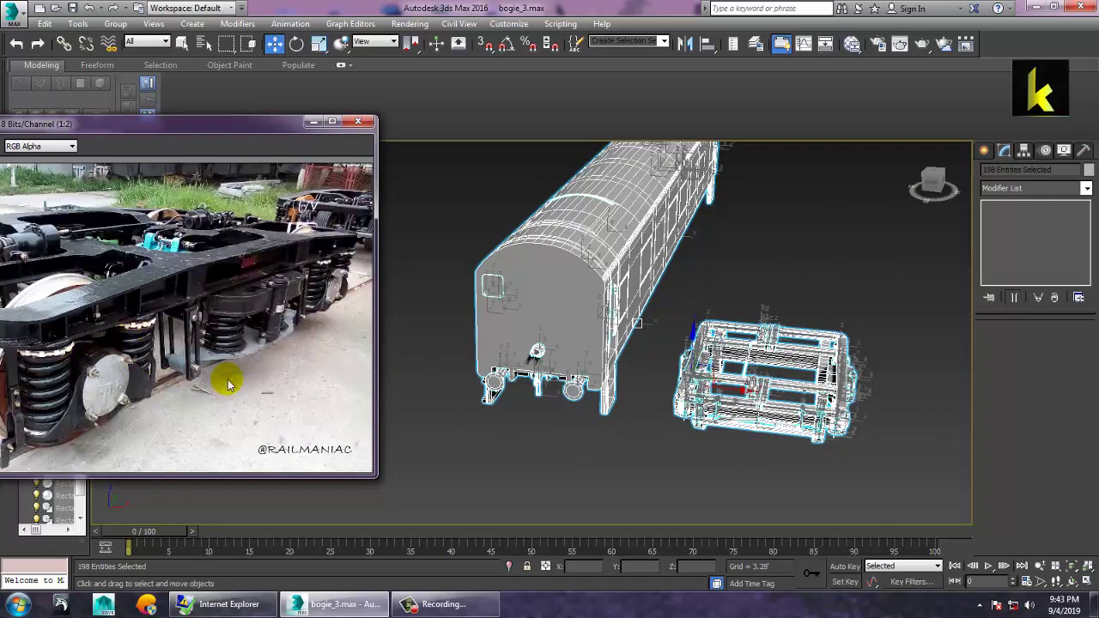
drag(113, 129, 317, 162)
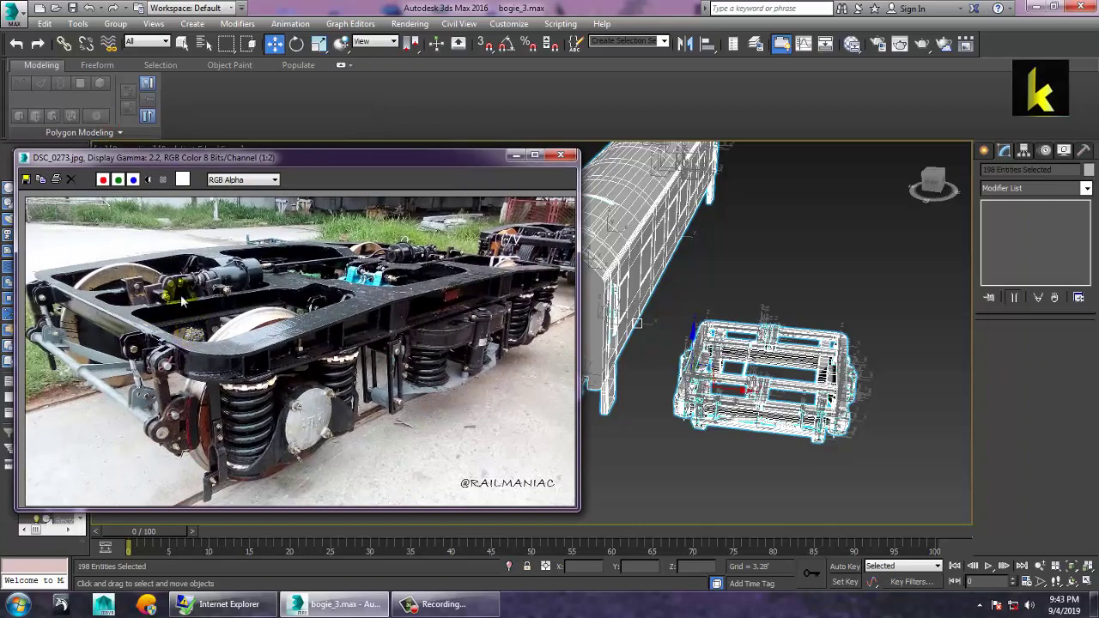
alt+middle_drag(657, 374, 858, 365)
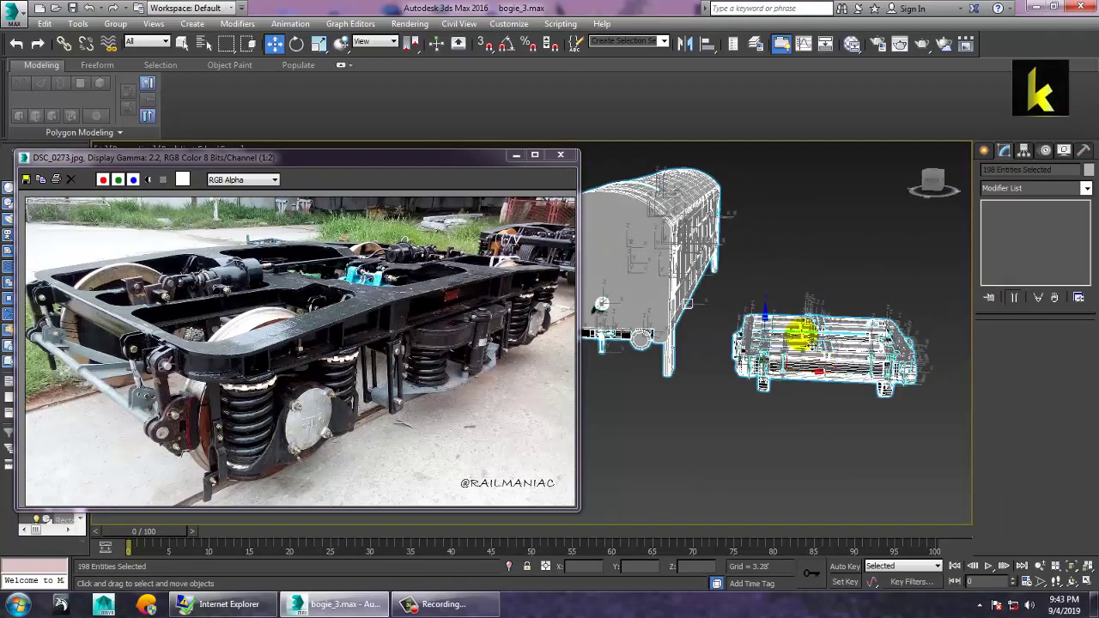
Select all parts of the bogie without the coach and combine them into one group with the default name
alt+middle_drag(948, 433, 862, 438)
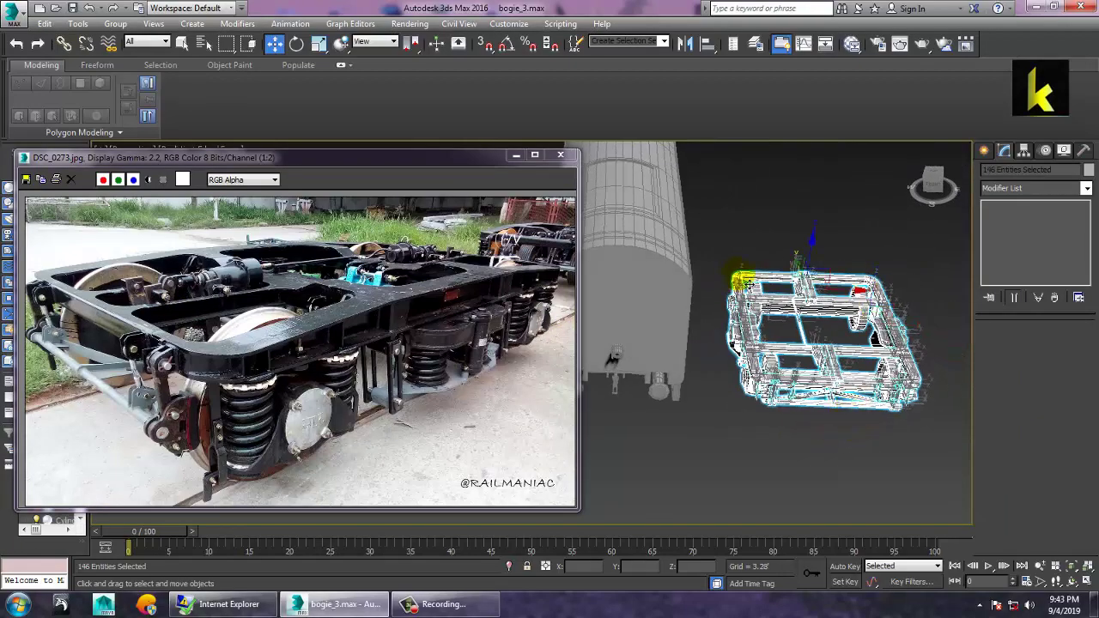
click(117, 24)
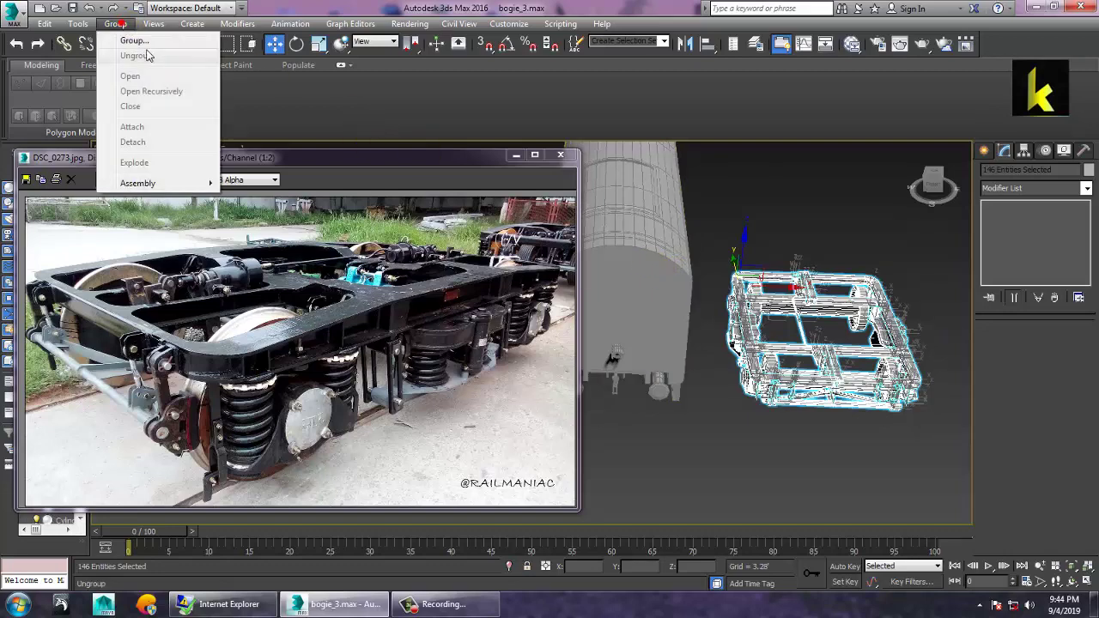
click(137, 42)
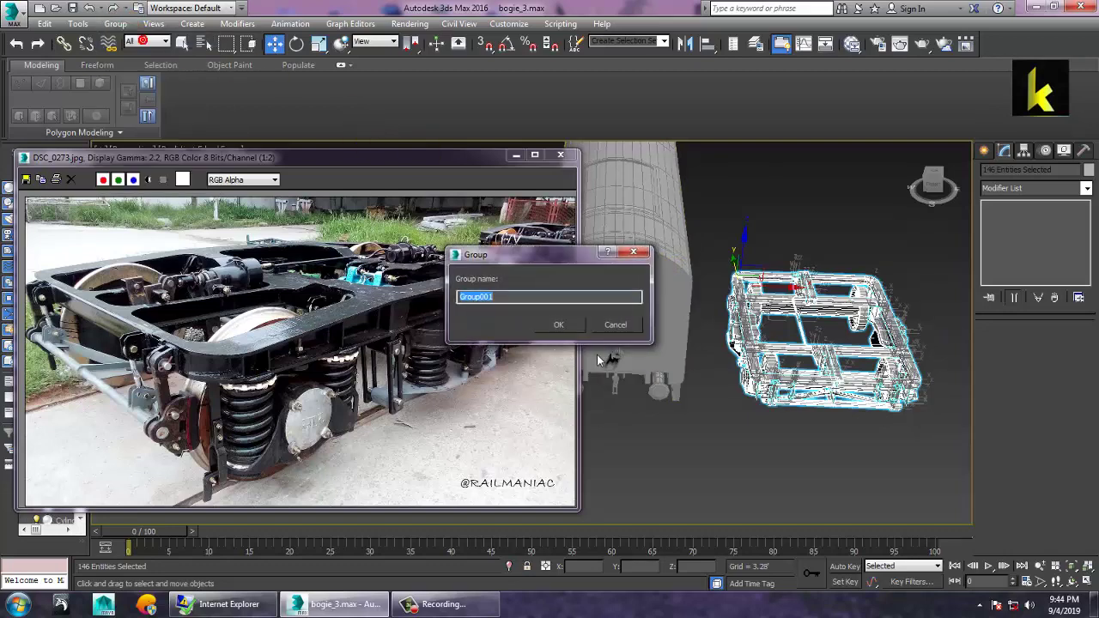
click(552, 324)
Move the bogie group beneath the end of the coach, to about X 12.875', Y -228.262'
alt+middle_drag(865, 387, 822, 353)
key(r)
drag(834, 350, 674, 326)
key(w)
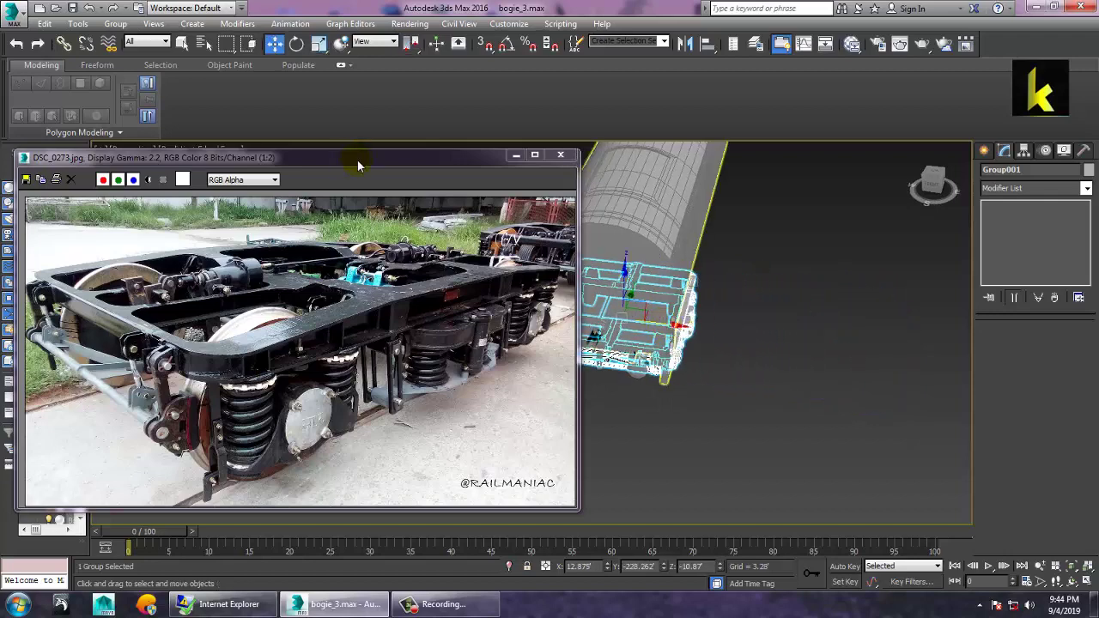
Shift the reference photo aside and examine how the bogie sits against the coach's side sill and end beam
drag(359, 165, 37, 218)
alt+middle_drag(749, 386, 719, 329)
scroll(757, 322, up, 8)
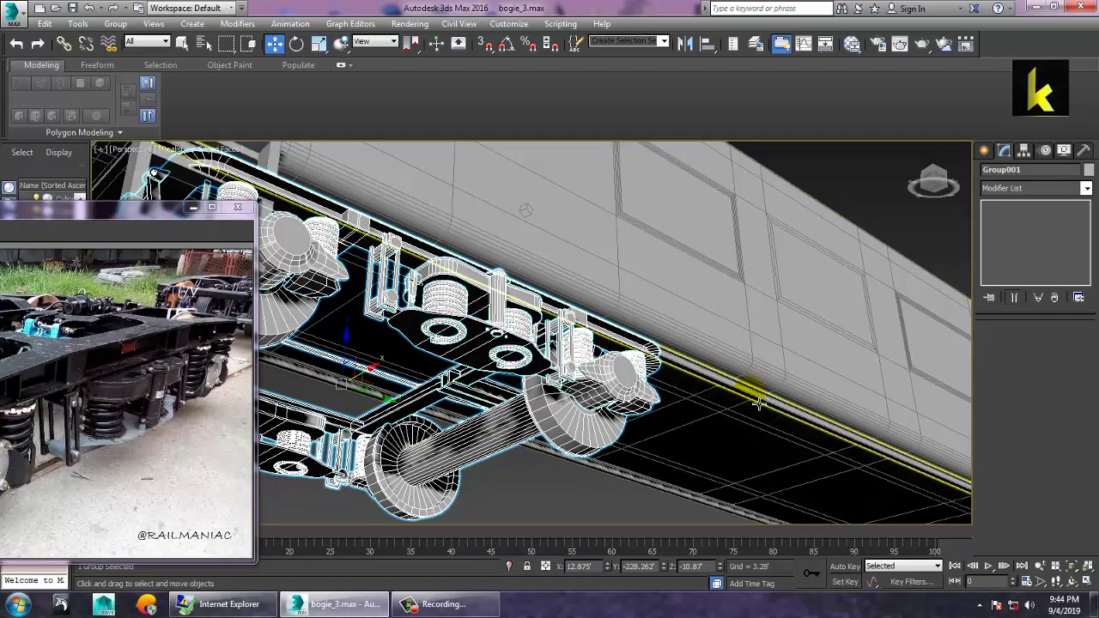
click(753, 393)
alt+middle_drag(762, 414, 760, 428)
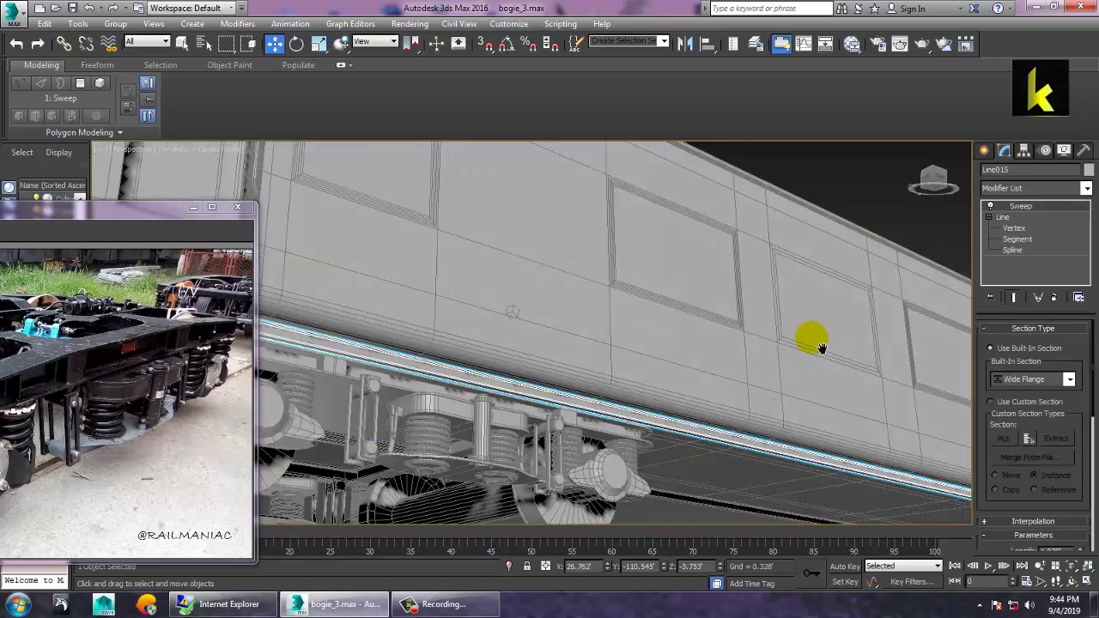
middle_drag(588, 377, 709, 379)
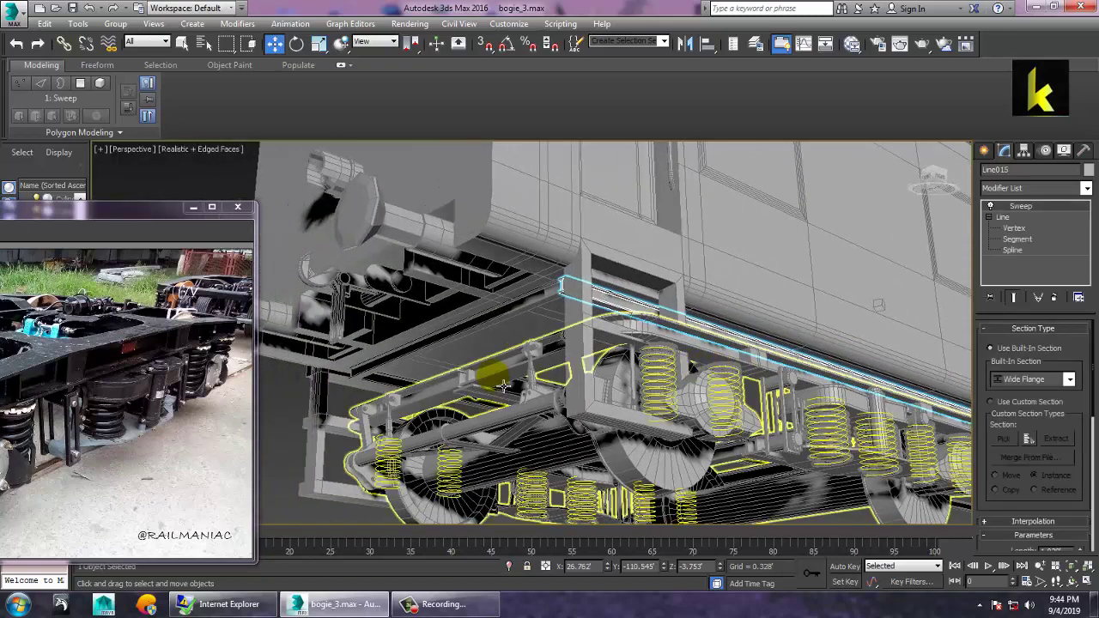
click(523, 316)
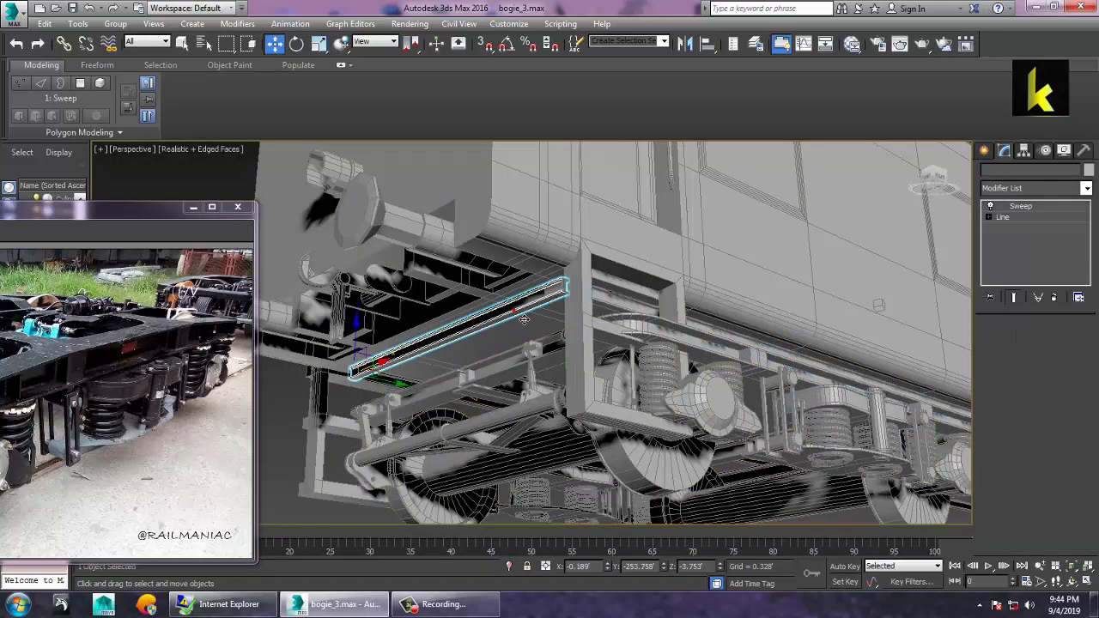
Select the bogie group and shift it sideways in the front view to about X 13.846'
click(840, 398)
key(alt+w)
right_click(455, 271)
middle_drag(727, 262, 689, 265)
key(alt+w)
key(z)
scroll(680, 293, down, 5)
middle_drag(652, 334, 649, 352)
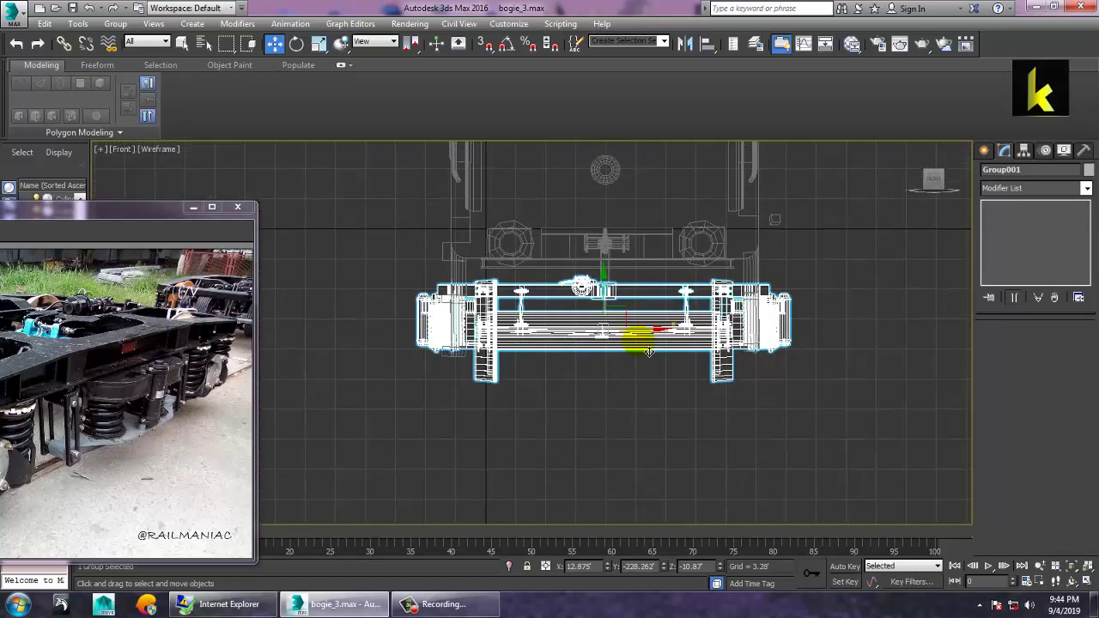
mouse_move(663, 339)
mouse_down()
mouse_move(645, 339)
mouse_move(670, 338)
mouse_up()
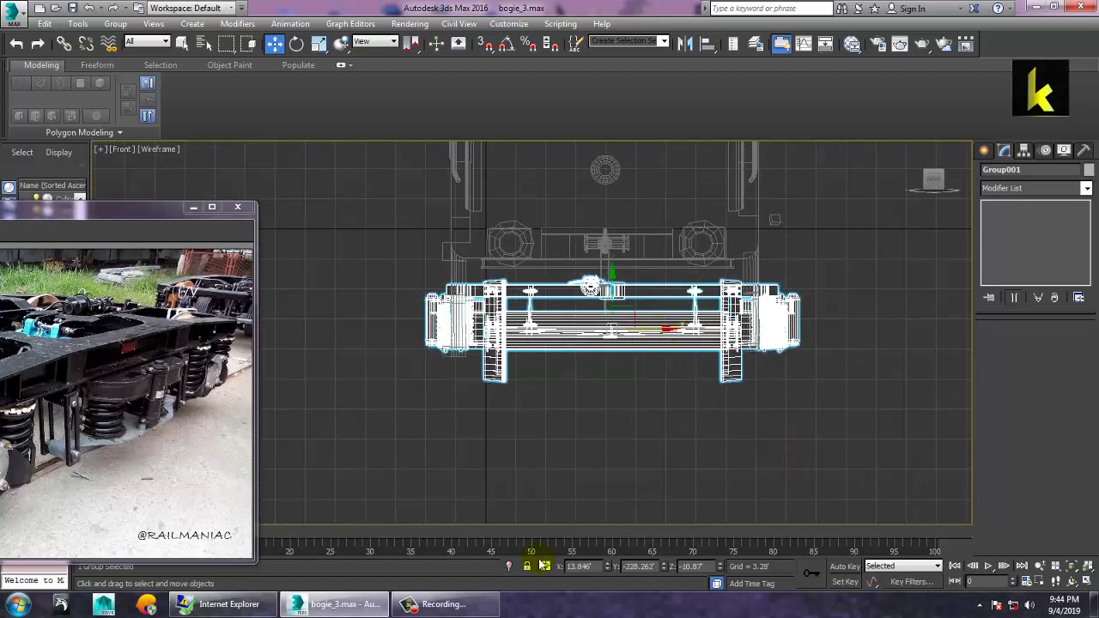
View the reference image NR98901_JUC1 (1) from the rail folder and minimize it
click(408, 23)
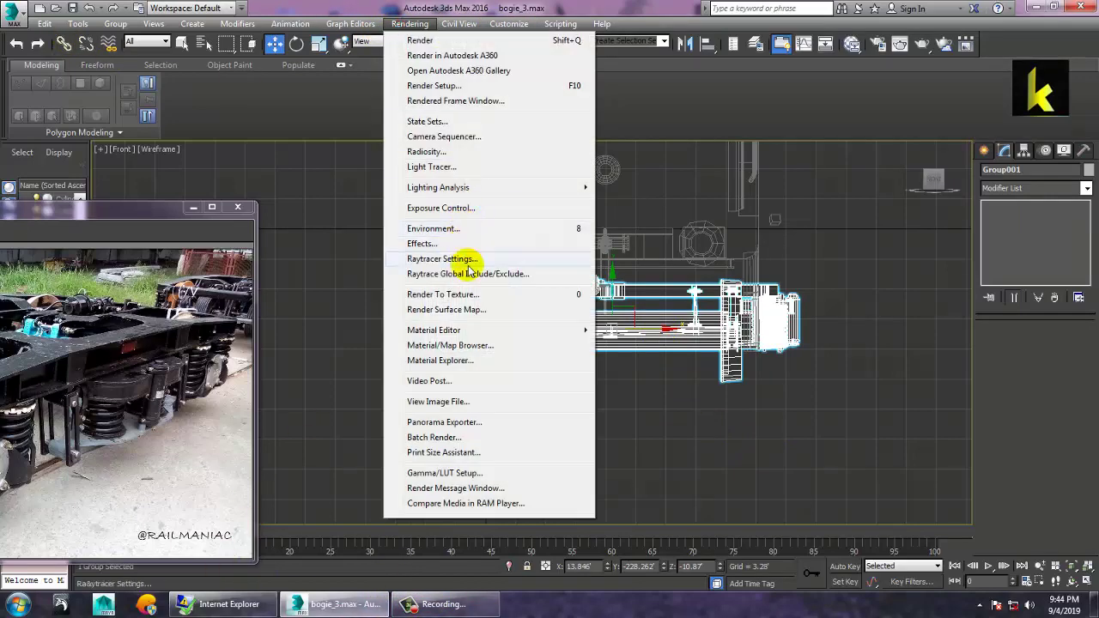
click(501, 410)
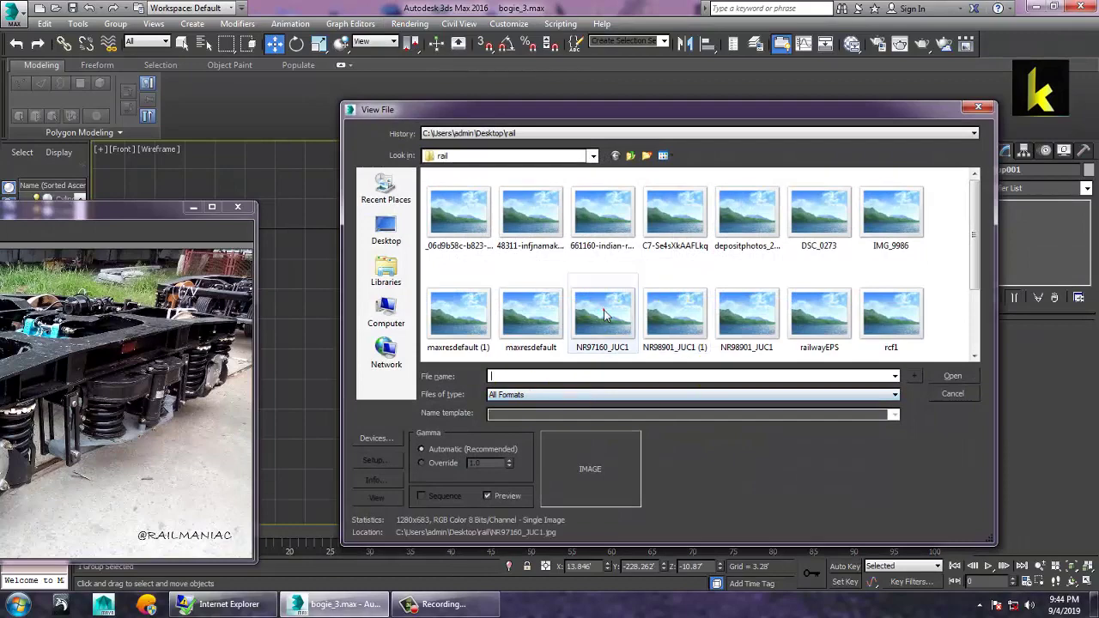
click(603, 311)
click(675, 320)
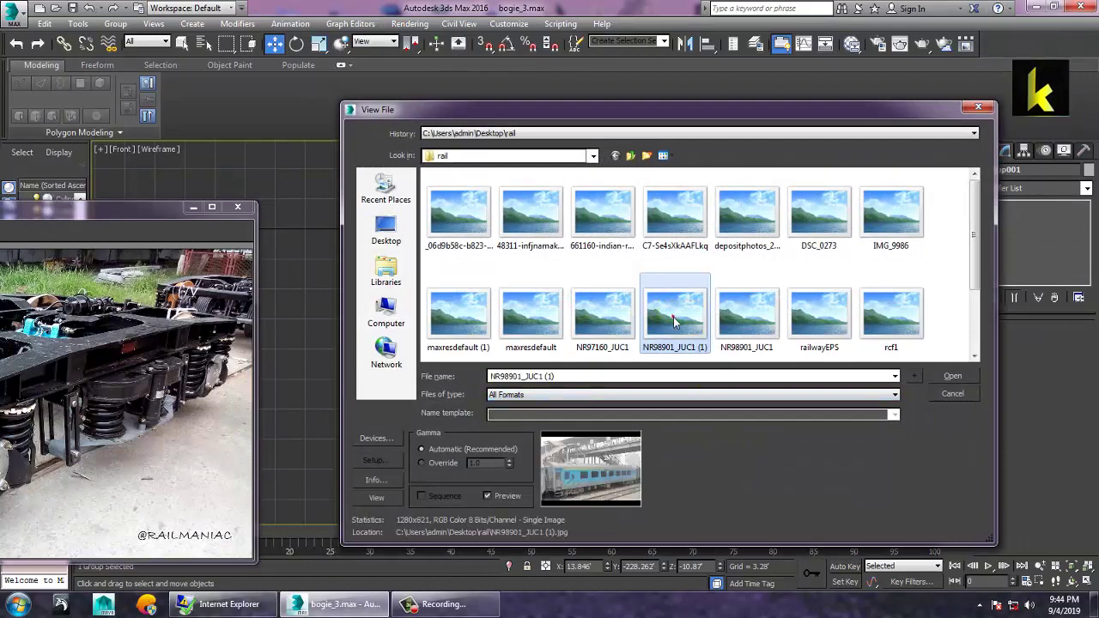
double_click(676, 318)
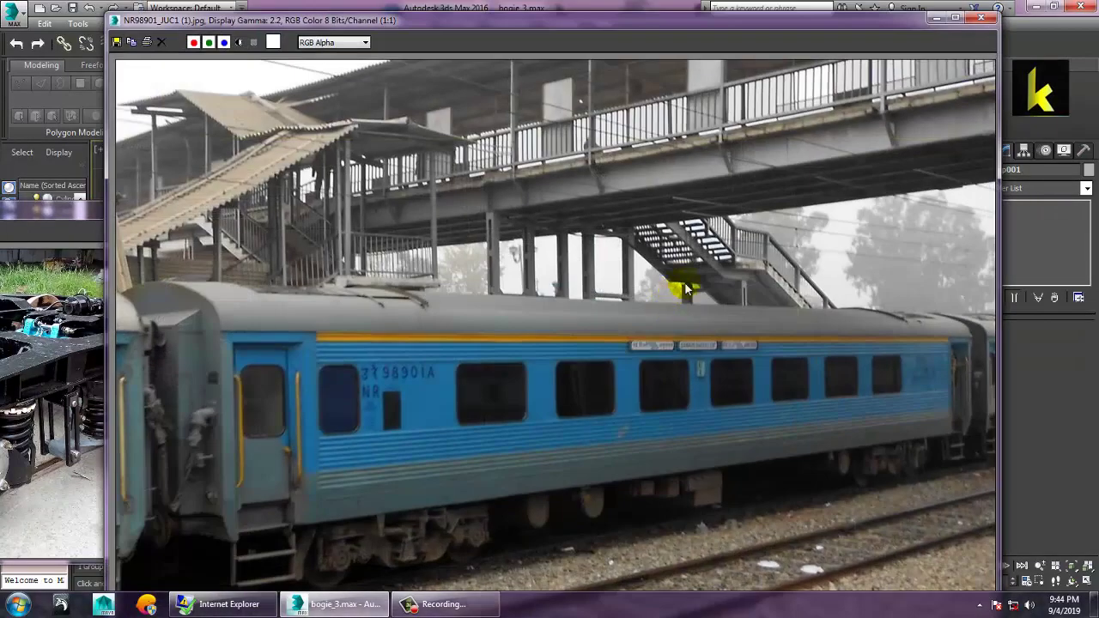
click(936, 18)
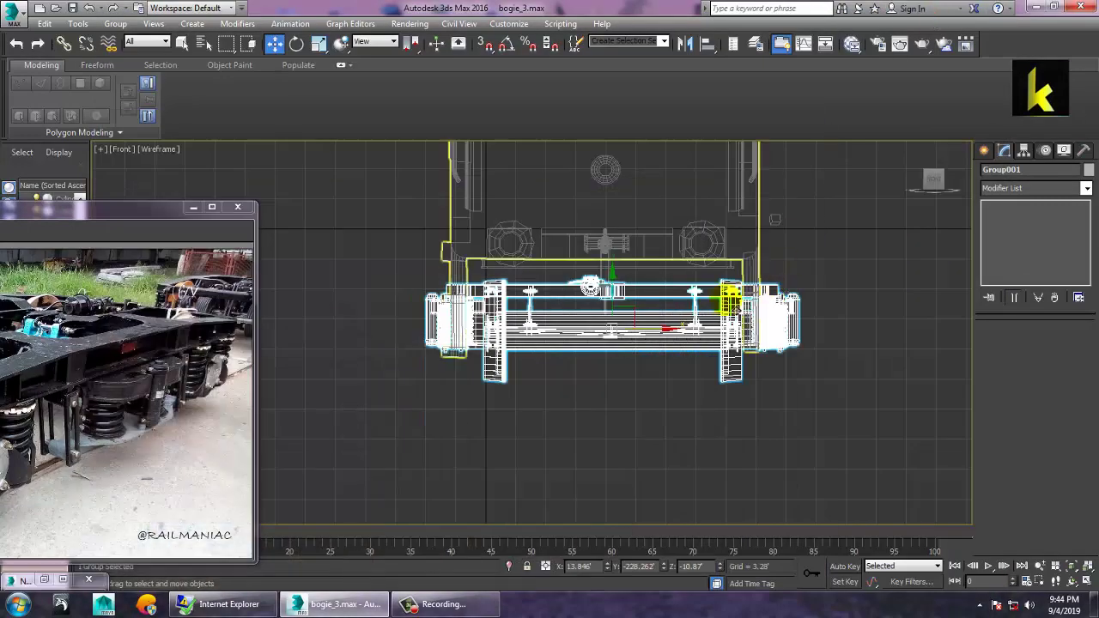
Scale the bogie group down to about 79.87% in X and 82.968% in Y and Z
key(r)
drag(620, 321, 663, 322)
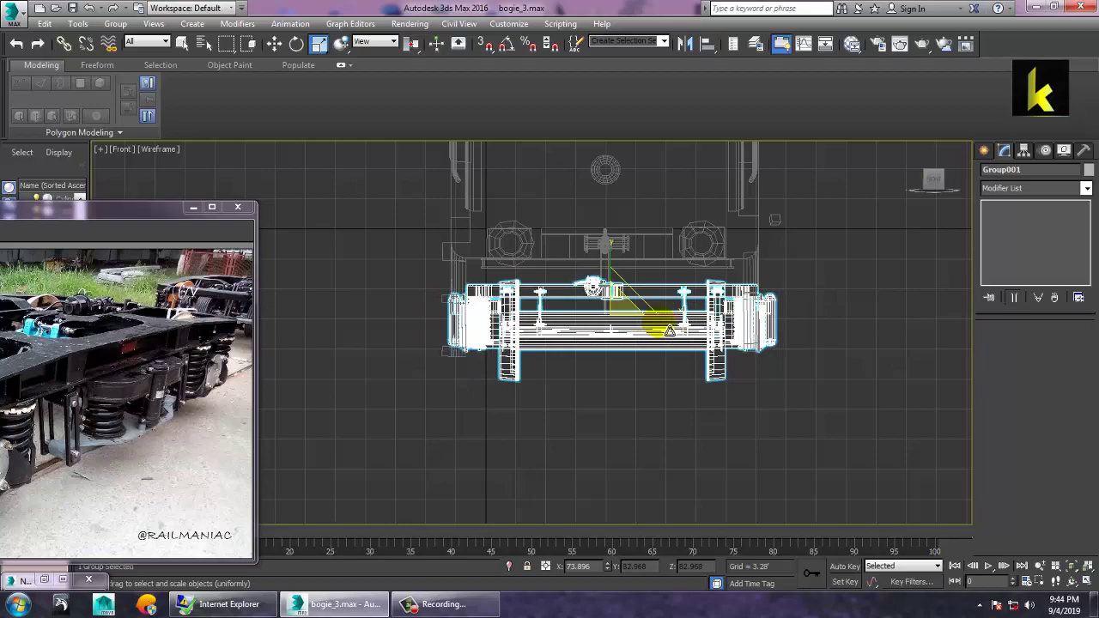
key(alt+w)
key(alt+w)
alt+middle_drag(784, 420, 710, 386)
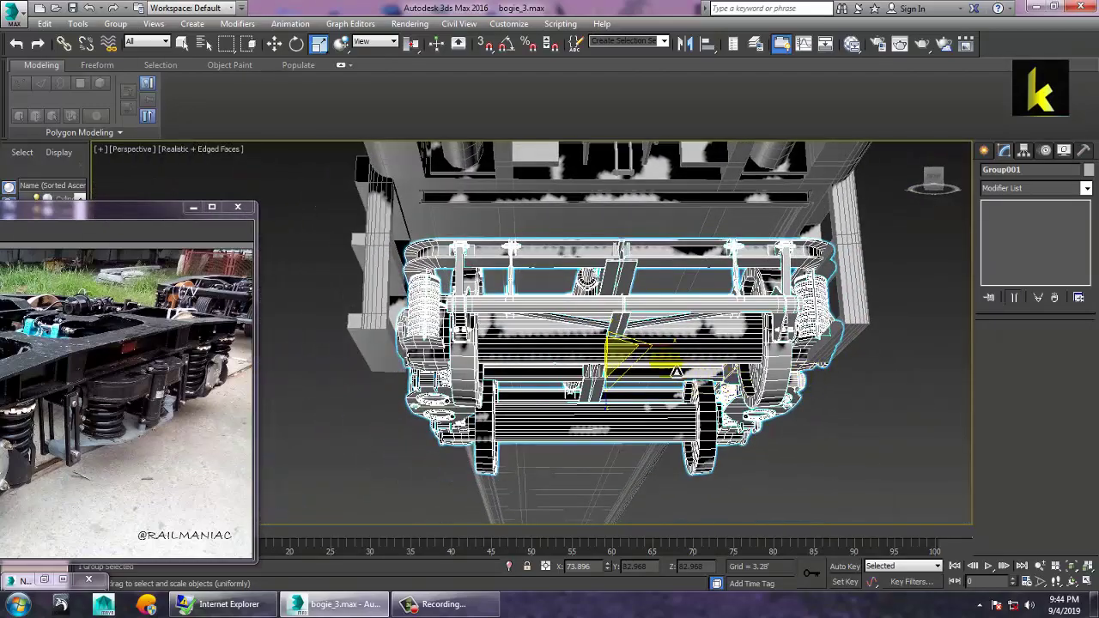
drag(681, 361, 630, 389)
Raise the bogie group against the coach's underside, to about X 12.322', Z -8.175'
key(w)
alt+middle_drag(735, 361, 678, 332)
drag(671, 327, 676, 297)
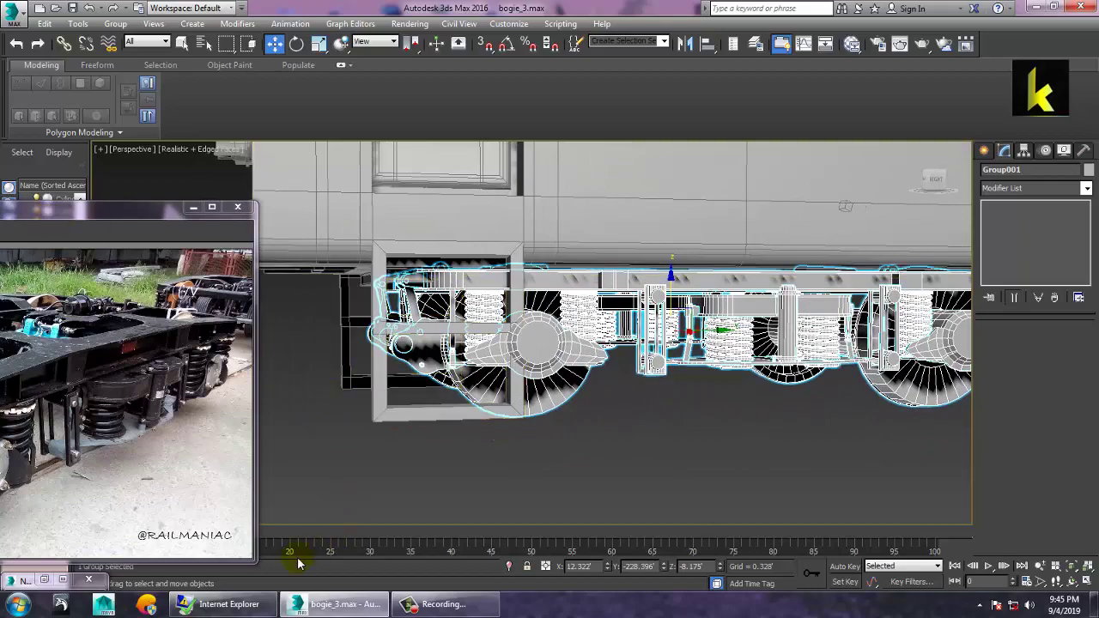
Compare the bogie with the blue coach photo and narrow the group to about 72.876% in X
click(42, 581)
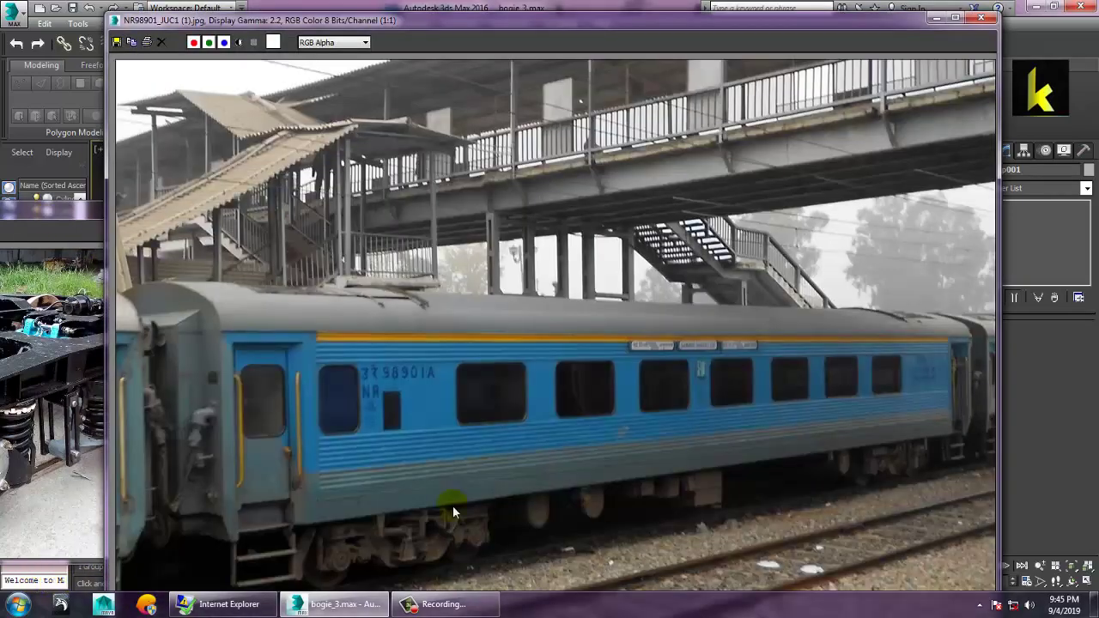
click(936, 18)
alt+middle_drag(580, 328, 773, 354)
key(r)
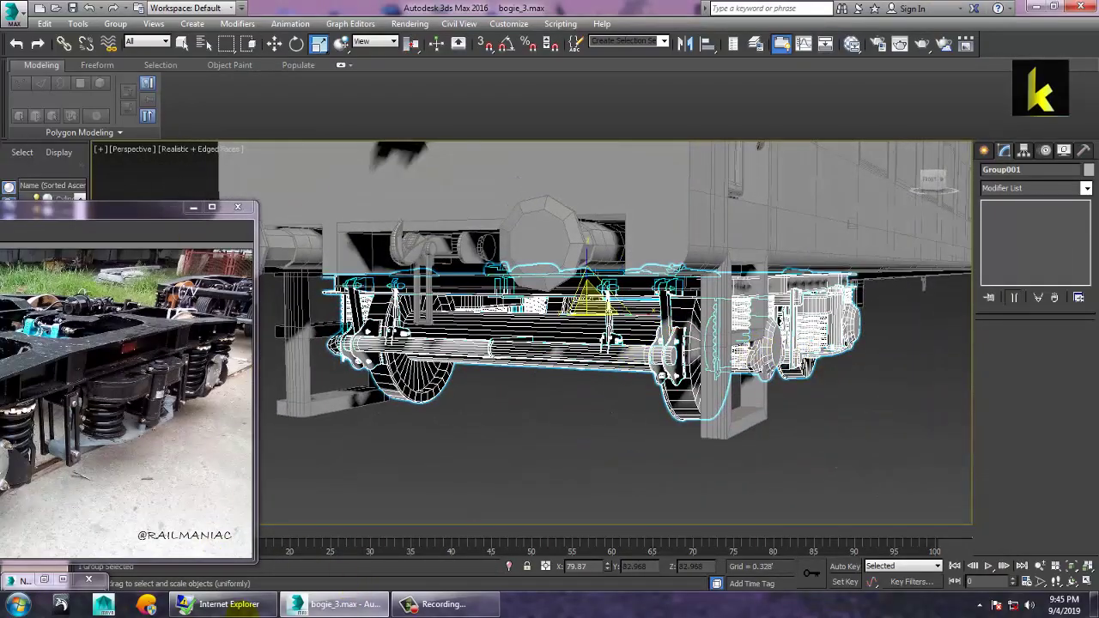
click(43, 581)
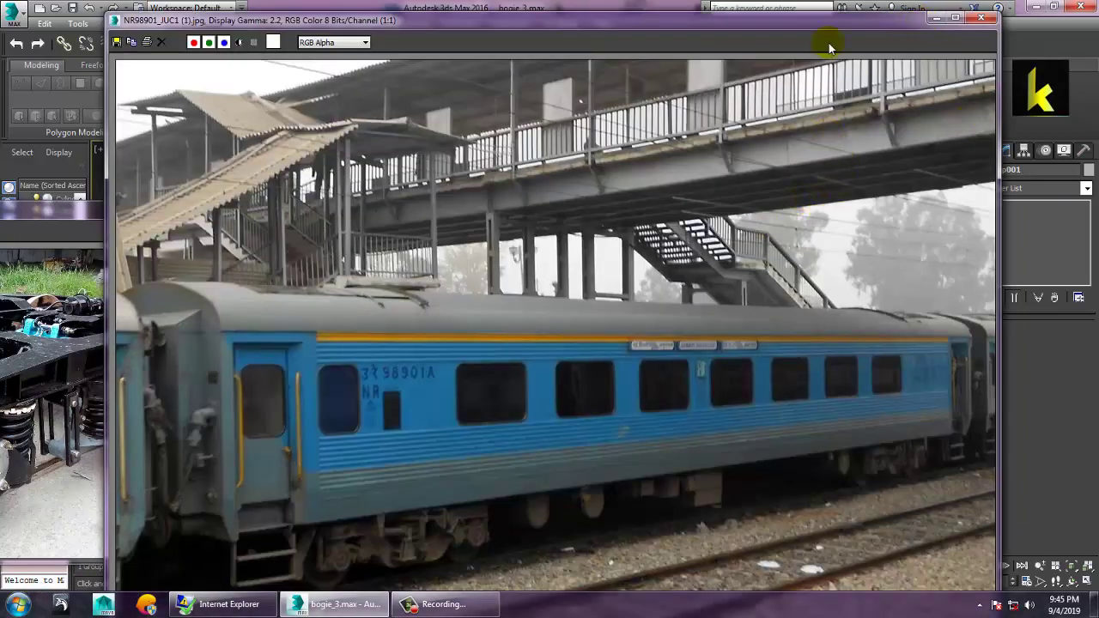
click(934, 21)
alt+middle_drag(686, 297, 669, 325)
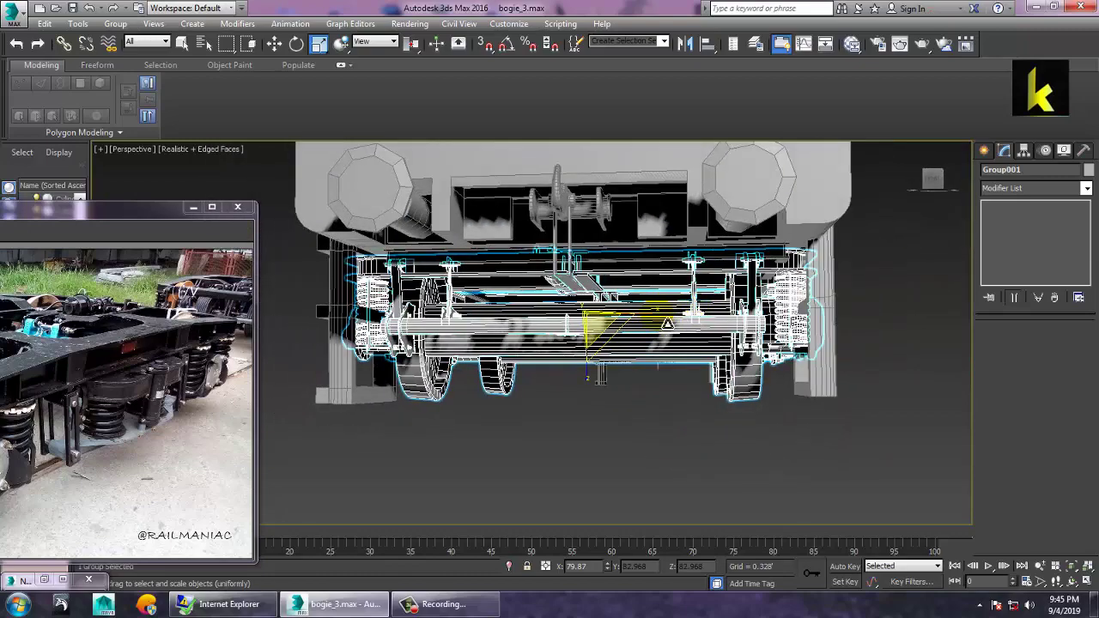
drag(660, 326, 656, 324)
alt+middle_drag(607, 331, 667, 318)
Move the bogie group inward along the coach and slightly down, to about Y -220.107', Z -9.043'
key(w)
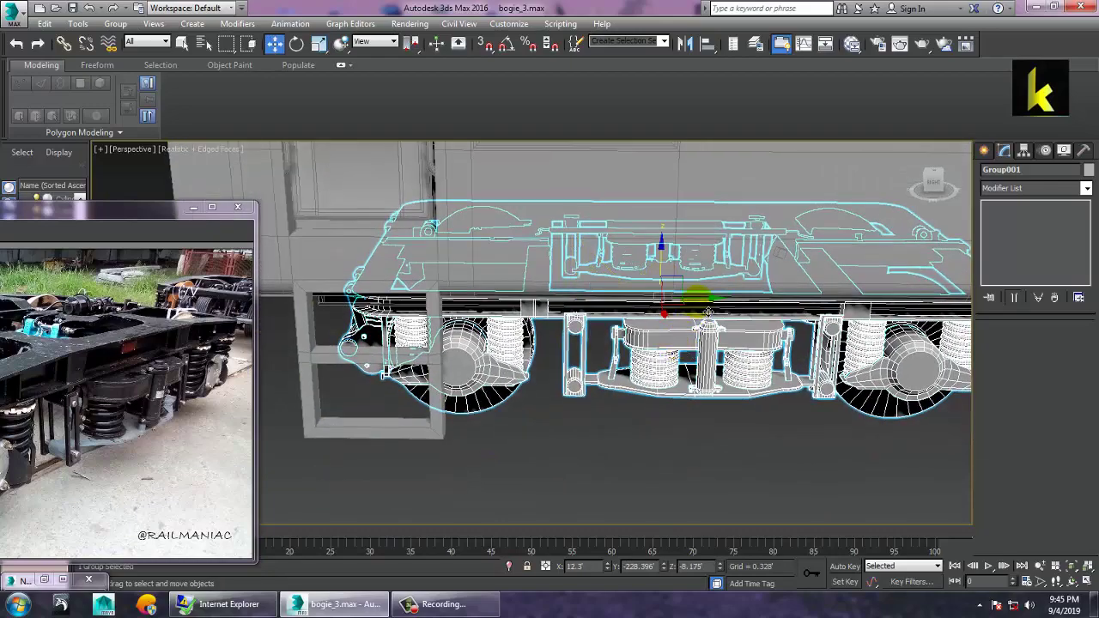
drag(715, 299, 809, 302)
alt+middle_drag(680, 317, 756, 298)
drag(759, 302, 772, 317)
mouse_move(773, 317)
alt+middle_down()
mouse_move(844, 336)
mouse_move(765, 307)
alt+middle_up()
Examine the bogie's size and position beneath the coach from several sides and compare them with the blue coach photo
scroll(843, 337, down, 5)
alt+middle_drag(812, 365, 684, 340)
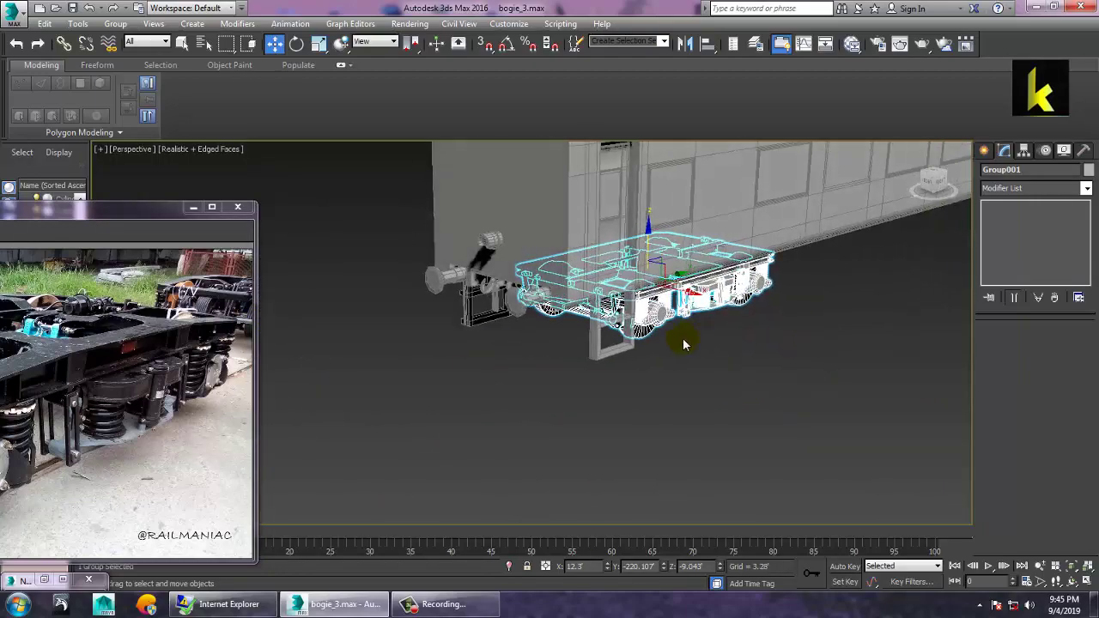
alt+middle_drag(635, 311, 587, 296)
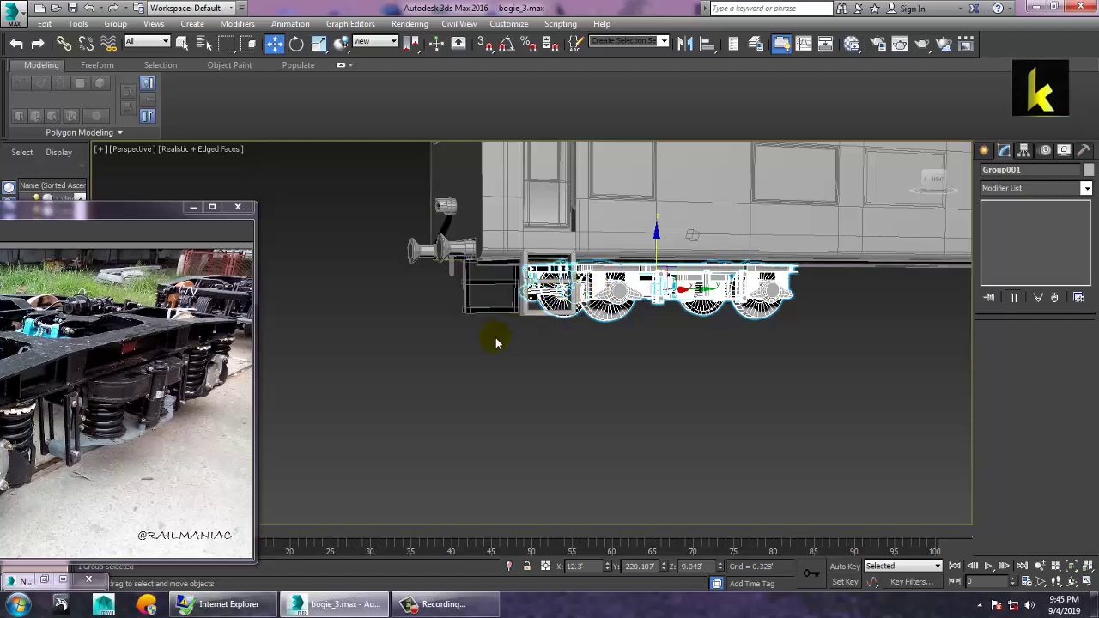
click(35, 582)
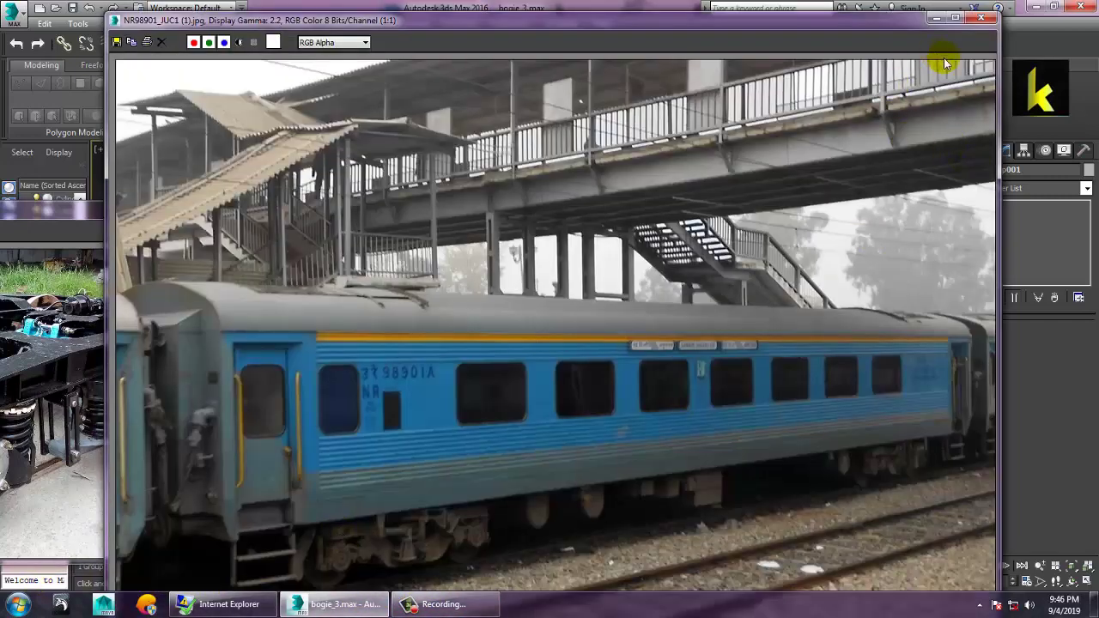
click(936, 19)
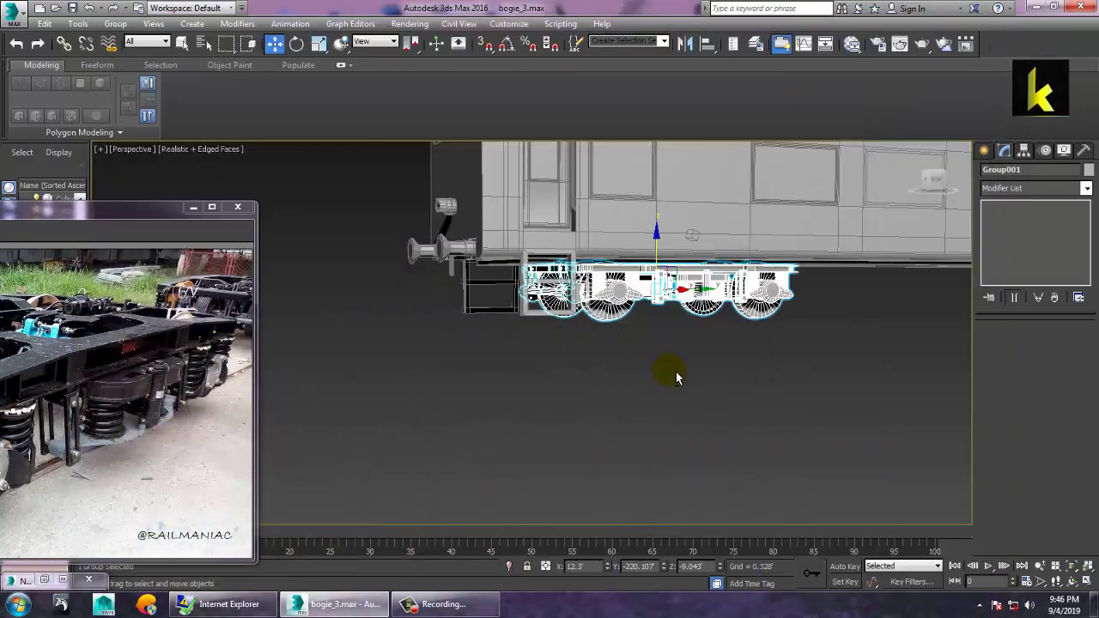
middle_drag(706, 369, 630, 394)
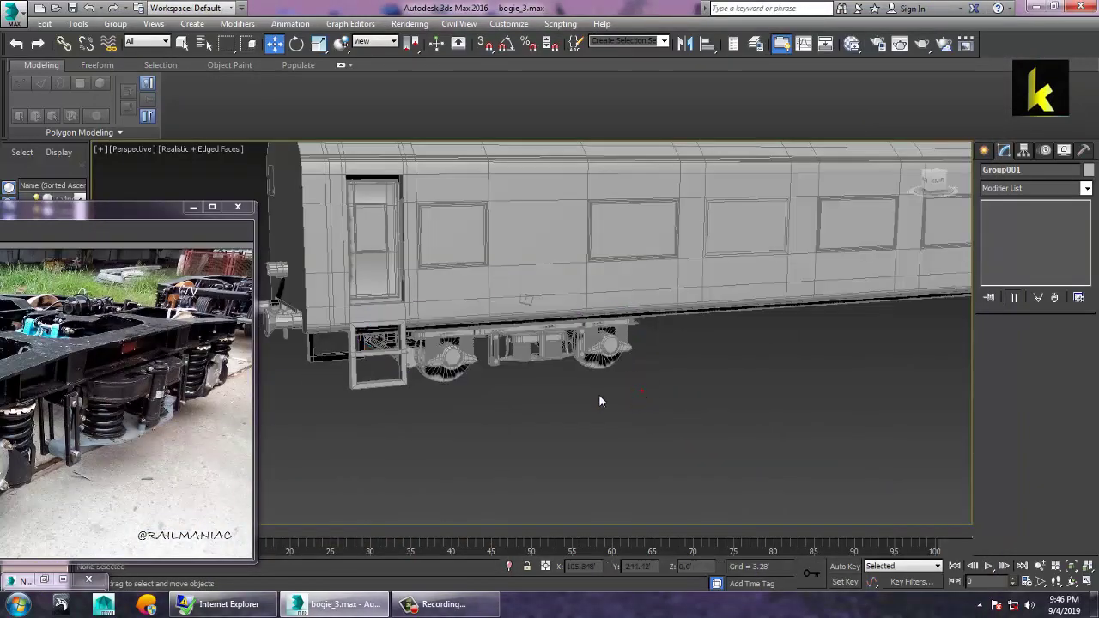
click(633, 395)
scroll(574, 386, up, 3)
alt+middle_drag(552, 371, 447, 374)
scroll(687, 376, down, 2)
alt+middle_drag(799, 368, 743, 353)
scroll(743, 353, down, 4)
alt+middle_drag(806, 372, 794, 365)
middle_drag(794, 366, 770, 347)
alt+middle_drag(583, 366, 628, 331)
scroll(525, 337, up, 5)
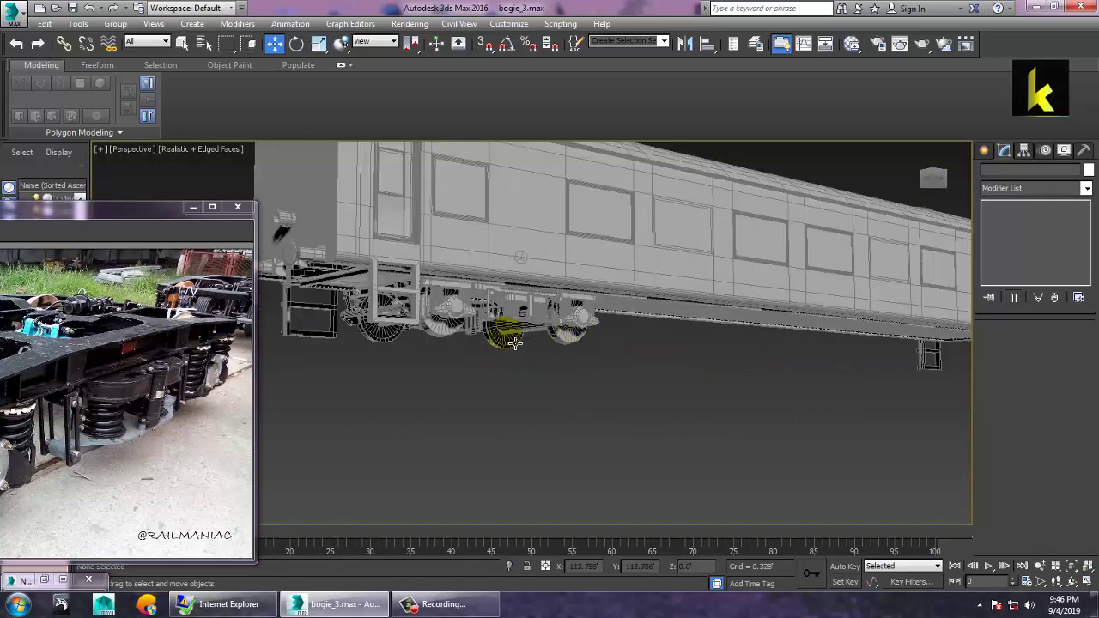
middle_drag(514, 341, 550, 358)
alt+middle_drag(776, 326, 812, 324)
click(761, 289)
scroll(817, 327, down, 4)
scroll(748, 332, down, 3)
scroll(669, 322, up, 8)
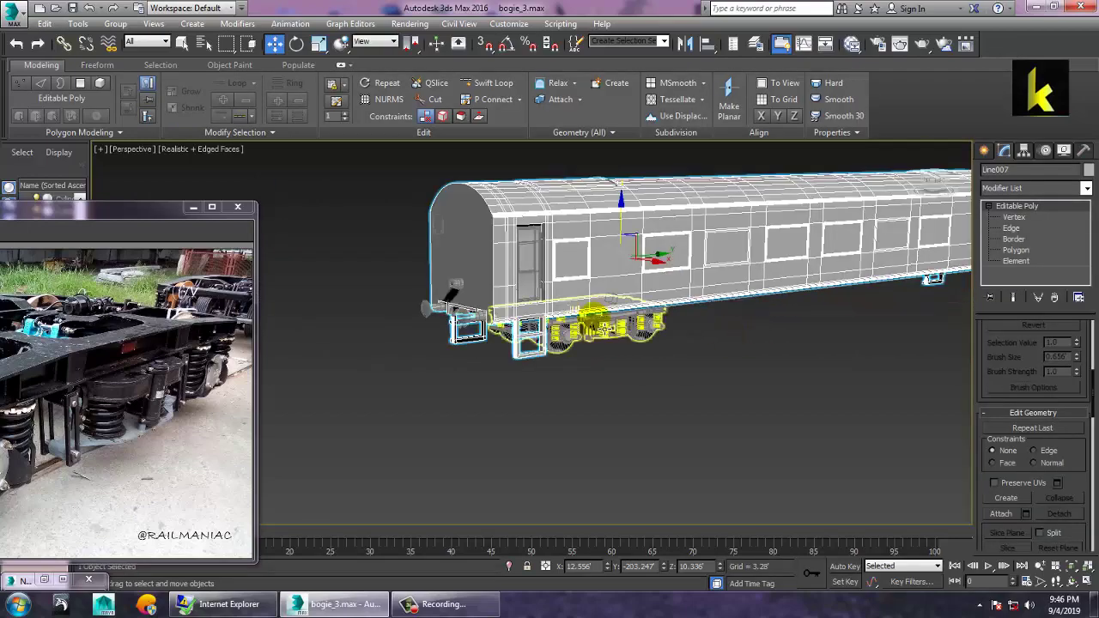
middle_drag(743, 290, 741, 312)
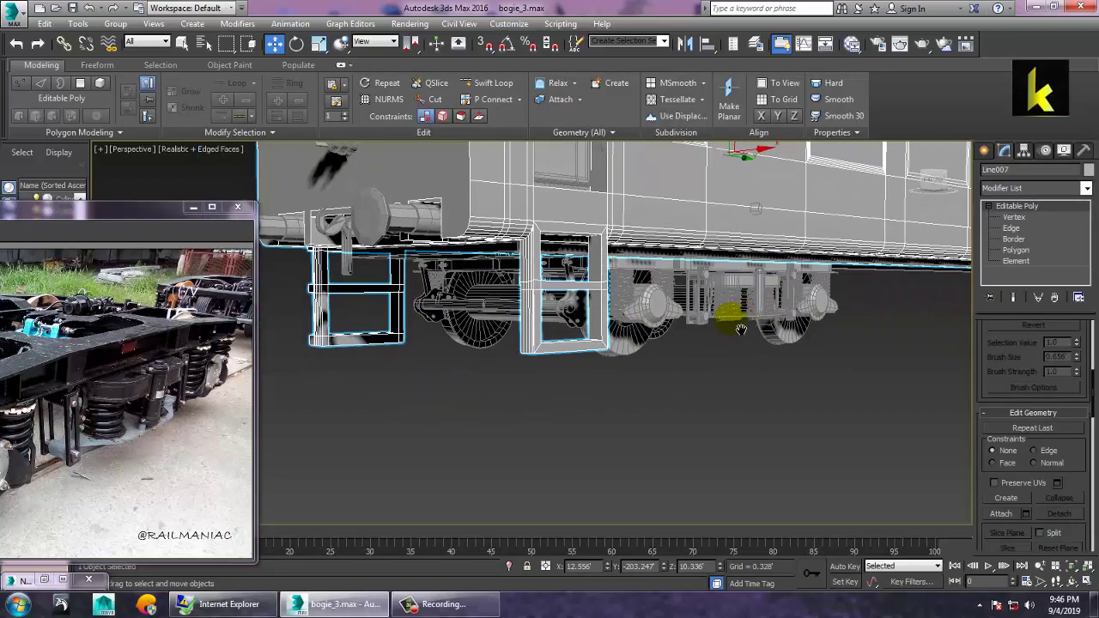
double_click(31, 585)
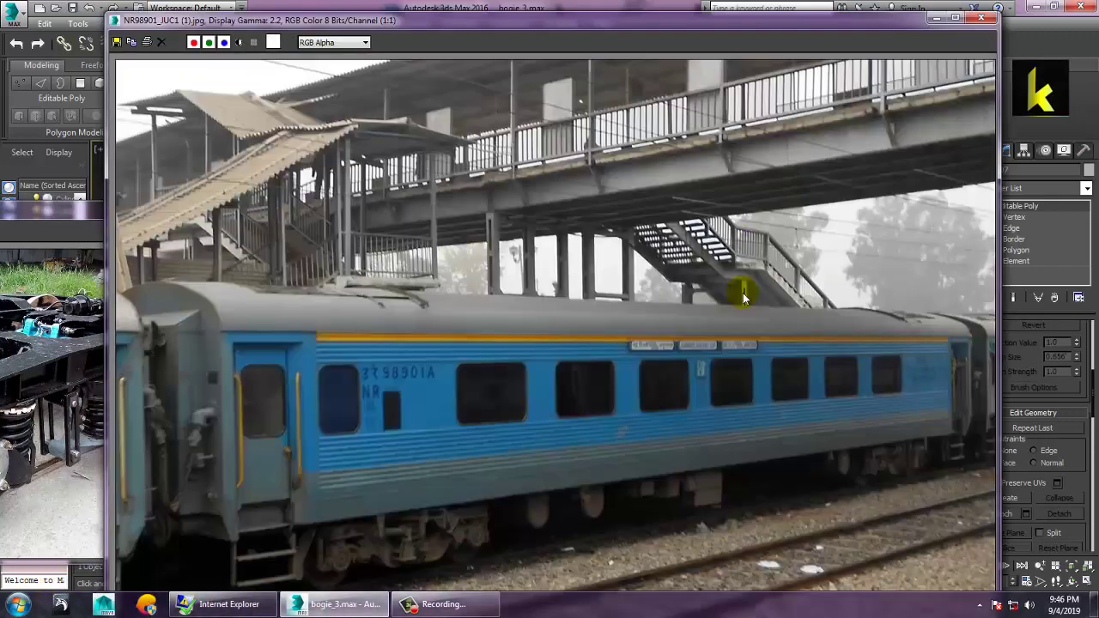
click(936, 18)
middle_drag(596, 363, 610, 346)
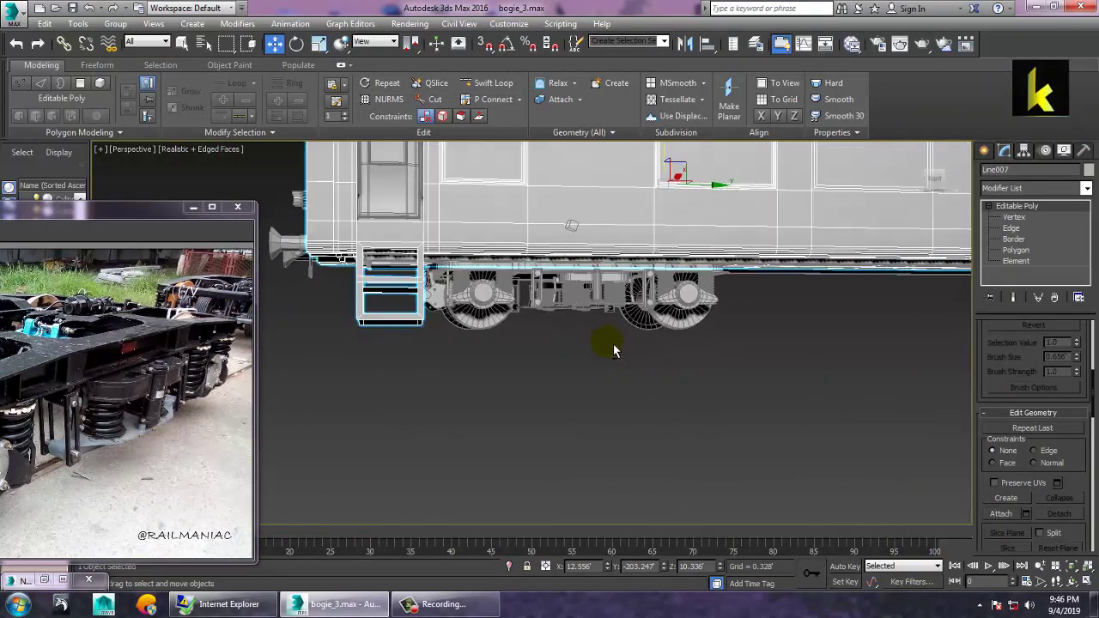
Select the bogie group and scale it up uniformly to about 99.354% in X and 113.114% in Y and Z
click(472, 324)
key(r)
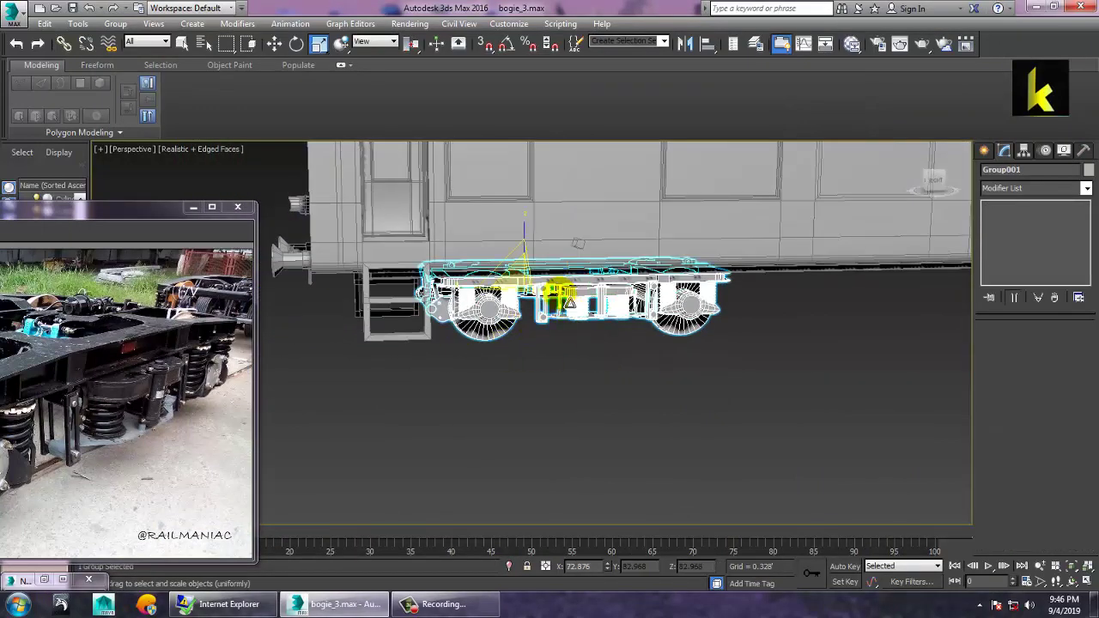
drag(529, 289, 520, 271)
Reposition the enlarged bogie group under the coach at about X 6.966', Y -211.404', Z -9.571'
alt+middle_drag(537, 289, 606, 317)
scroll(613, 323, up, 4)
middle_drag(604, 273, 595, 298)
drag(489, 290, 487, 281)
alt+middle_drag(752, 322, 478, 333)
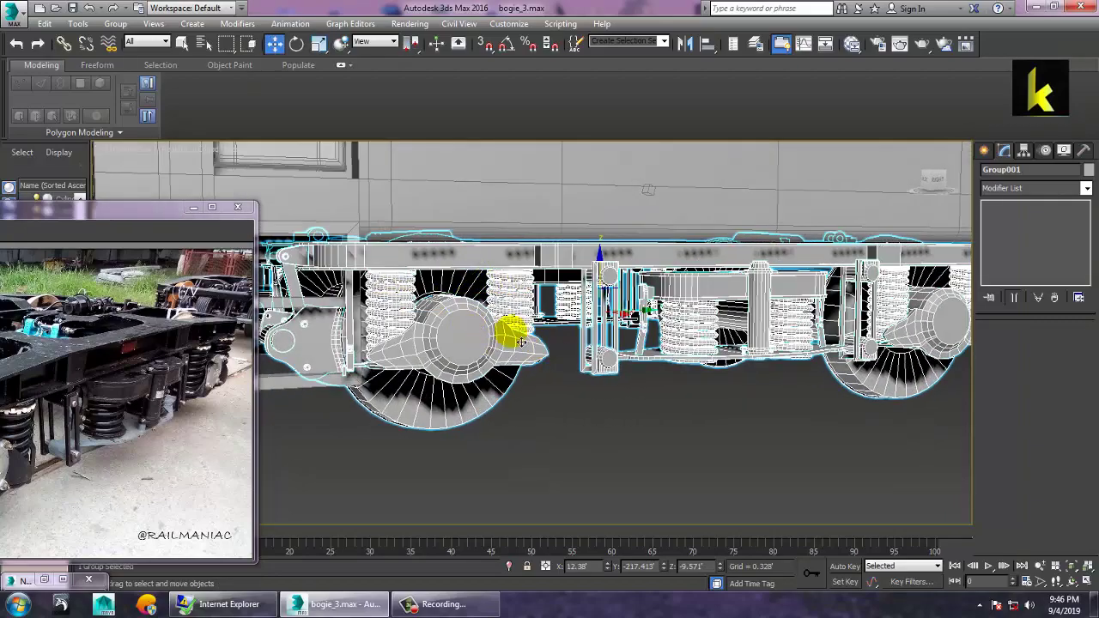
drag(640, 320, 701, 320)
scroll(669, 330, down, 3)
alt+middle_drag(623, 343, 662, 343)
drag(665, 340, 625, 341)
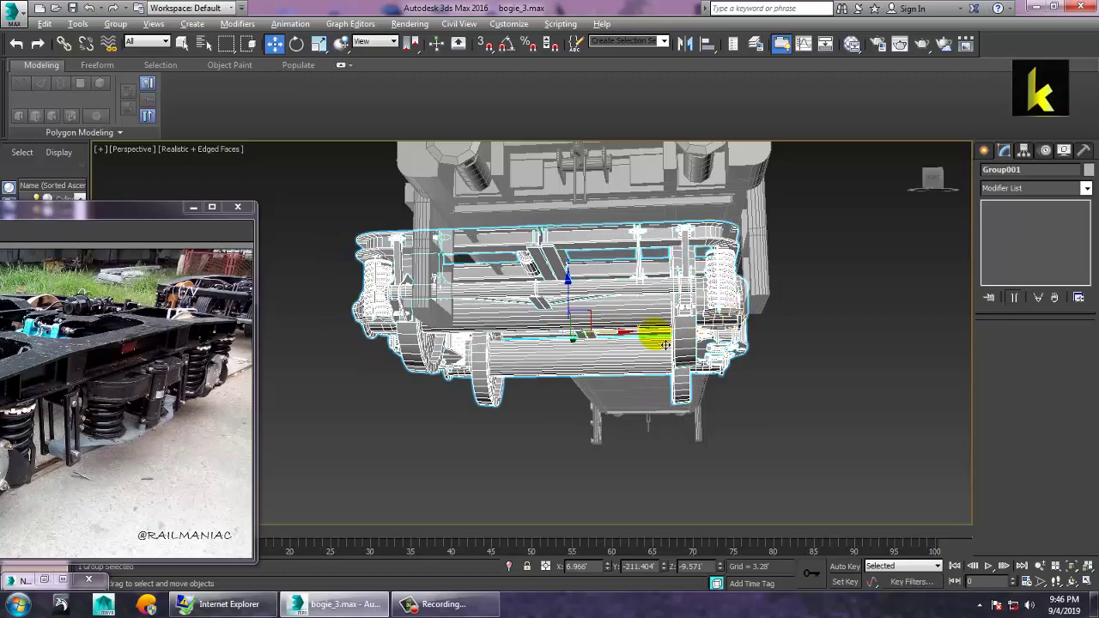
Narrow the bogie group by scaling it along X to about 80.746%, checking its width against the coach end
alt+middle_drag(714, 334, 666, 356)
alt+middle_drag(608, 382, 813, 343)
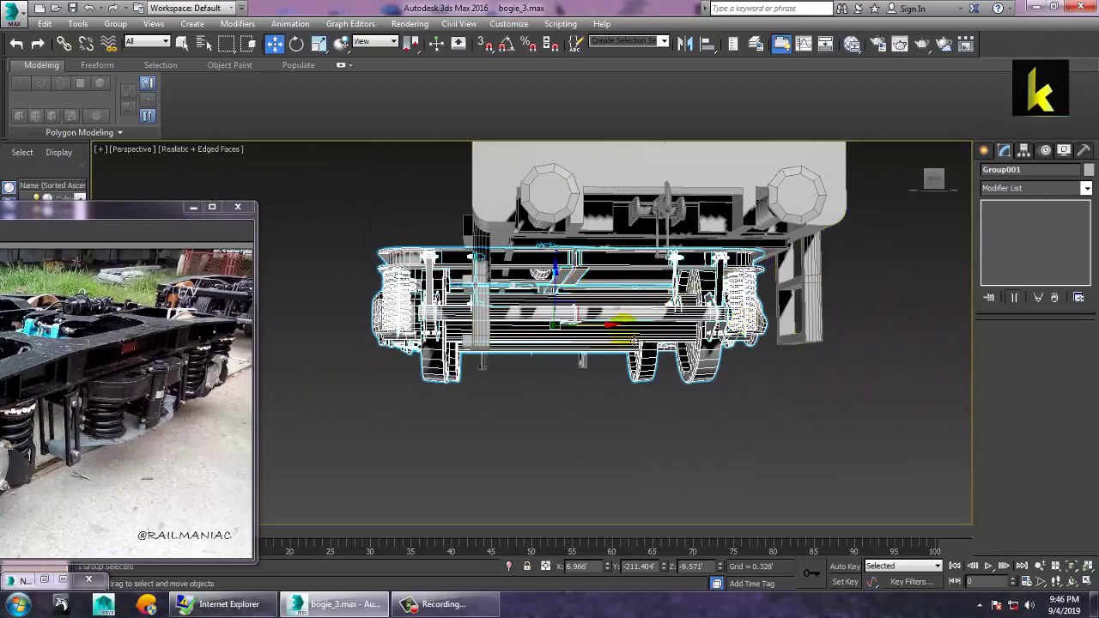
alt+middle_drag(645, 339, 667, 339)
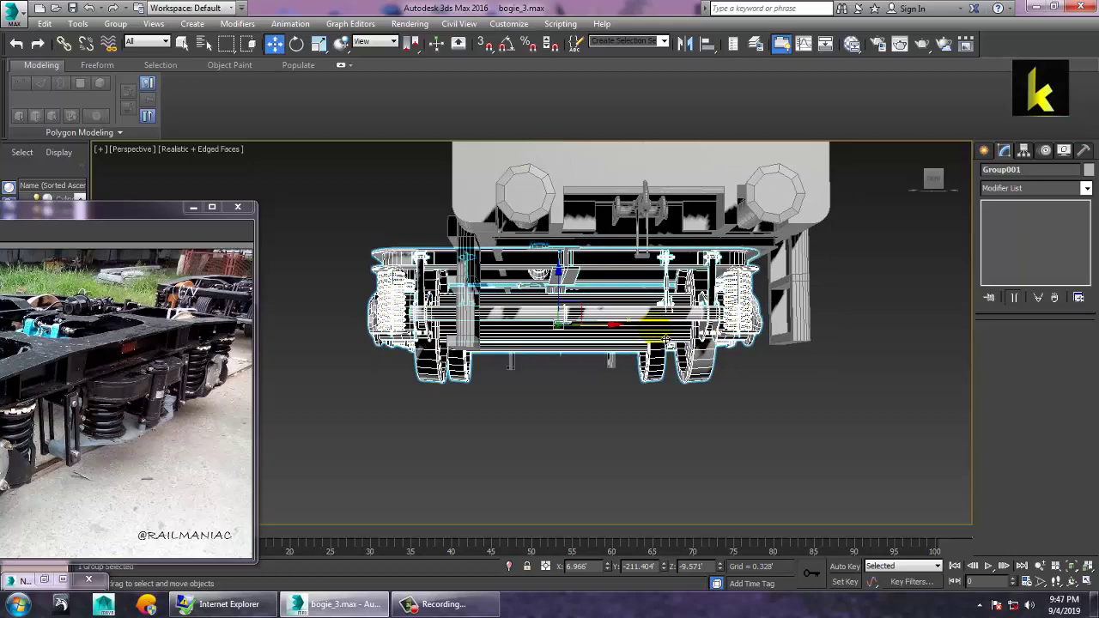
key(r)
drag(620, 316, 657, 315)
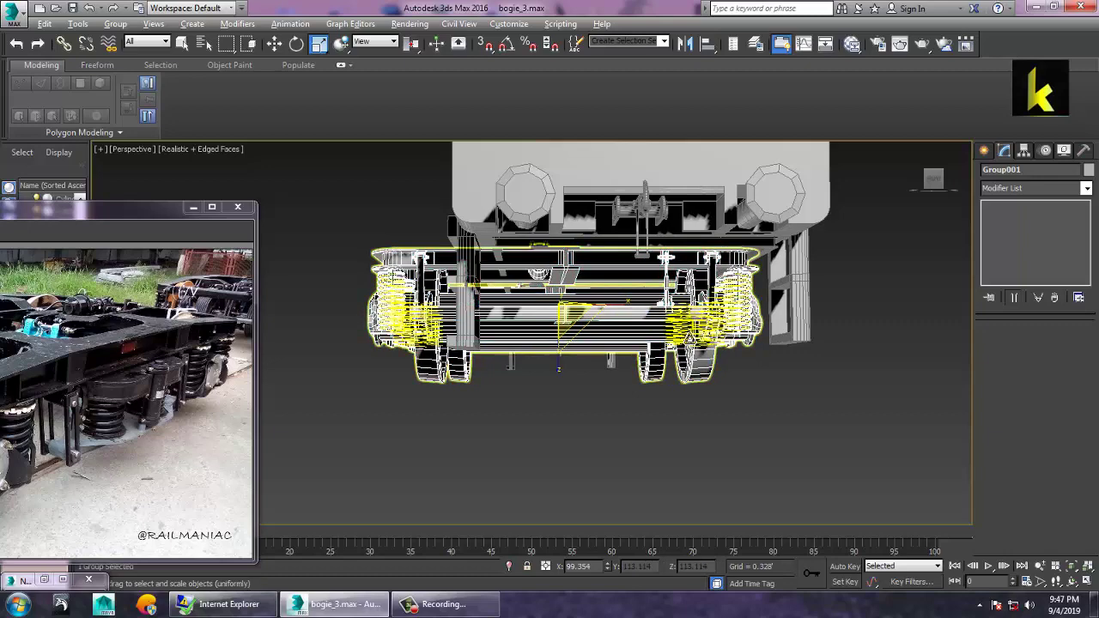
mouse_move(711, 334)
alt+middle_down()
mouse_move(678, 337)
mouse_move(694, 339)
alt+middle_up()
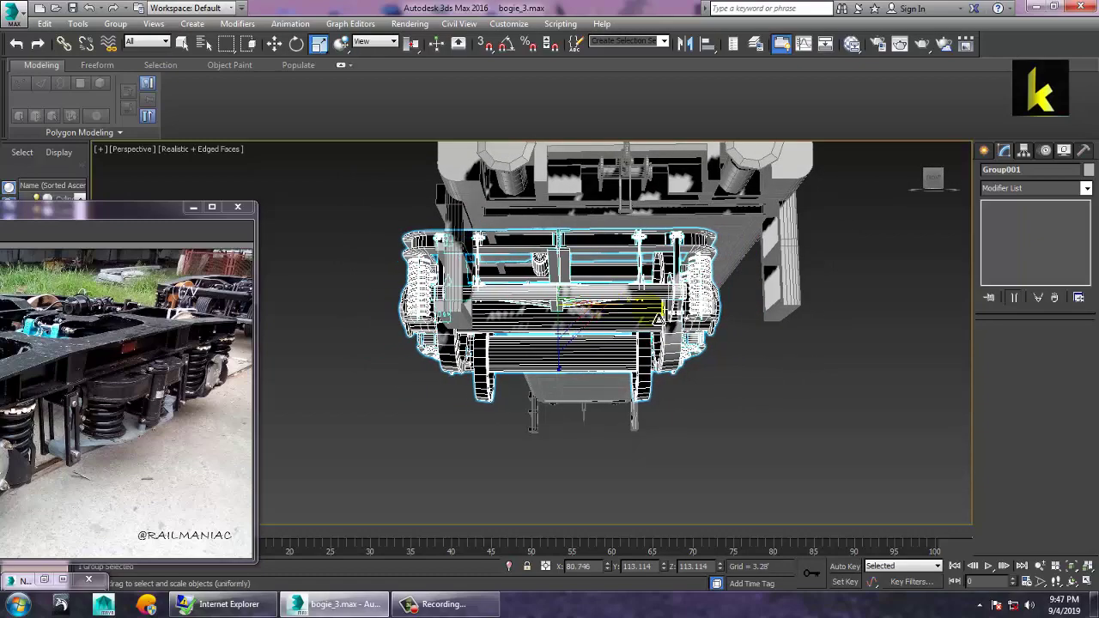
alt+middle_drag(531, 341, 607, 357)
Move the narrowed bogie group sideways and down beneath the coach, to about X 12.2', Z -10.366'
key(w)
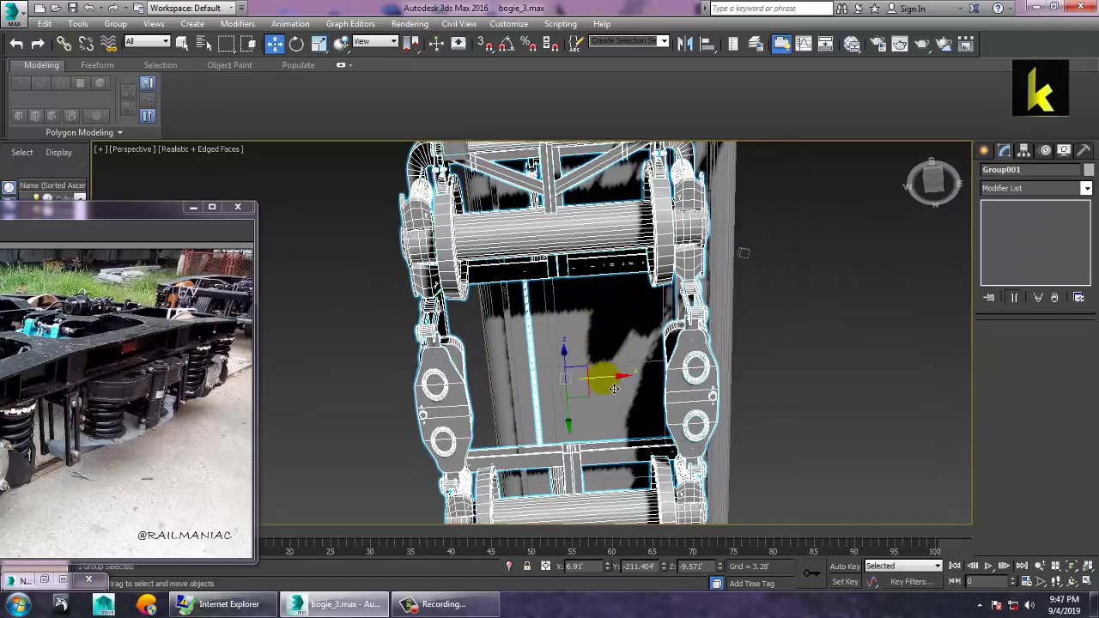
alt+middle_drag(642, 390, 642, 380)
alt+middle_drag(592, 341, 454, 428)
mouse_move(687, 286)
mouse_down()
mouse_move(677, 292)
mouse_move(693, 292)
mouse_up()
alt+middle_drag(646, 277, 656, 376)
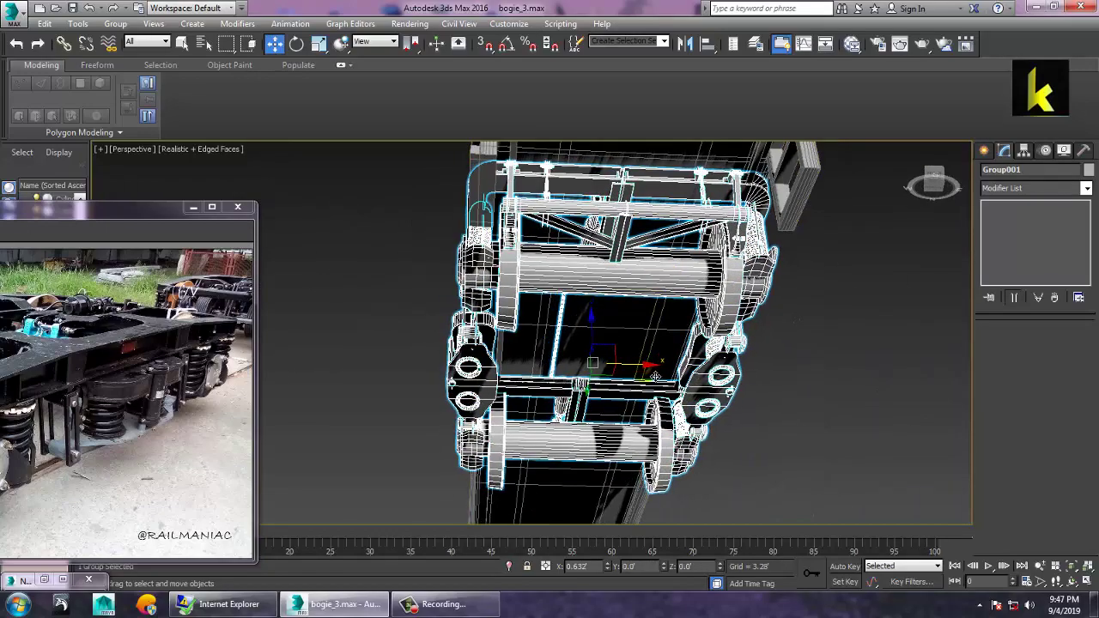
alt+middle_drag(728, 339, 669, 328)
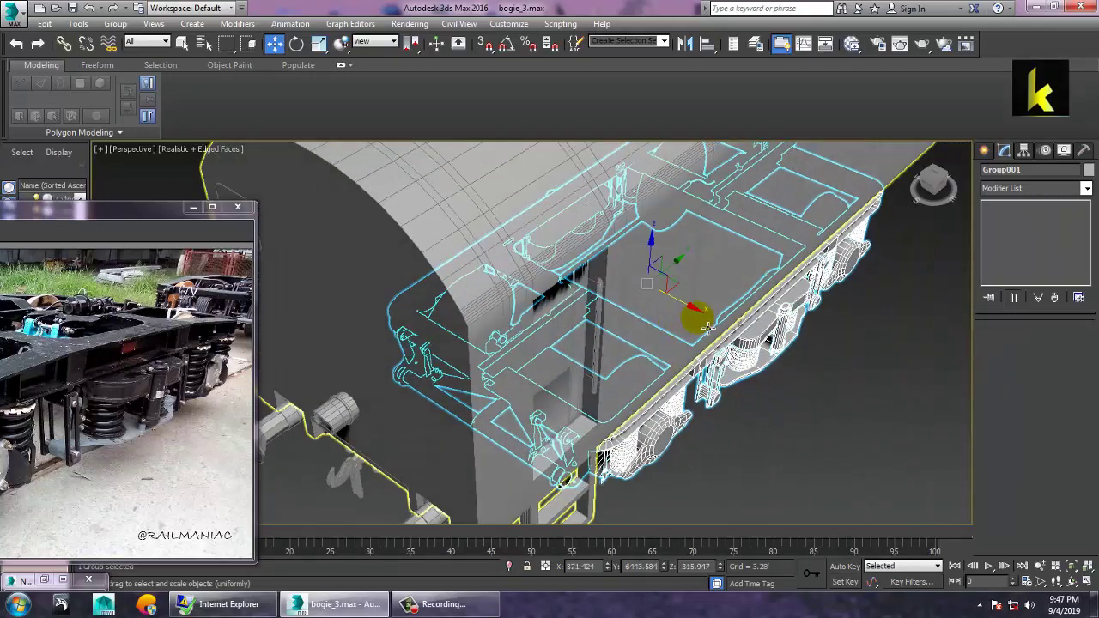
Scale the bogie group non-uniformly to about 97% along X and recentre it under the coach at about X 11.709'
key(r)
key(r)
drag(674, 335, 663, 349)
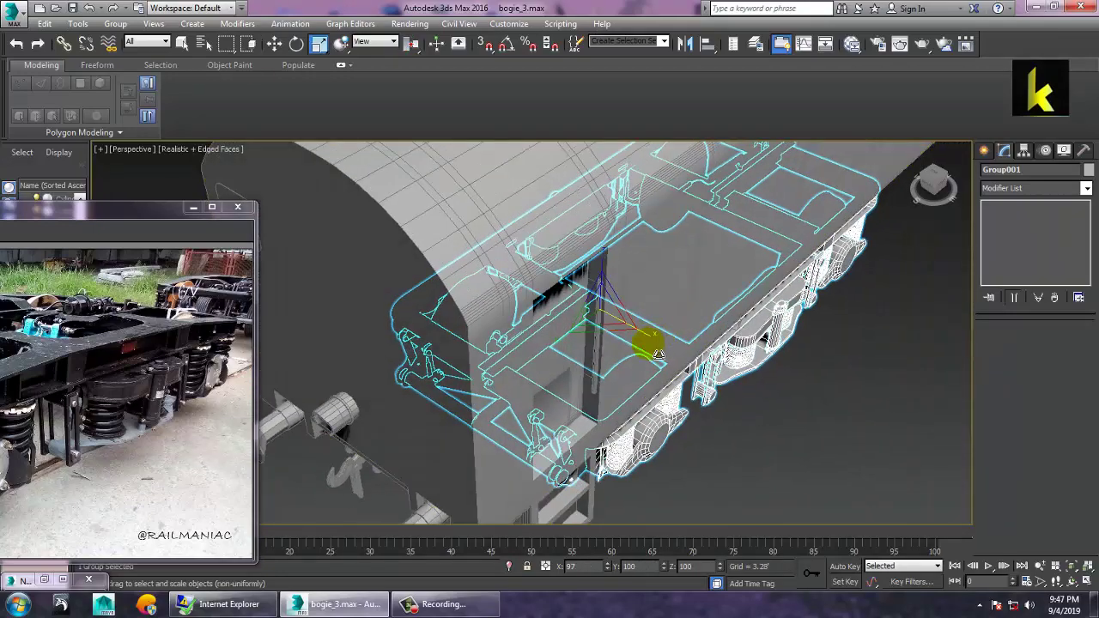
alt+middle_drag(667, 252, 709, 191)
key(w)
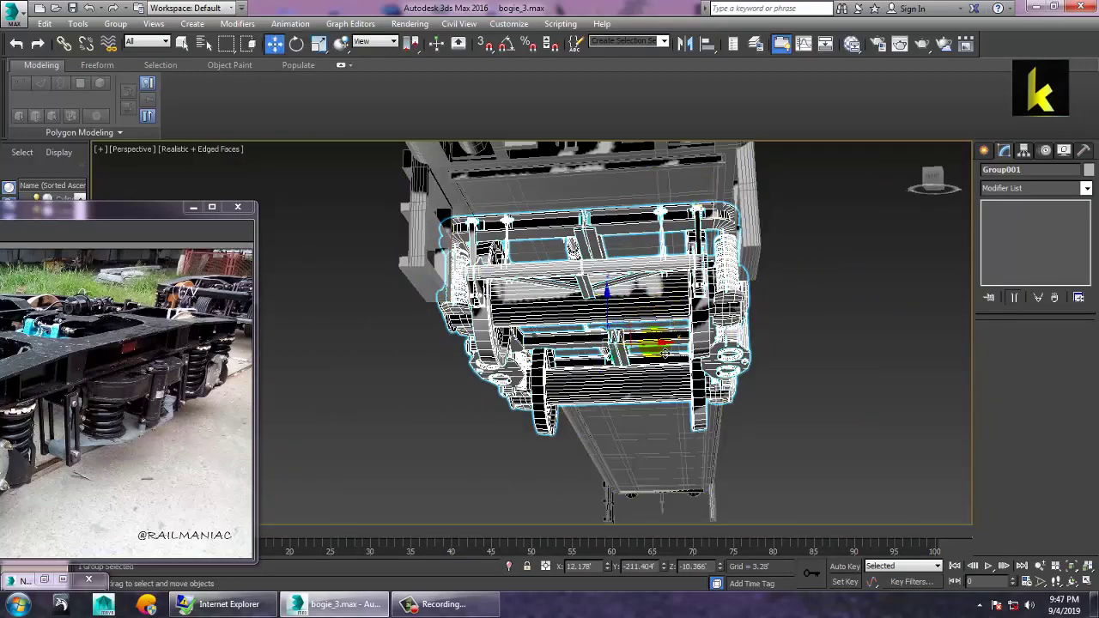
alt+middle_drag(738, 344, 694, 364)
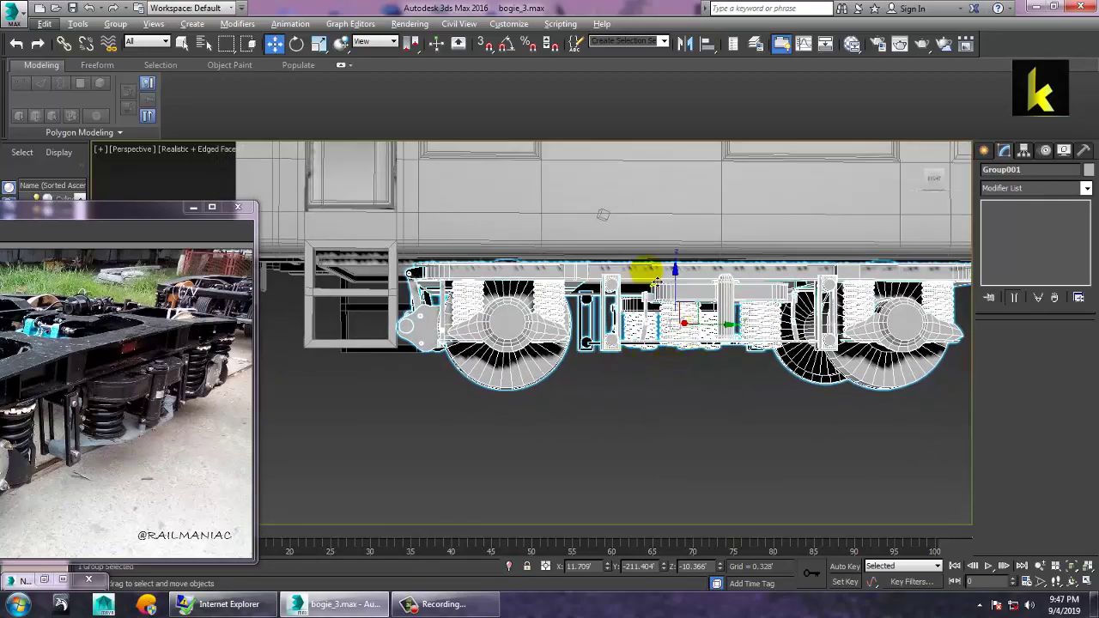
Lower the bogie group slightly beneath the coach floor to about Z -10.626'
mouse_move(675, 276)
mouse_down()
mouse_move(676, 293)
mouse_move(675, 282)
mouse_up()
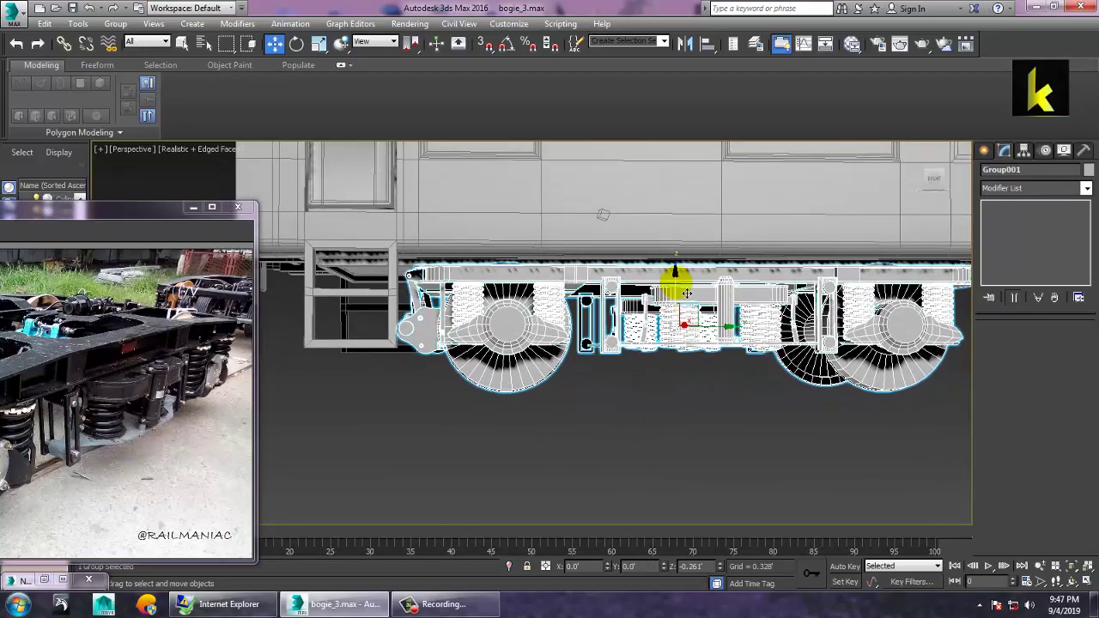
scroll(684, 301, down, 3)
middle_drag(760, 381, 655, 356)
scroll(655, 356, down, 2)
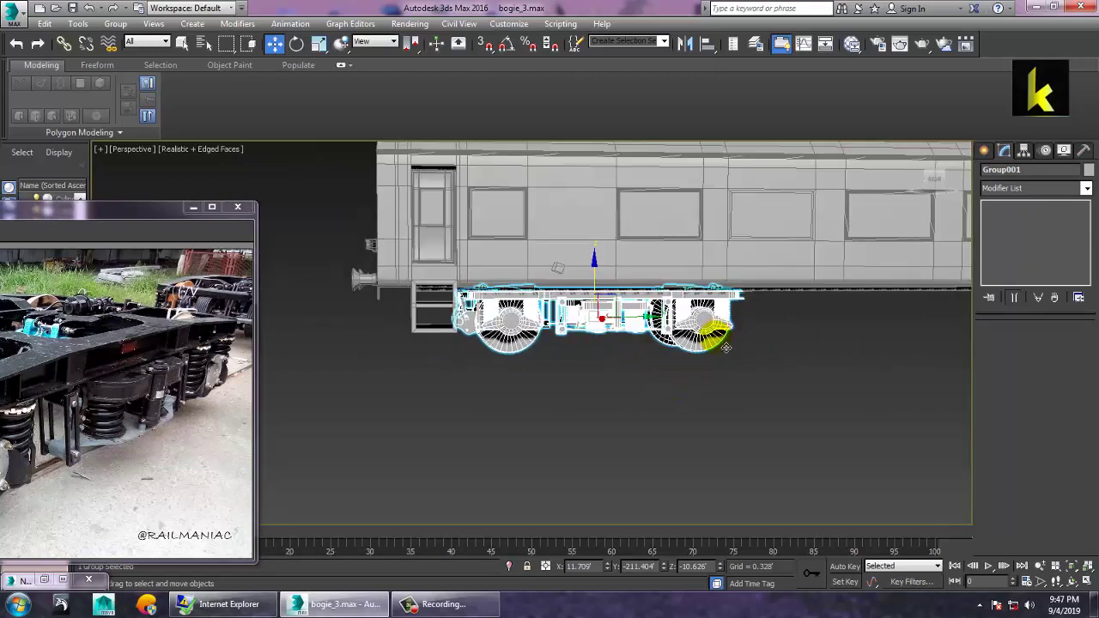
Copy the bogie group along the coach to its opposite end, at about Y -47.905'
alt+middle_drag(731, 343, 740, 320)
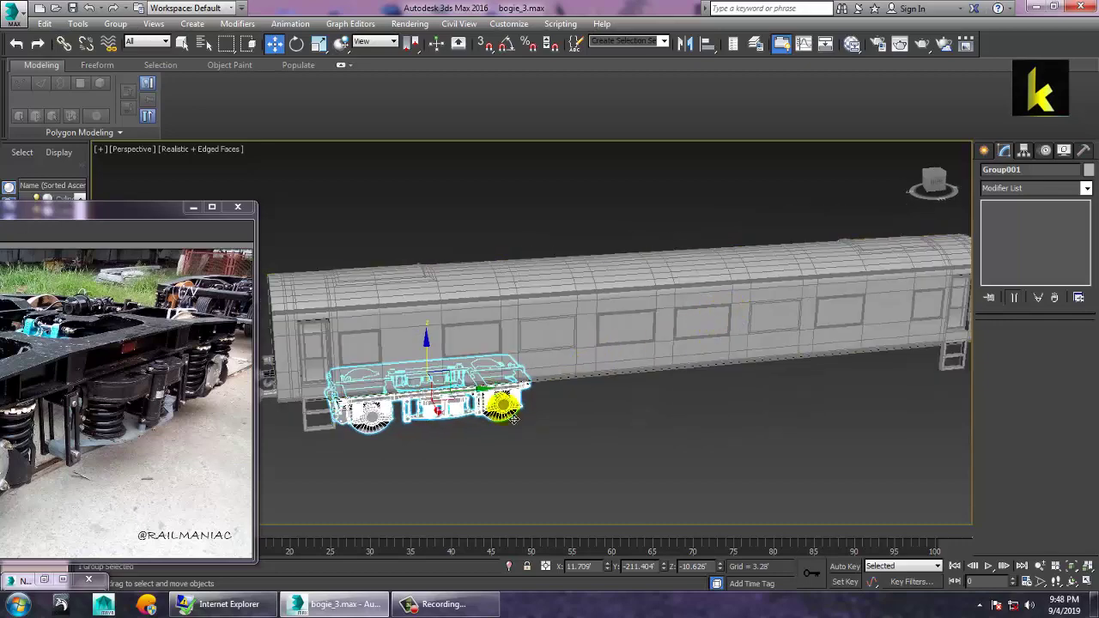
mouse_move(480, 402)
mouse_down()
mouse_move(537, 377)
mouse_move(895, 364)
mouse_move(873, 360)
mouse_up()
click(549, 361)
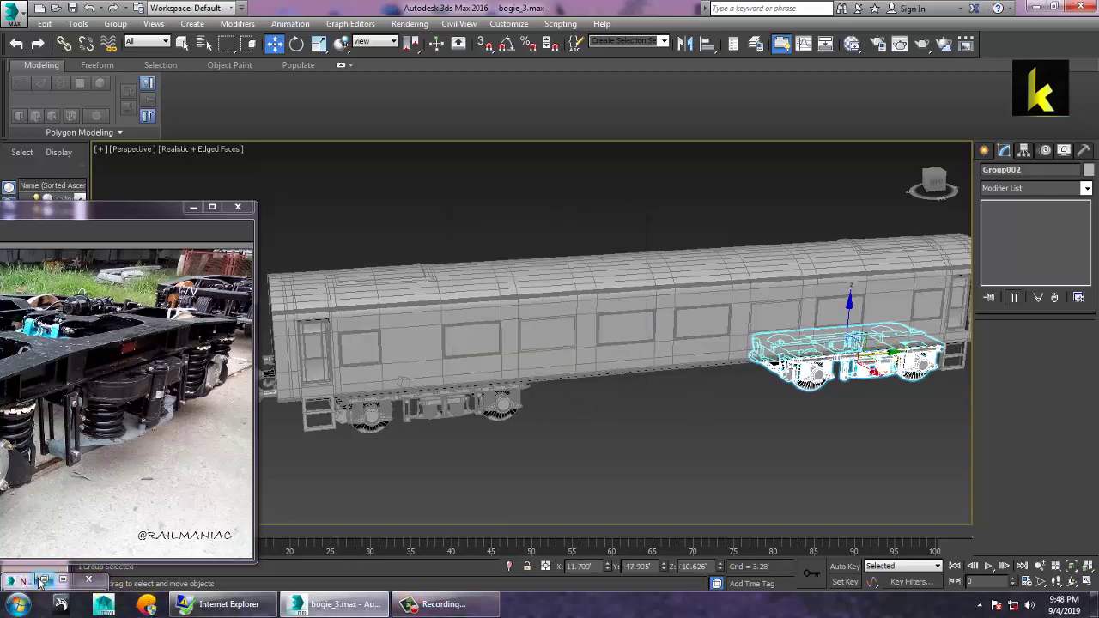
Compare the placement of both bogies with the blue coach photo and examine the coach without edged faces
click(40, 581)
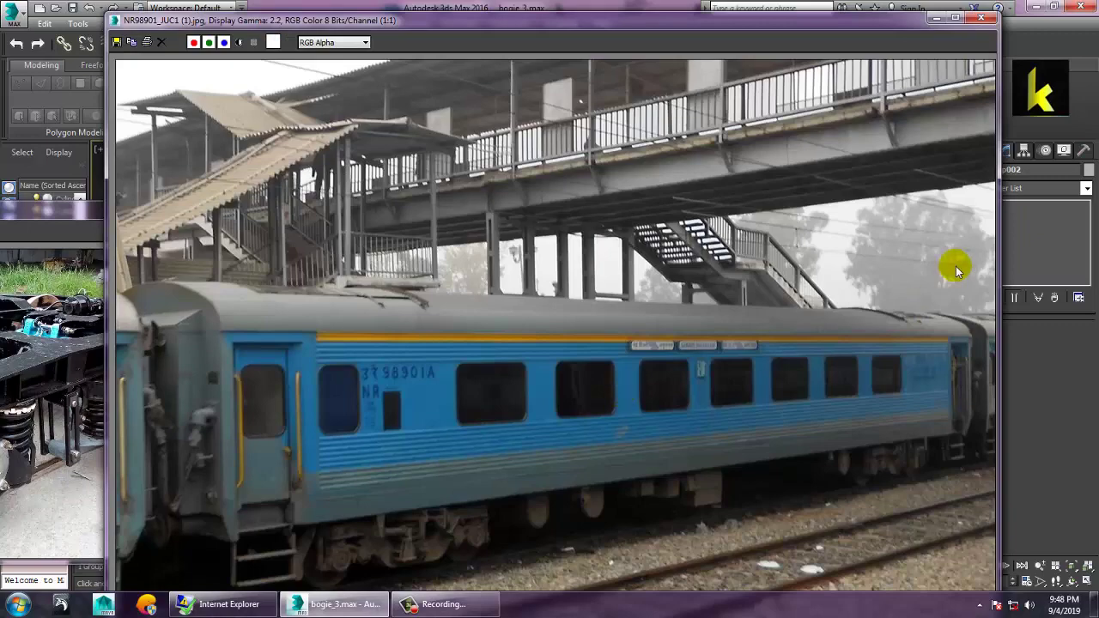
click(935, 18)
alt+middle_drag(687, 396, 650, 451)
click(651, 452)
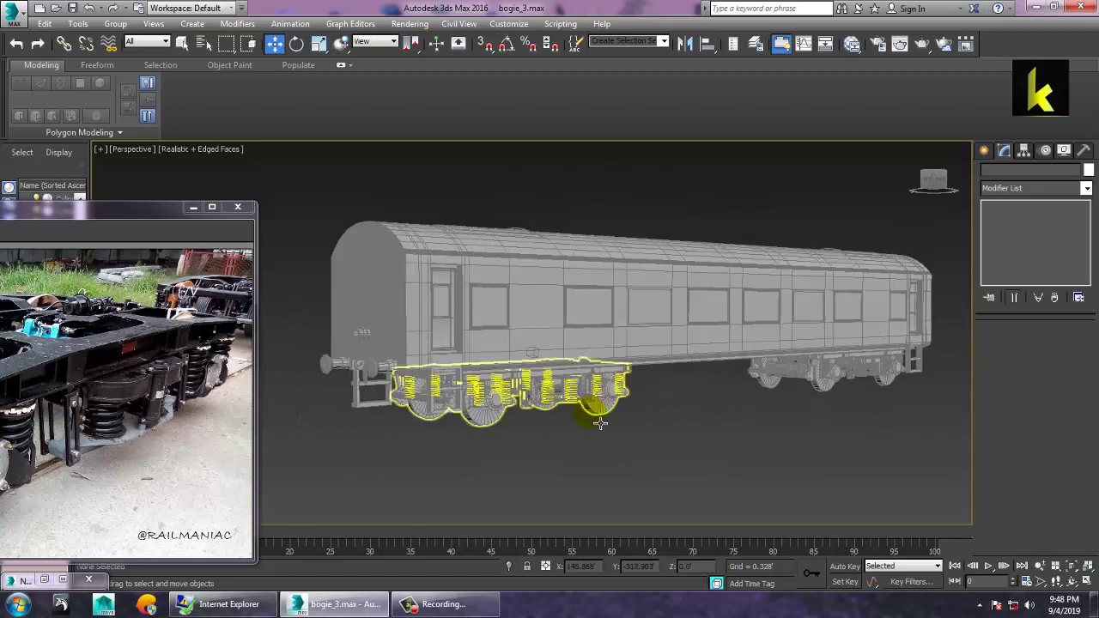
key(F4)
scroll(589, 416, up, 4)
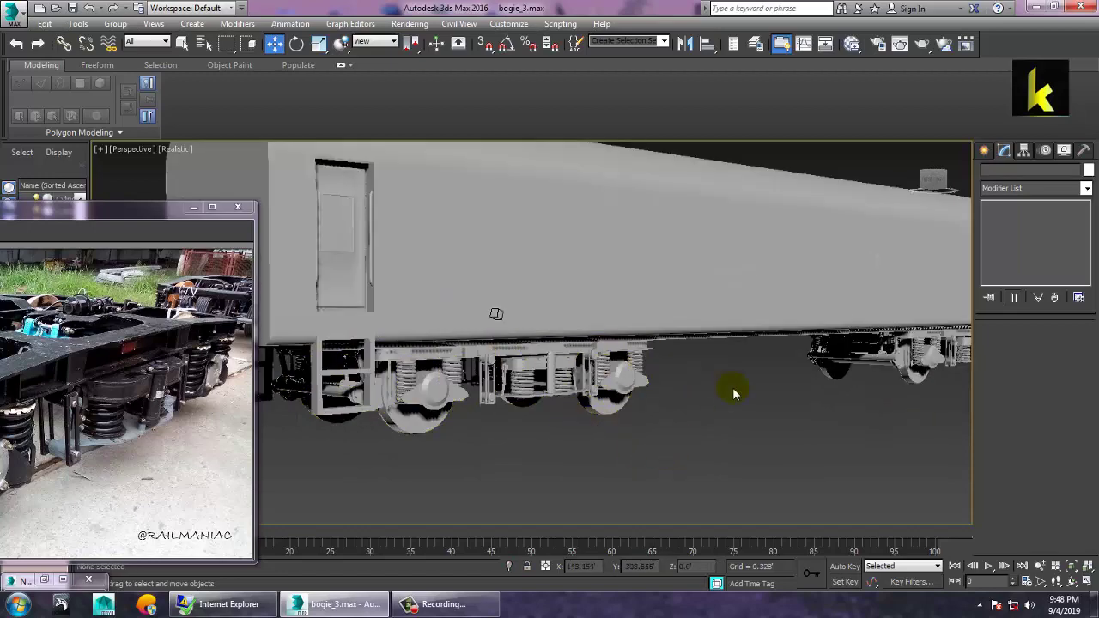
Show edged faces, select every object in the scene and create a new Standard material
click(545, 199)
key(F4)
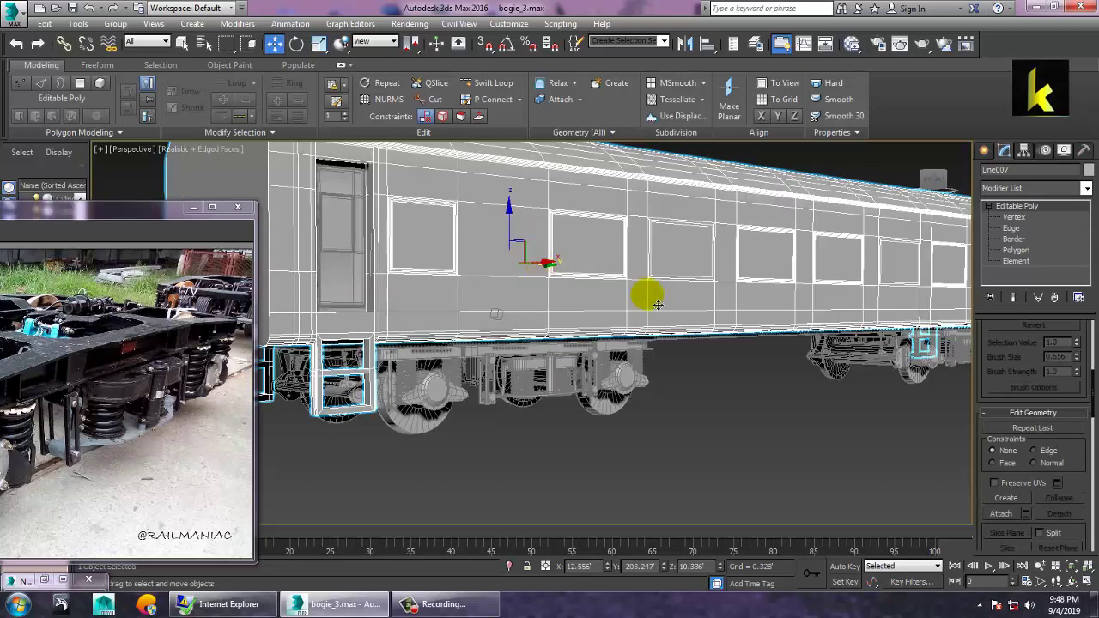
key(ctrl+a)
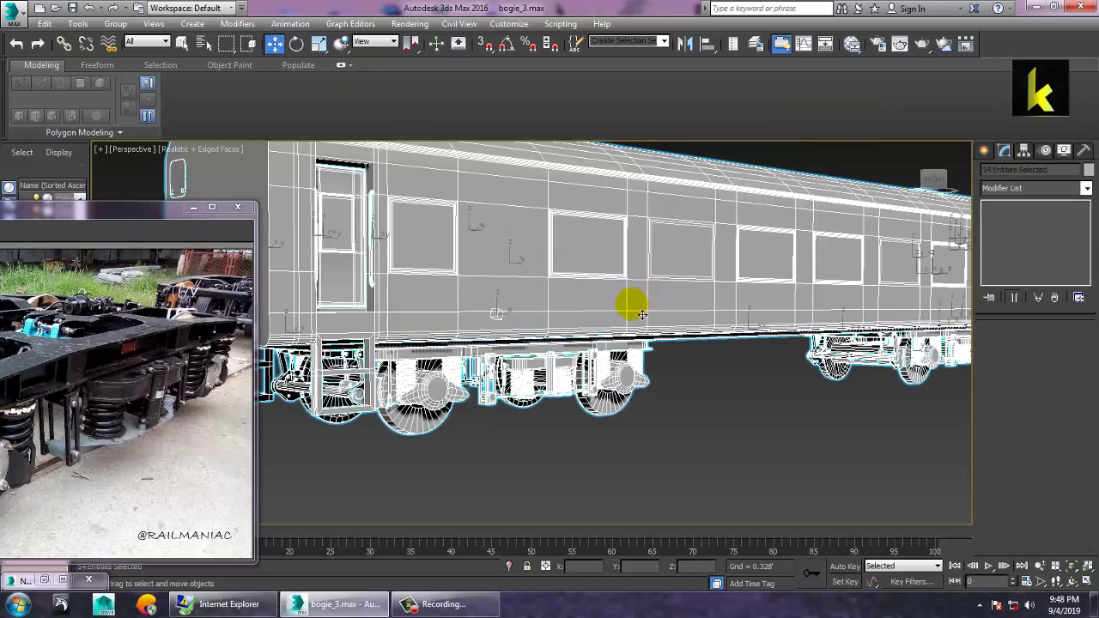
key(m)
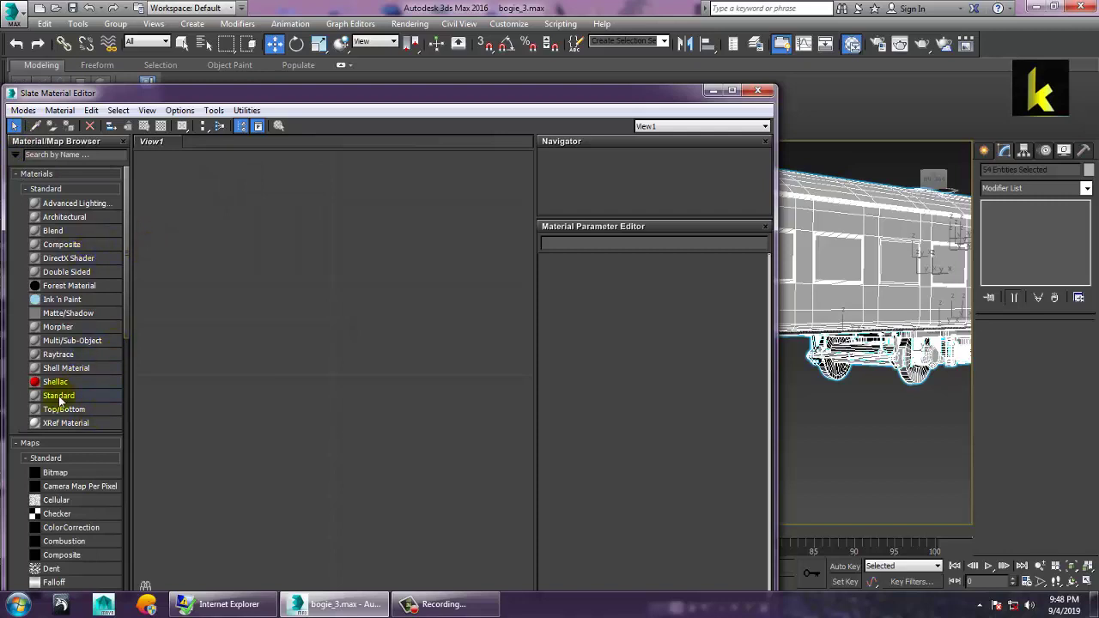
drag(332, 326, 331, 328)
double_click(309, 308)
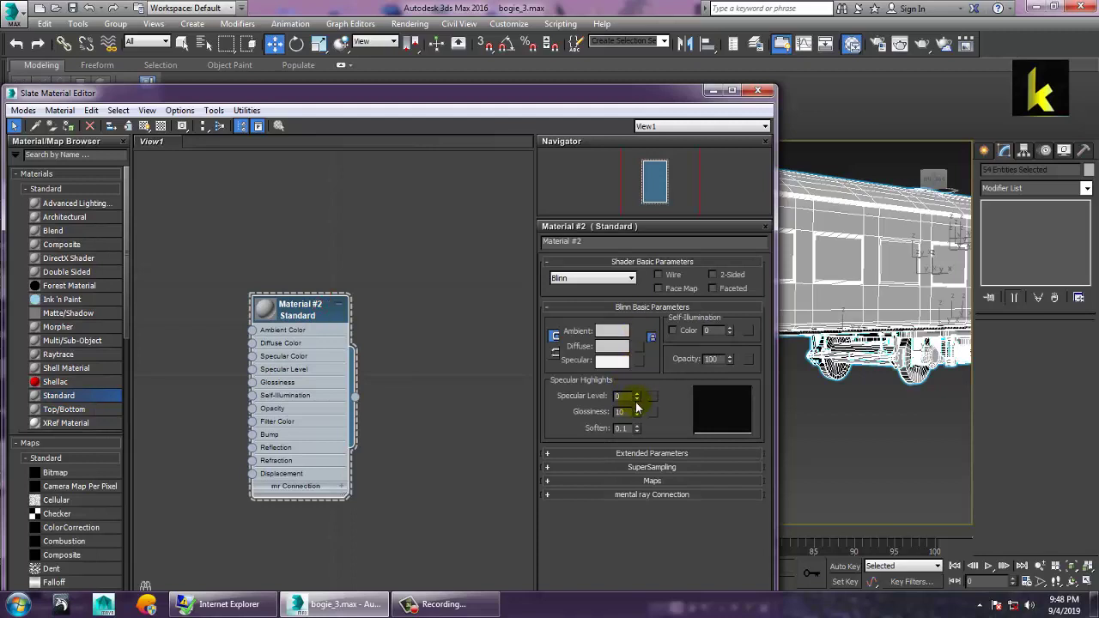
Set the material's specular level to 193 and assign it to all selected objects
drag(635, 397, 659, 228)
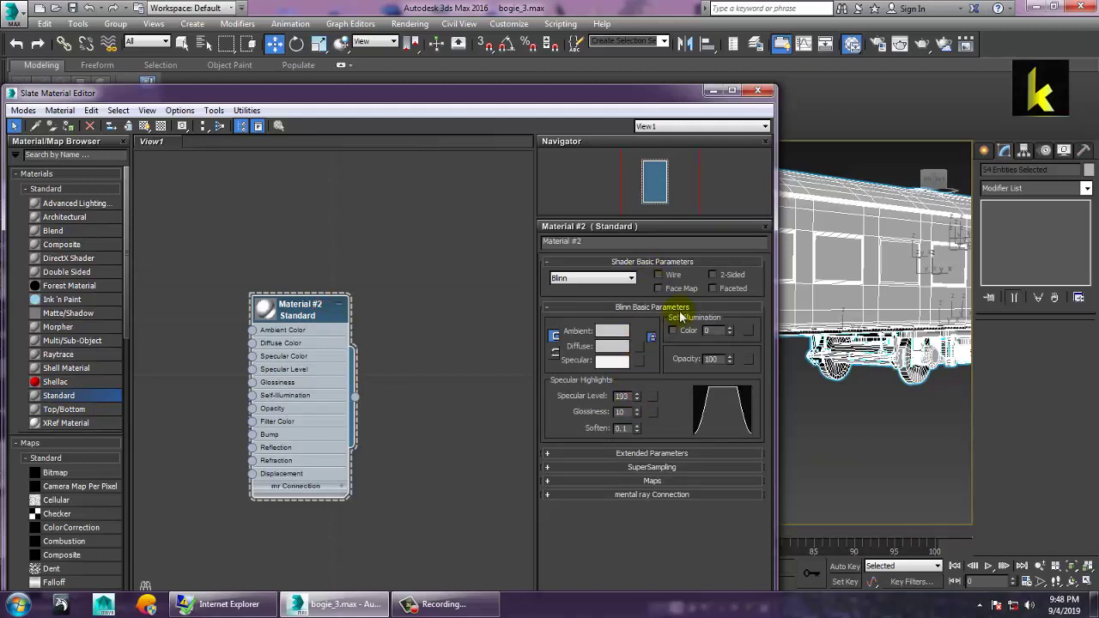
click(69, 125)
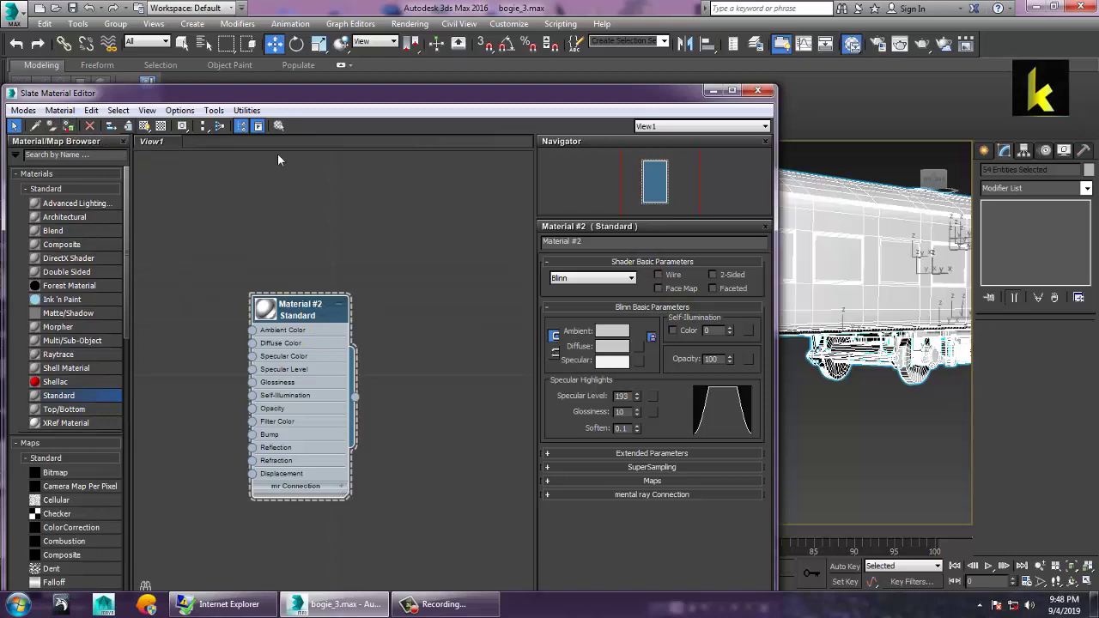
click(712, 91)
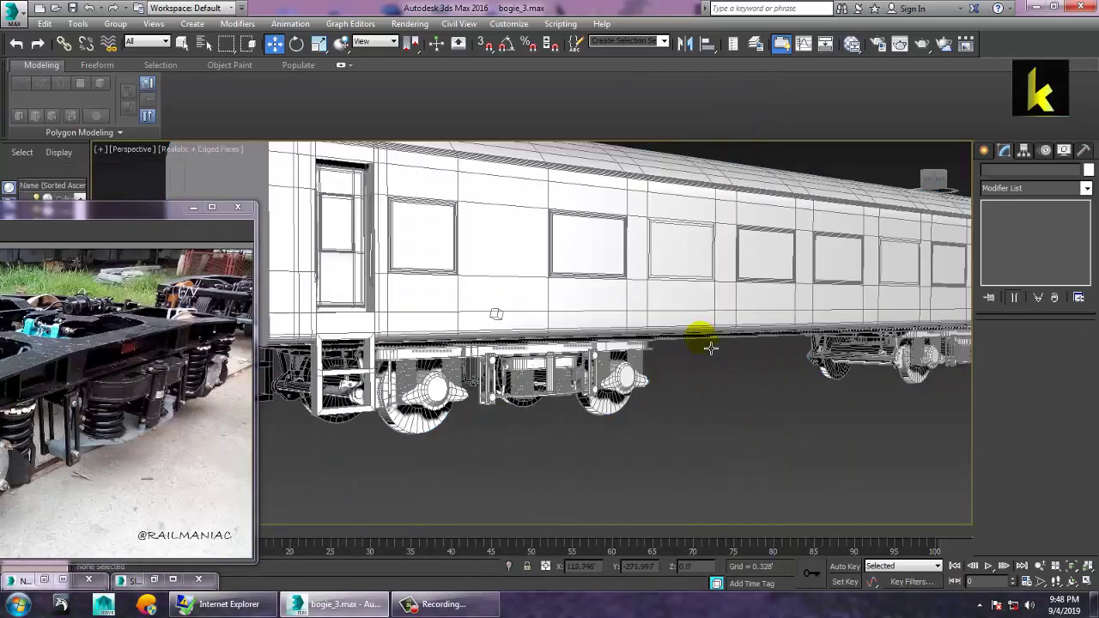
Check the shaded coach without edged faces and reduce the material's specular level to 116
click(625, 359)
key(F4)
alt+middle_drag(497, 314, 626, 368)
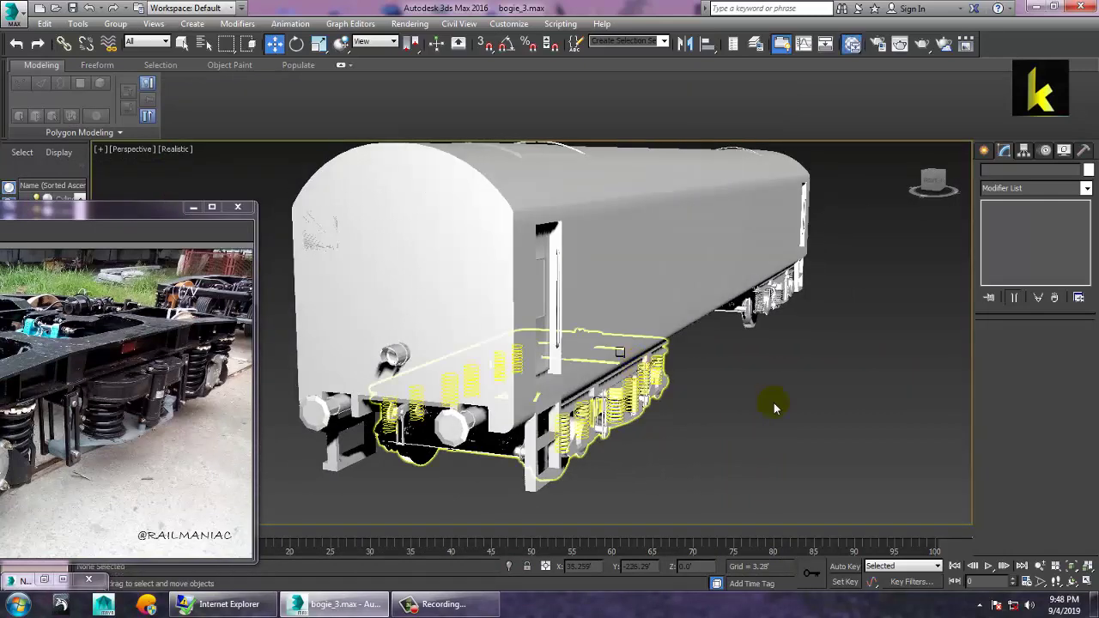
key(m)
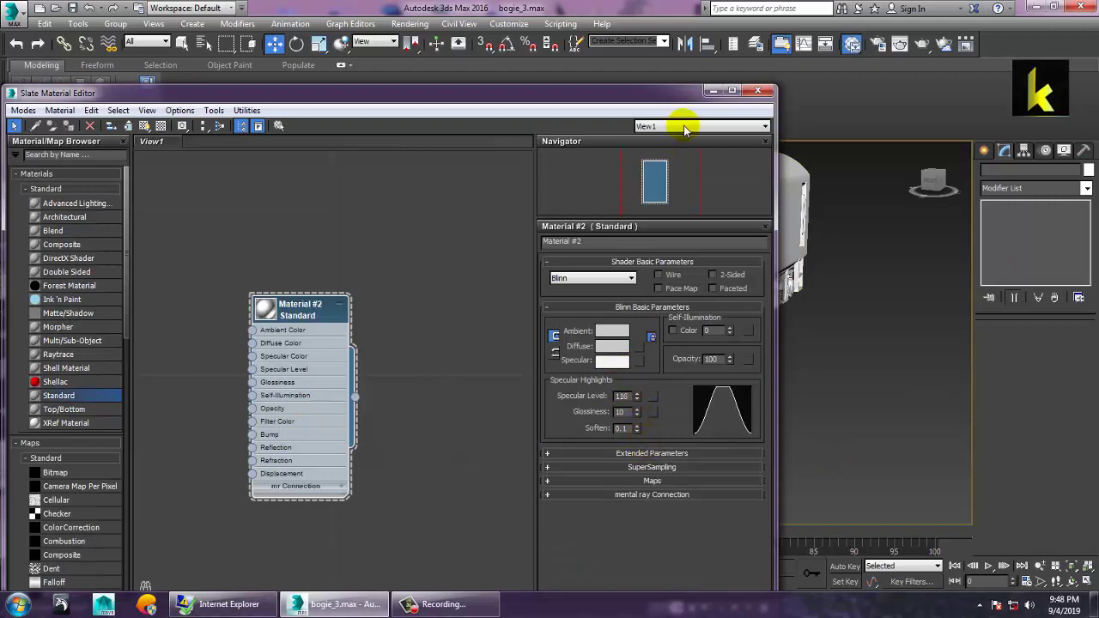
click(714, 90)
click(659, 338)
Turn edged faces back on, minimize the bogie reference photo and review the finished coach from the side
key(F4)
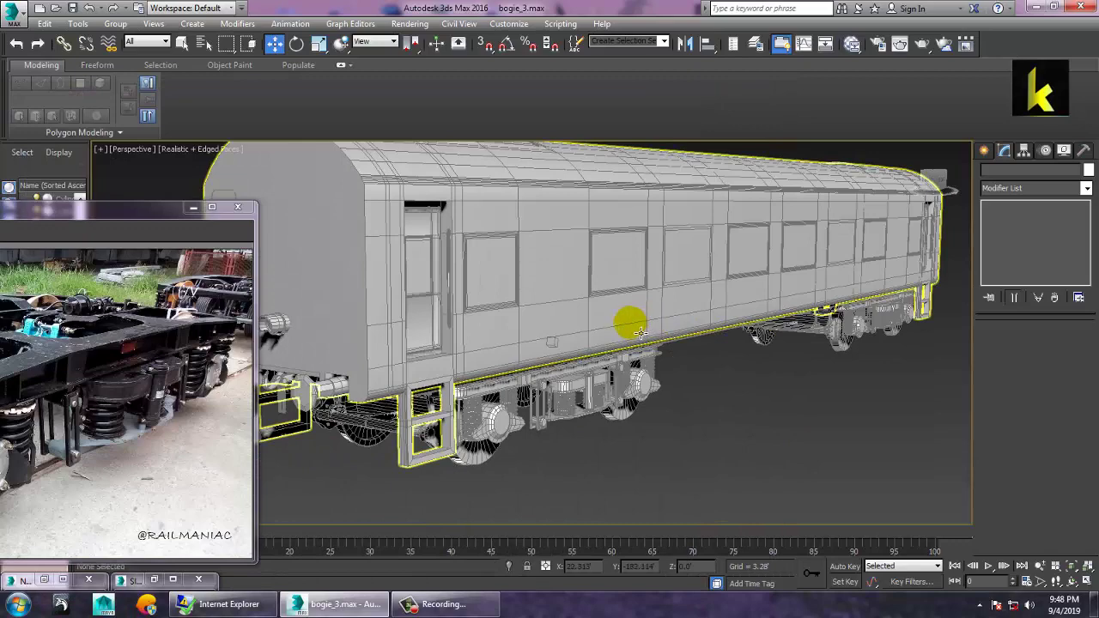
click(695, 335)
drag(155, 206, 395, 186)
click(439, 187)
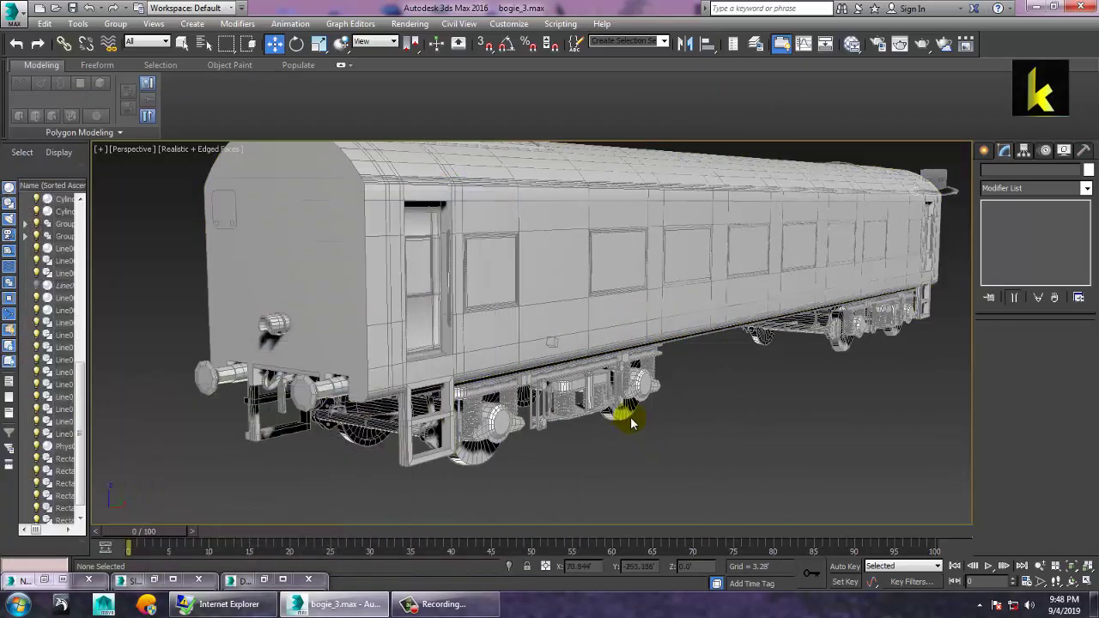
alt+middle_drag(674, 418, 593, 437)
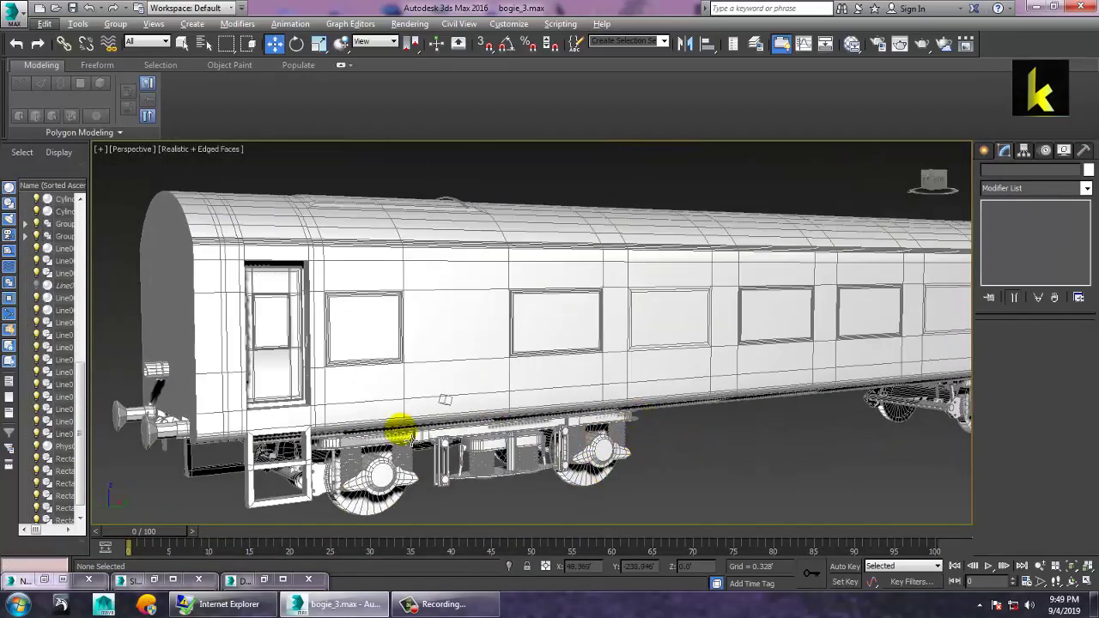
click(470, 606)
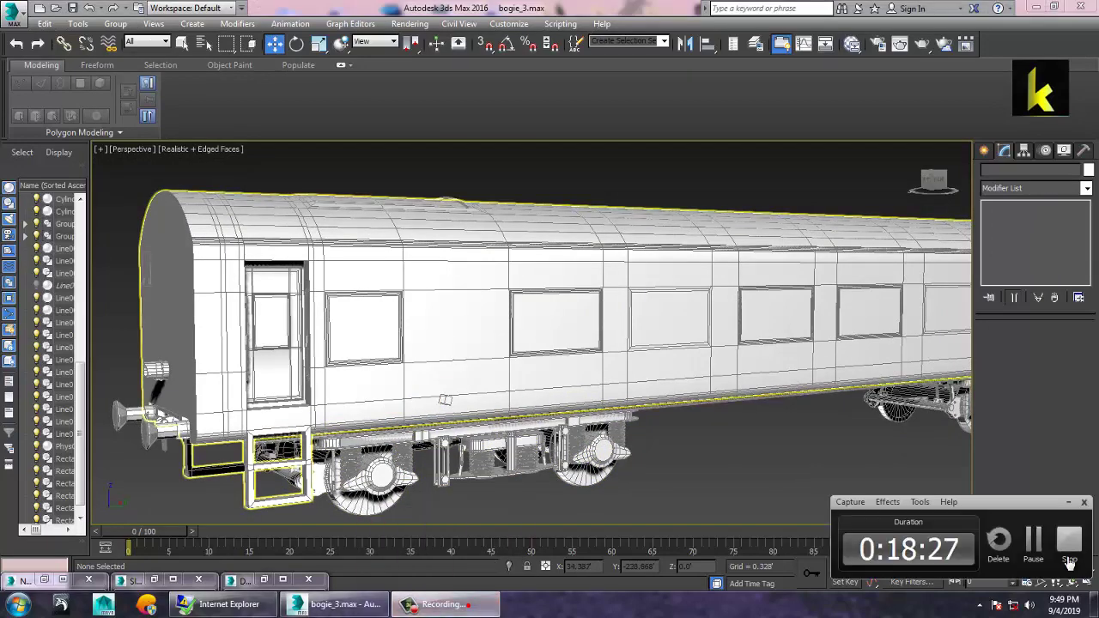